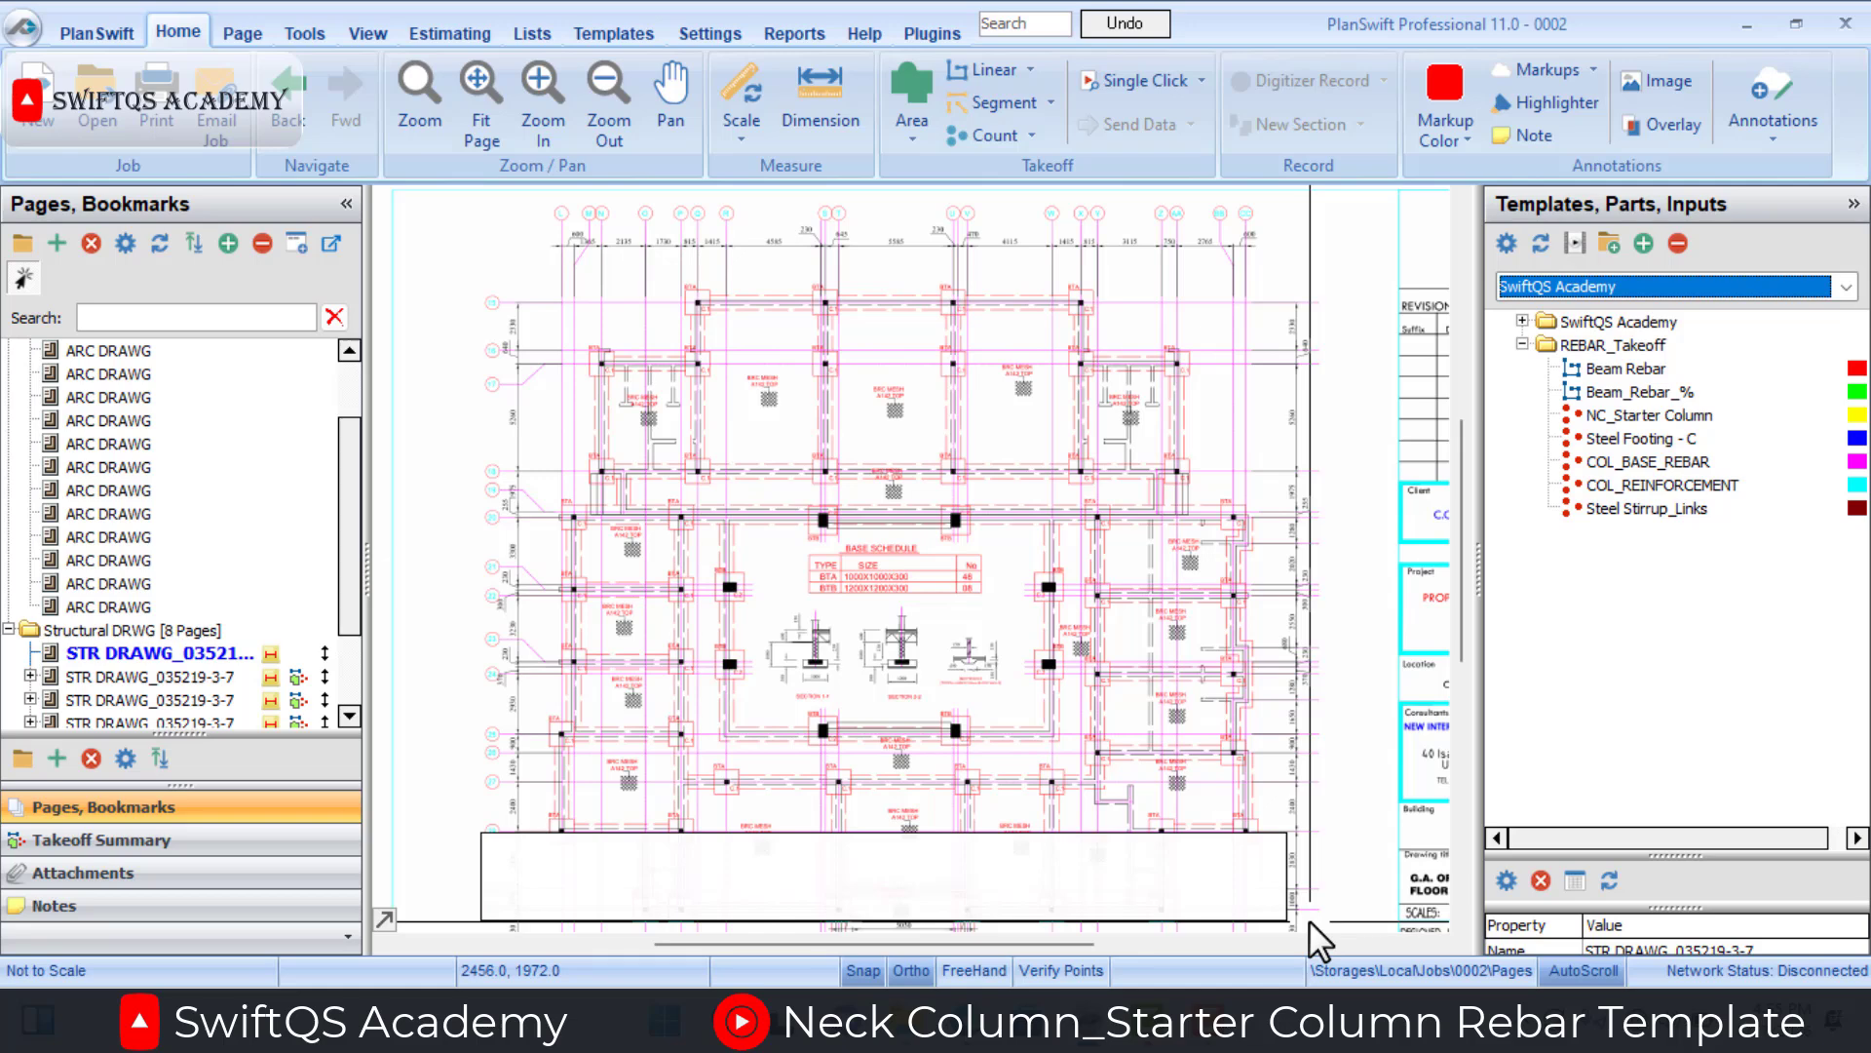
Start the NC_Starter Column takeoff with 16 mm diameter bars, a bar weight of 1.578 kg and 6 rods.
{"action": "left_click", "coordinate": [1495, 411]}
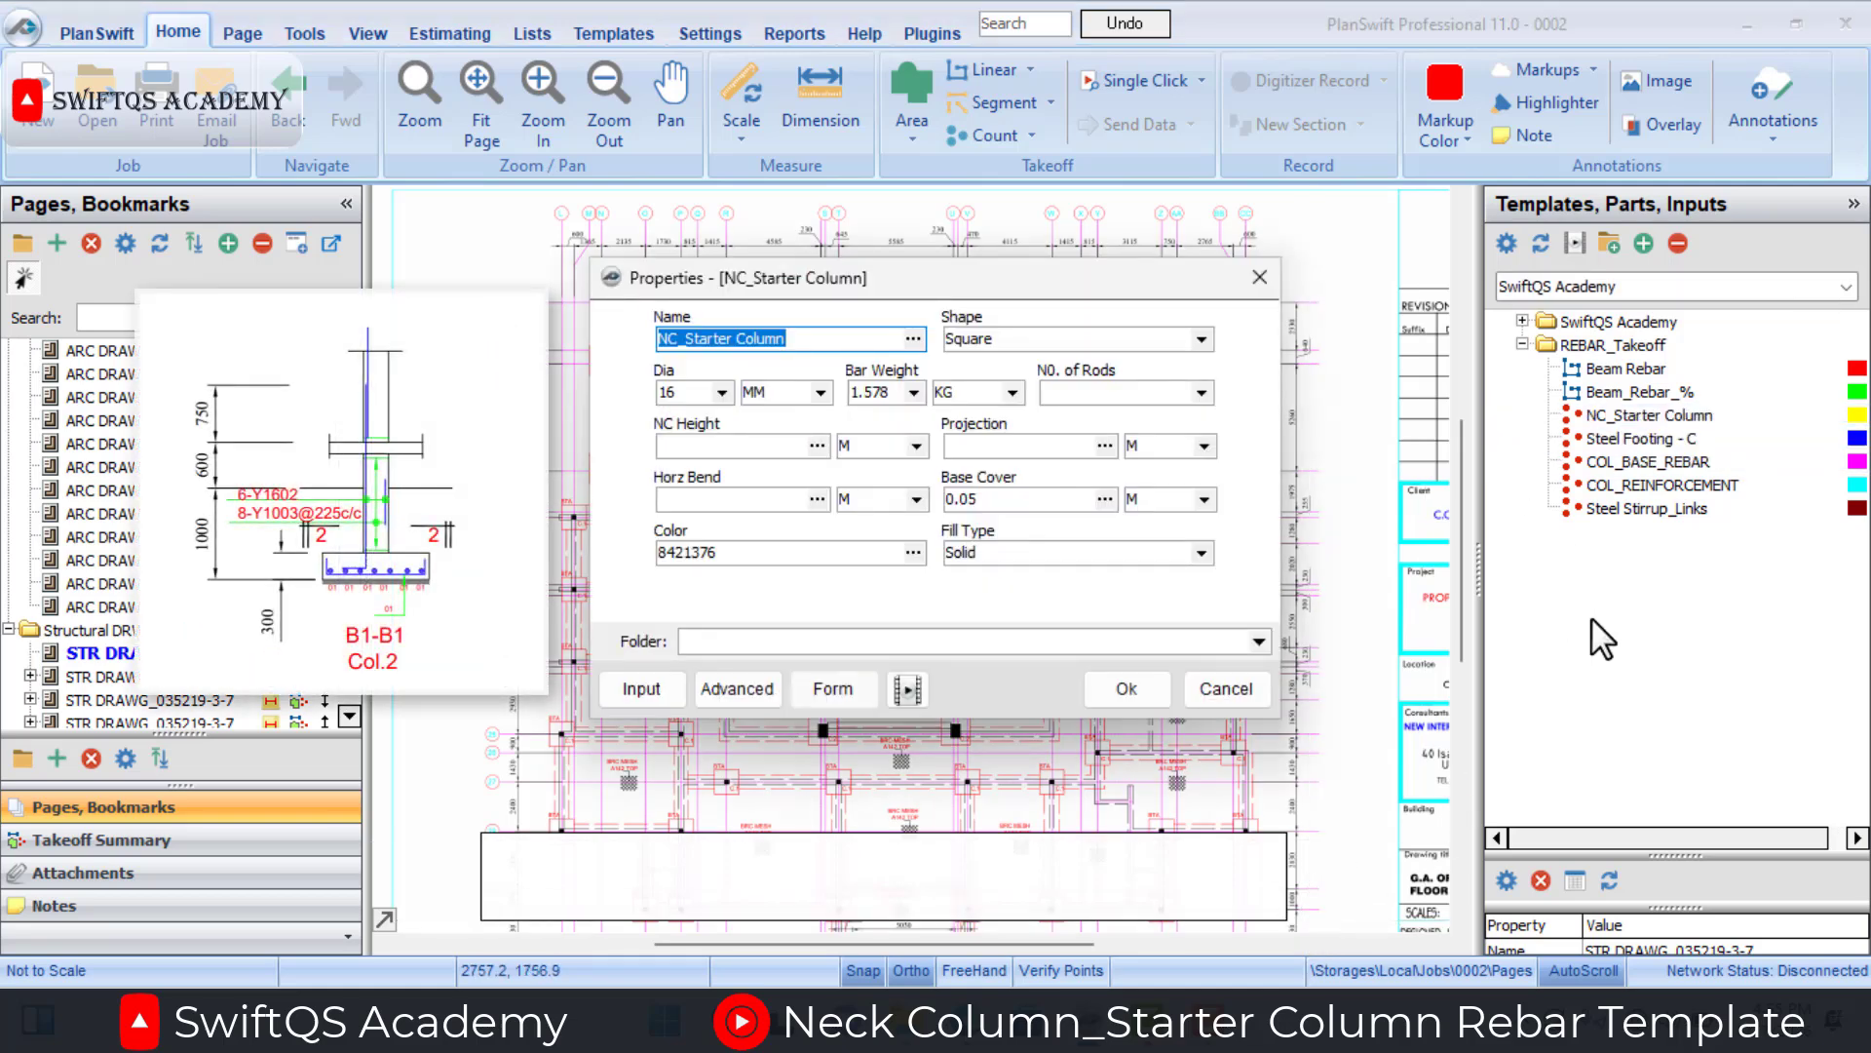
{"action": "left_click", "coordinate": [725, 391]}
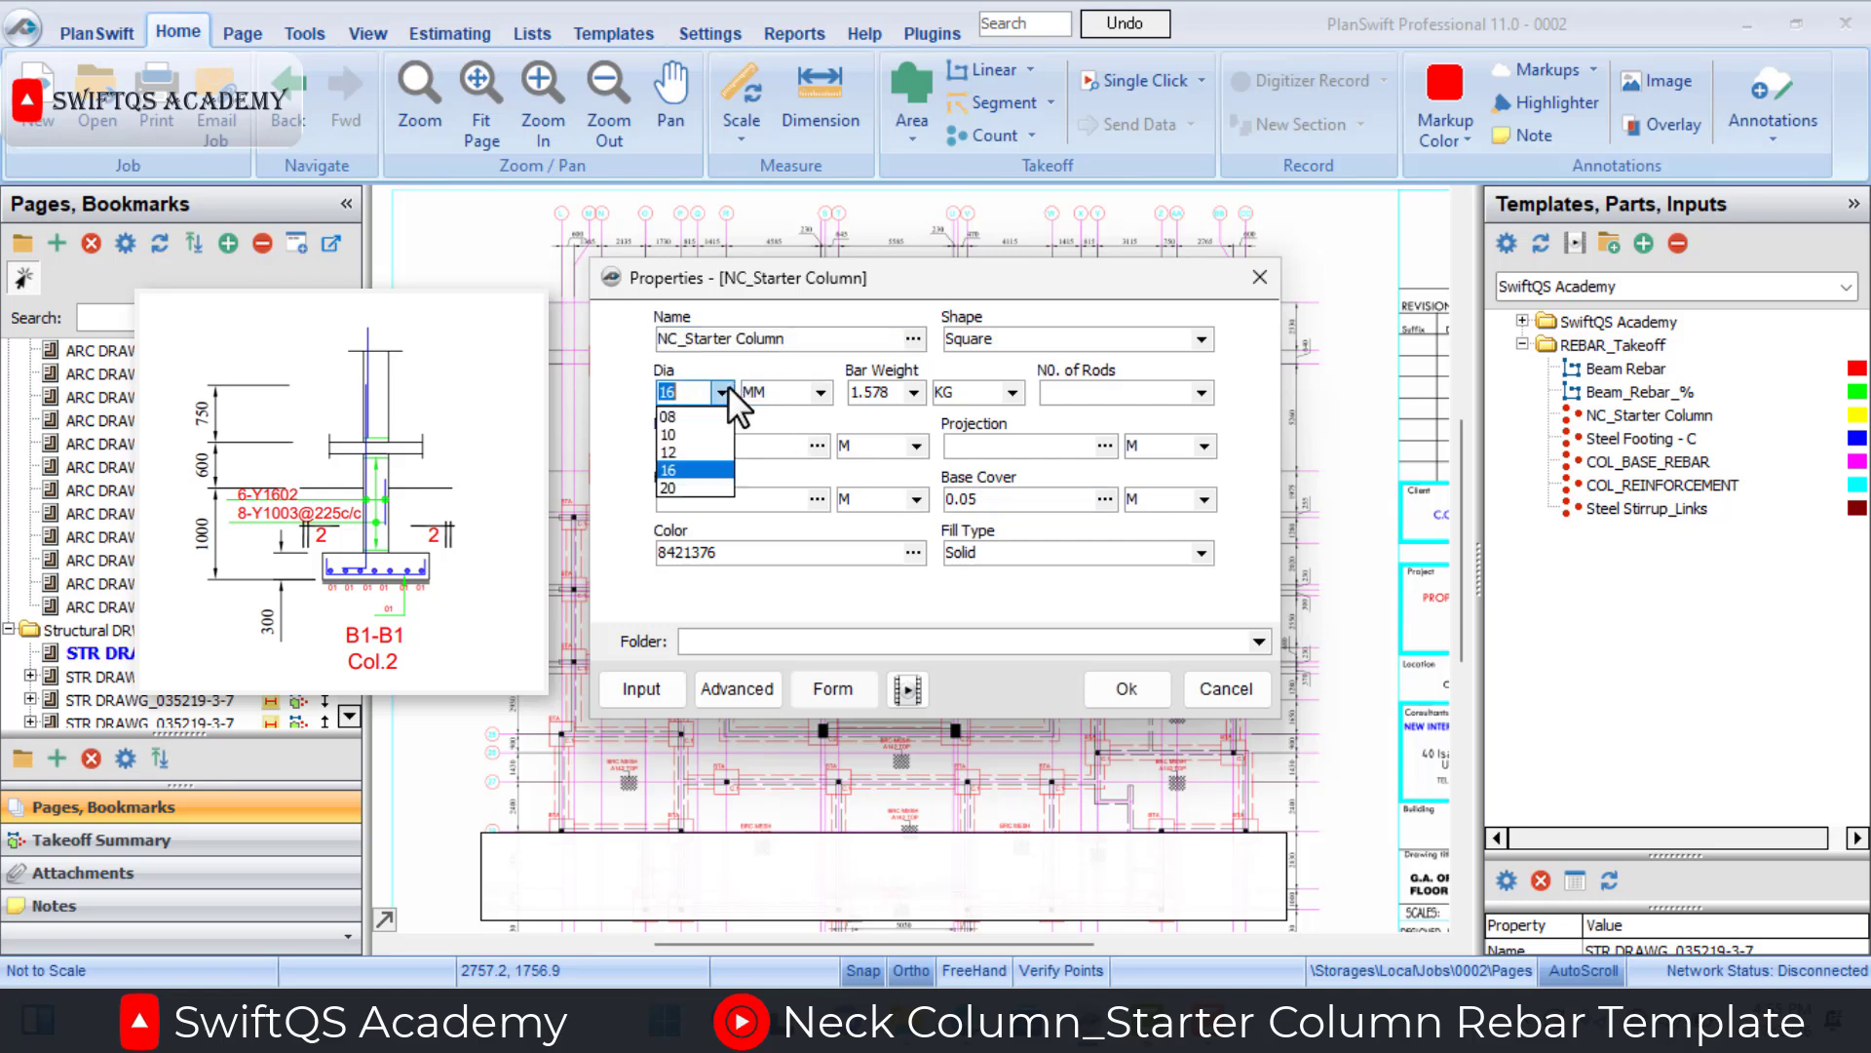
{"action": "left_click", "coordinate": [728, 386]}
{"action": "left_click", "coordinate": [917, 390]}
{"action": "left_click", "coordinate": [893, 466]}
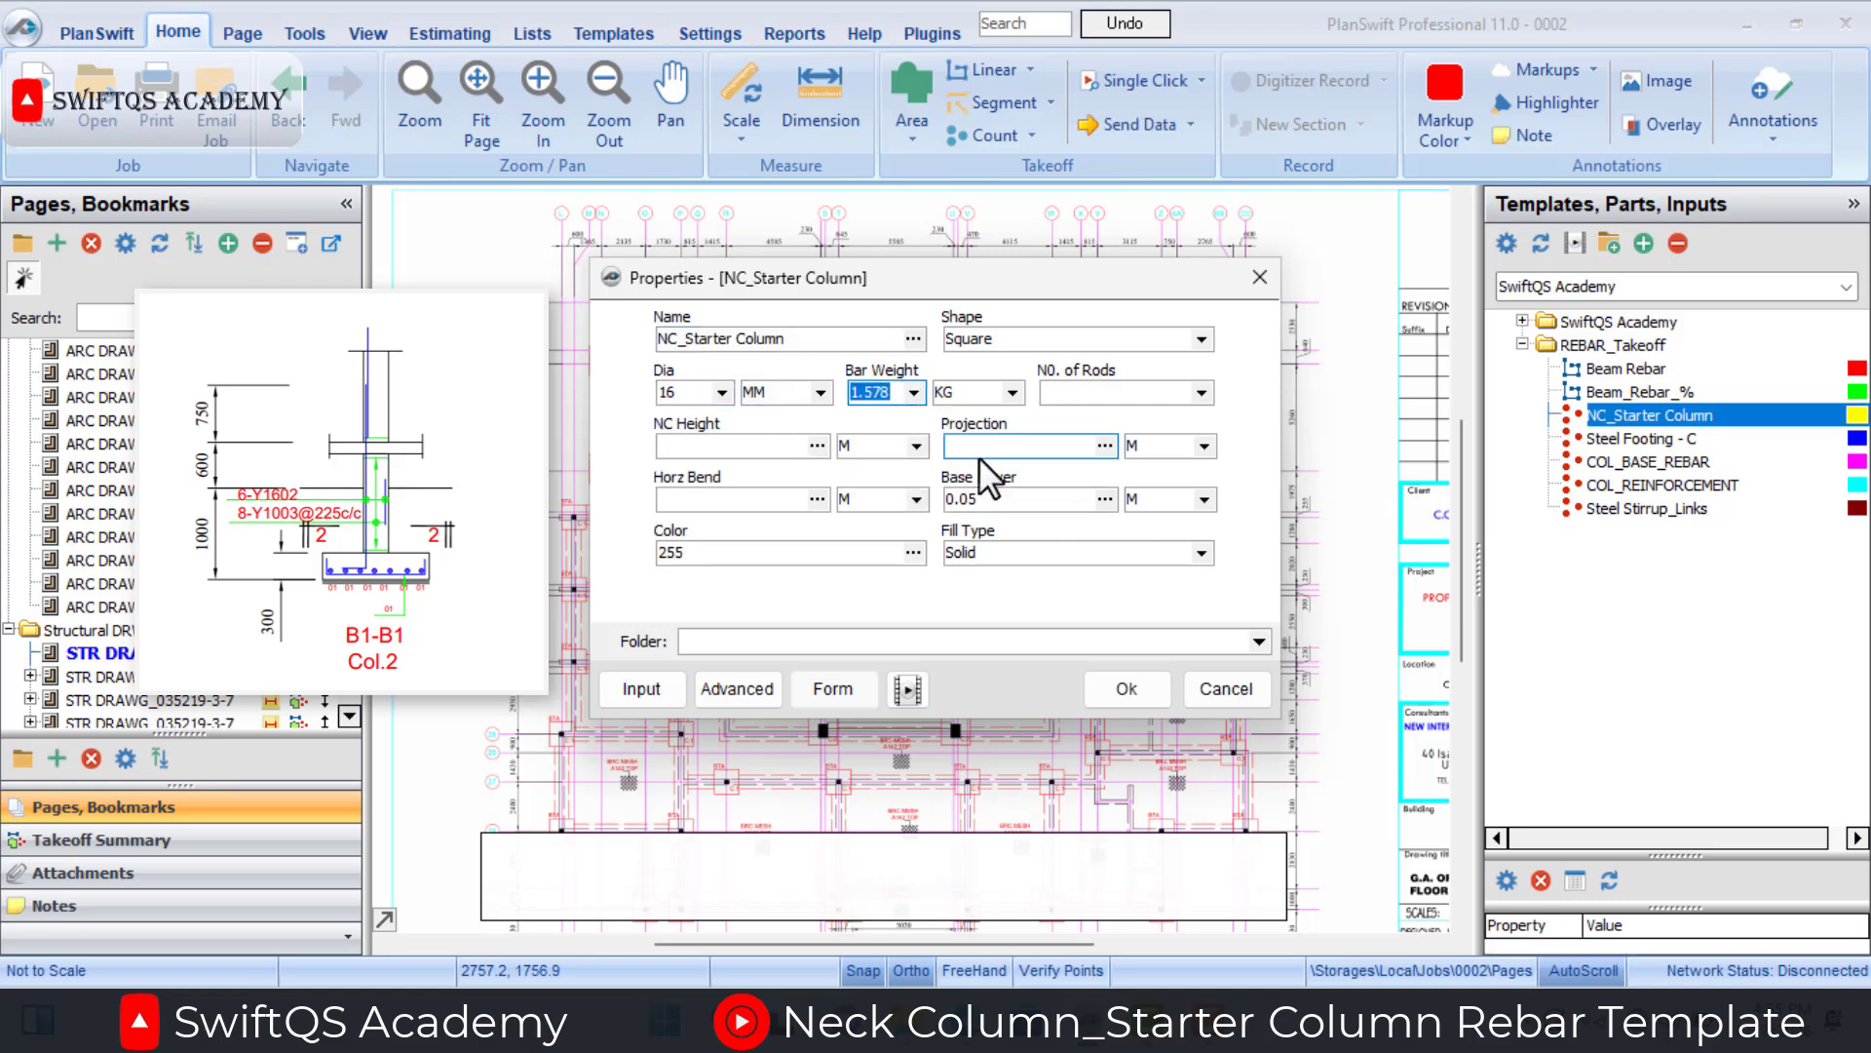
{"action": "left_click", "coordinate": [1202, 392]}
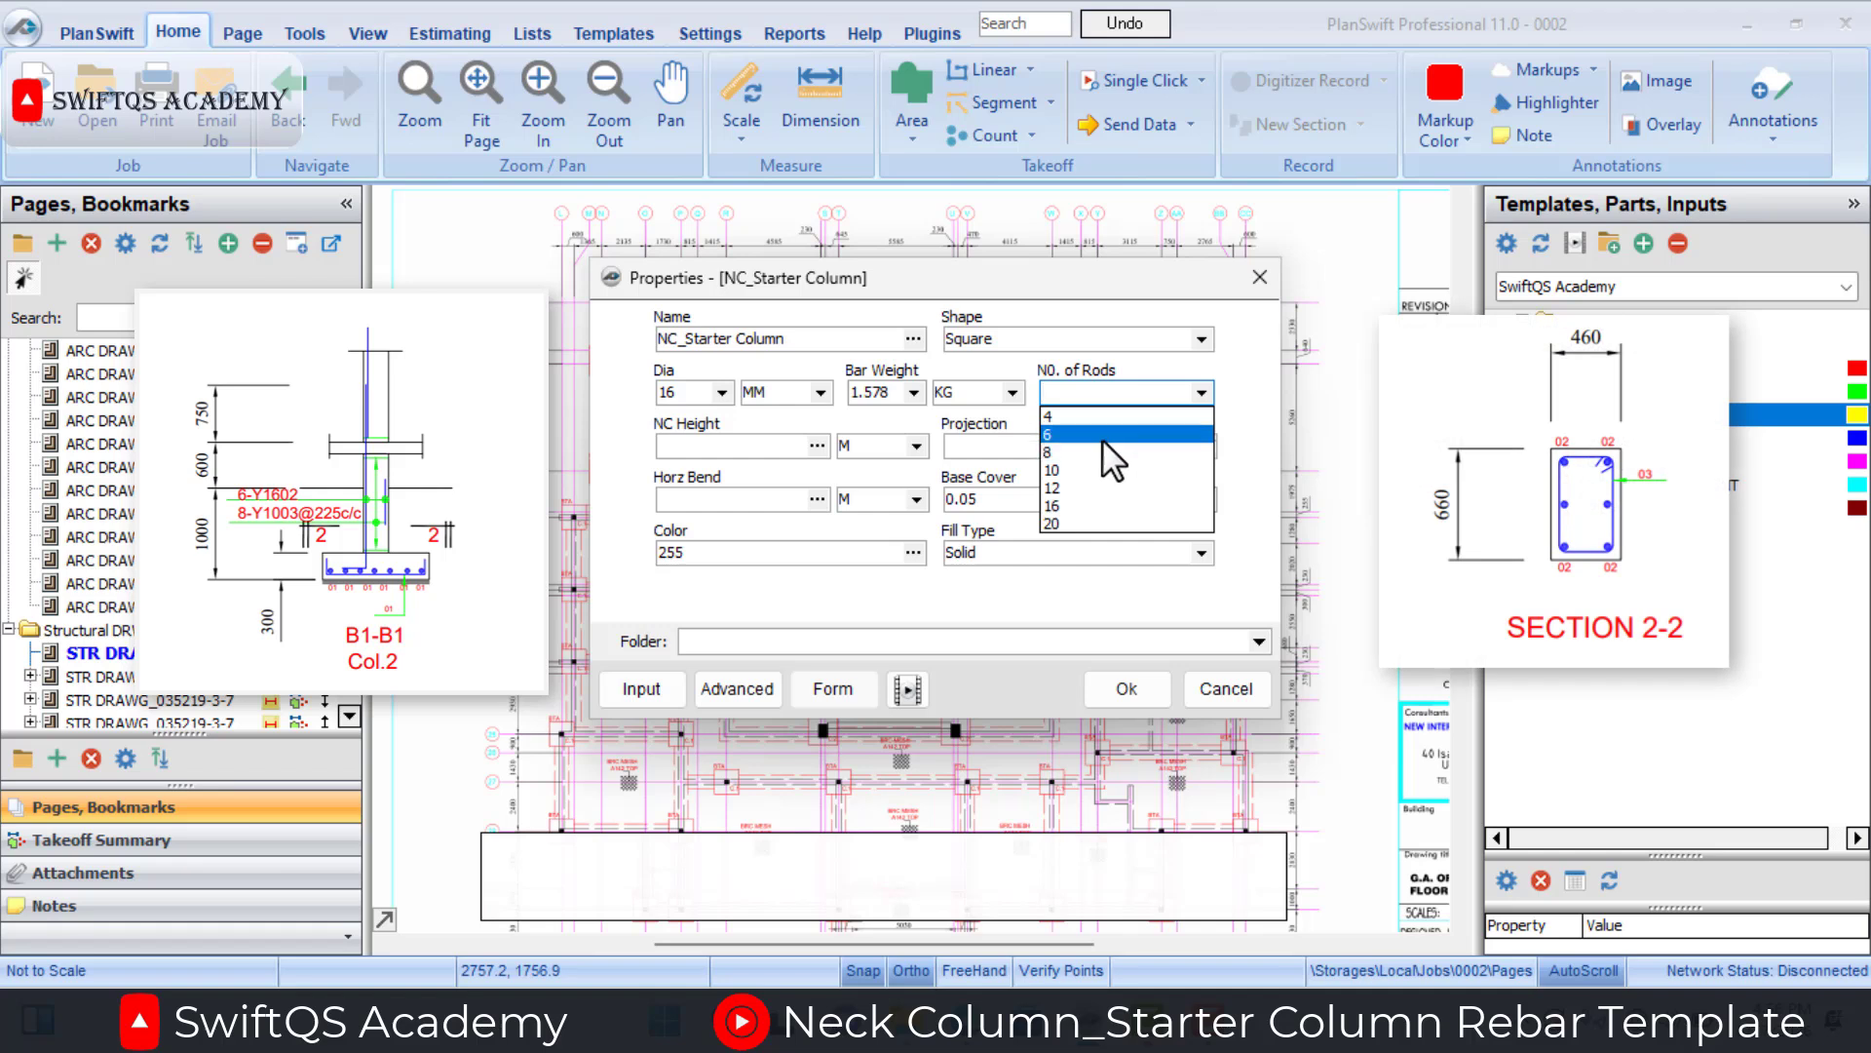
{"action": "left_click", "coordinate": [1102, 436]}
Set NC Height to 1.6 m, Projection to 0.75 m and Horz Bend to 0.3 m, and accept the takeoff properties.
{"action": "left_click", "coordinate": [746, 452]}
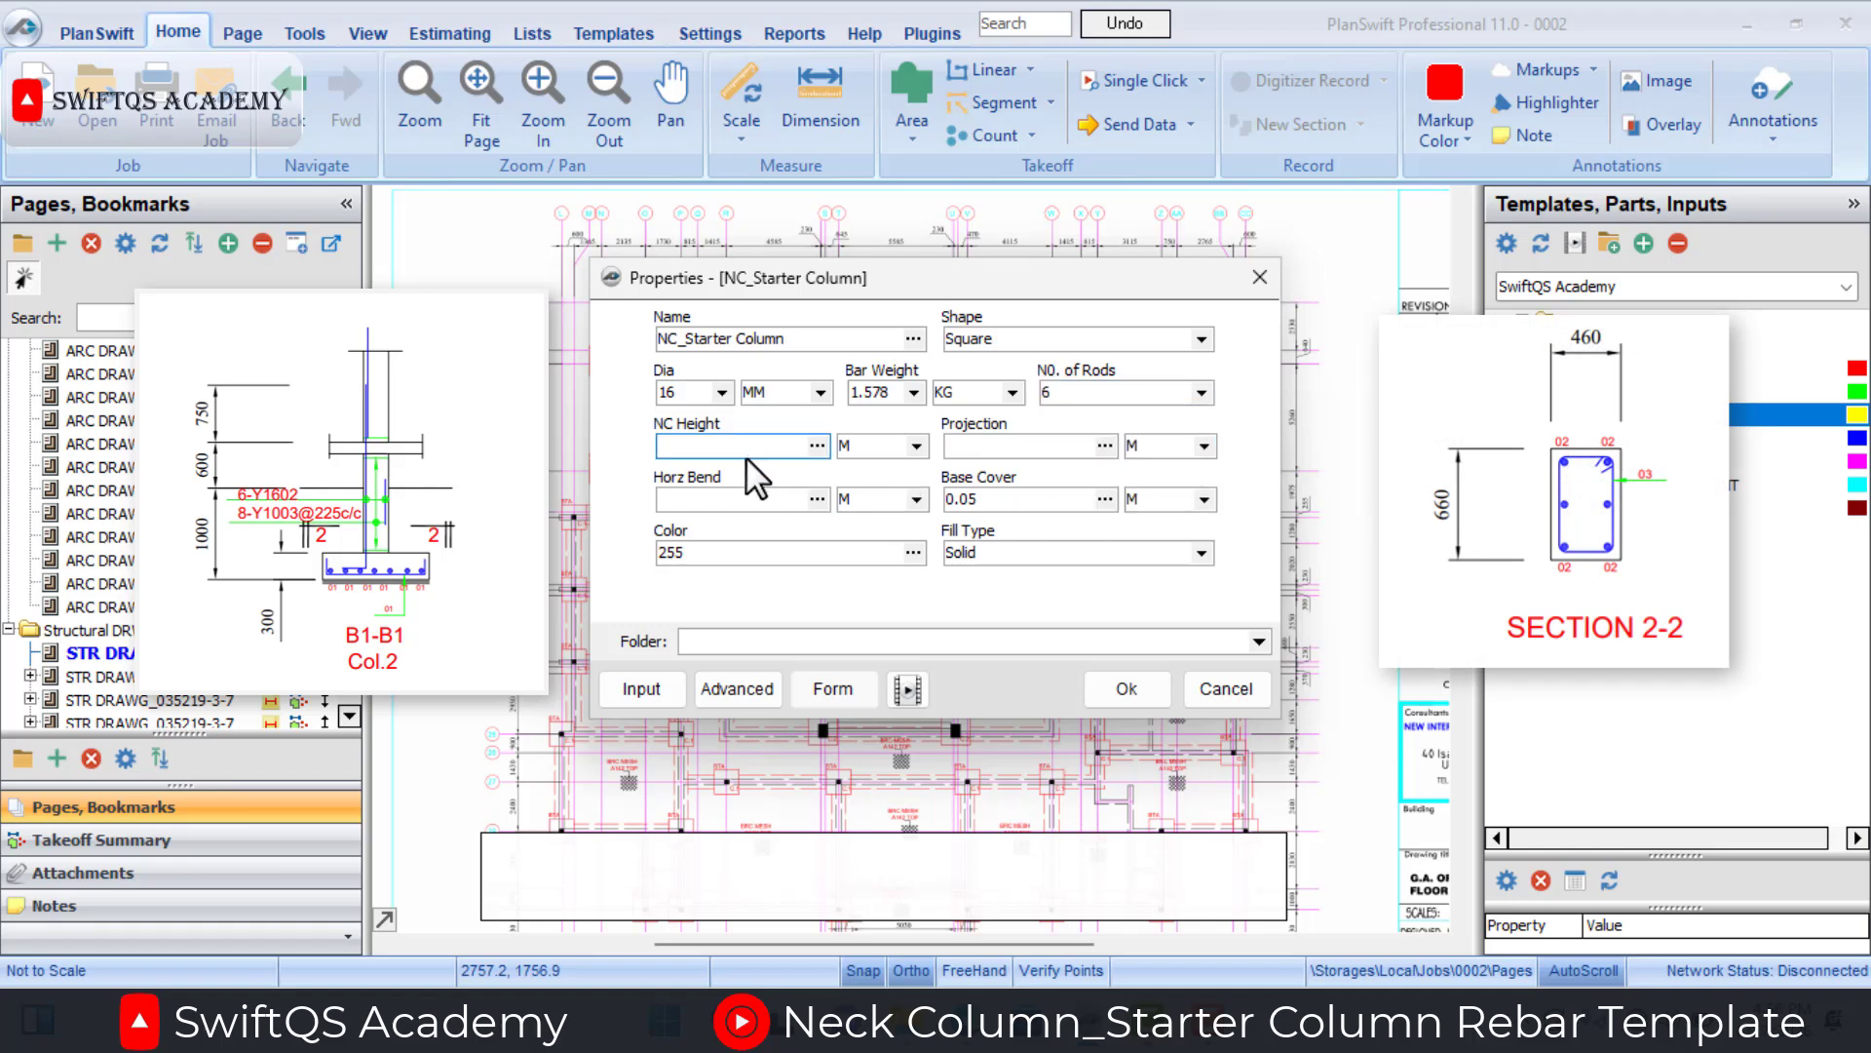
{"action": "type", "text": "1.6"}
{"action": "left_click", "coordinate": [996, 450]}
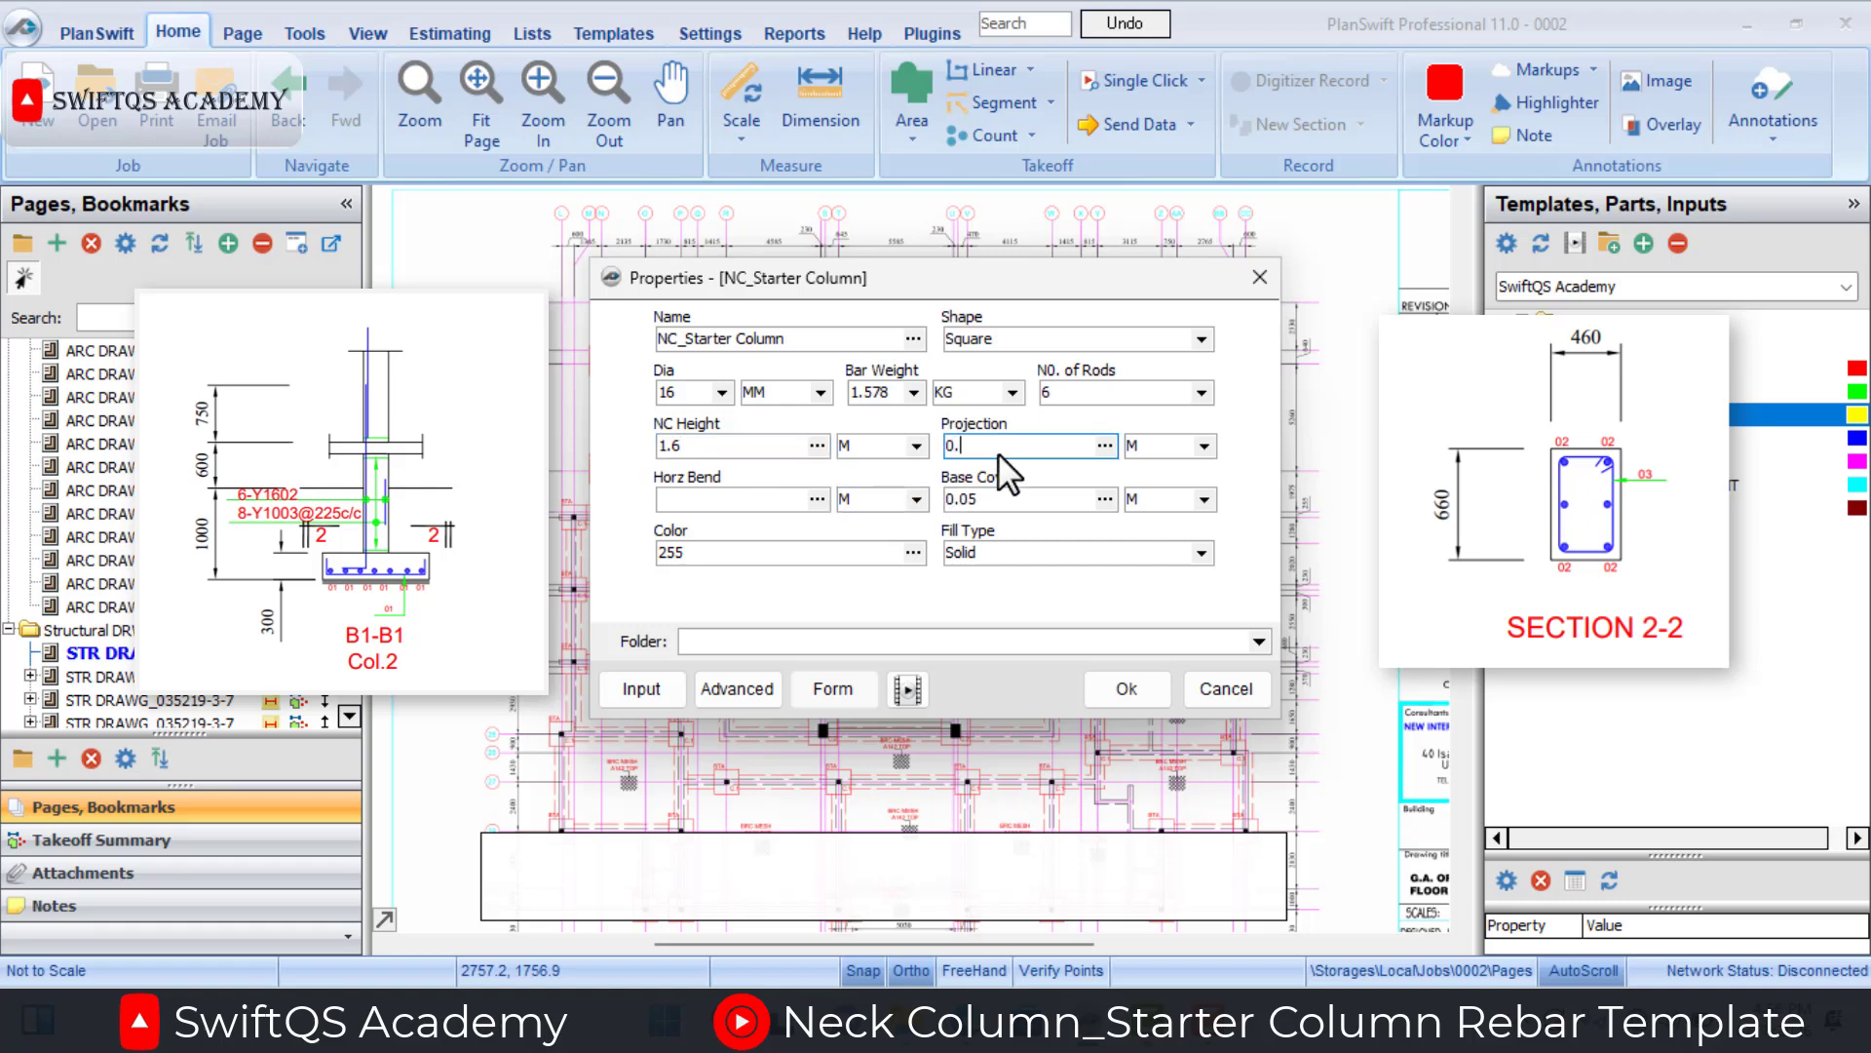
{"action": "left_click", "coordinate": [787, 499]}
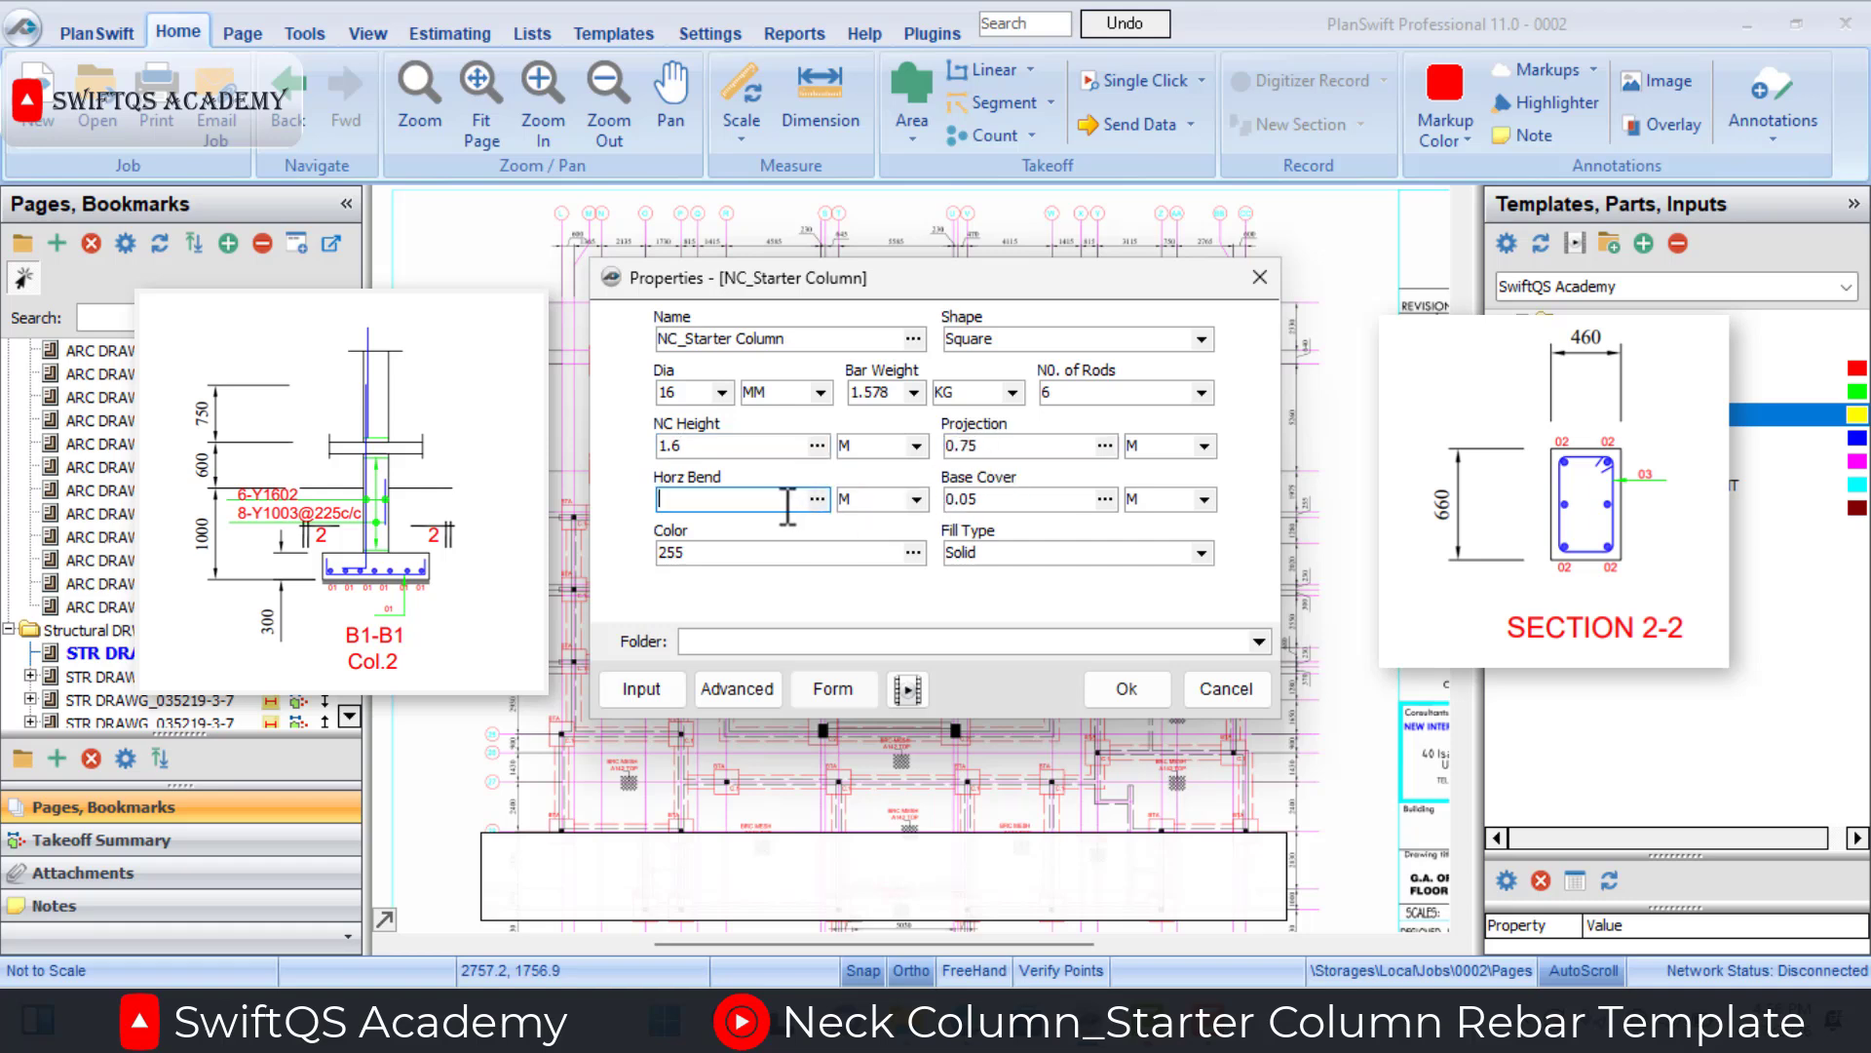
{"action": "type", "text": "0.3"}
{"action": "left_click", "coordinate": [1021, 498]}
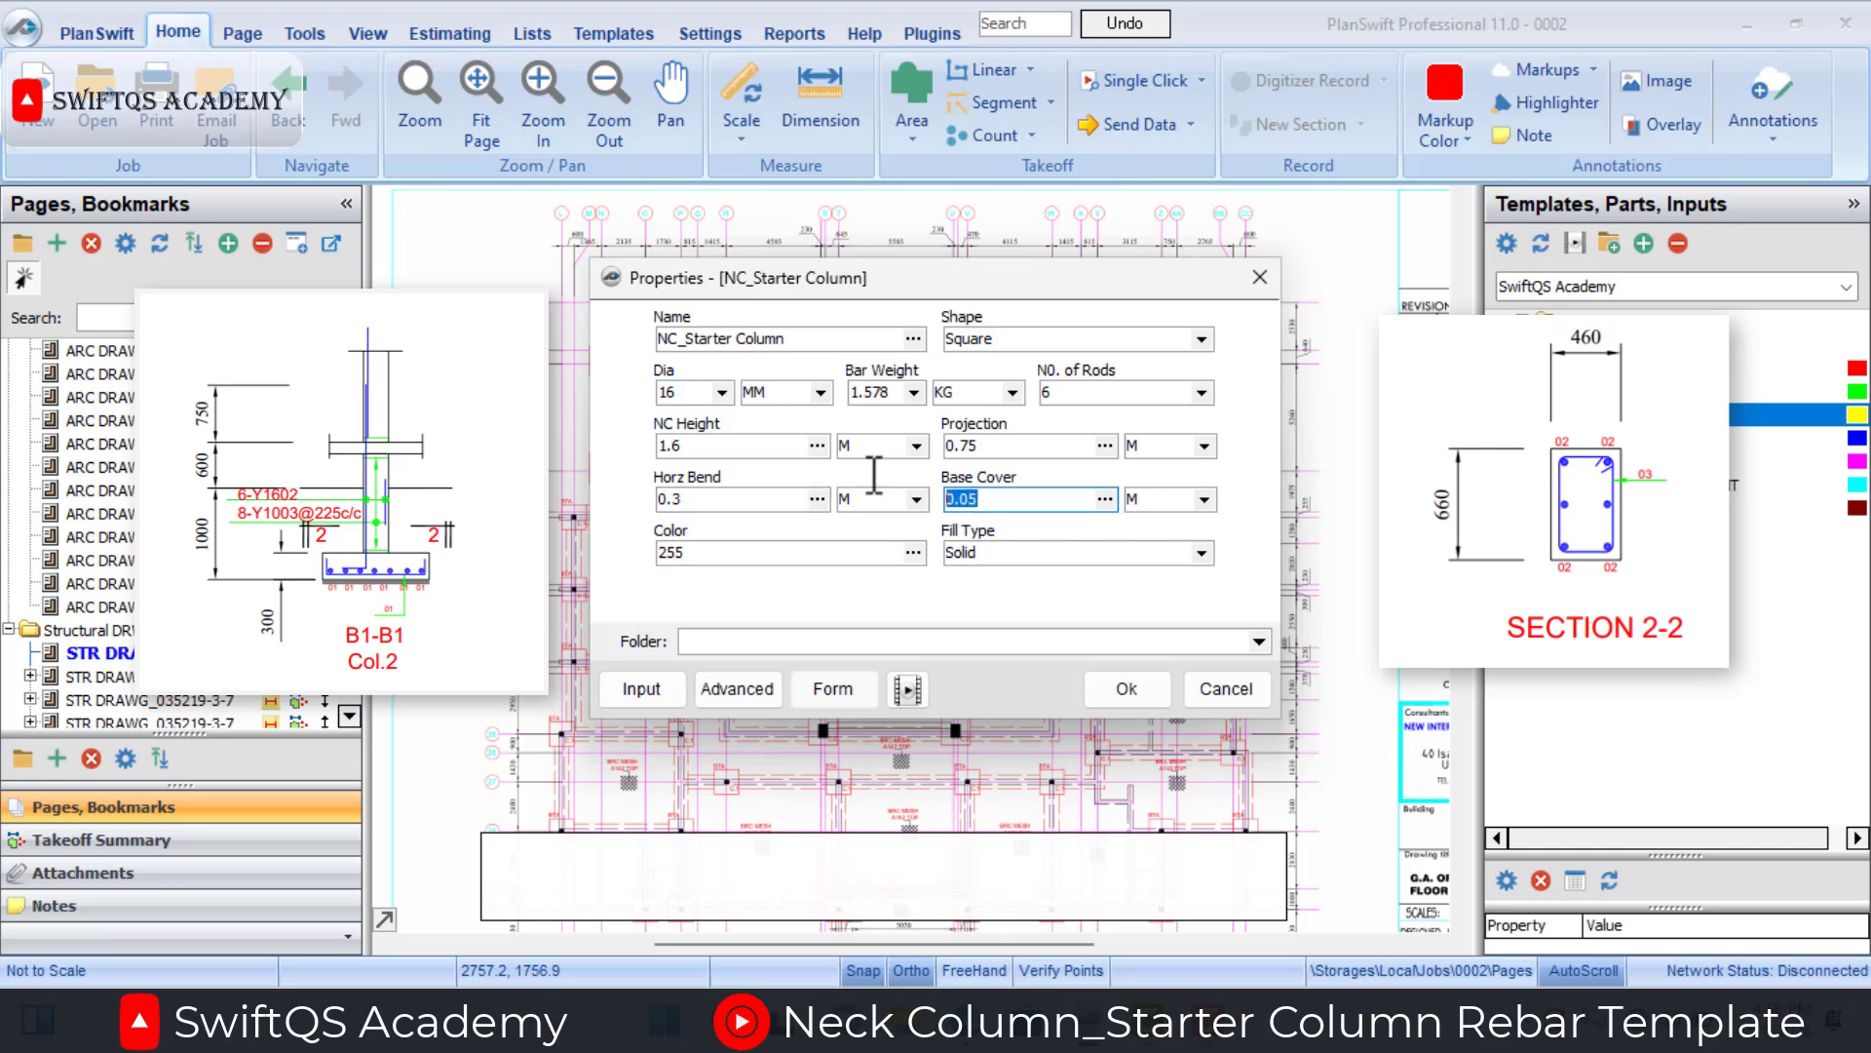
{"action": "left_click", "coordinate": [1126, 694]}
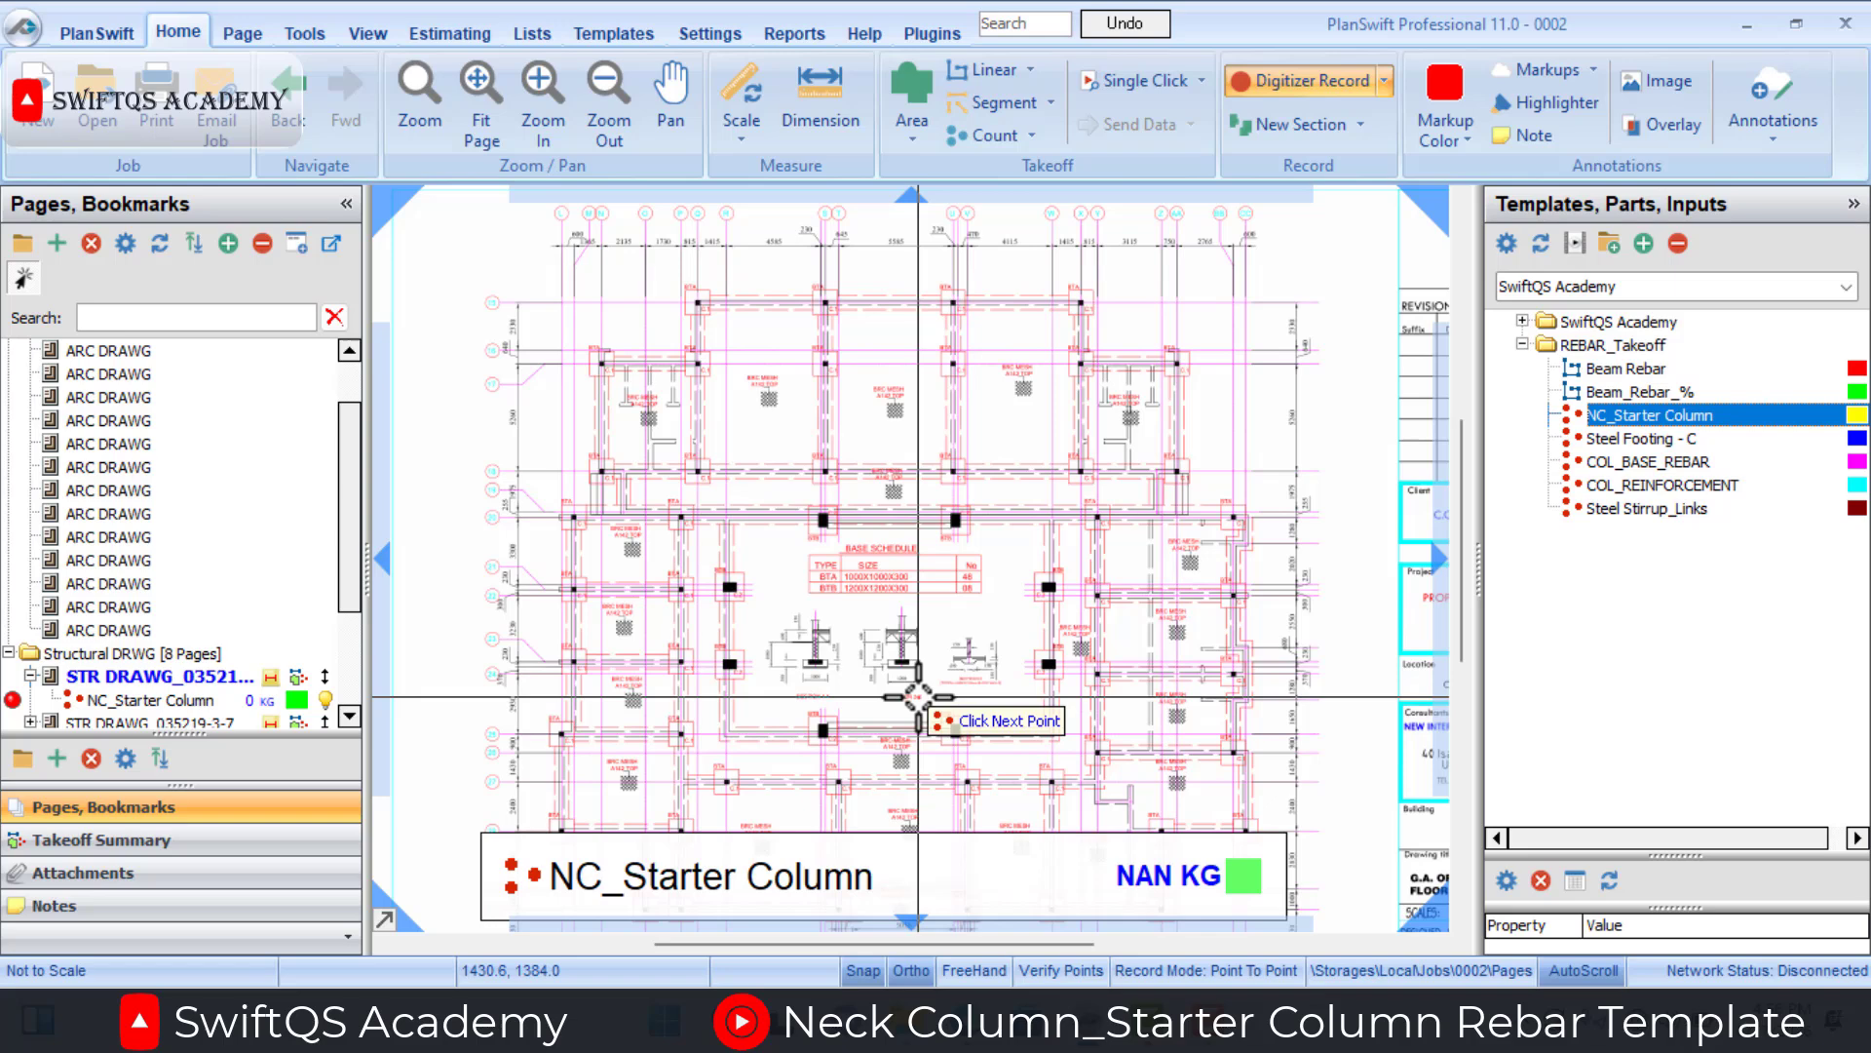
Count the eight solid black columns around the central bay of the plan and stop recording.
{"action": "left_click", "coordinate": [823, 519]}
{"action": "left_click", "coordinate": [955, 519]}
{"action": "left_click", "coordinate": [1049, 586]}
{"action": "left_click", "coordinate": [1048, 663]}
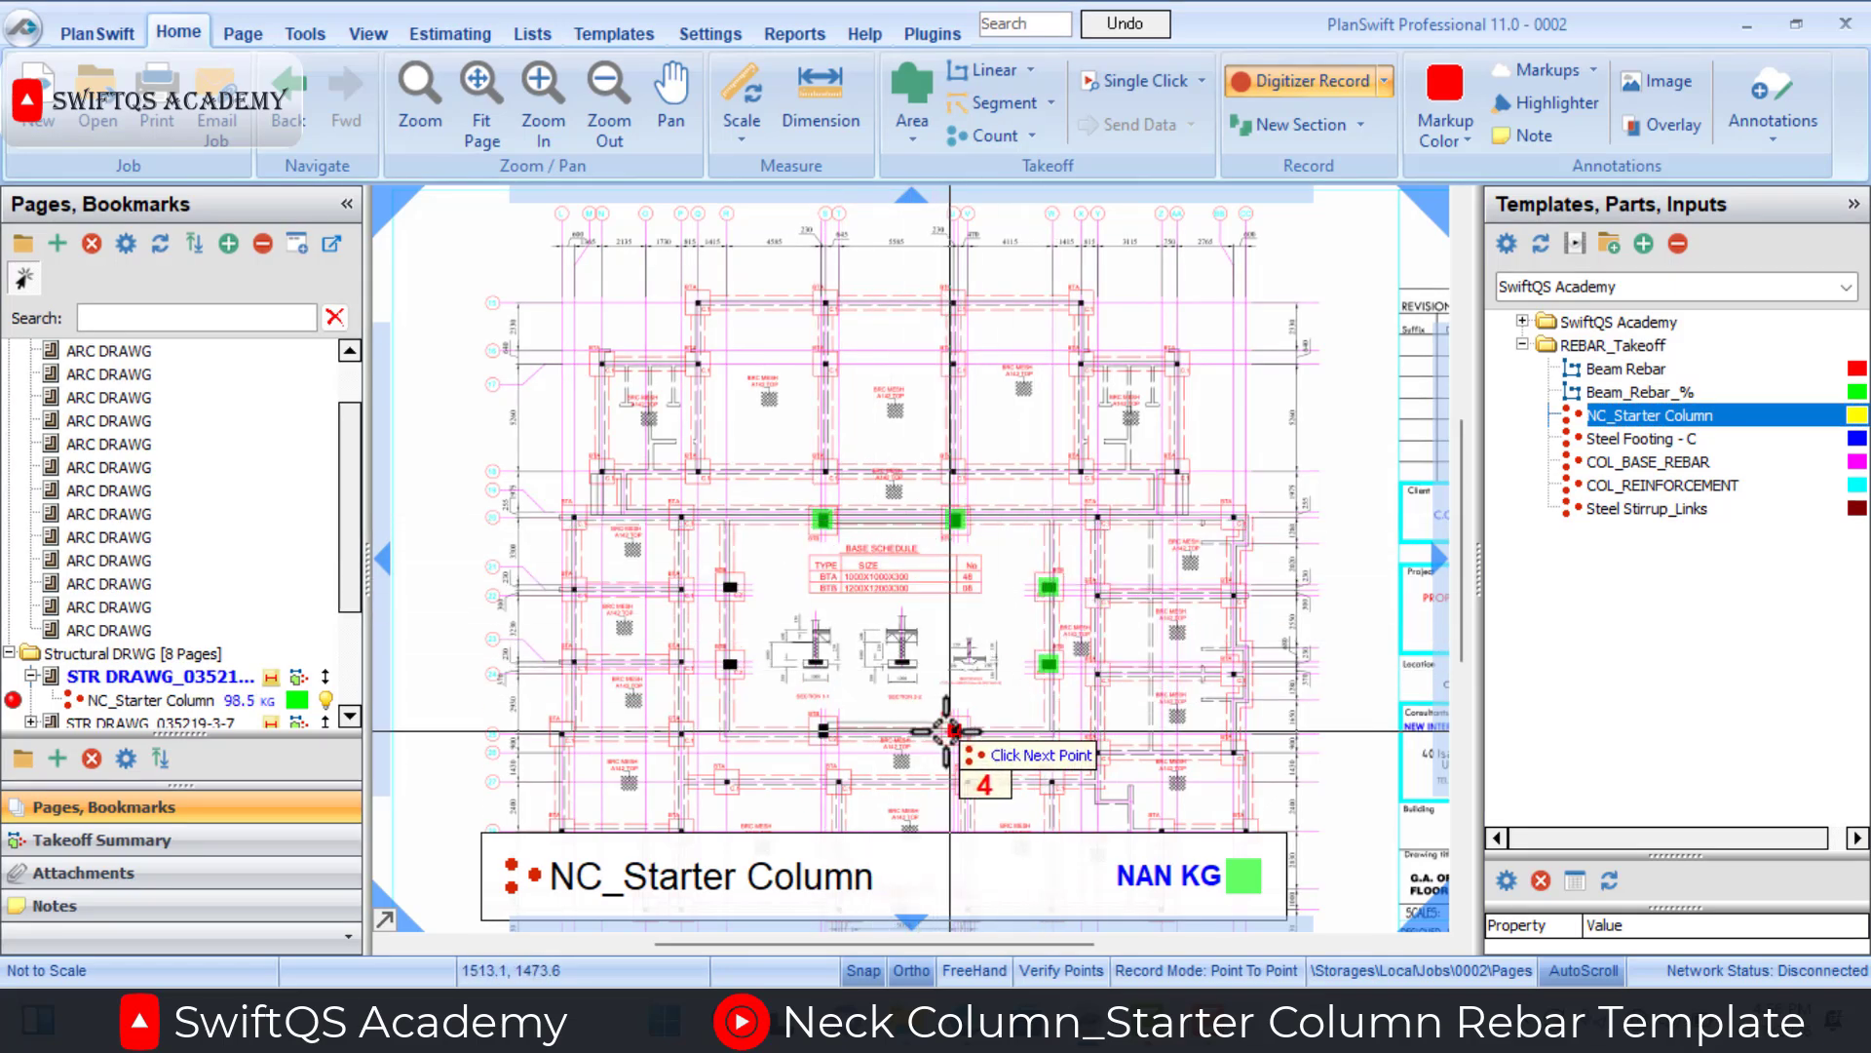
{"action": "left_click", "coordinate": [955, 730]}
{"action": "left_click", "coordinate": [823, 730]}
{"action": "left_click", "coordinate": [730, 664]}
{"action": "left_click", "coordinate": [730, 586]}
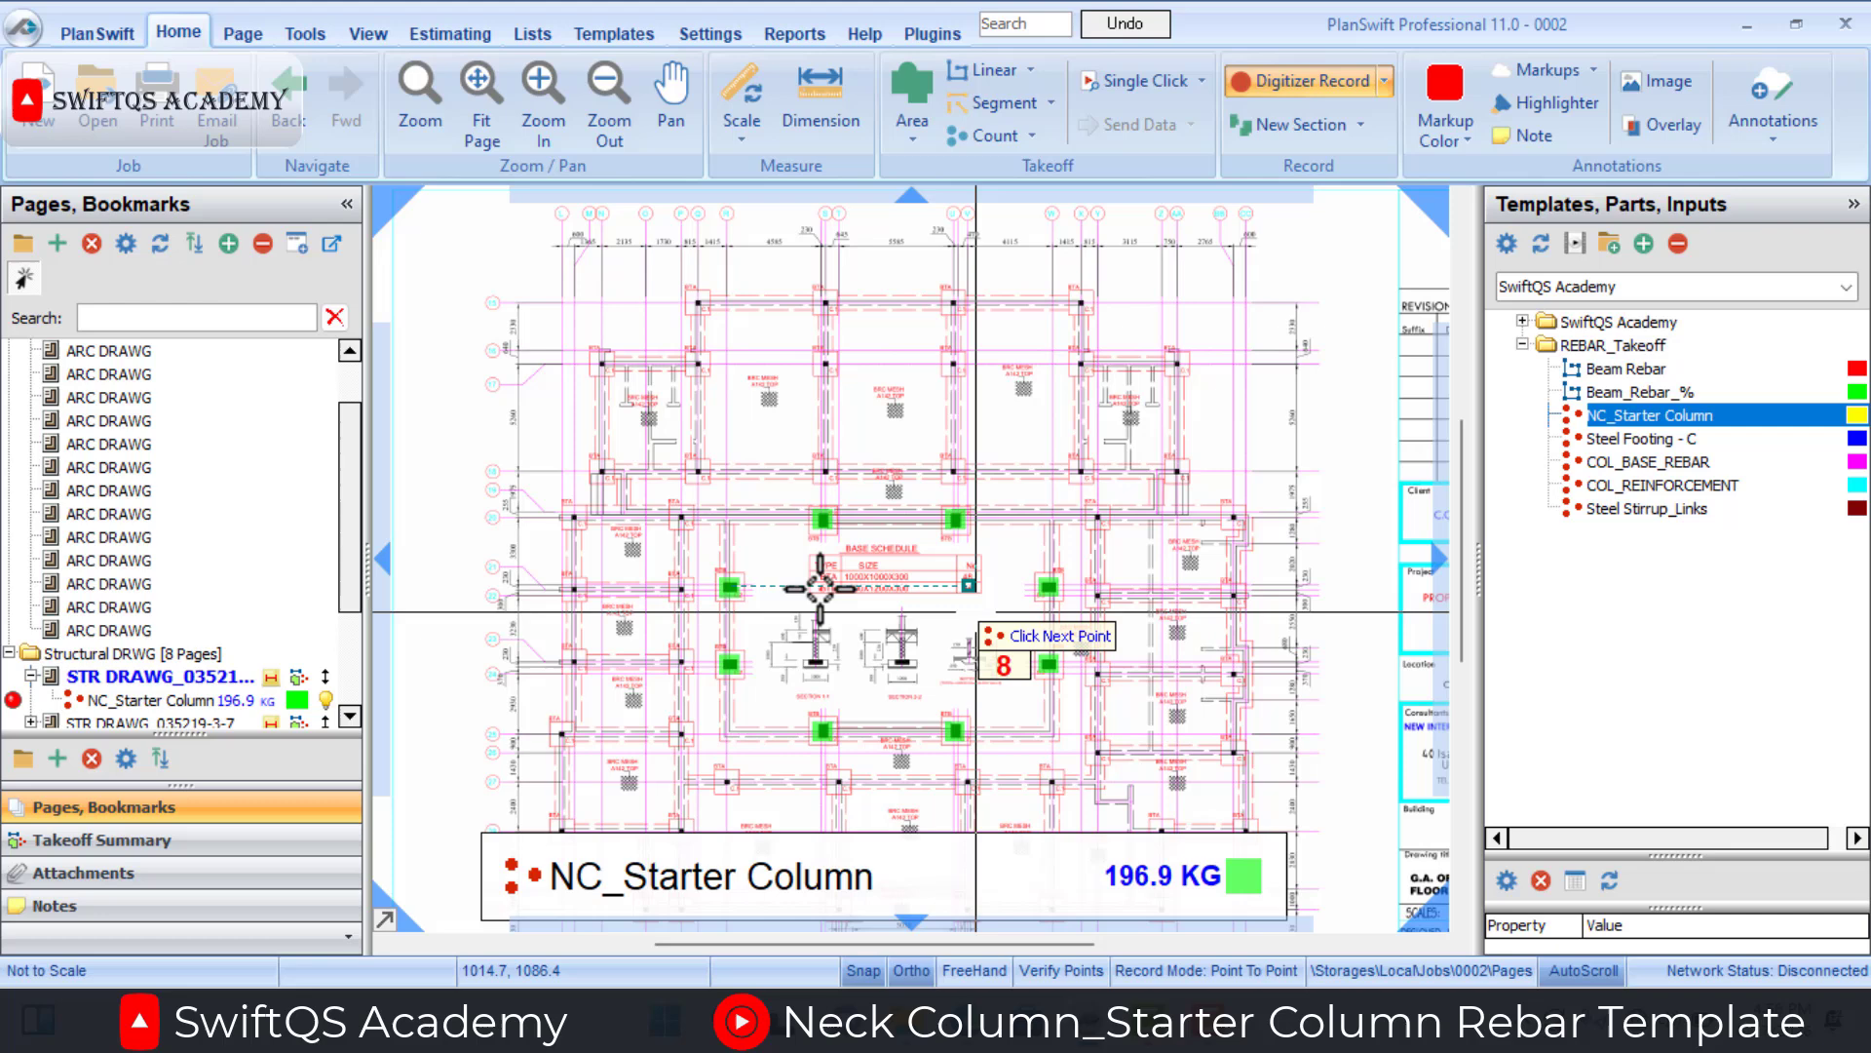
{"action": "right_click", "coordinate": [1090, 586]}
{"action": "left_click", "coordinate": [1146, 655]}
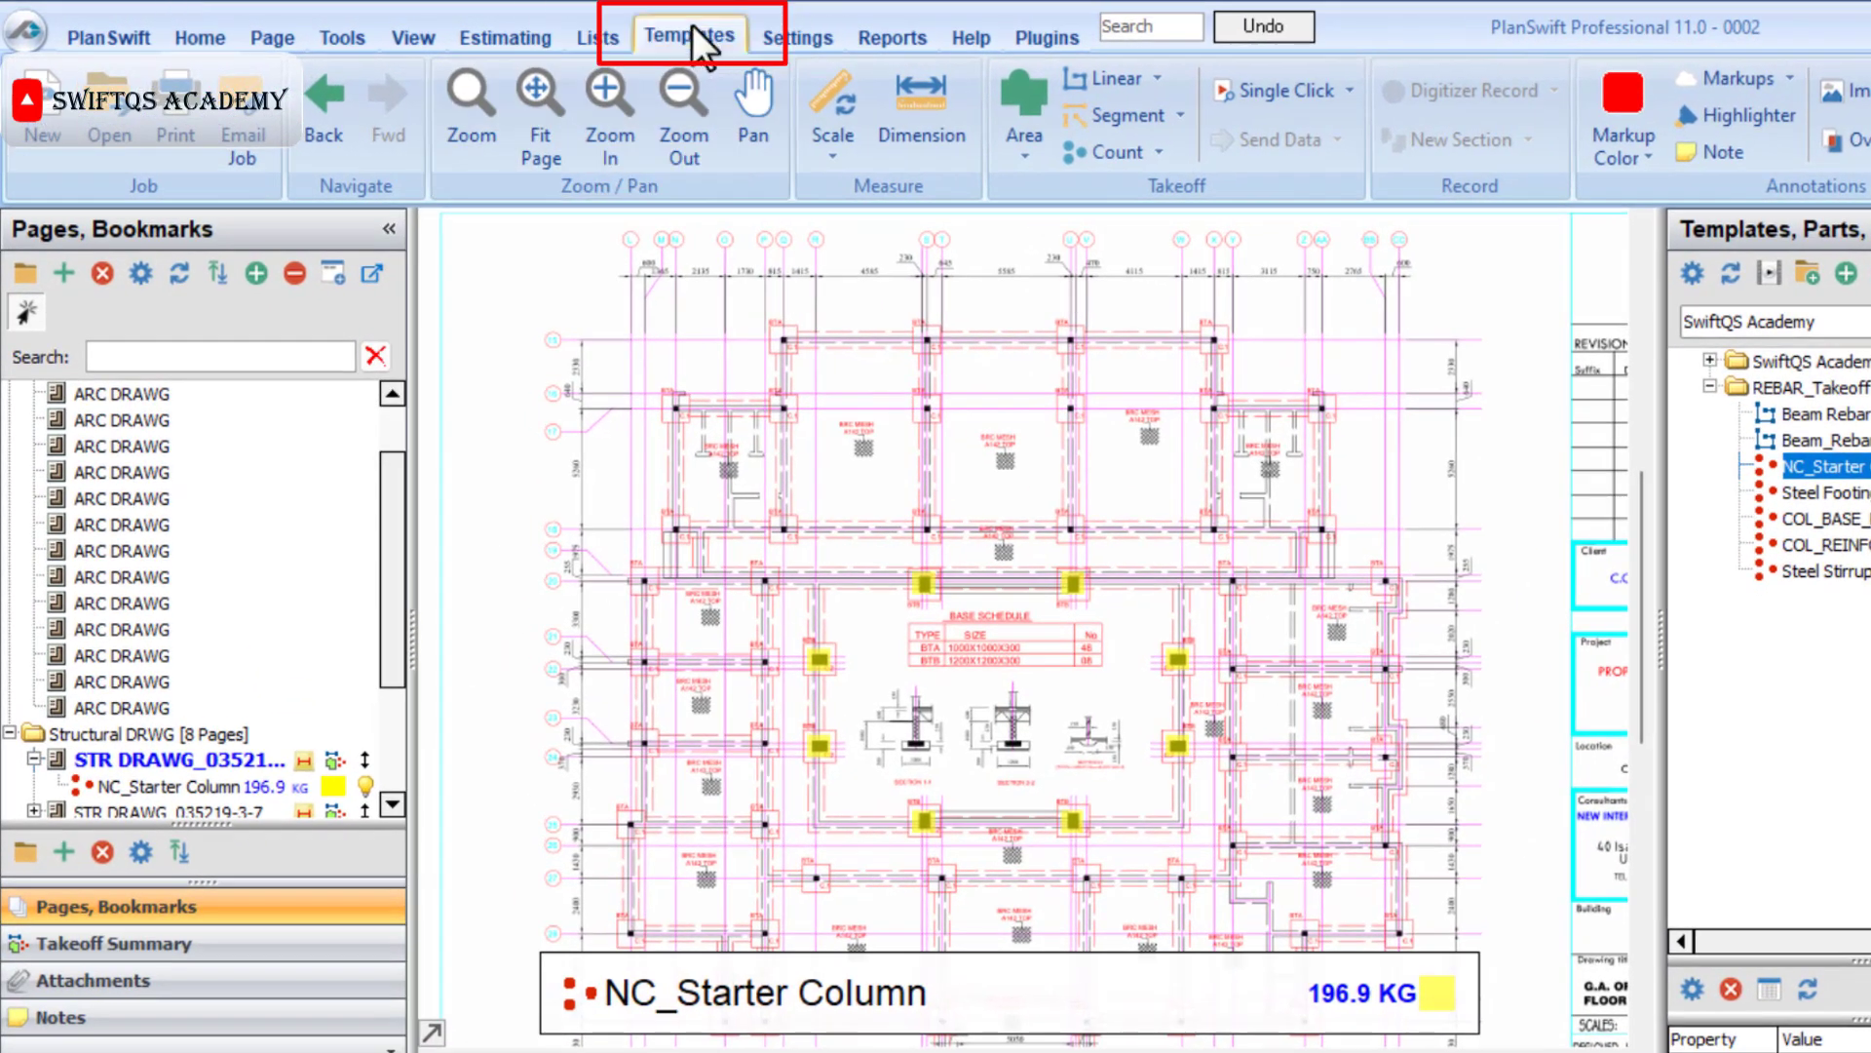
Create a scaled count template named "Neck Column - C" with a Square shape in SwiftQSA Classes Templates.
{"action": "left_click", "coordinate": [623, 33]}
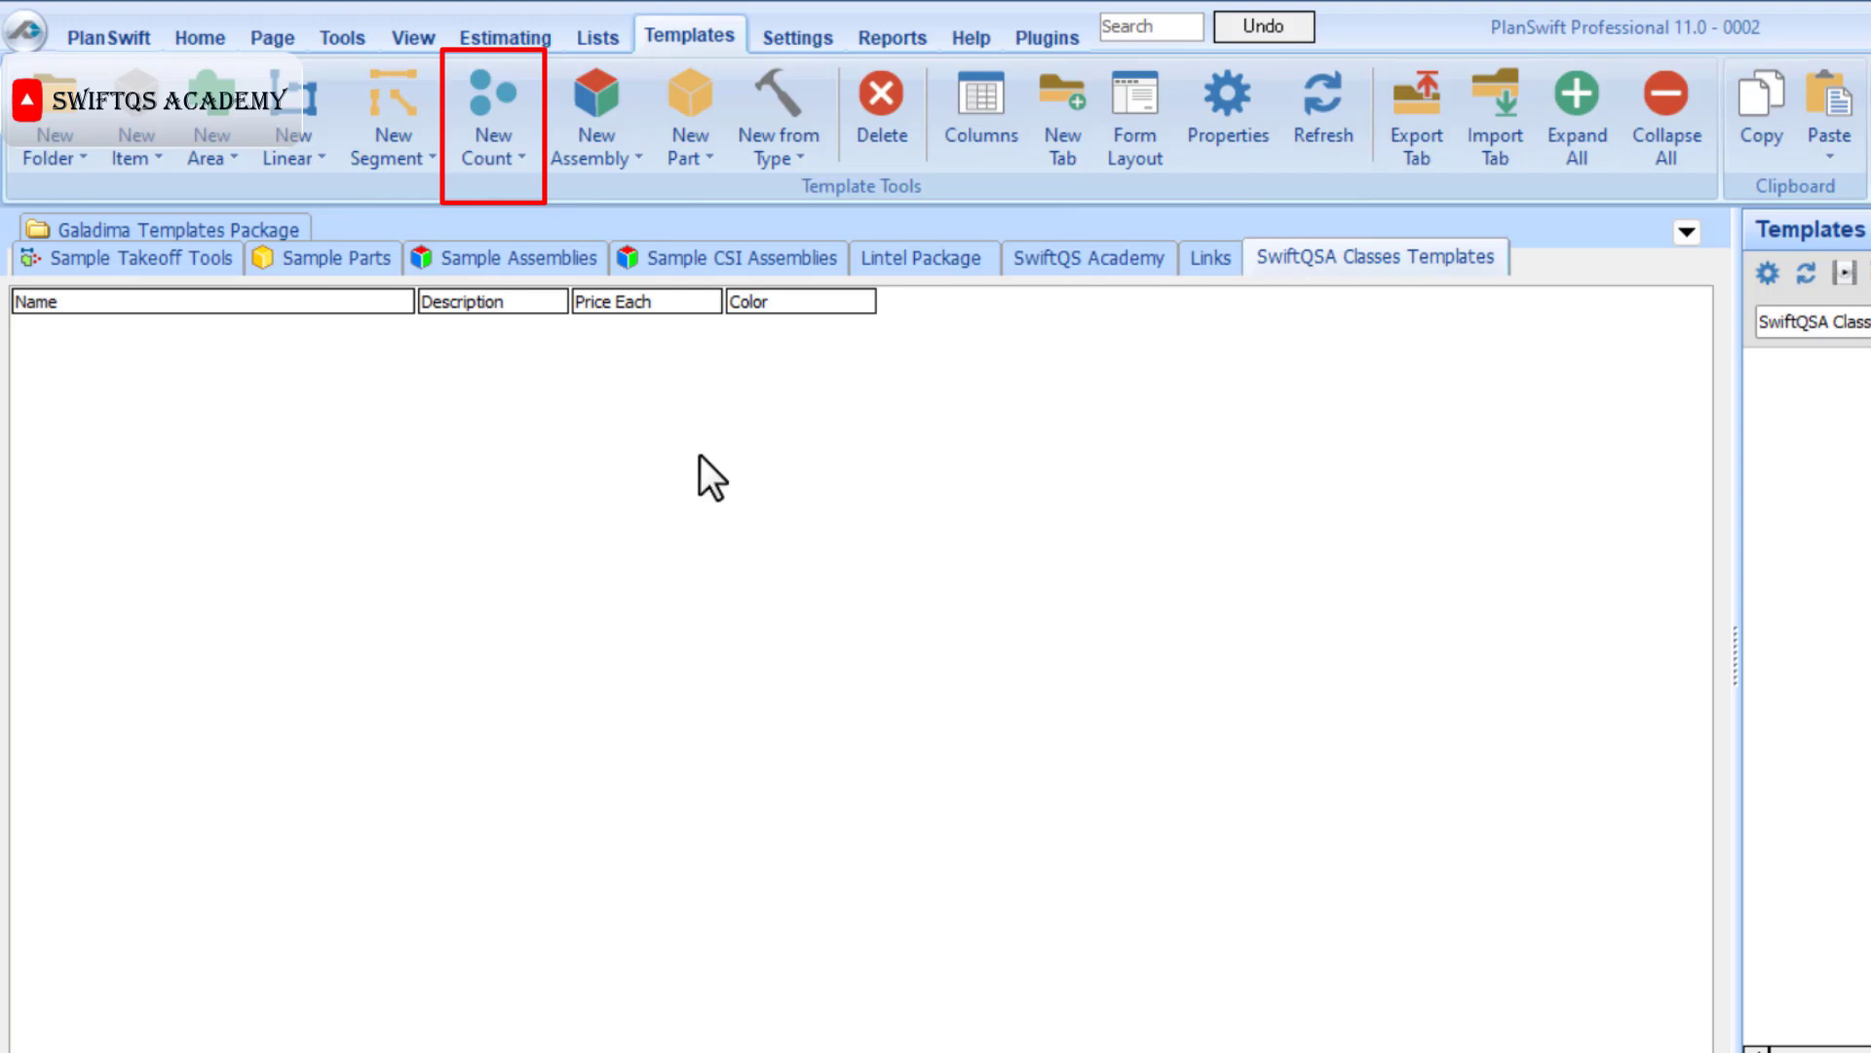
{"action": "left_click", "coordinate": [515, 103]}
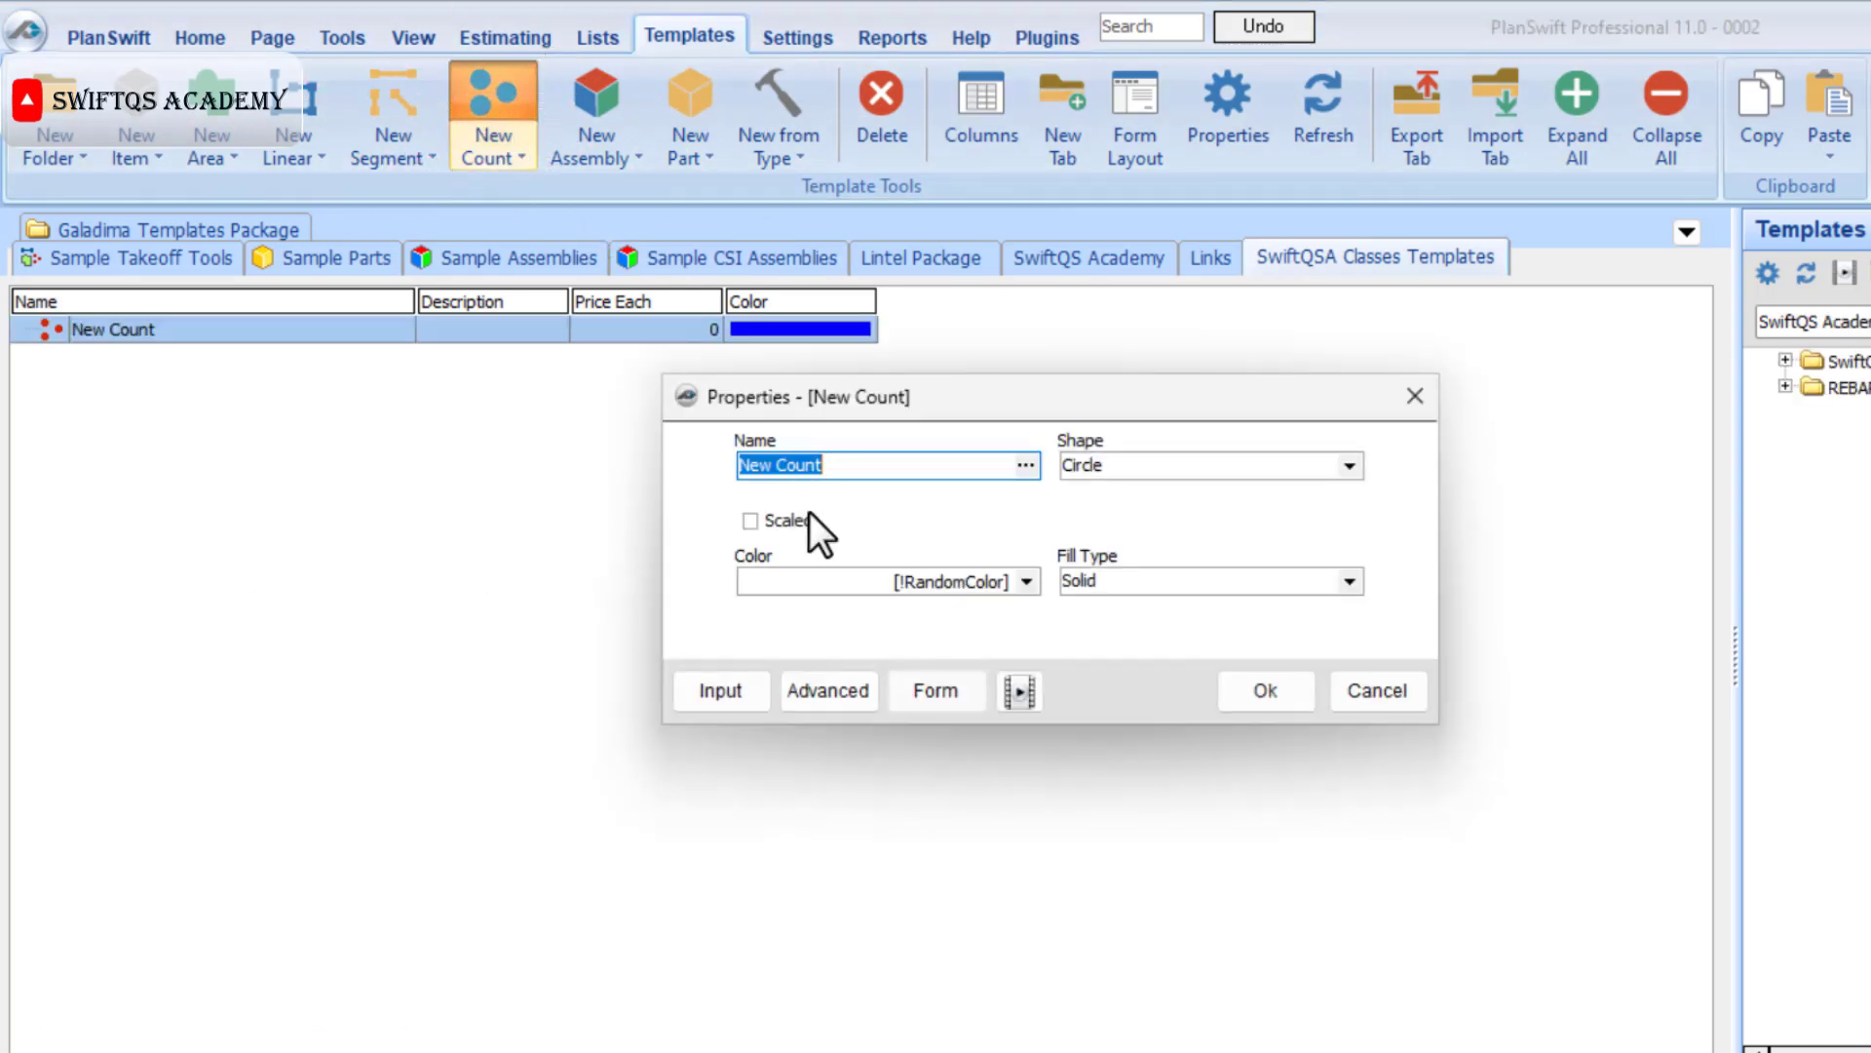
{"action": "type", "text": "Neck"}
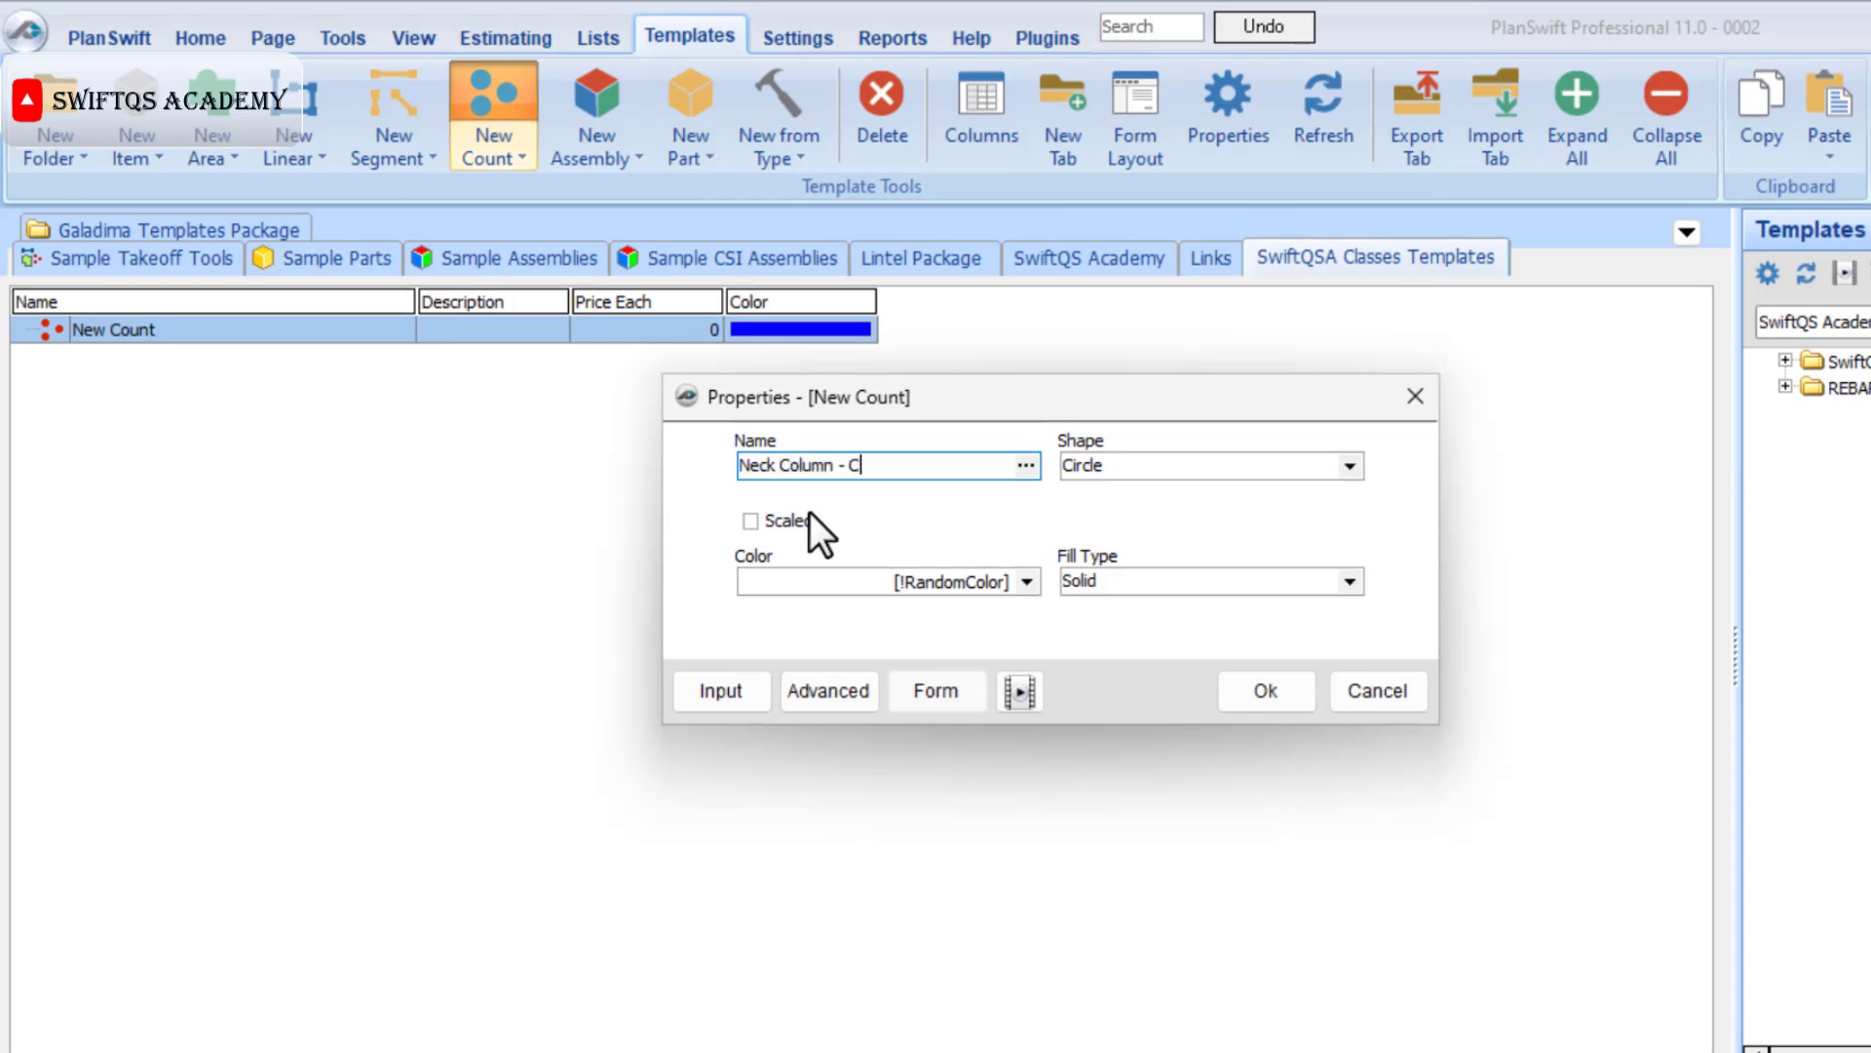
{"action": "type", "text": " Column - C"}
{"action": "left_click", "coordinate": [1350, 465]}
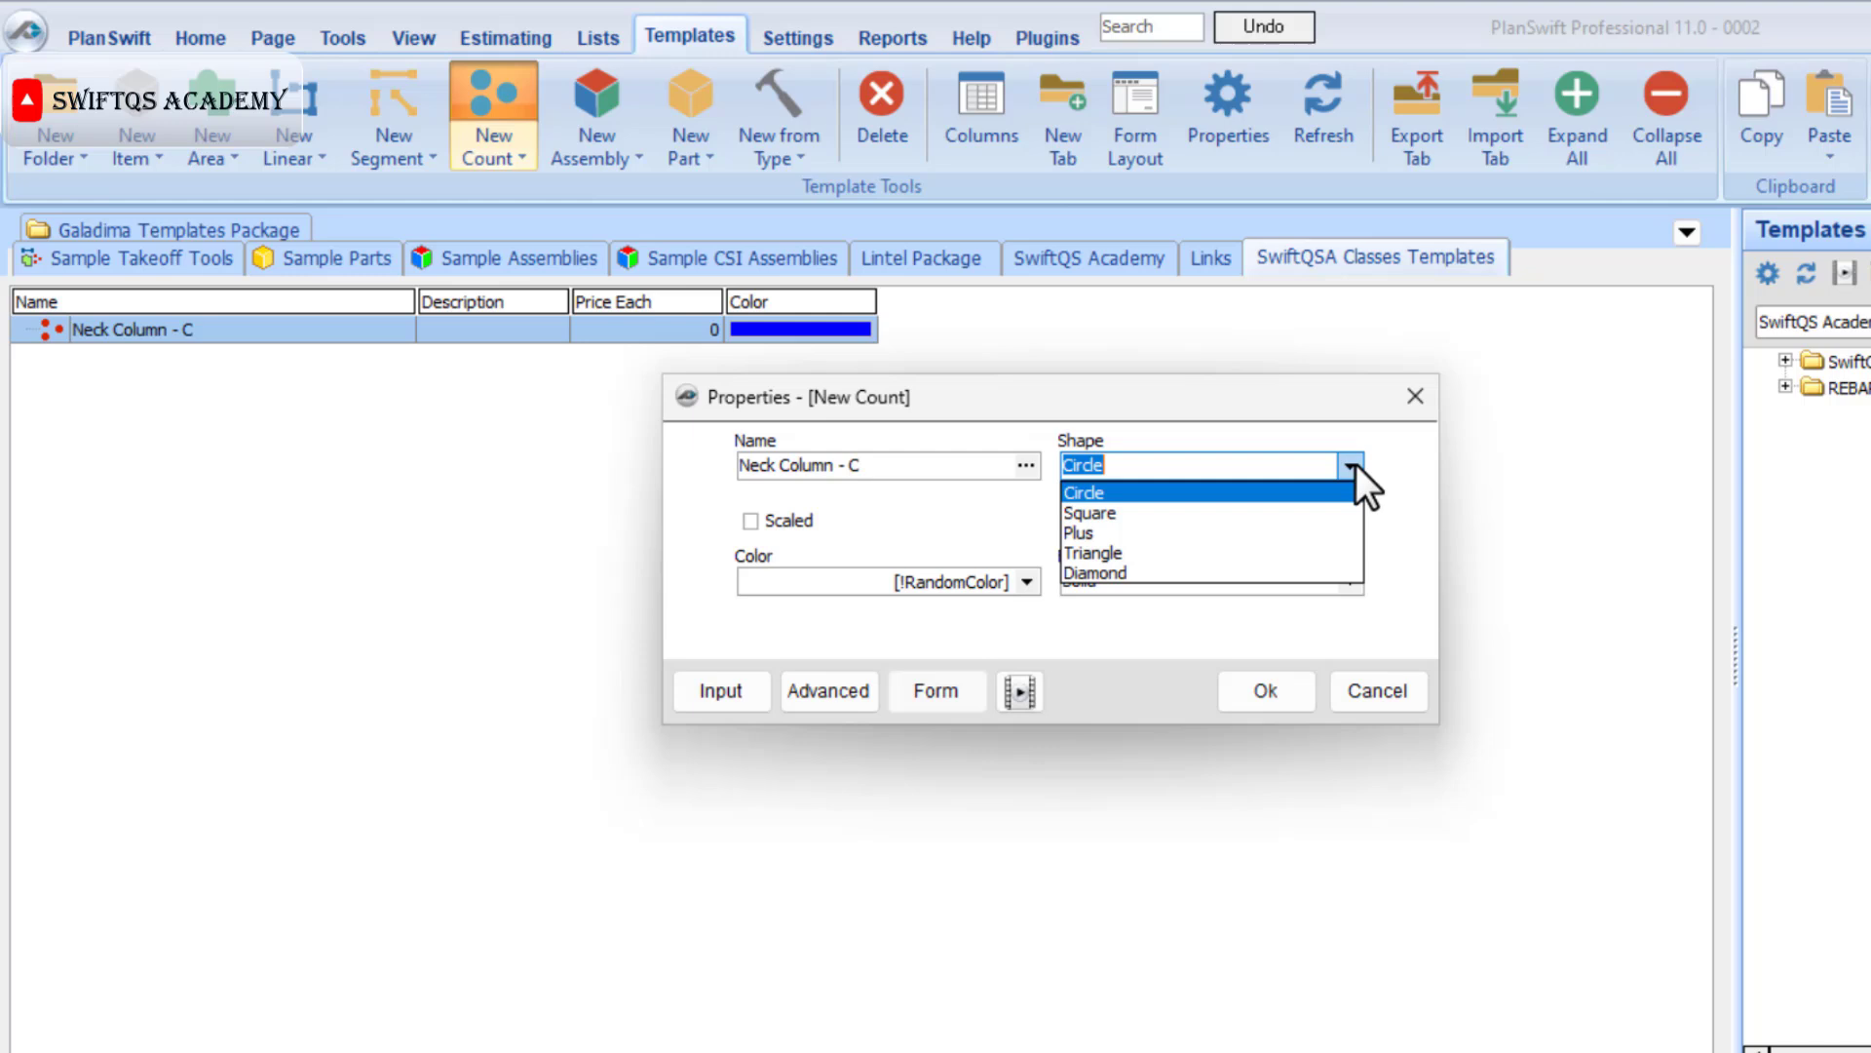
{"action": "left_click", "coordinate": [1185, 507]}
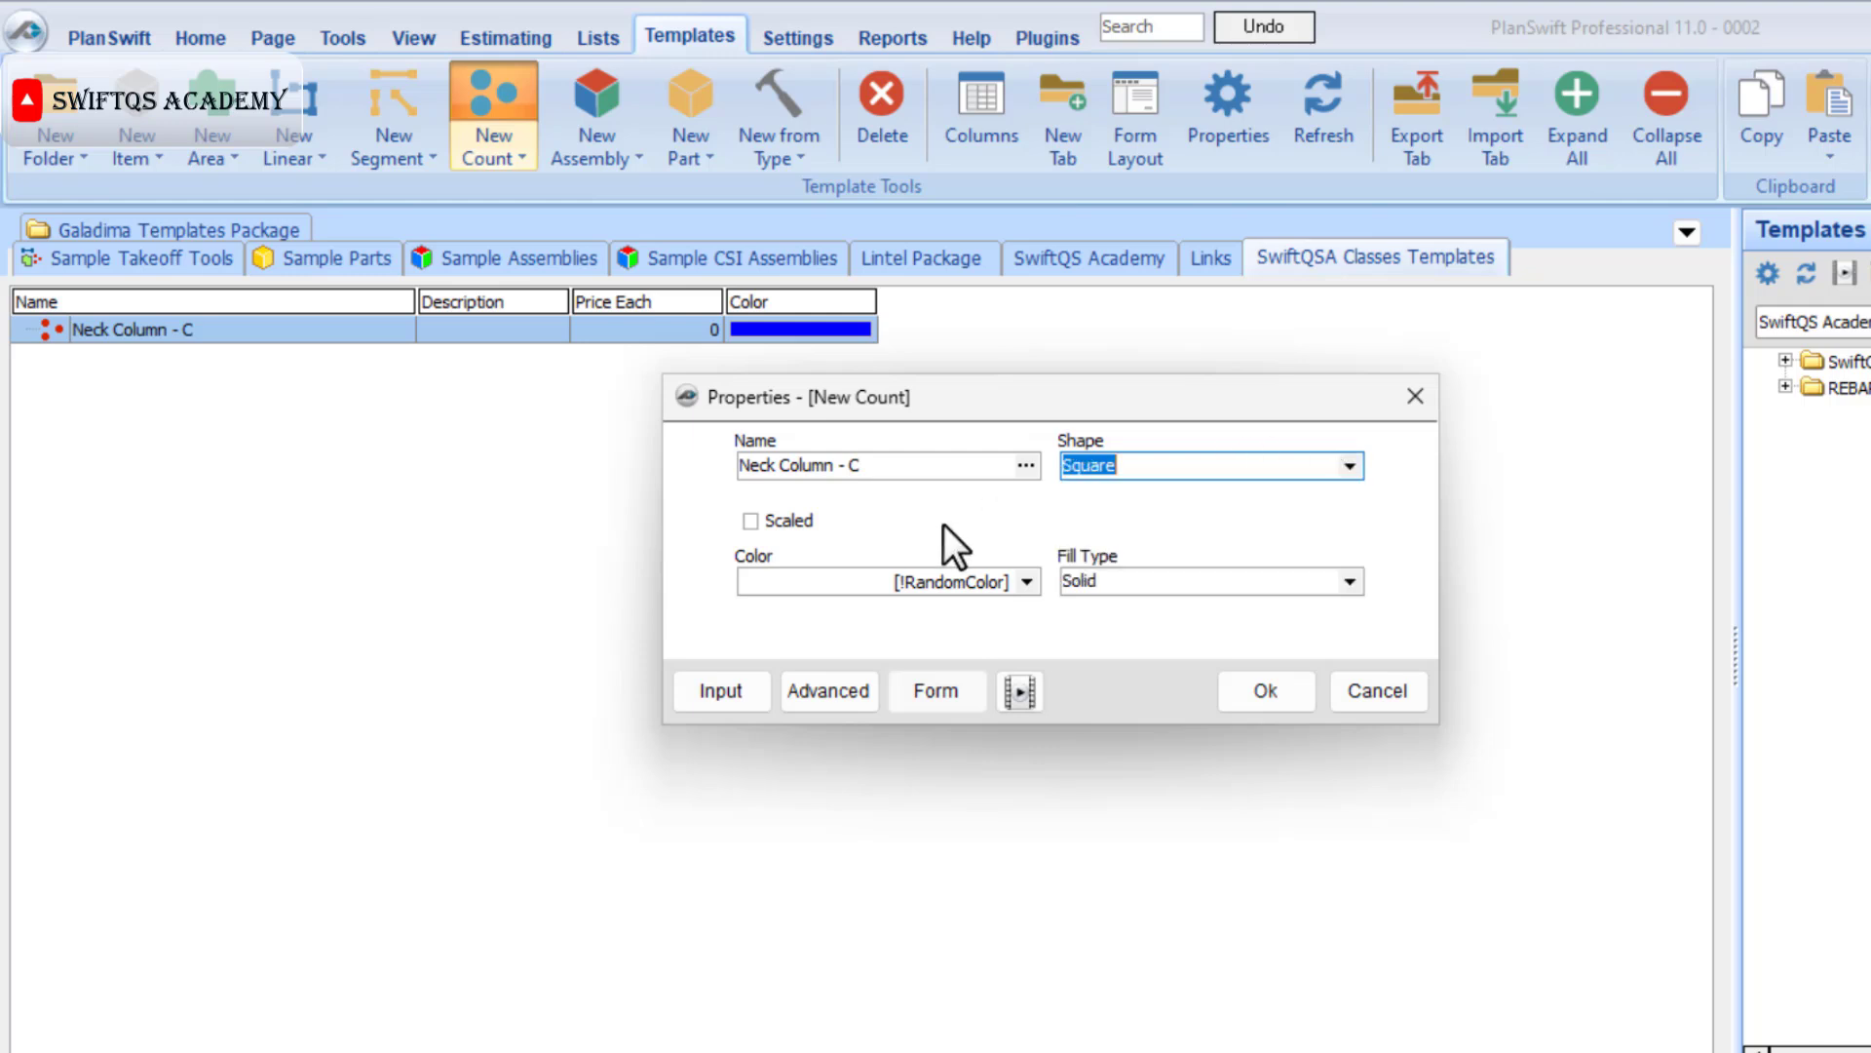
{"action": "left_click", "coordinate": [751, 521]}
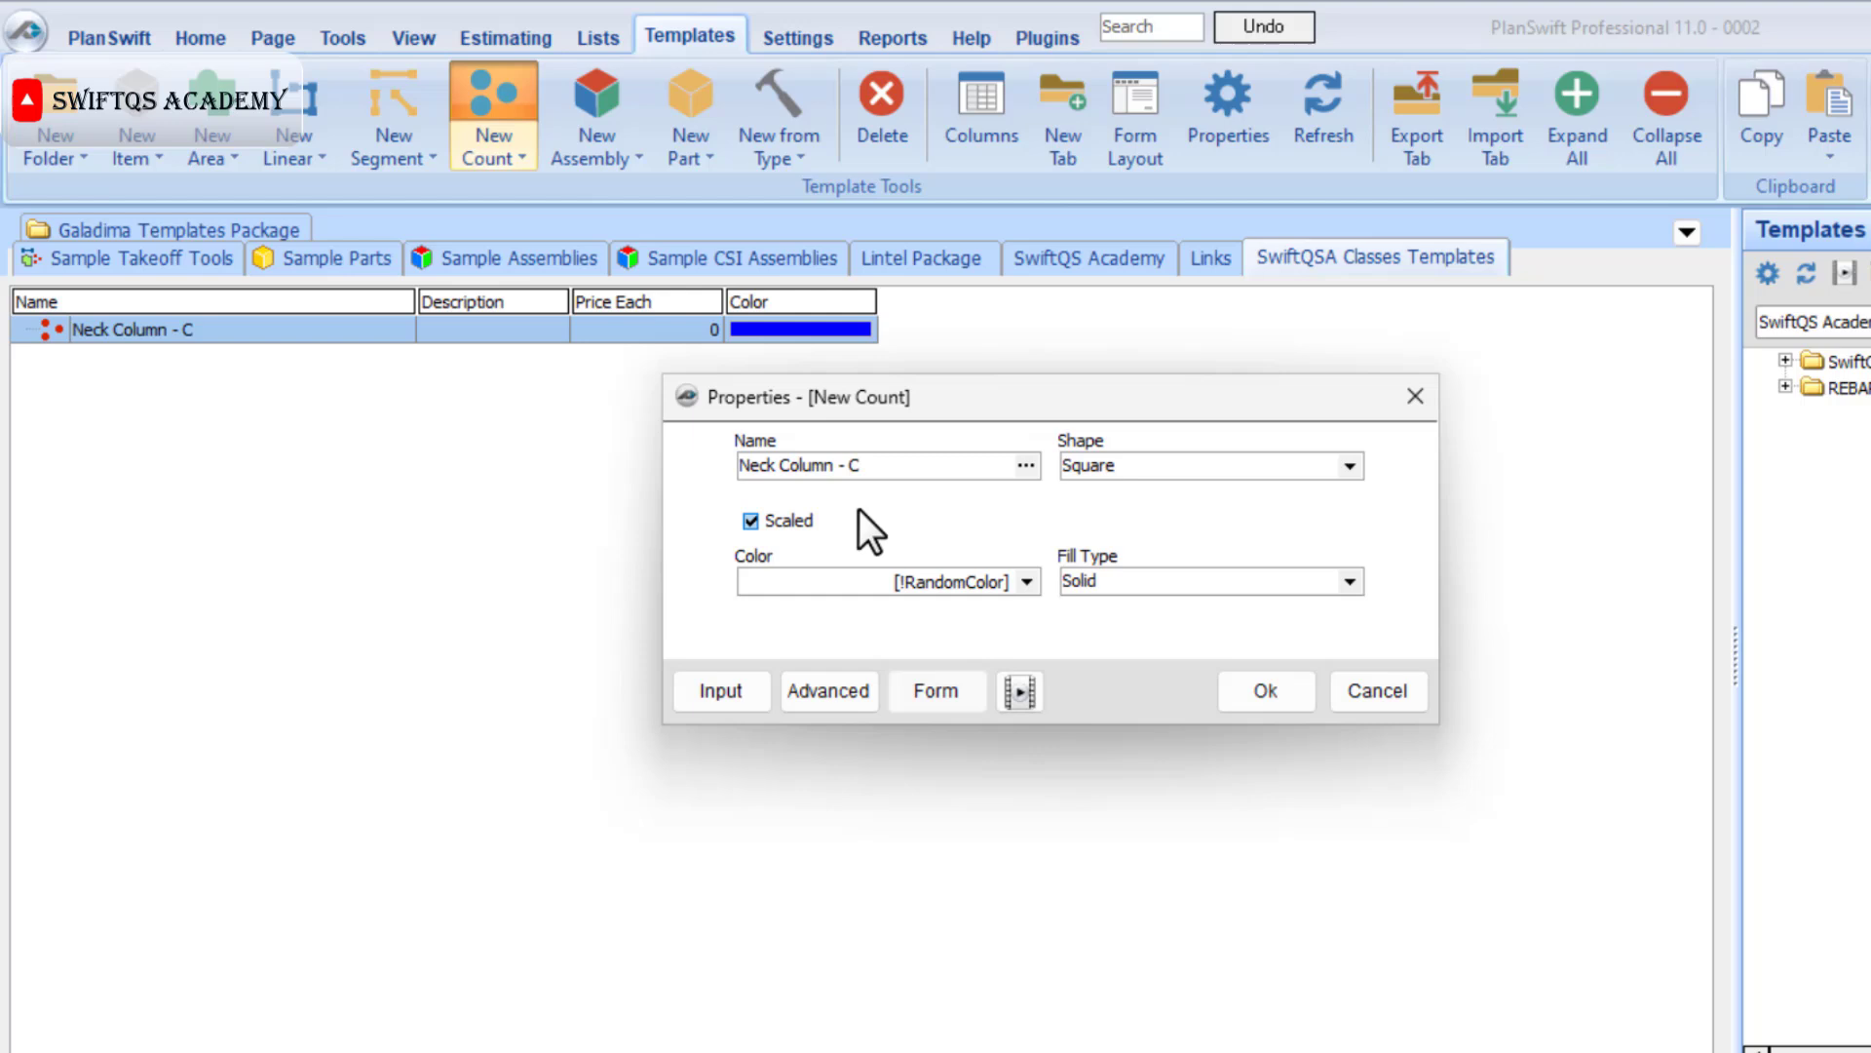
{"action": "left_click", "coordinate": [1266, 696]}
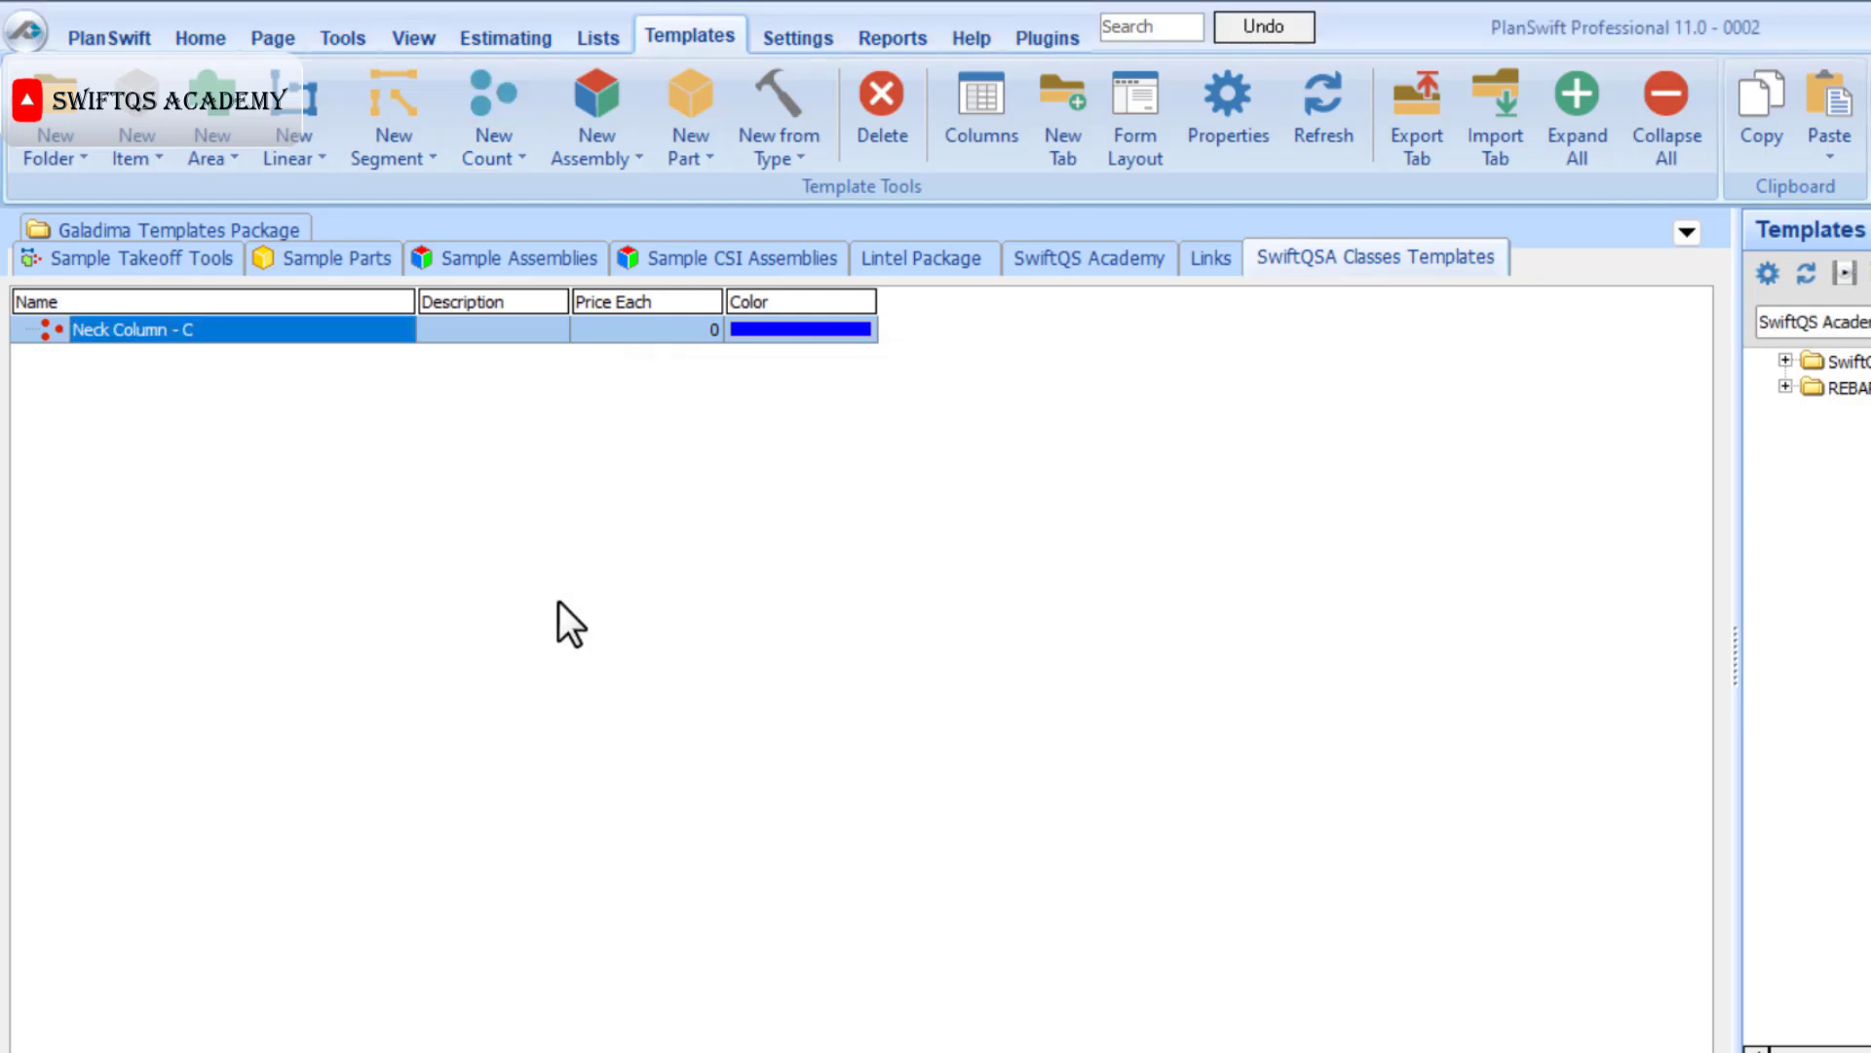
Open the advanced properties of Neck Column - C and add a number property named "Dia" to the Estimating group.
{"action": "double_click", "coordinate": [201, 331]}
{"action": "left_click", "coordinate": [809, 693]}
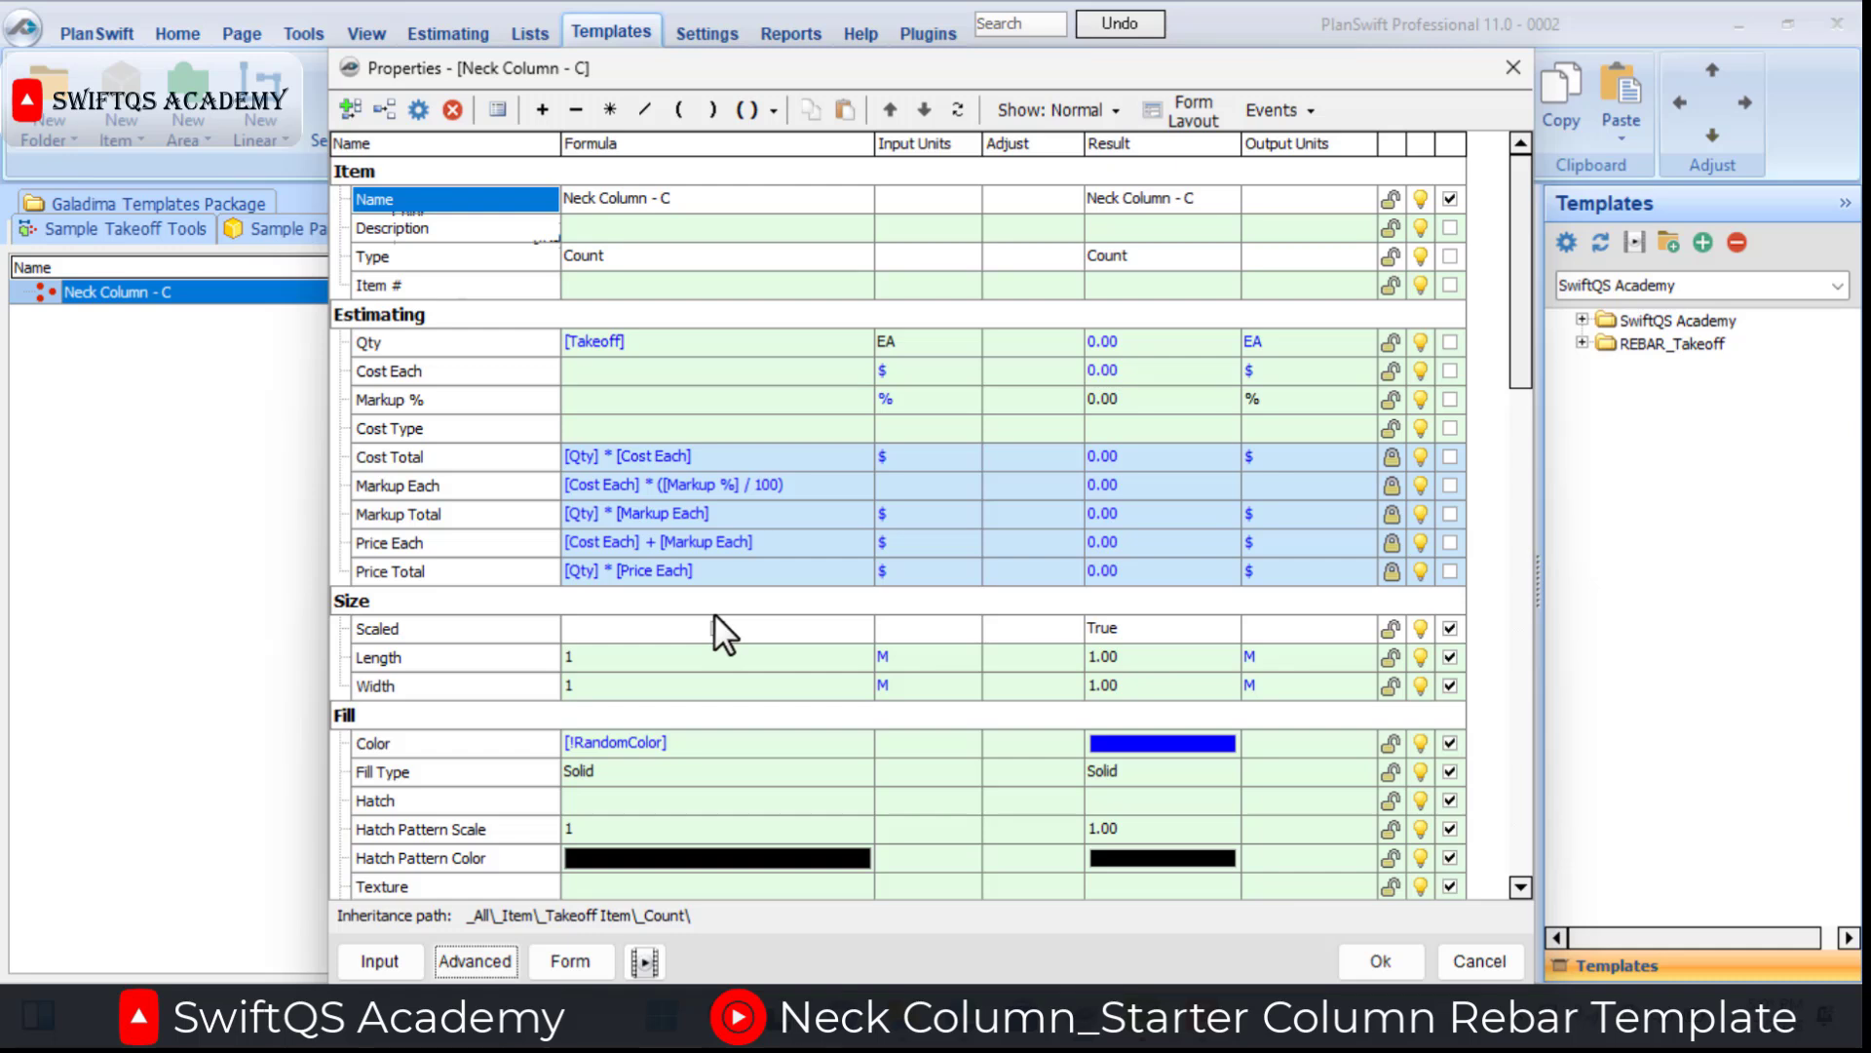
{"action": "left_click", "coordinate": [454, 517]}
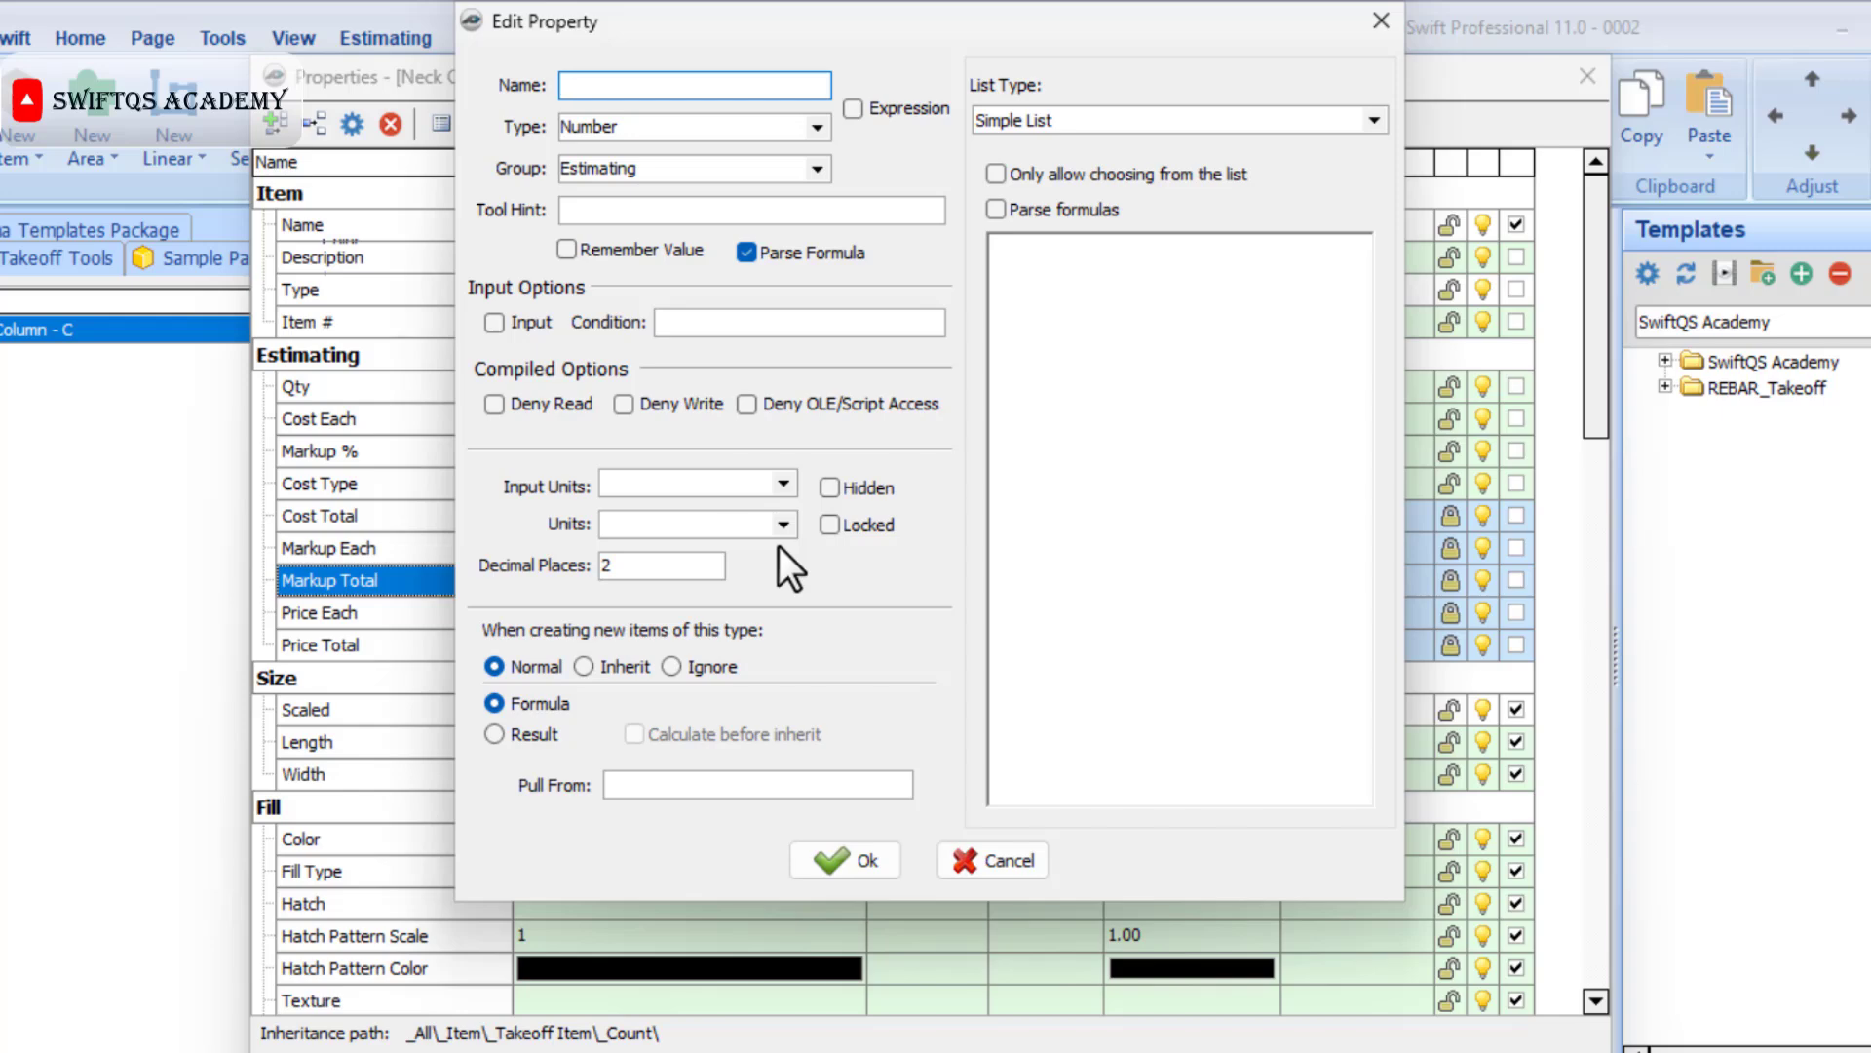
{"action": "type", "text": "Dia"}
{"action": "left_click", "coordinate": [852, 850]}
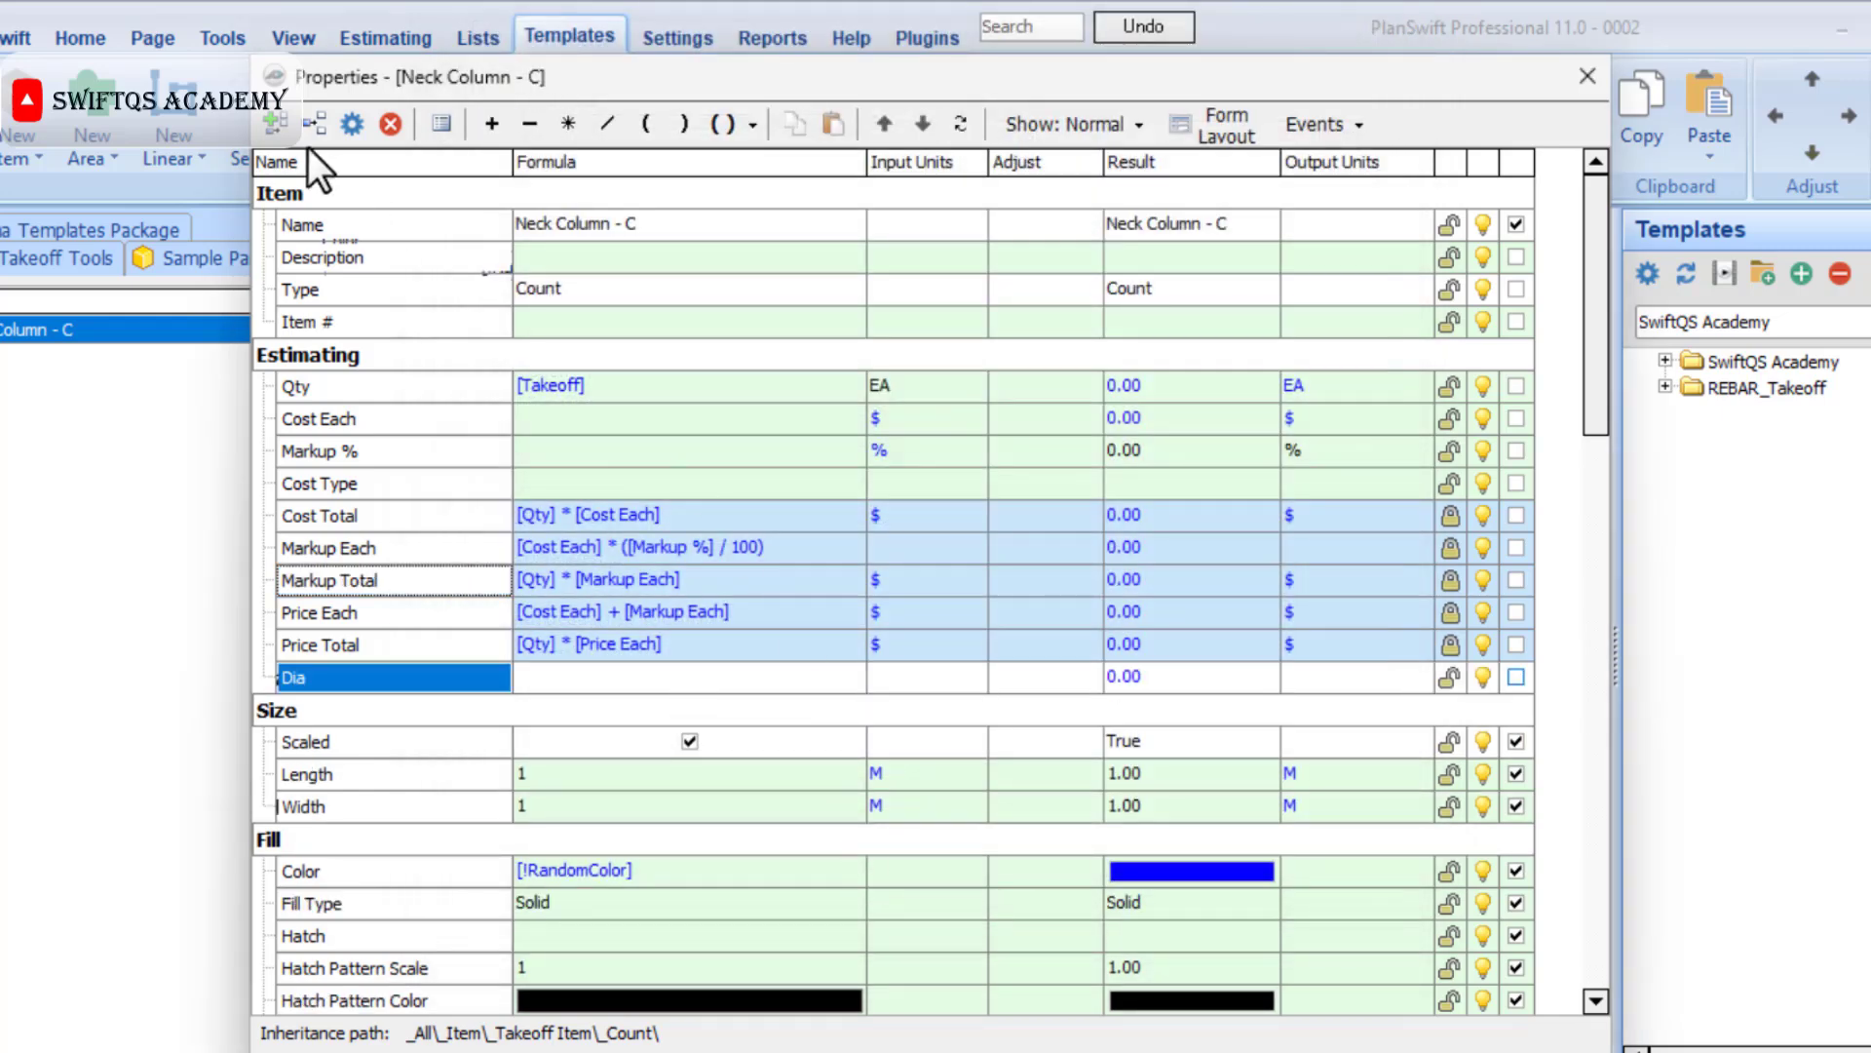
Add the number properties "Bar weight" and "No. of Rods" to the Estimating group.
{"action": "left_click", "coordinate": [290, 135]}
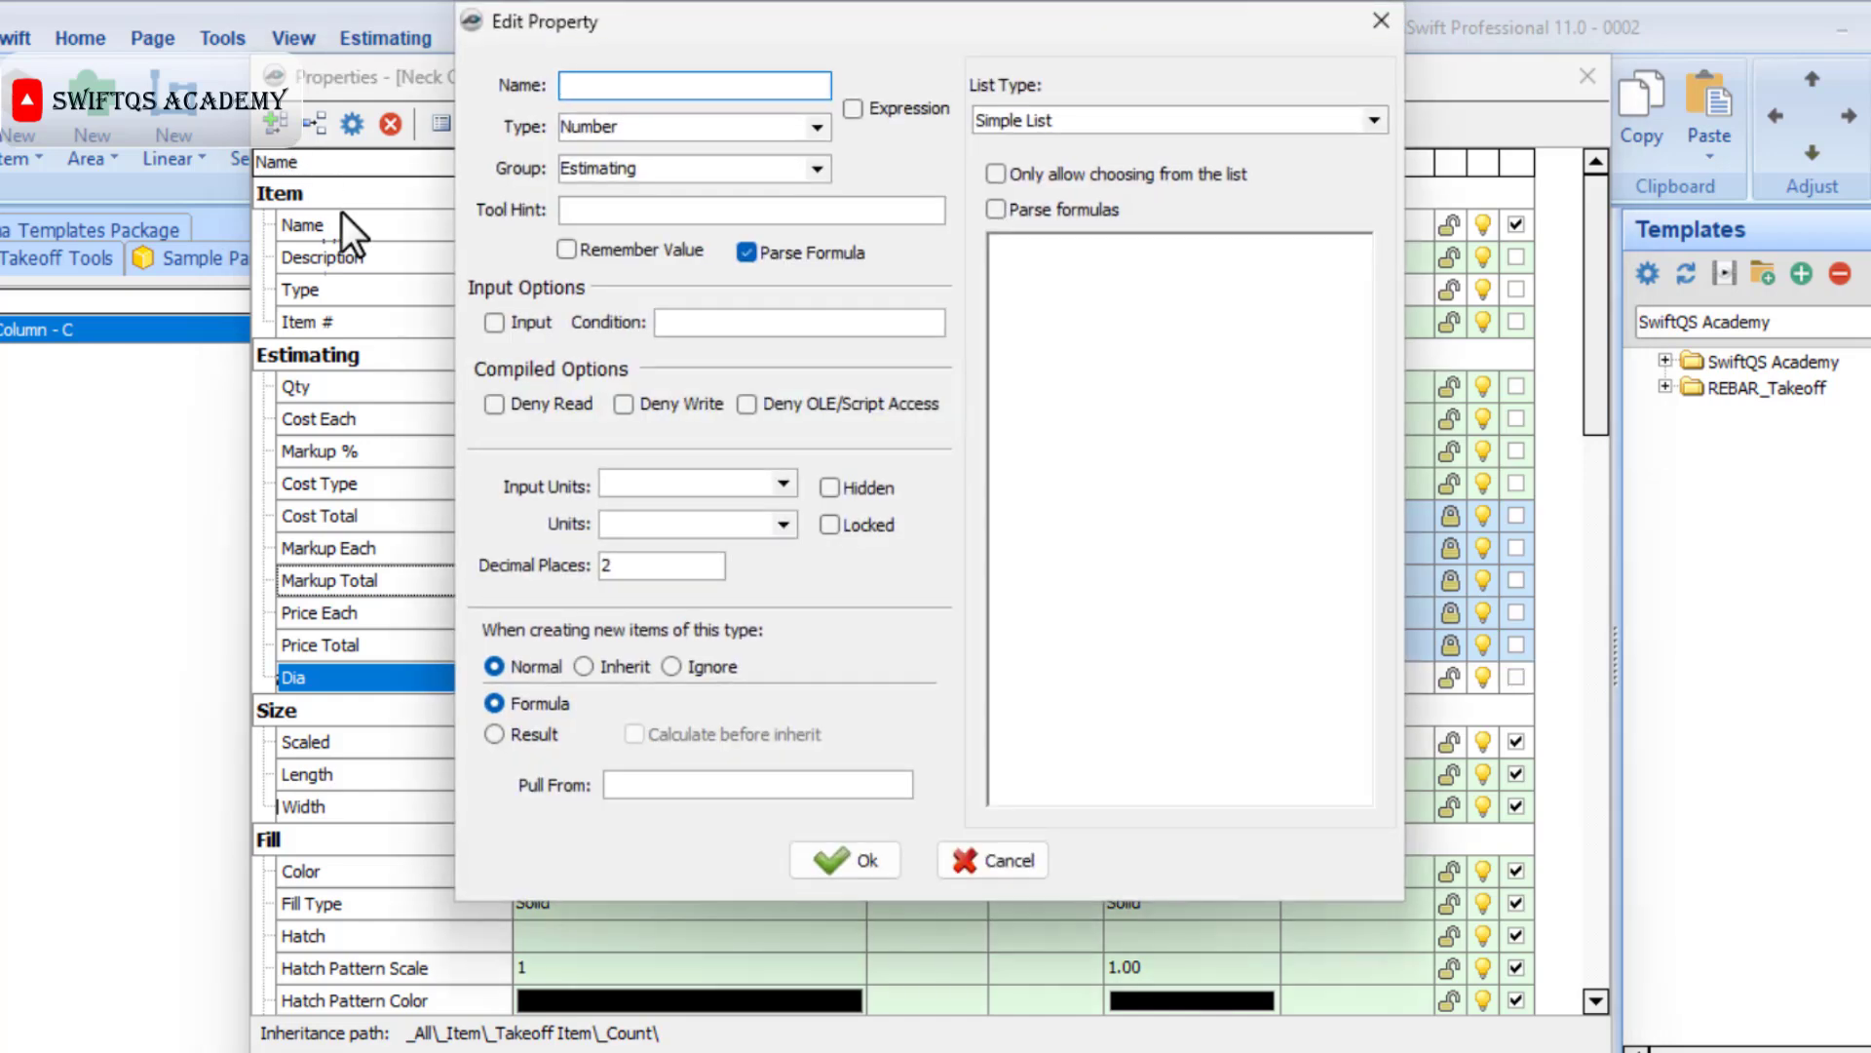
{"action": "type", "text": "Bar weight"}
{"action": "left_click", "coordinate": [835, 867]}
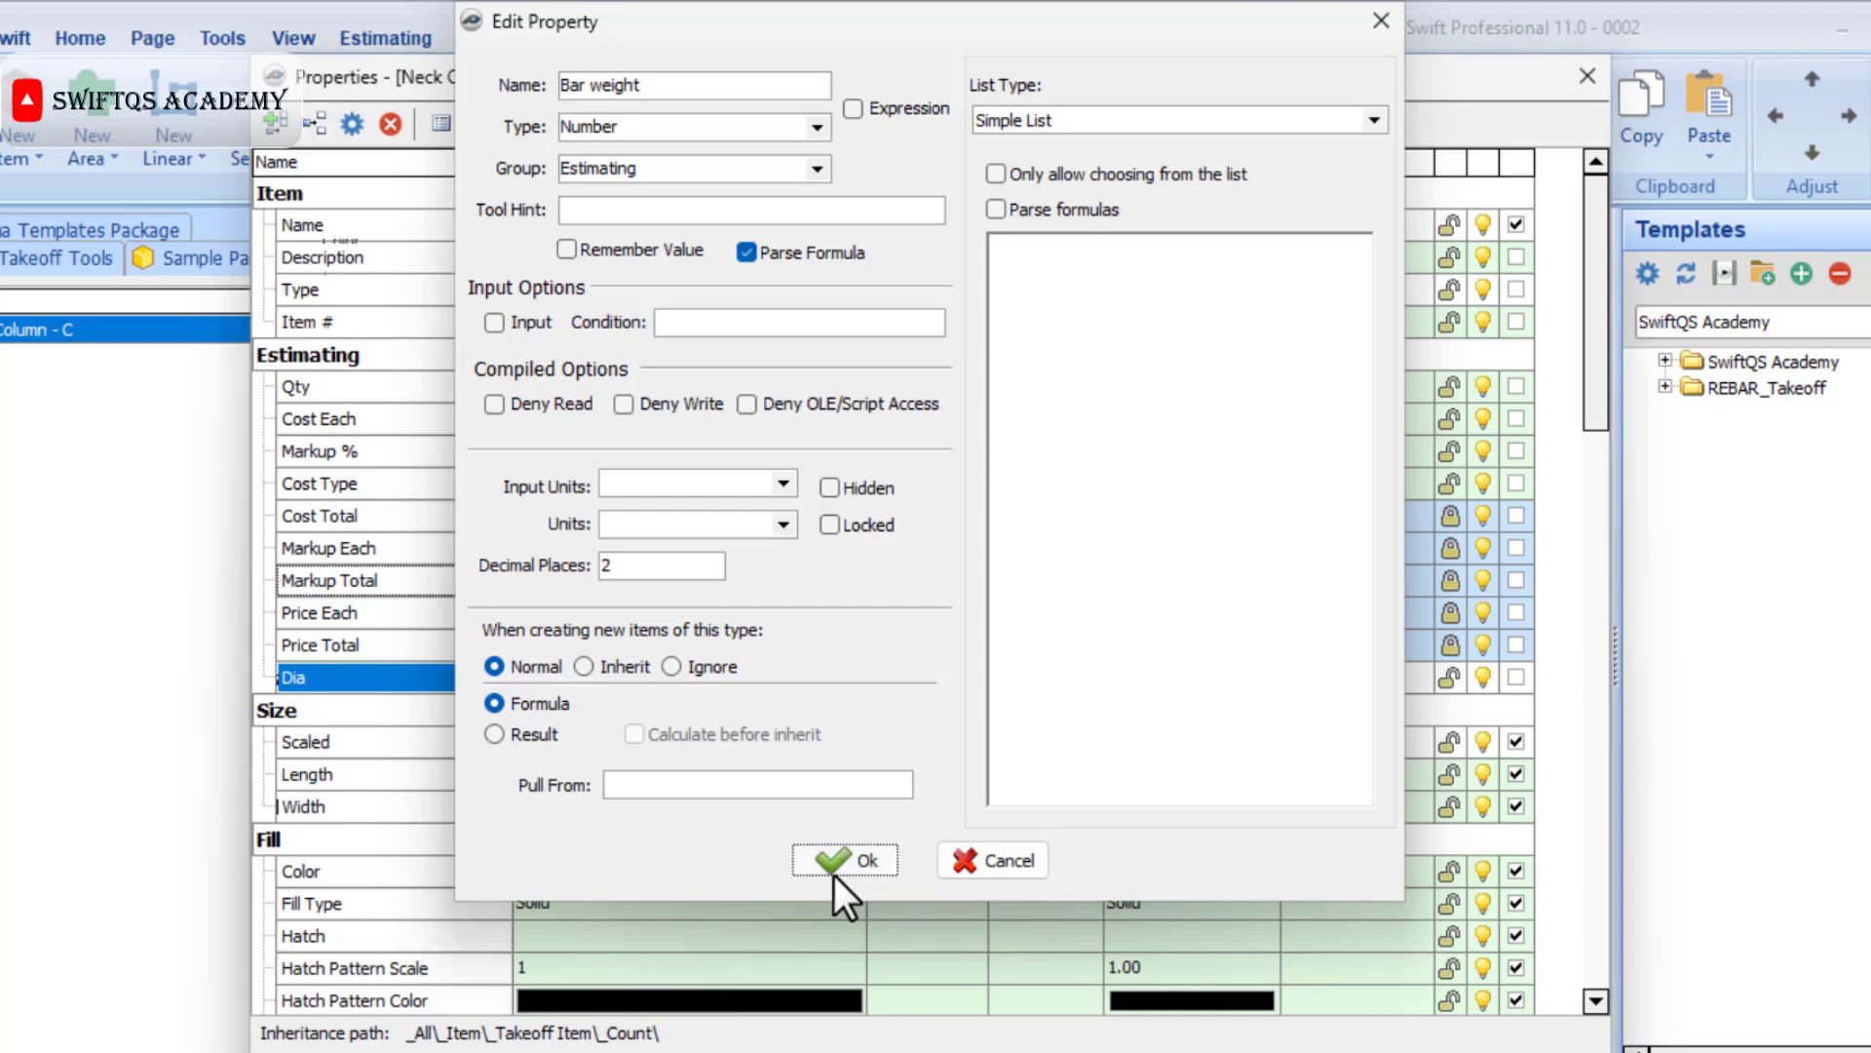
{"action": "left_click", "coordinate": [280, 123]}
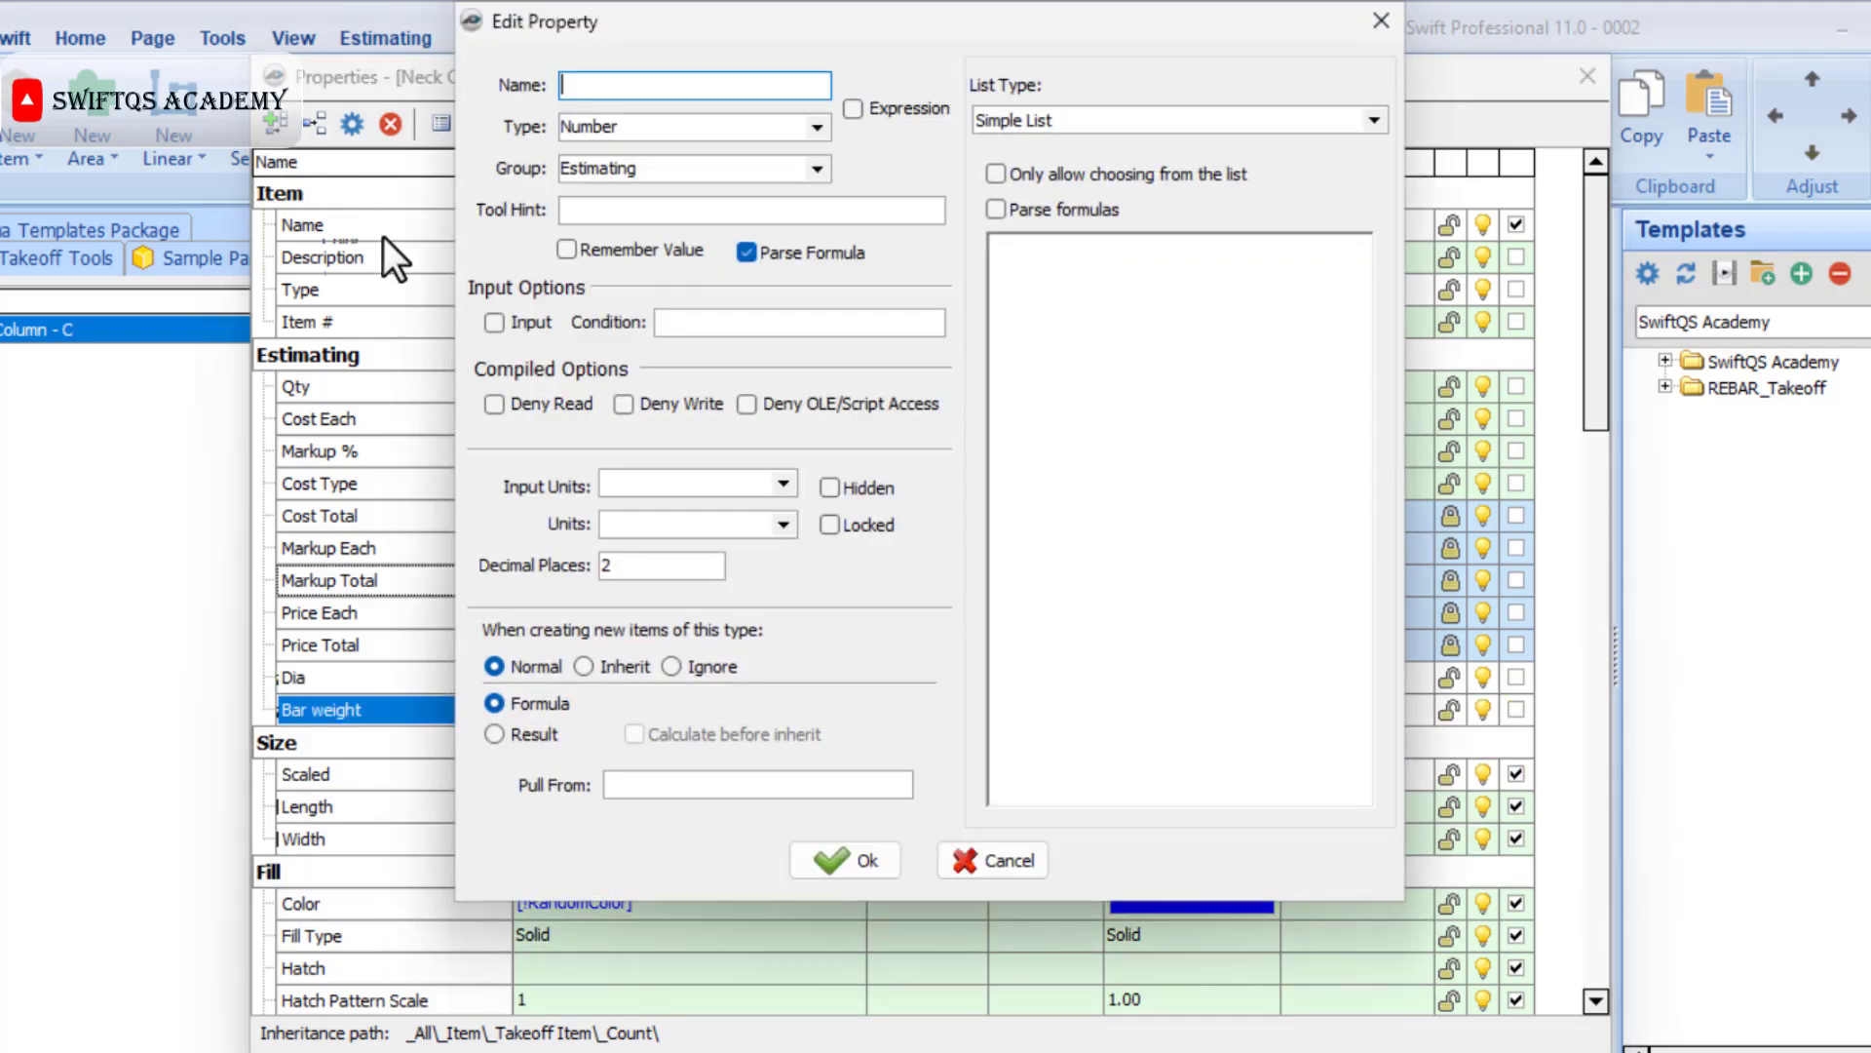
{"action": "type", "text": "No. of Rods"}
{"action": "left_click", "coordinate": [848, 859]}
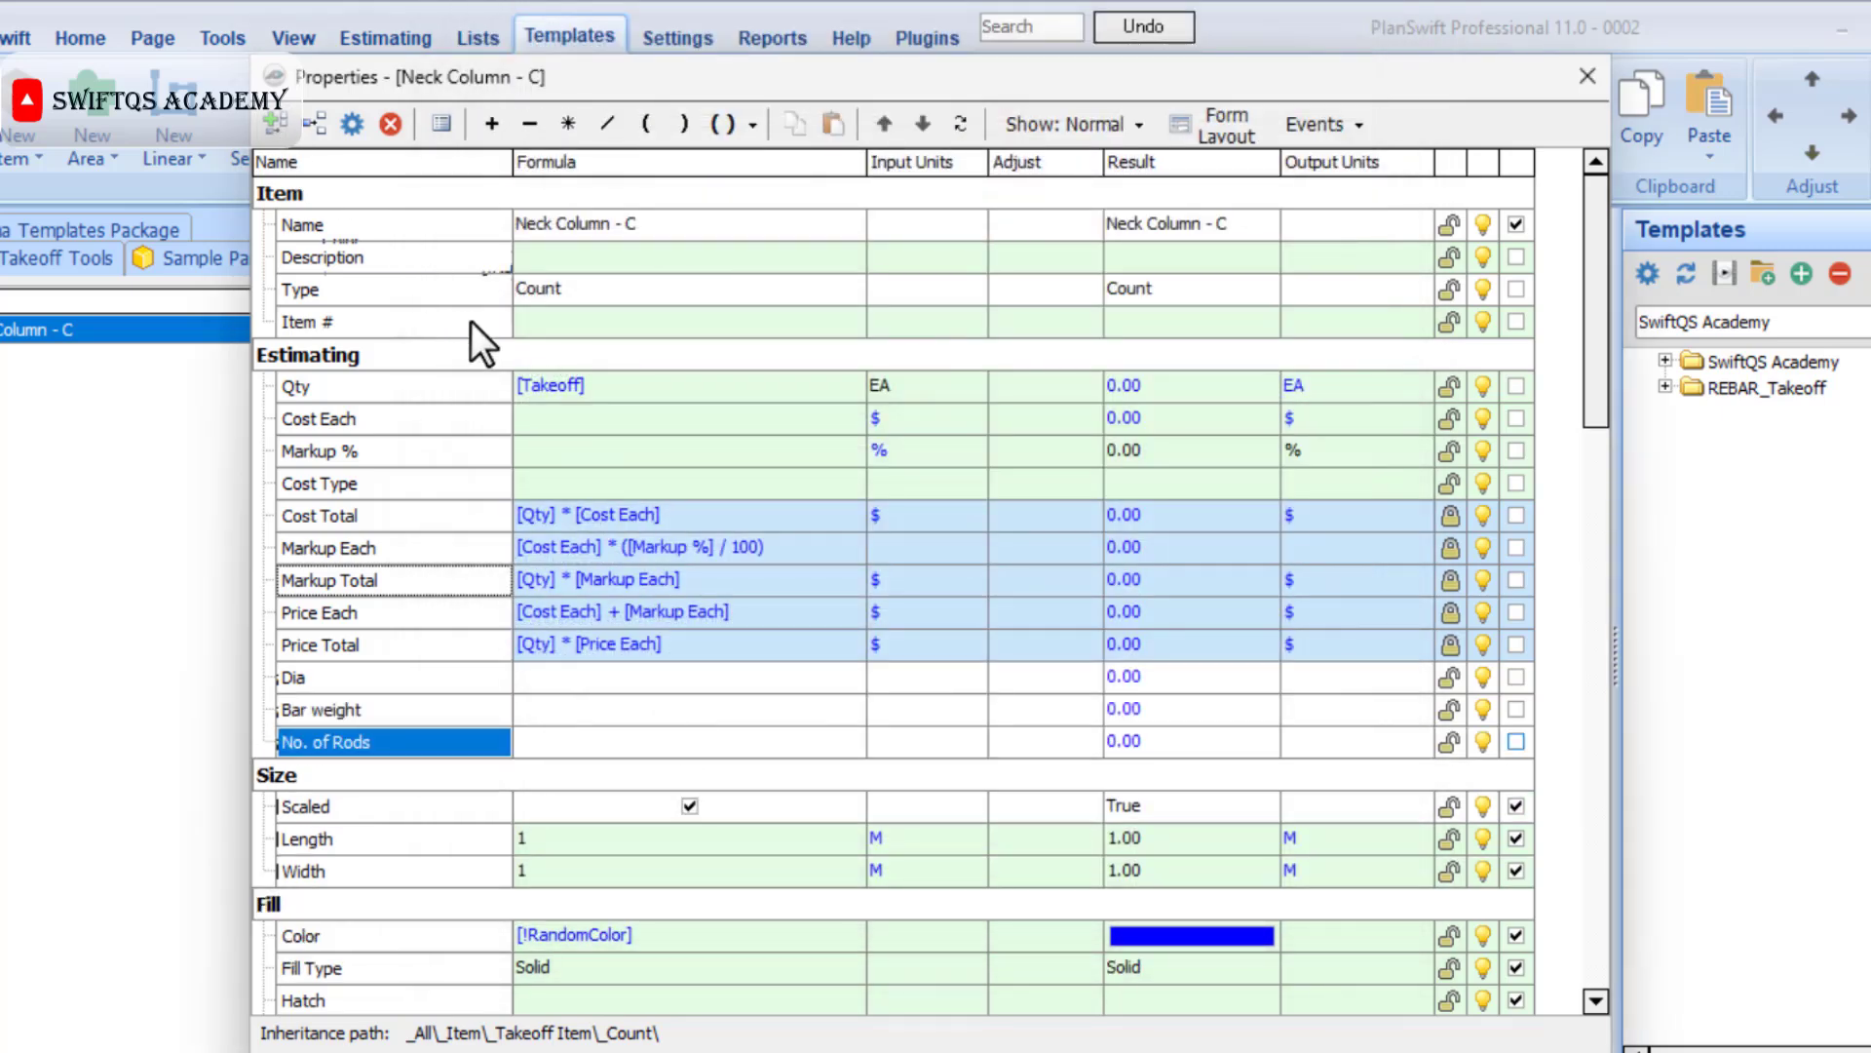
Add a number property named "NC Height" to the Estimating group.
{"action": "key", "text": "Insert"}
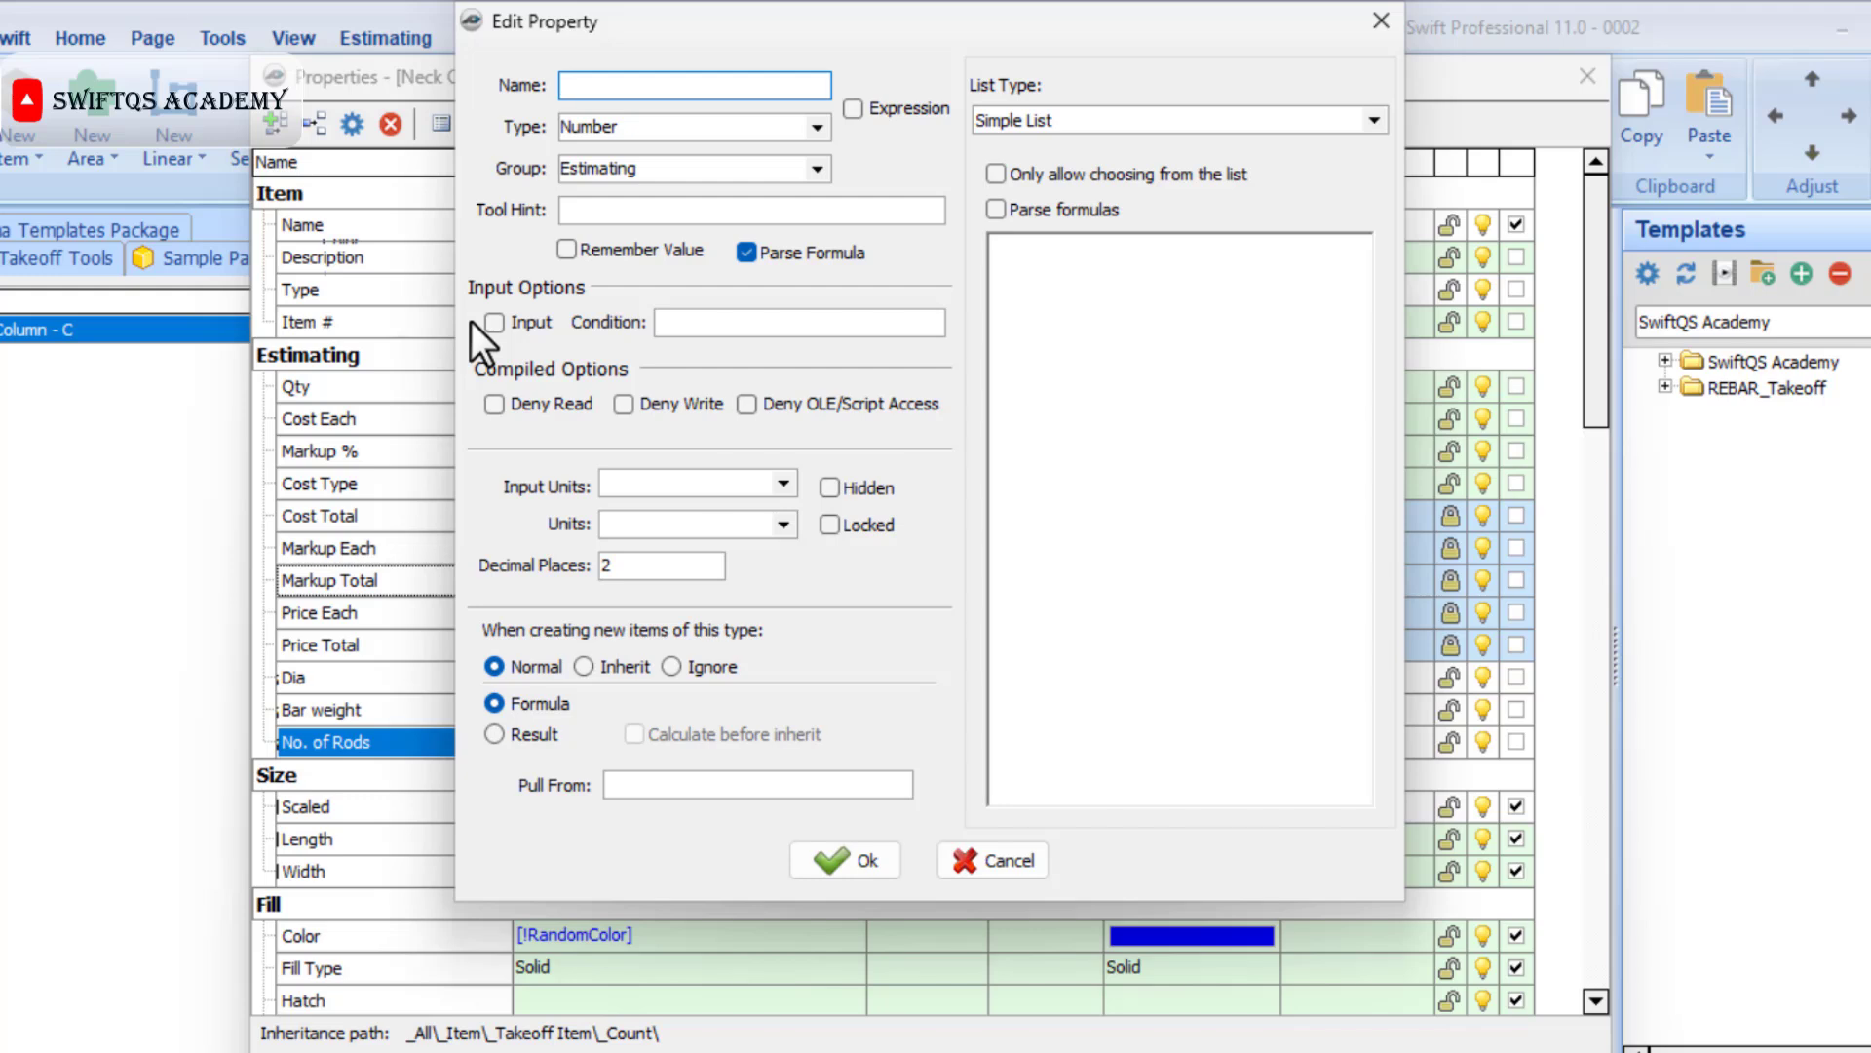
{"action": "type", "text": "No."}
{"action": "key", "text": "BackSpace"}
{"action": "key", "text": "BackSpace"}
{"action": "type", "text": "C Height"}
{"action": "left_click", "coordinate": [844, 860]}
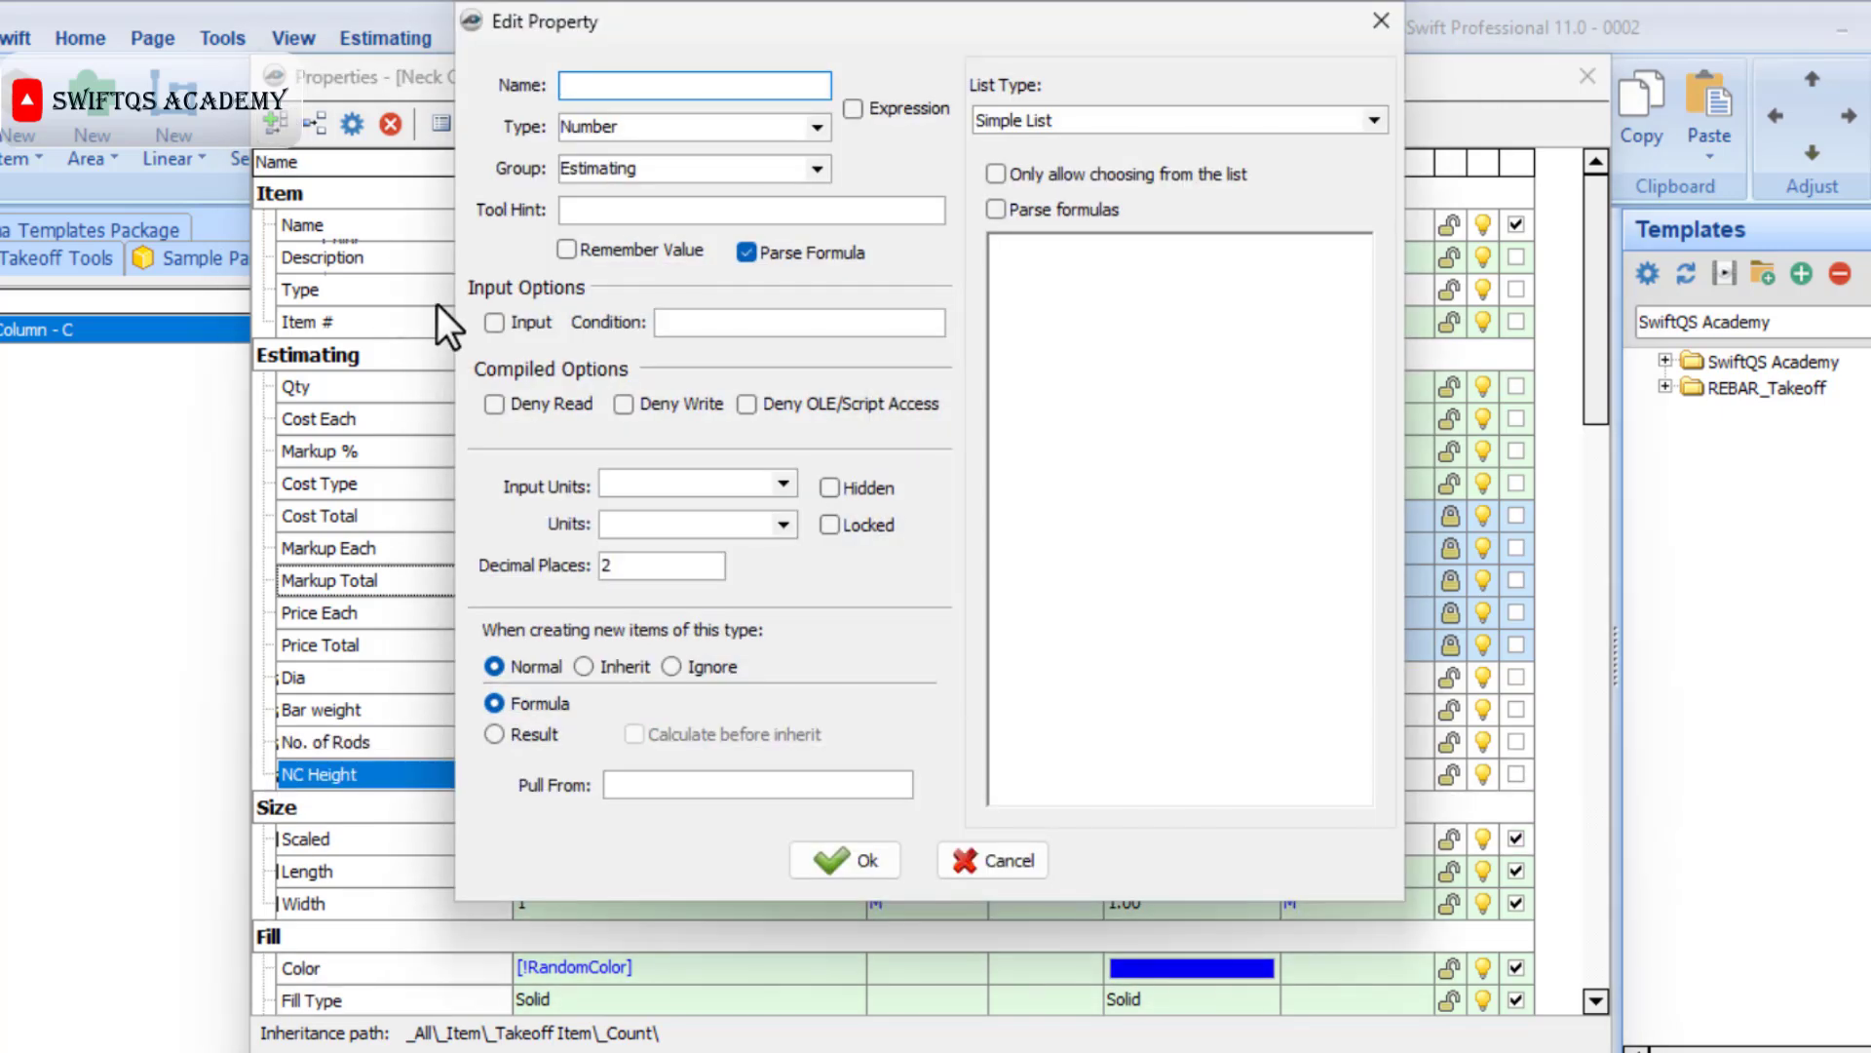
Add the number properties "Projection" and "Horz Bend" to the Estimating group.
{"action": "type", "text": "Projection"}
{"action": "left_click", "coordinate": [828, 863]}
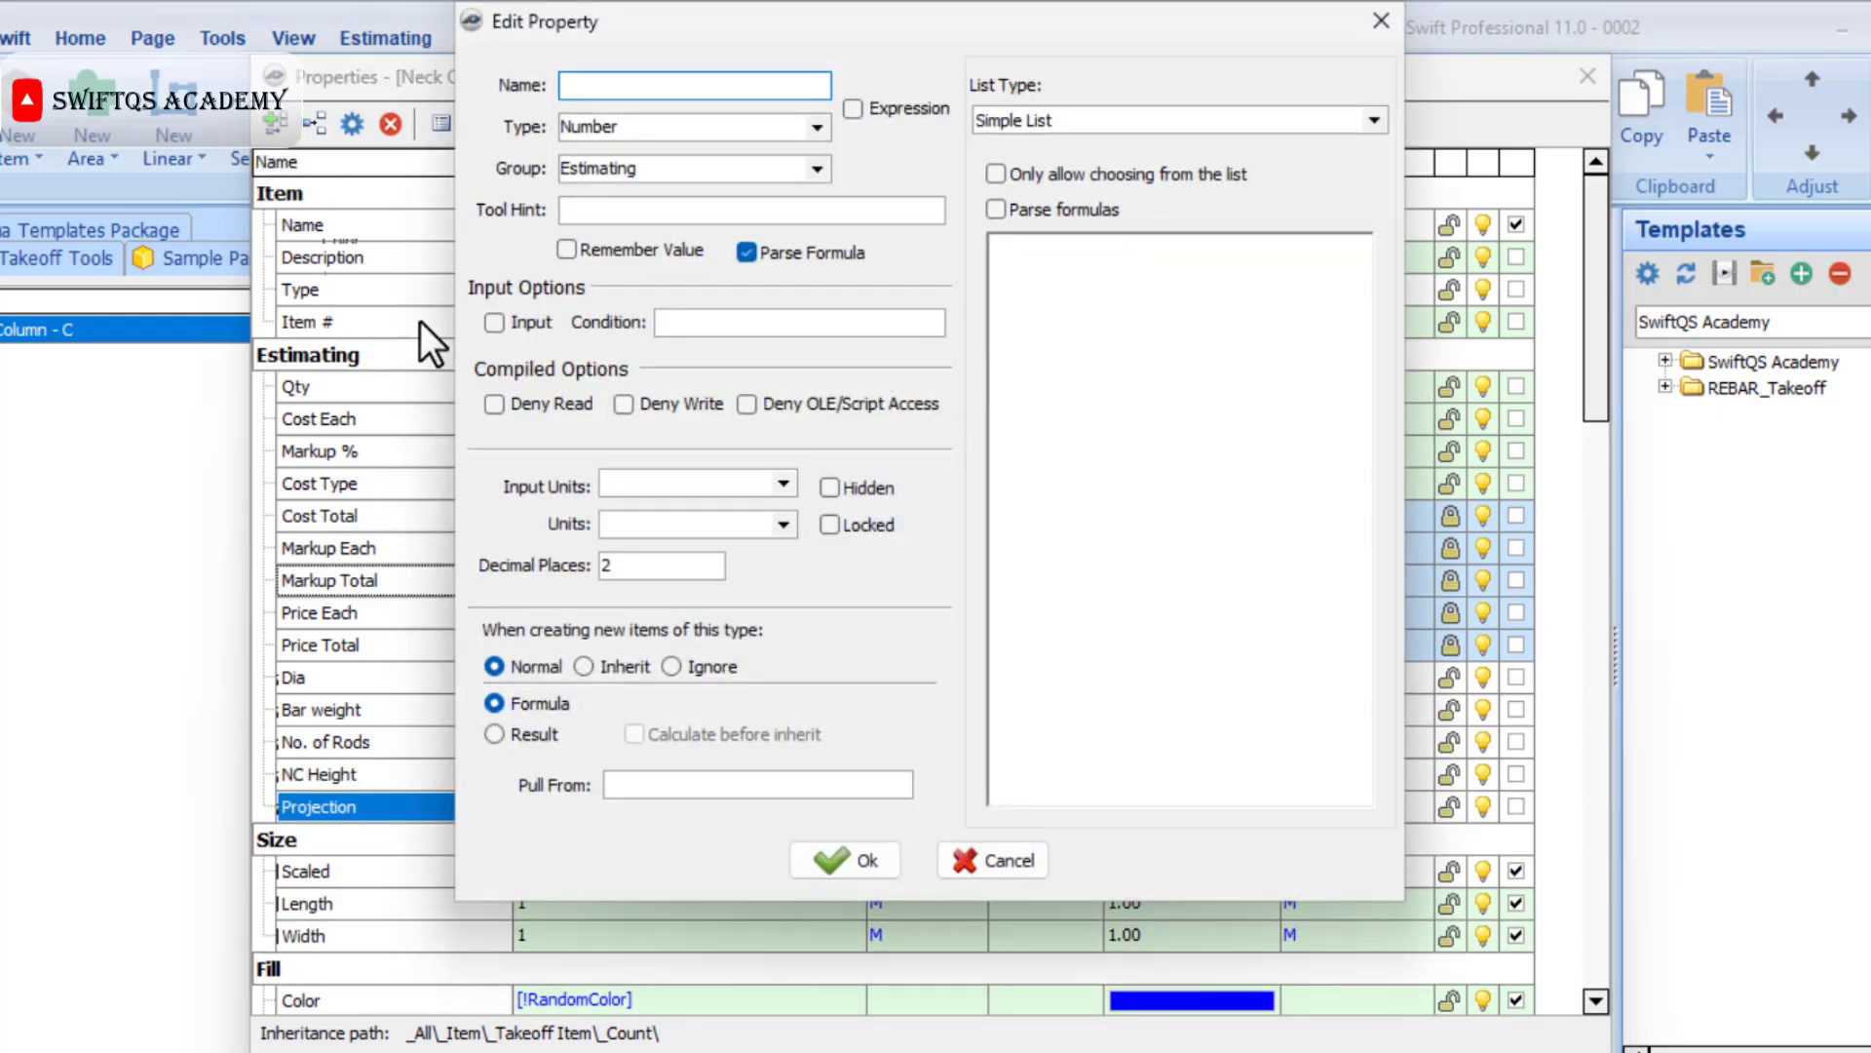
{"action": "type", "text": "Horz Bend"}
{"action": "left_click", "coordinate": [829, 855]}
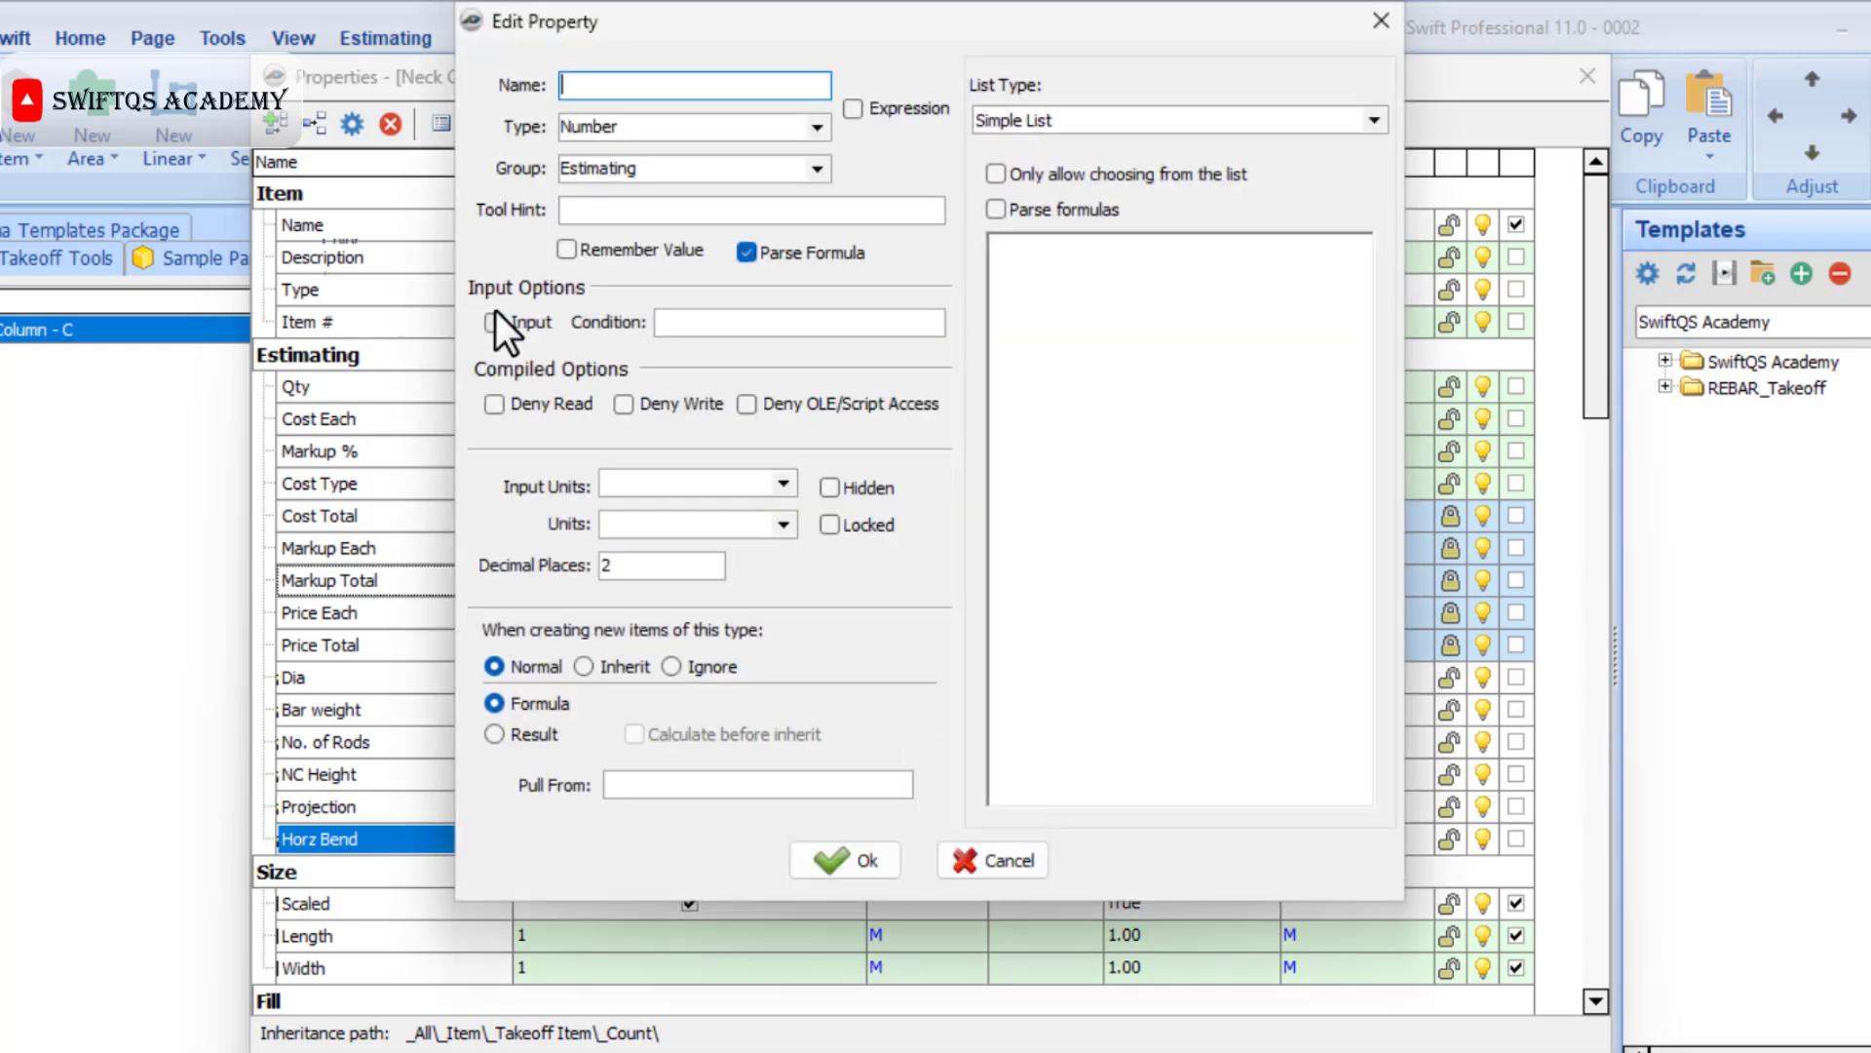
Add the number properties "Base Cover" and "Rod Length" to the Estimating group.
{"action": "type", "text": "Base Cover"}
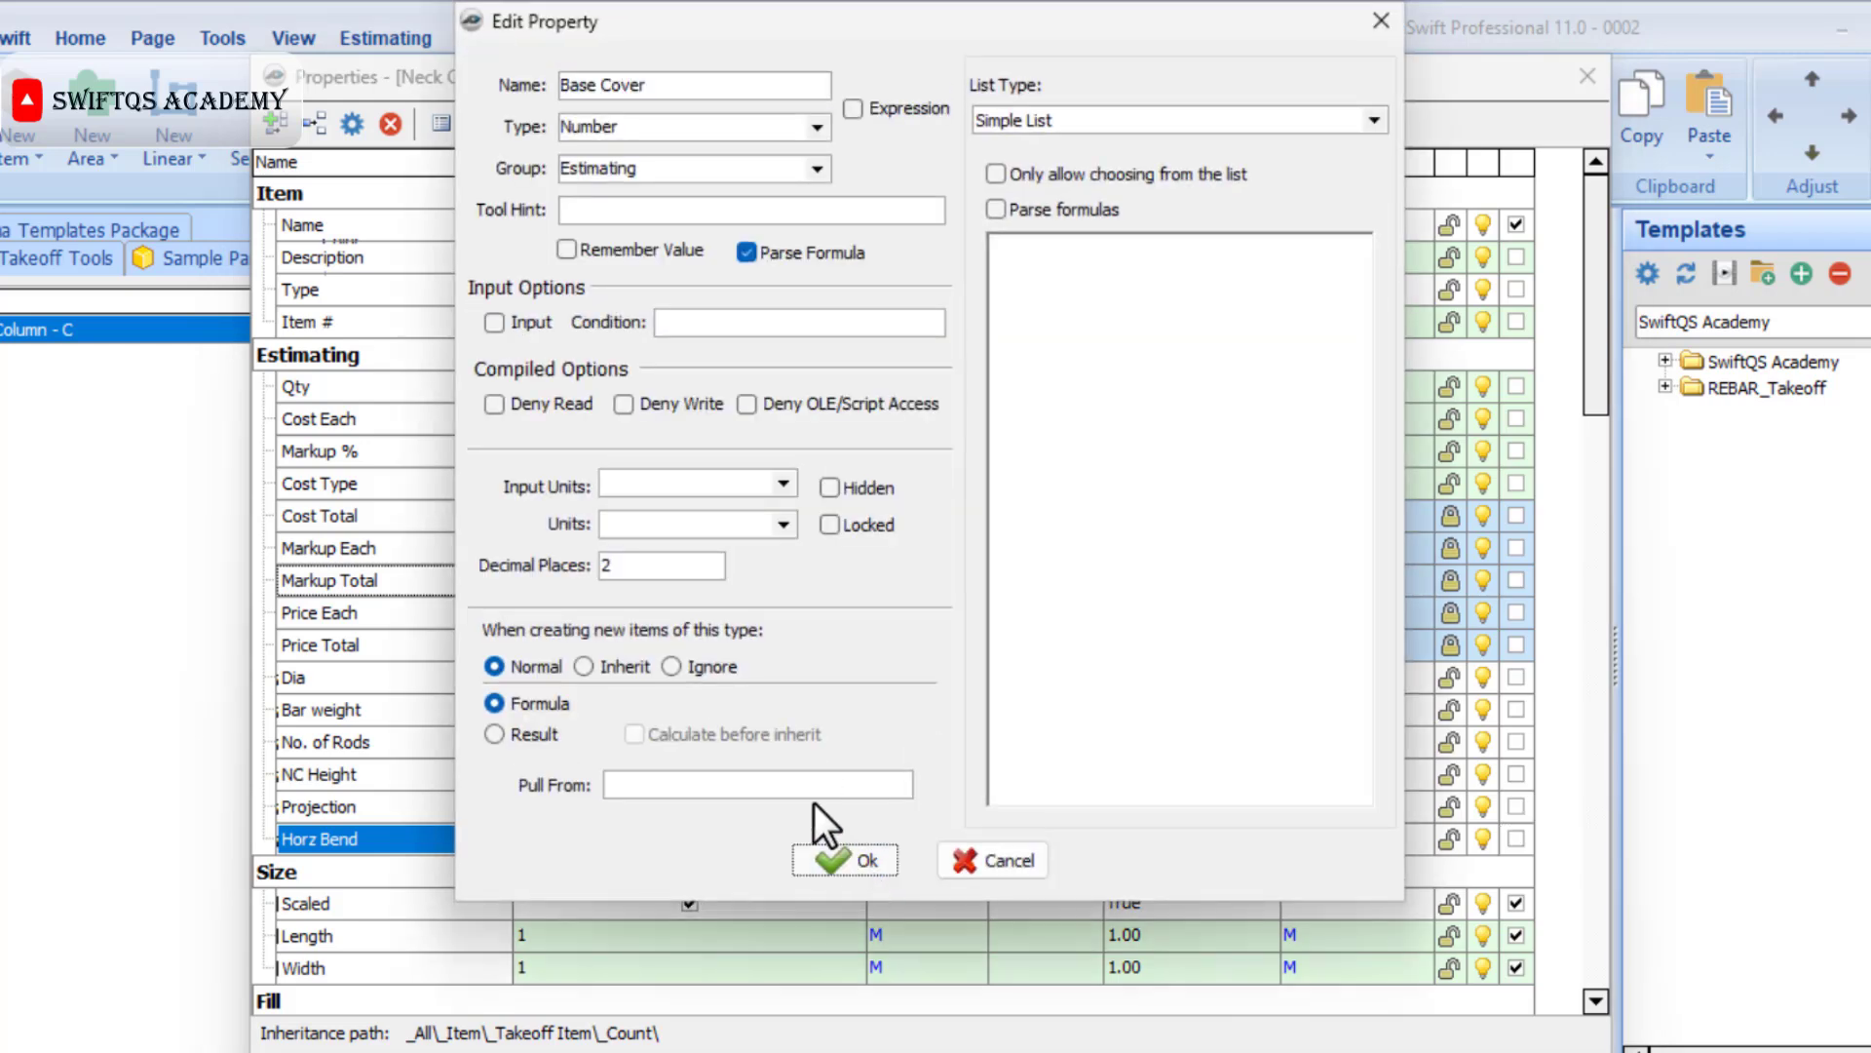
{"action": "left_click", "coordinate": [836, 857]}
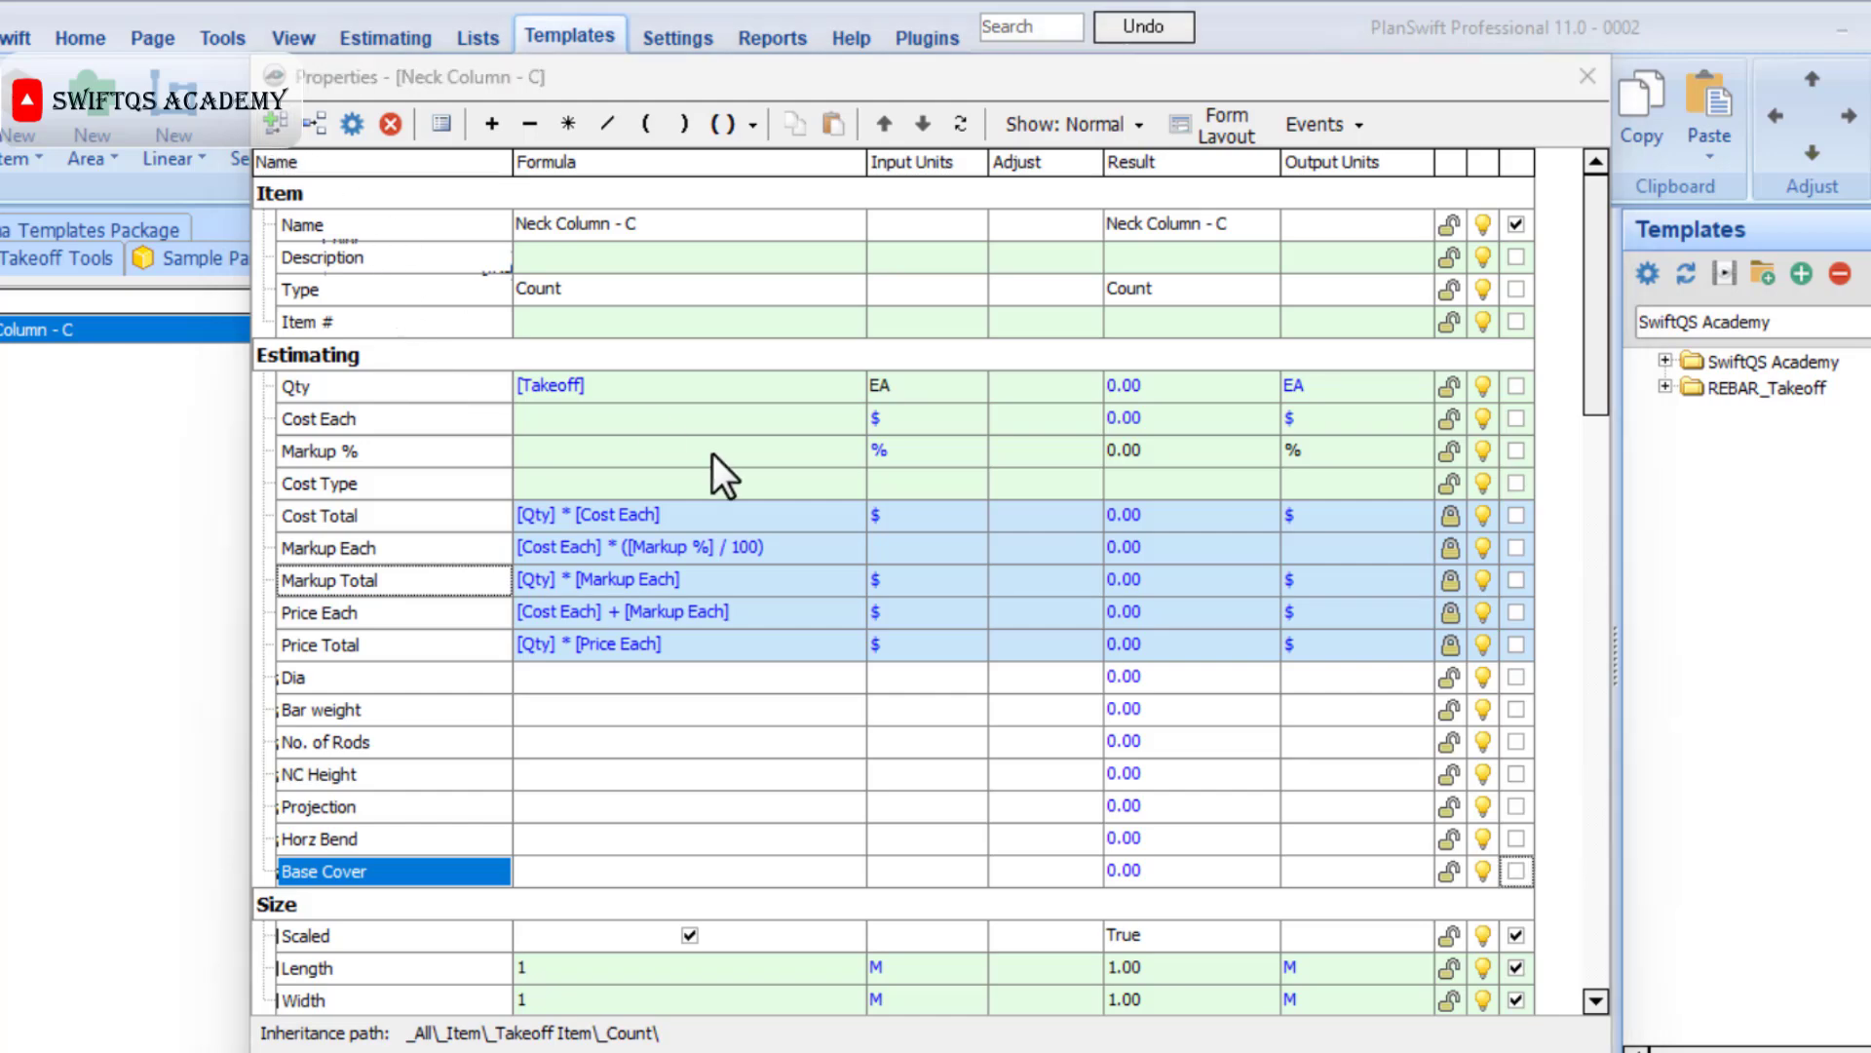
{"action": "type", "text": "Rod Length"}
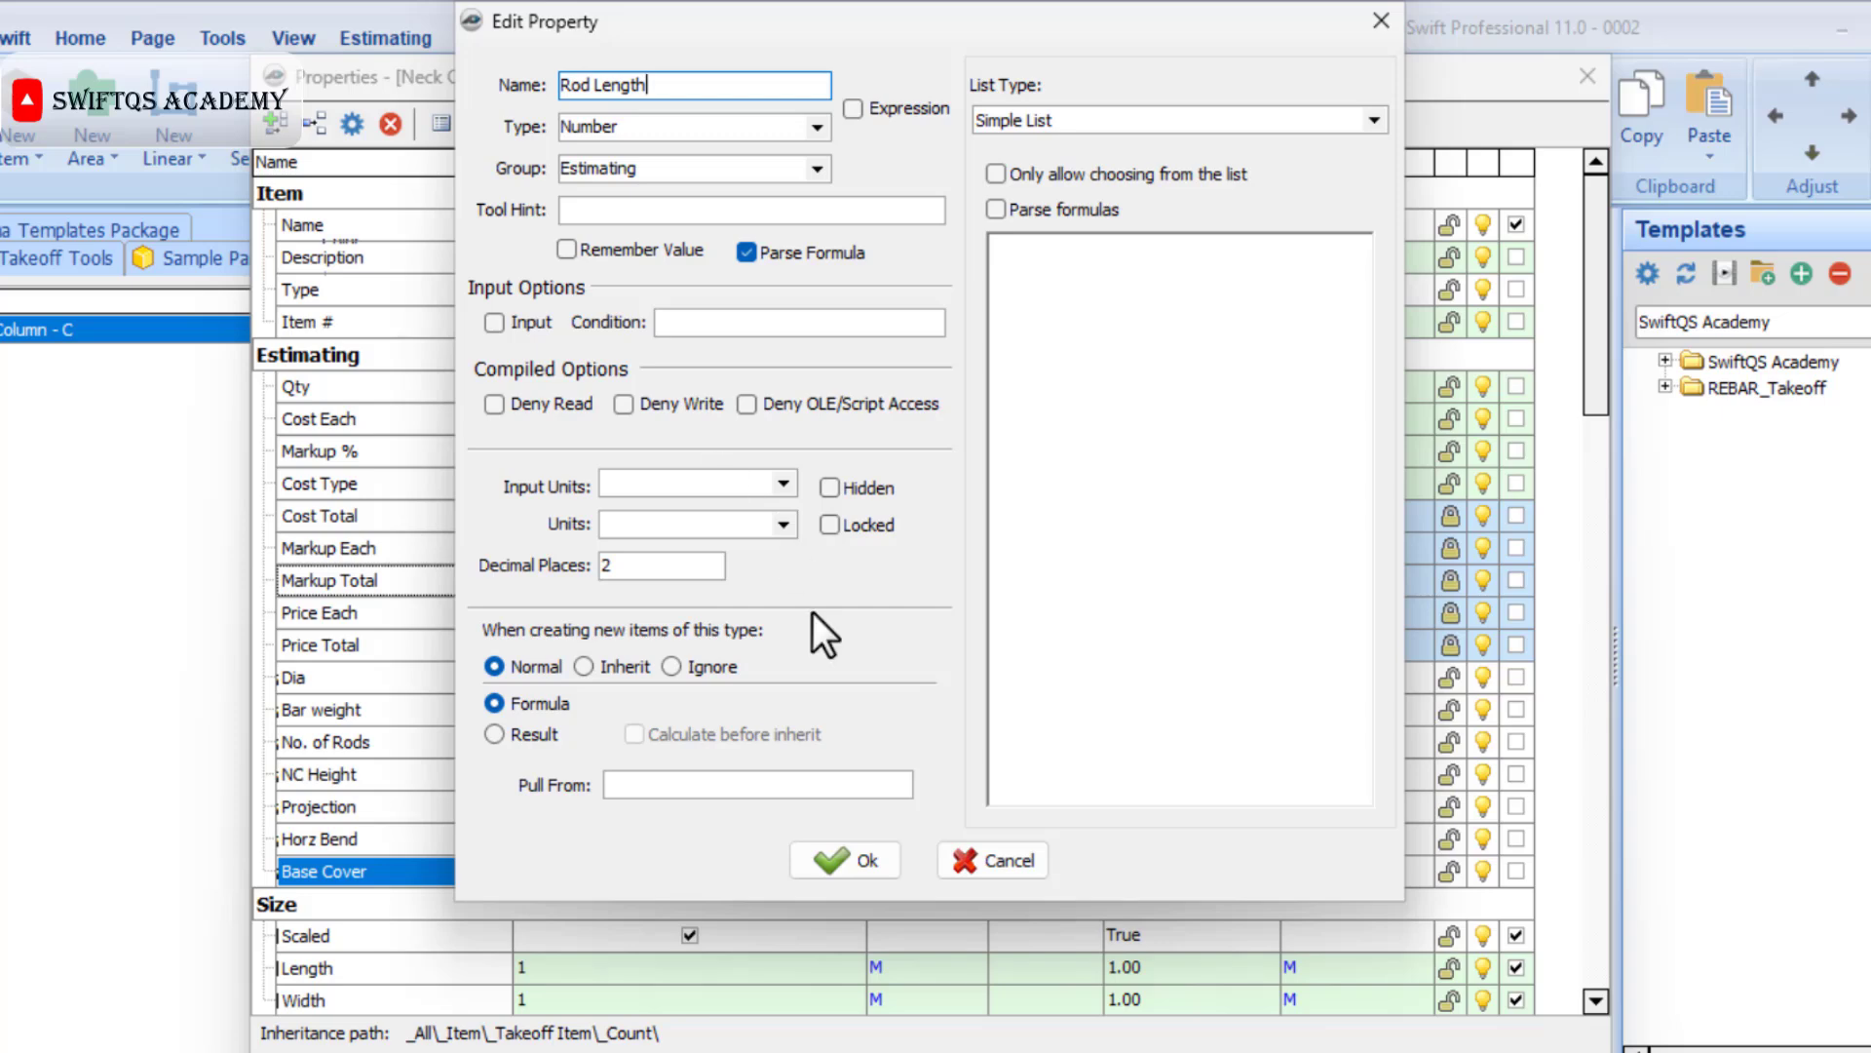
{"action": "left_click", "coordinate": [844, 856]}
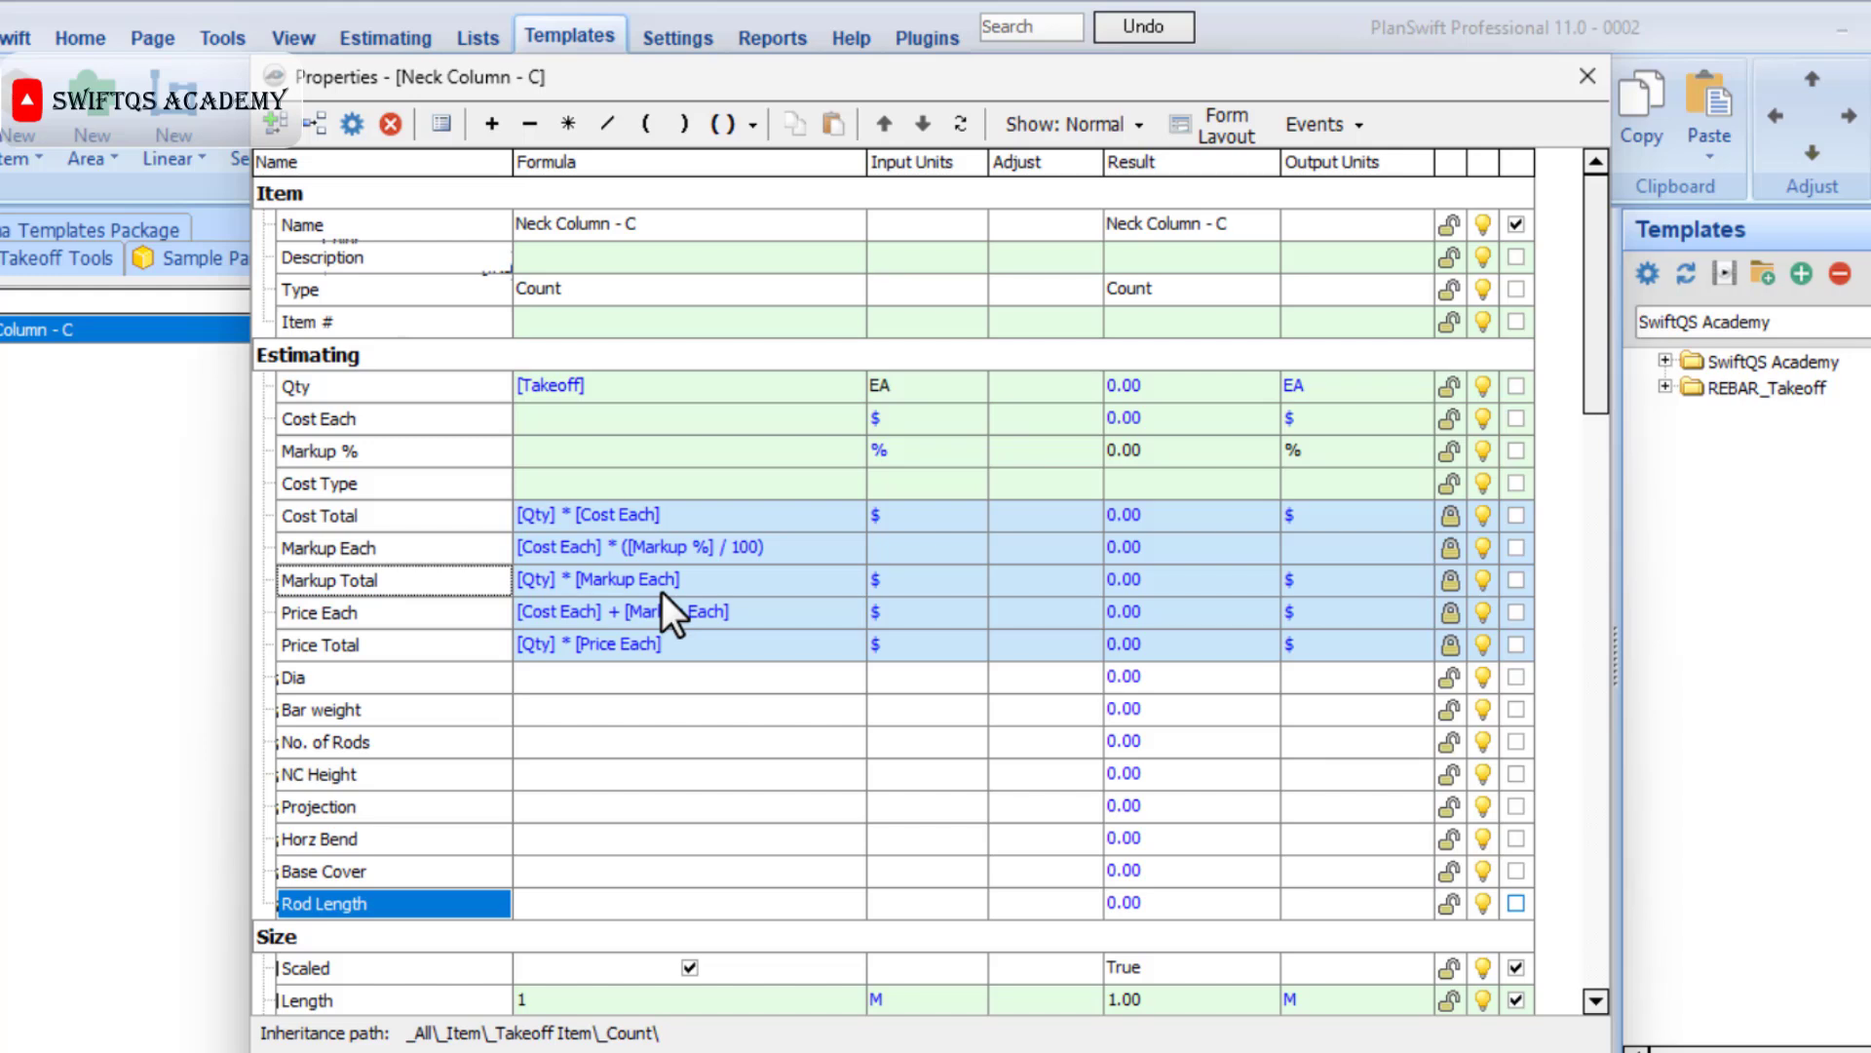
Set the input units of the Dia property to MM.
{"action": "left_click", "coordinate": [968, 682]}
{"action": "left_click", "coordinate": [968, 682]}
{"action": "left_click", "coordinate": [916, 783]}
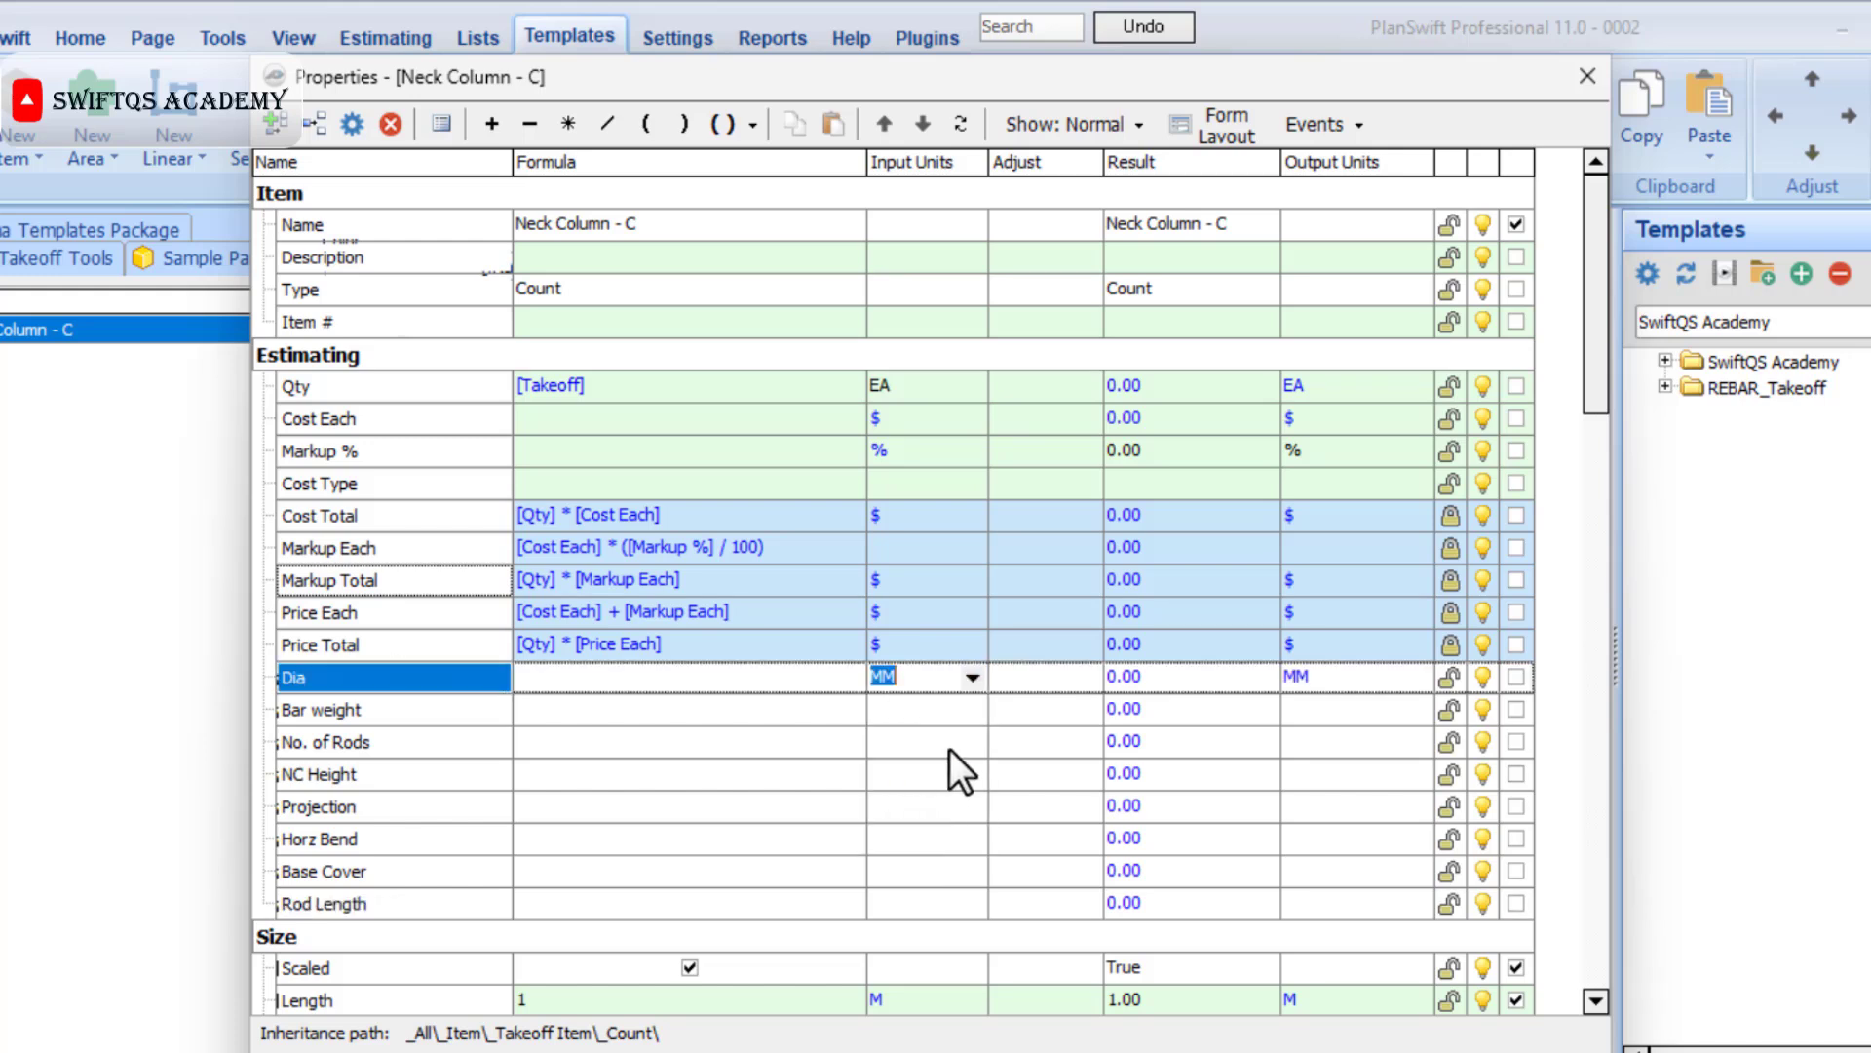
Set the input units of Bar weight to KG and of No. of Rods to EA.
{"action": "left_click", "coordinate": [974, 706]}
{"action": "left_click", "coordinate": [973, 705]}
{"action": "left_click", "coordinate": [974, 706]}
{"action": "left_click", "coordinate": [974, 706]}
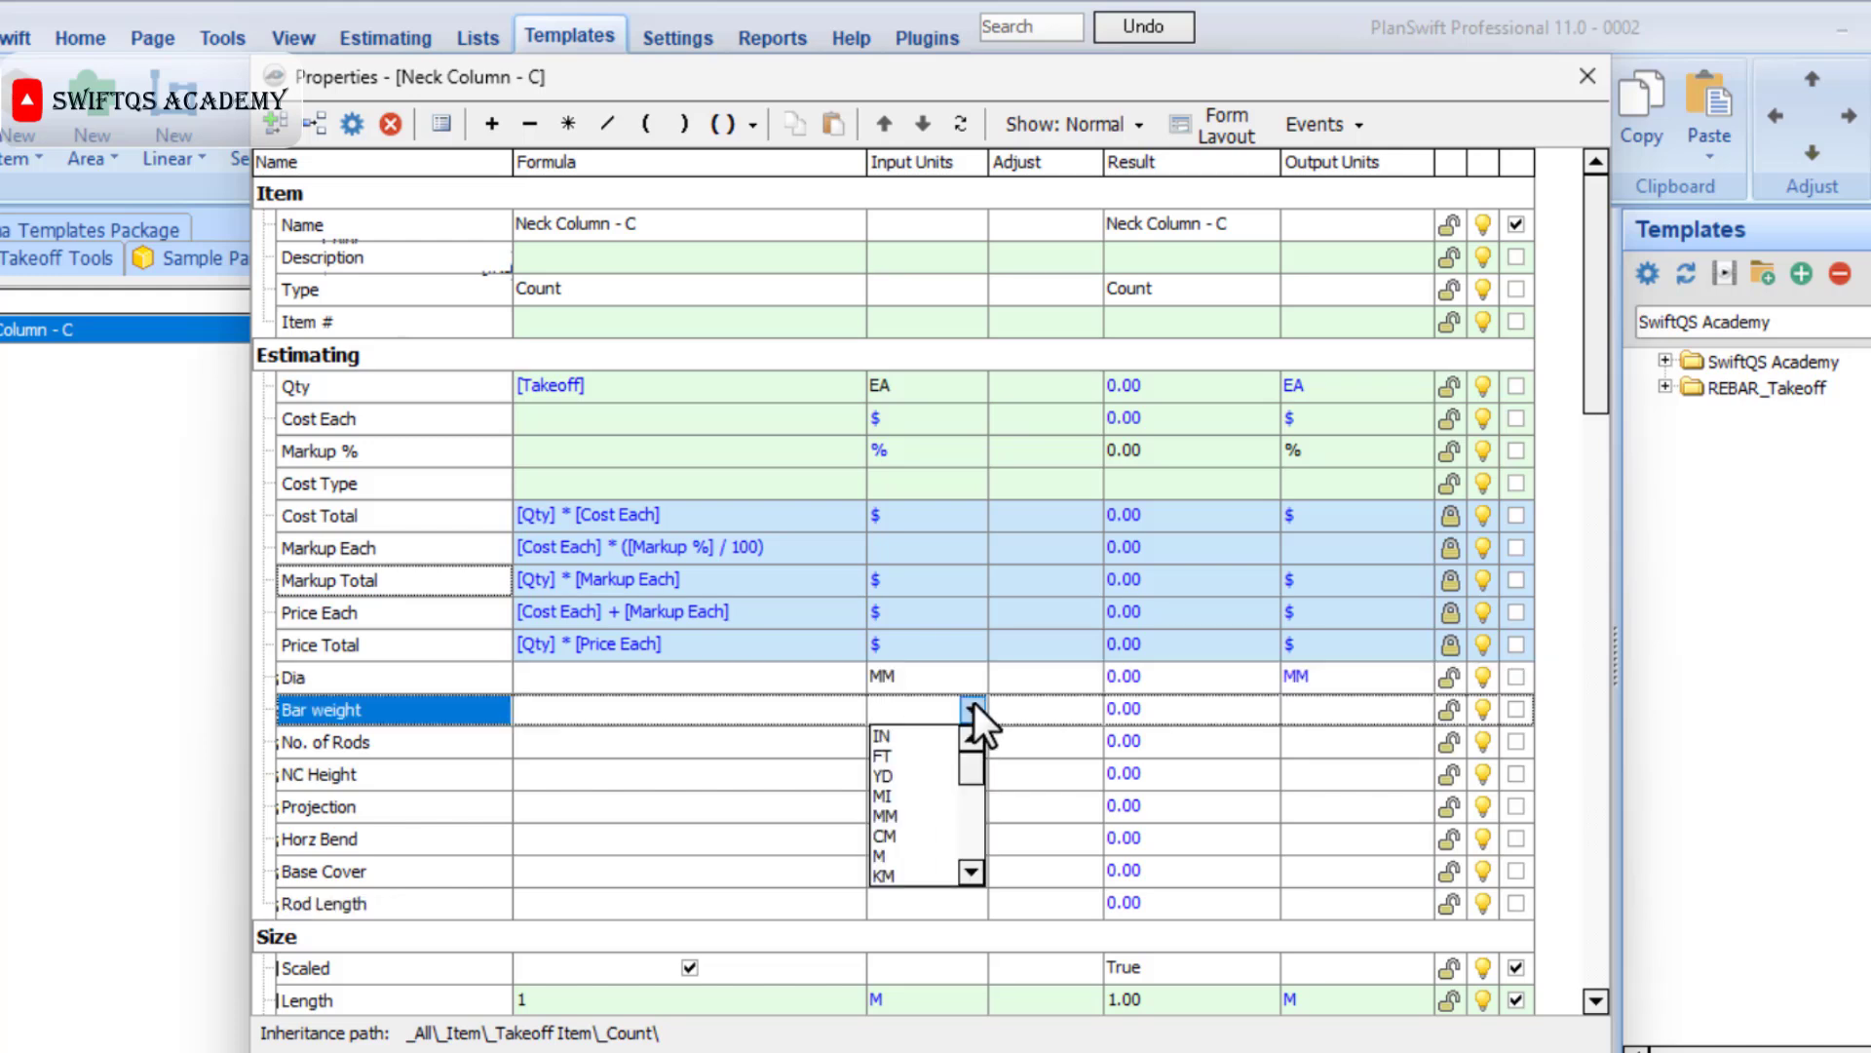
{"action": "left_click", "coordinate": [969, 733]}
{"action": "left_click", "coordinate": [973, 742]}
{"action": "left_click", "coordinate": [973, 742]}
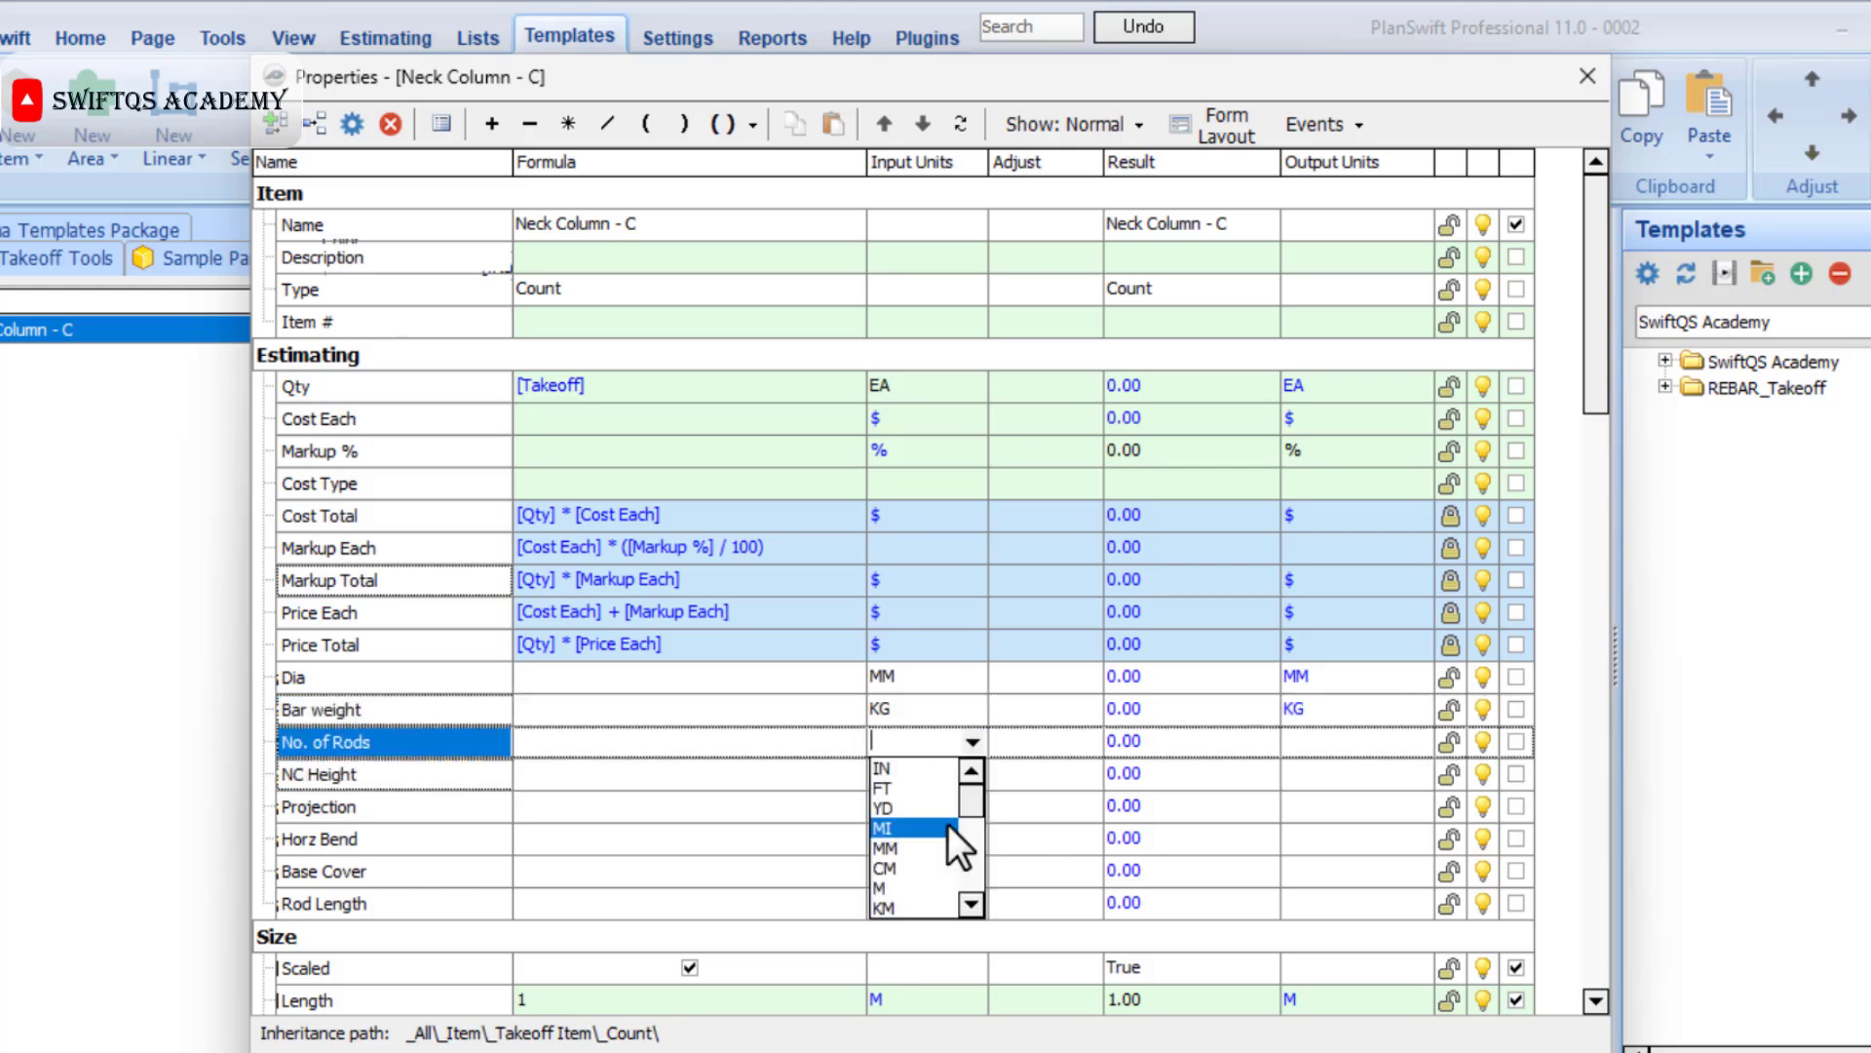
{"action": "scroll", "coordinate": [904, 898], "scroll_direction": "down", "scroll_amount": 2}
{"action": "left_click", "coordinate": [905, 899]}
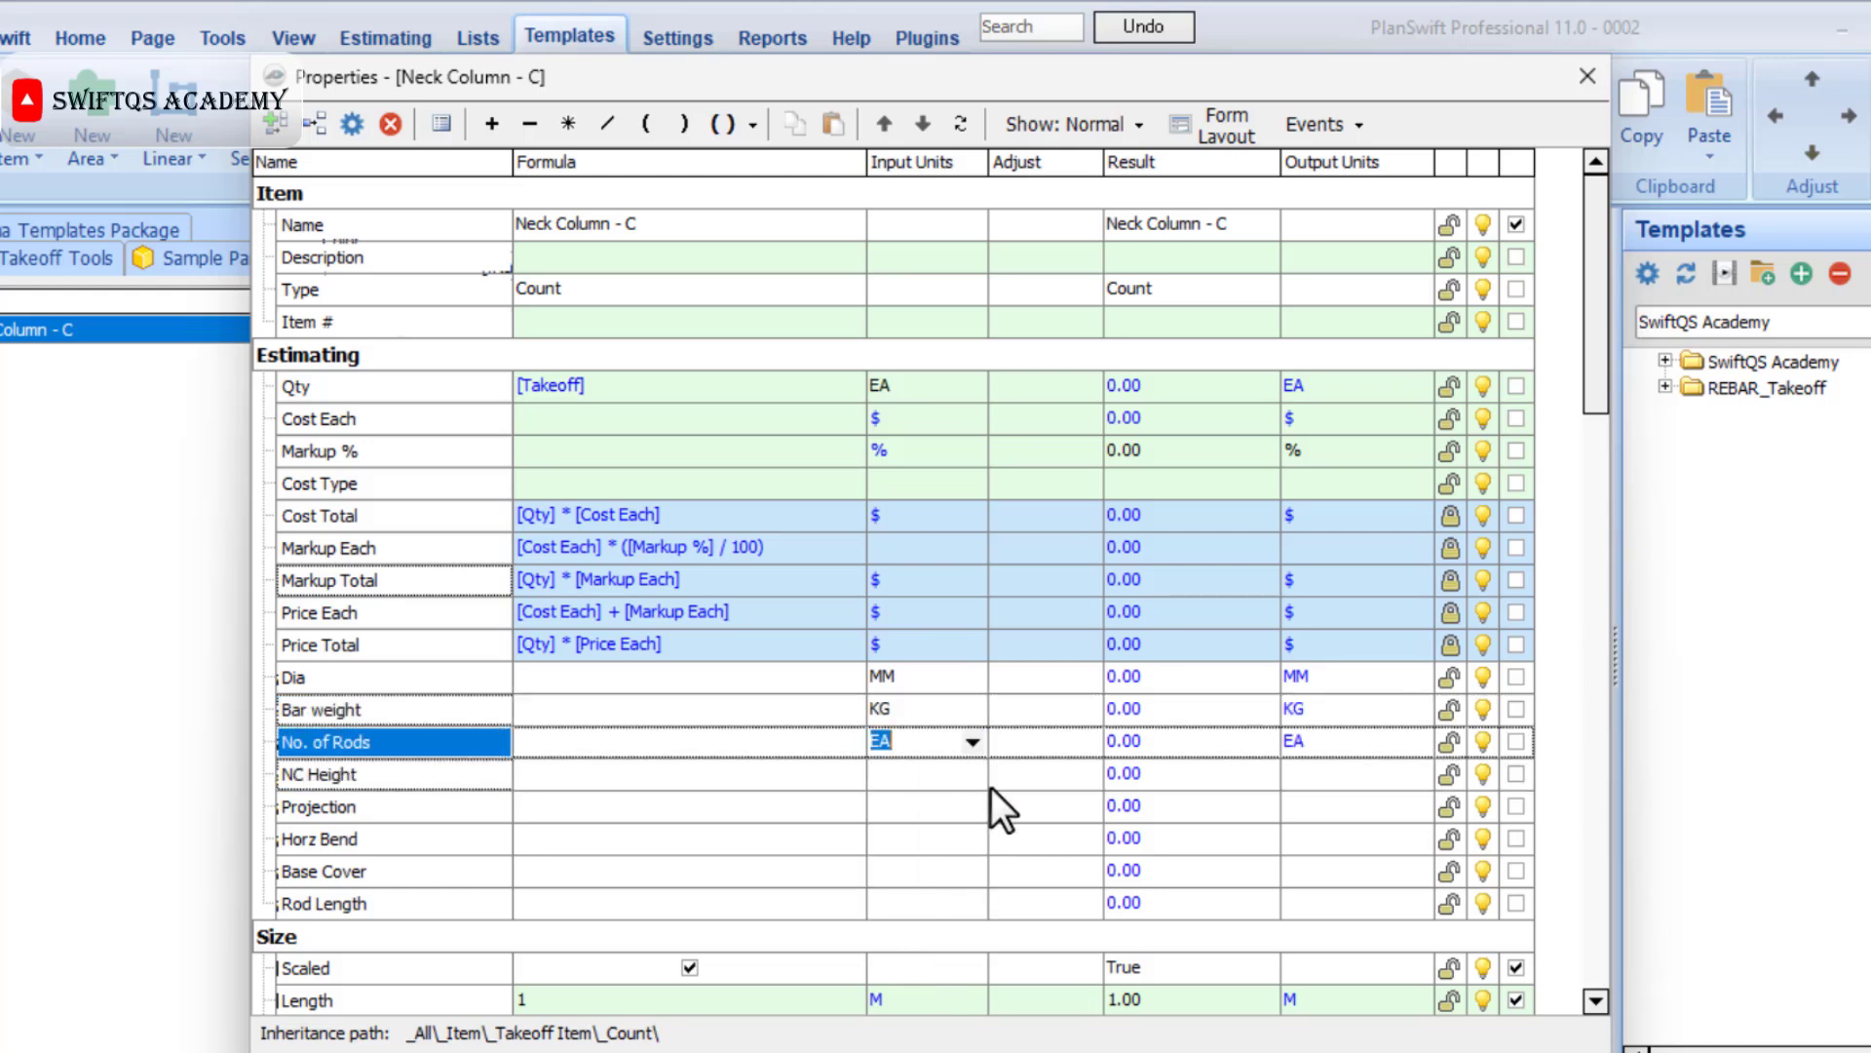
Set the input units of the NC Height and Projection properties to M.
{"action": "left_click", "coordinate": [980, 776]}
{"action": "left_click", "coordinate": [980, 776]}
{"action": "left_click", "coordinate": [938, 894]}
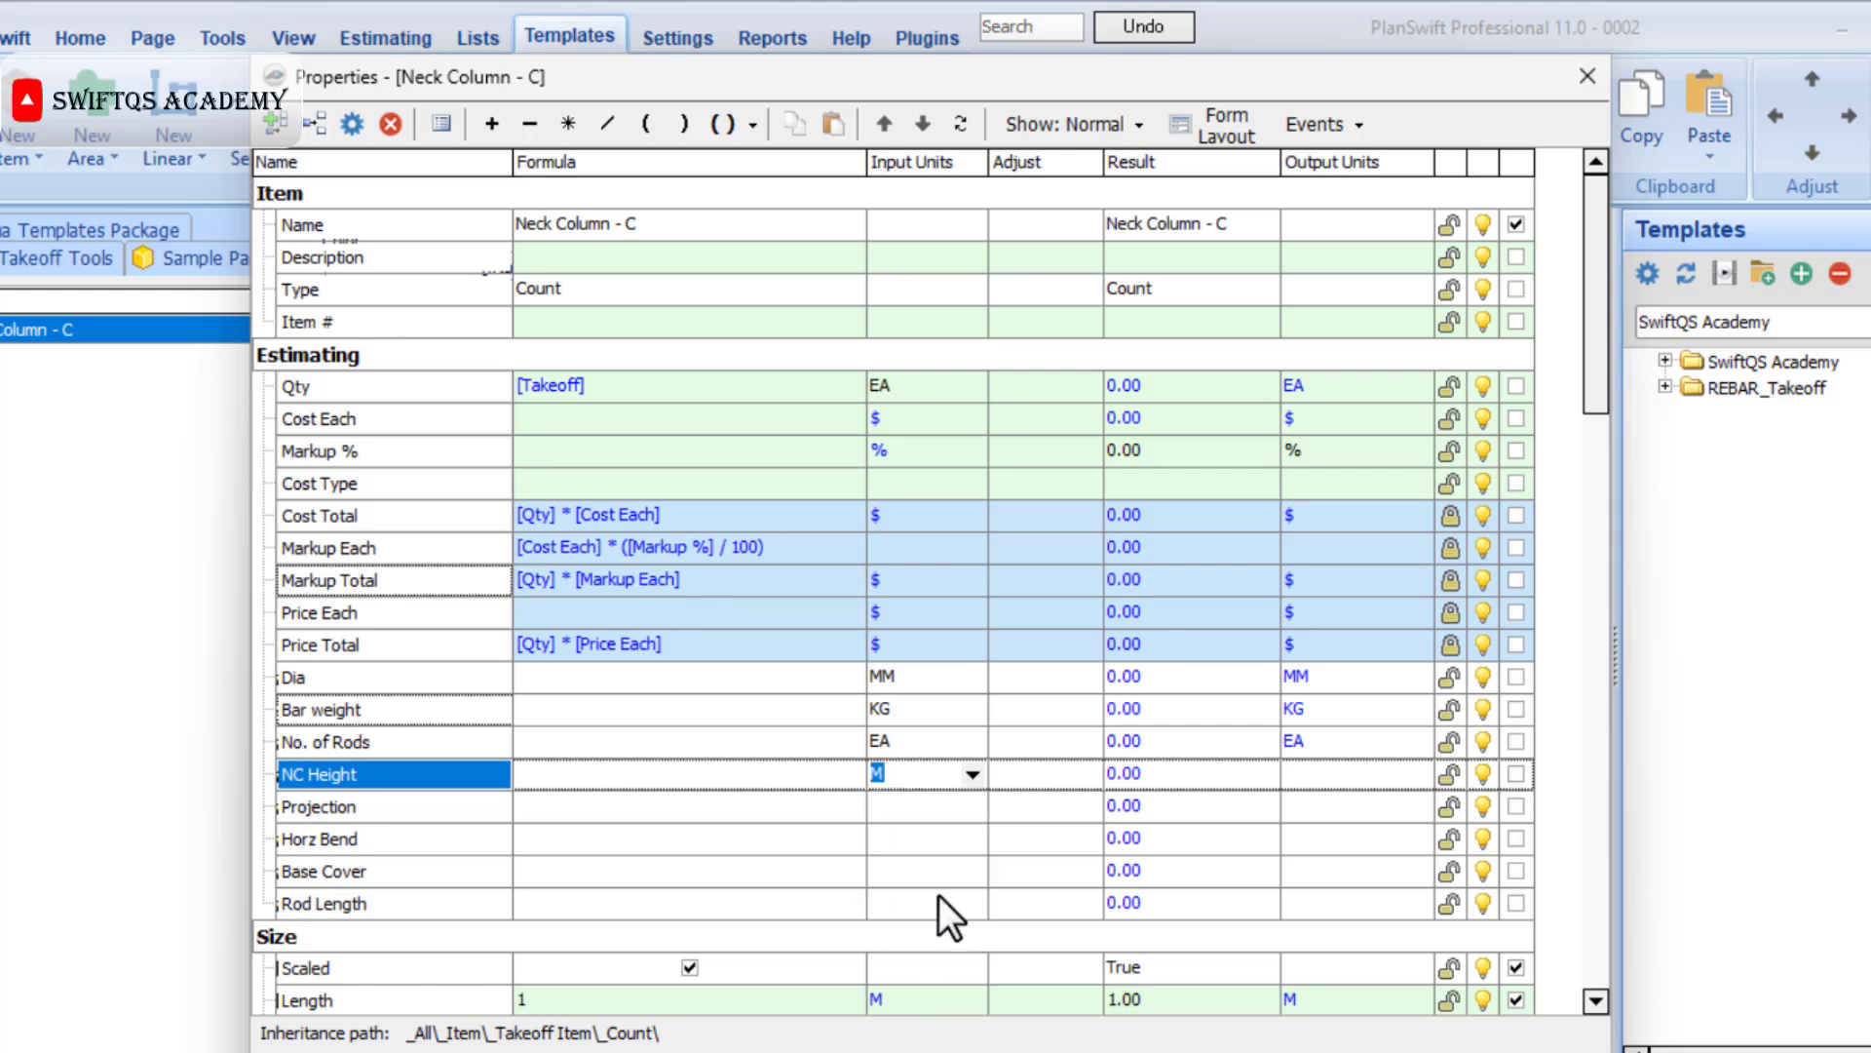
{"action": "left_click", "coordinate": [970, 808]}
{"action": "left_click", "coordinate": [971, 808]}
{"action": "left_click", "coordinate": [905, 952]}
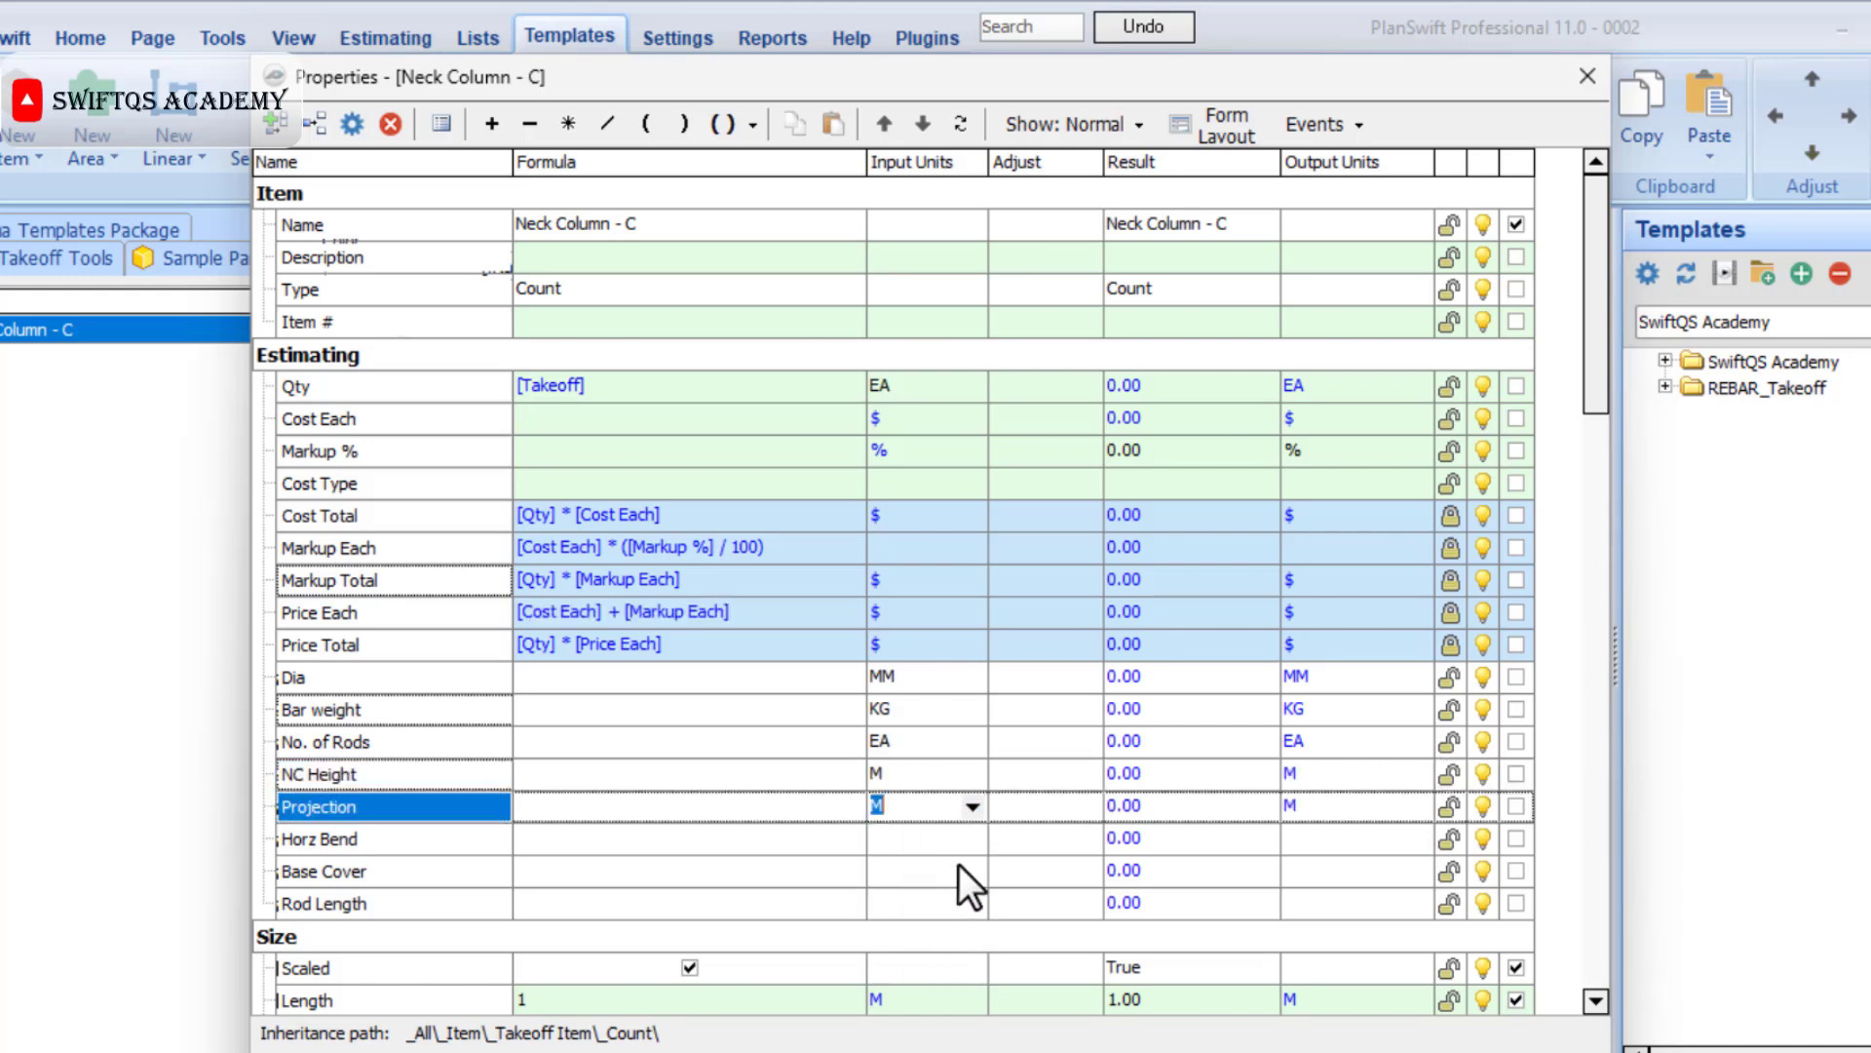
Set the input units of the Horz Bend, Base Cover and Rod Length properties to M.
{"action": "left_click", "coordinate": [973, 839]}
{"action": "left_click", "coordinate": [974, 839]}
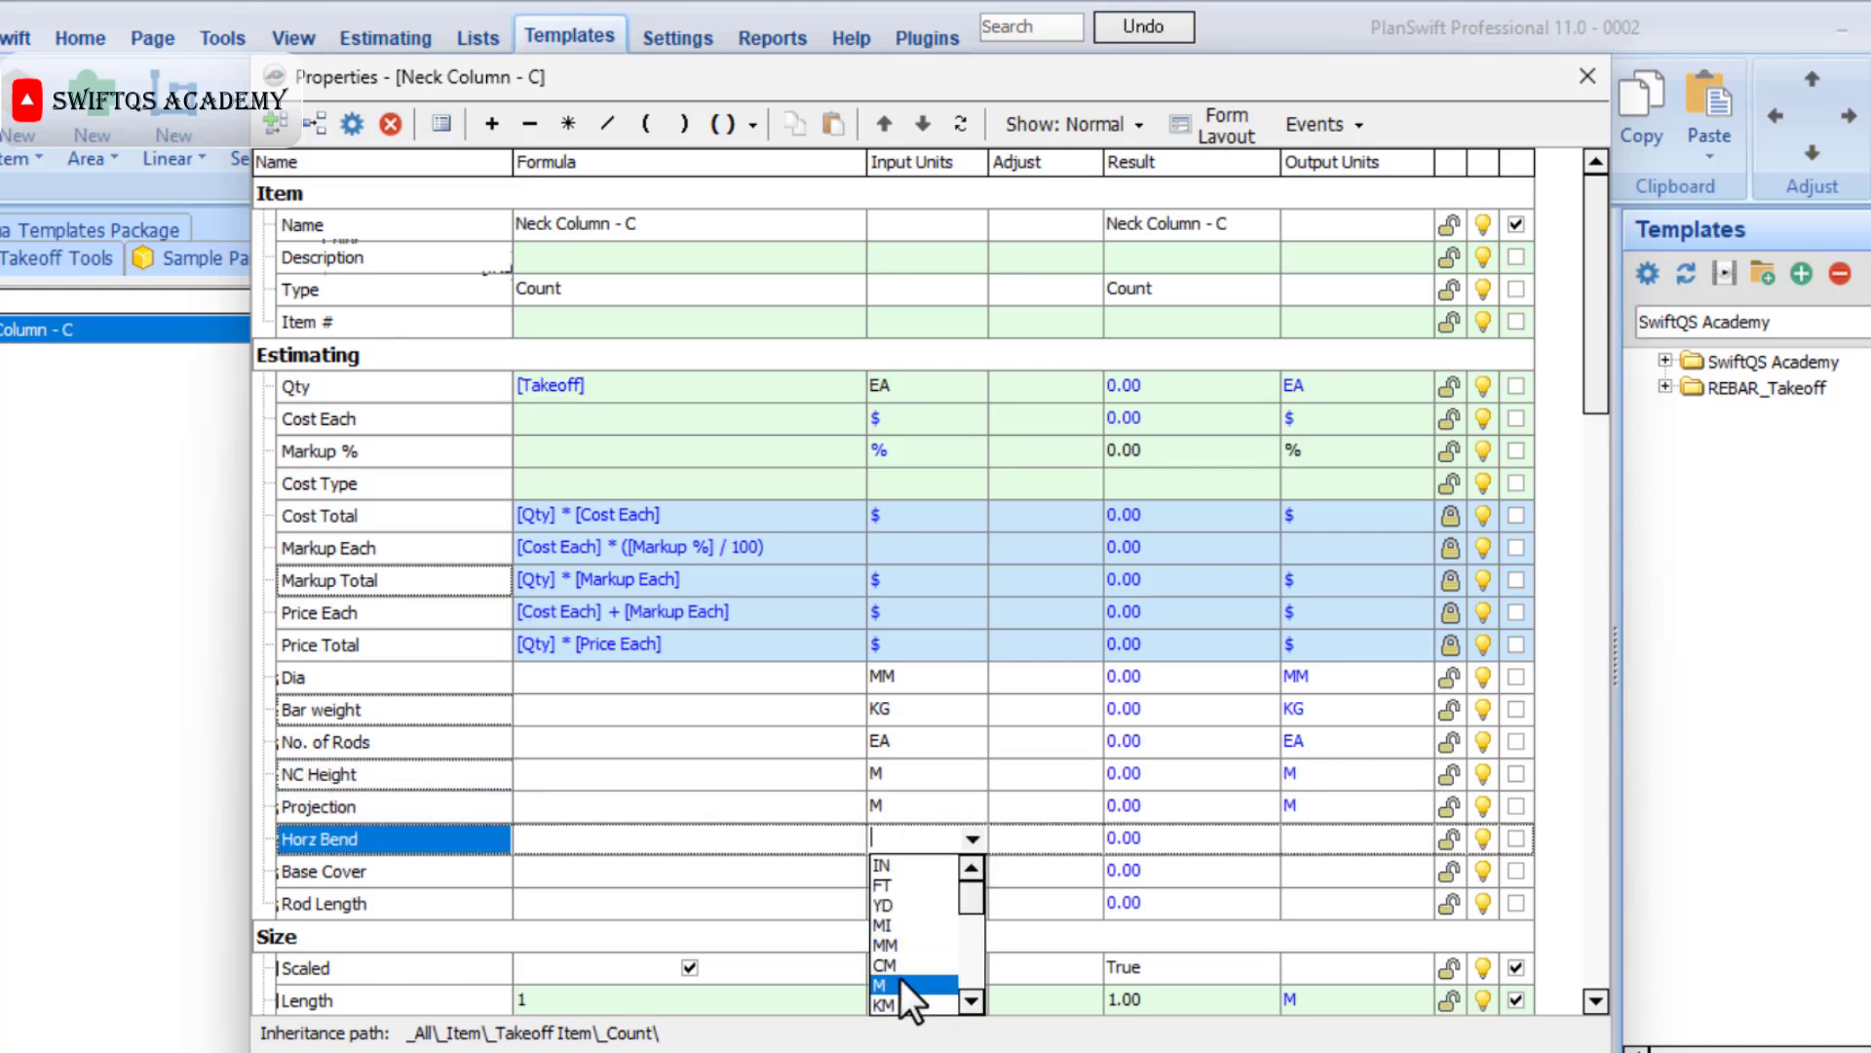
{"action": "left_click", "coordinate": [903, 986]}
{"action": "left_click", "coordinate": [974, 870]}
{"action": "left_click", "coordinate": [974, 870]}
{"action": "left_click", "coordinate": [899, 1015]}
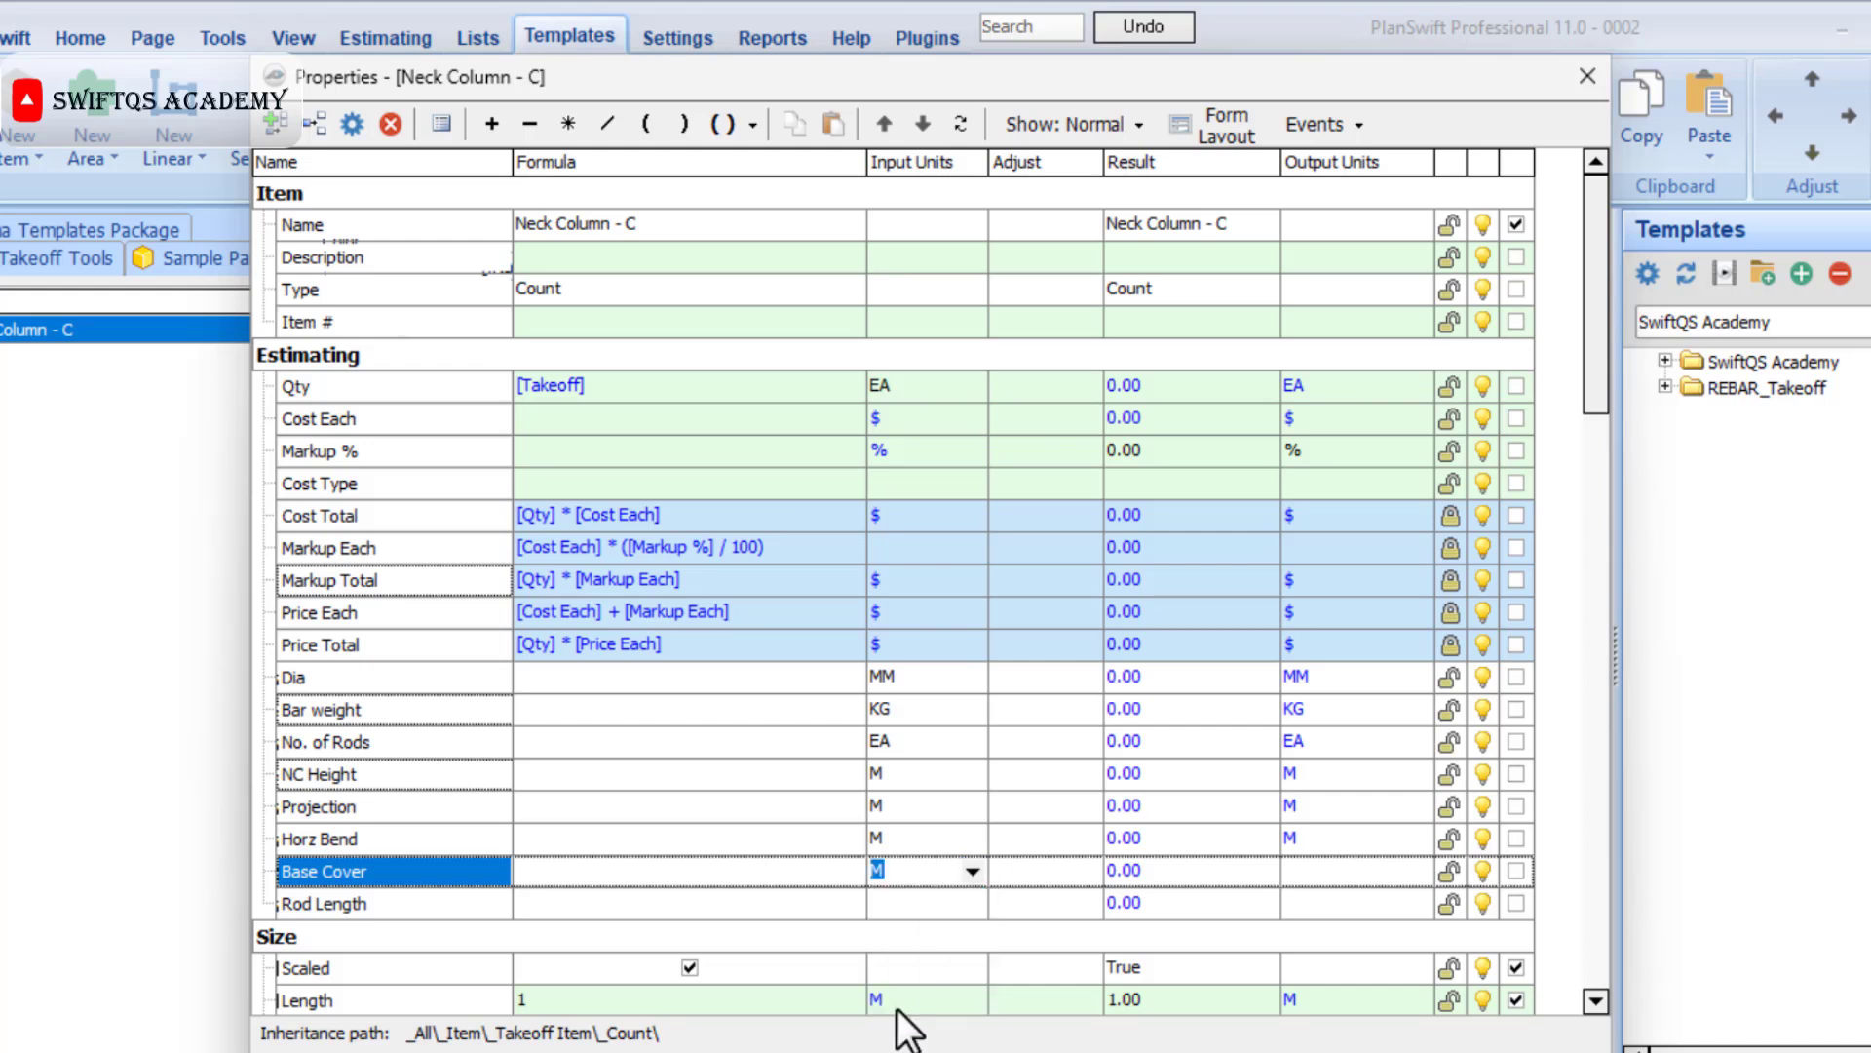
{"action": "left_click", "coordinate": [973, 902]}
{"action": "left_click", "coordinate": [973, 902]}
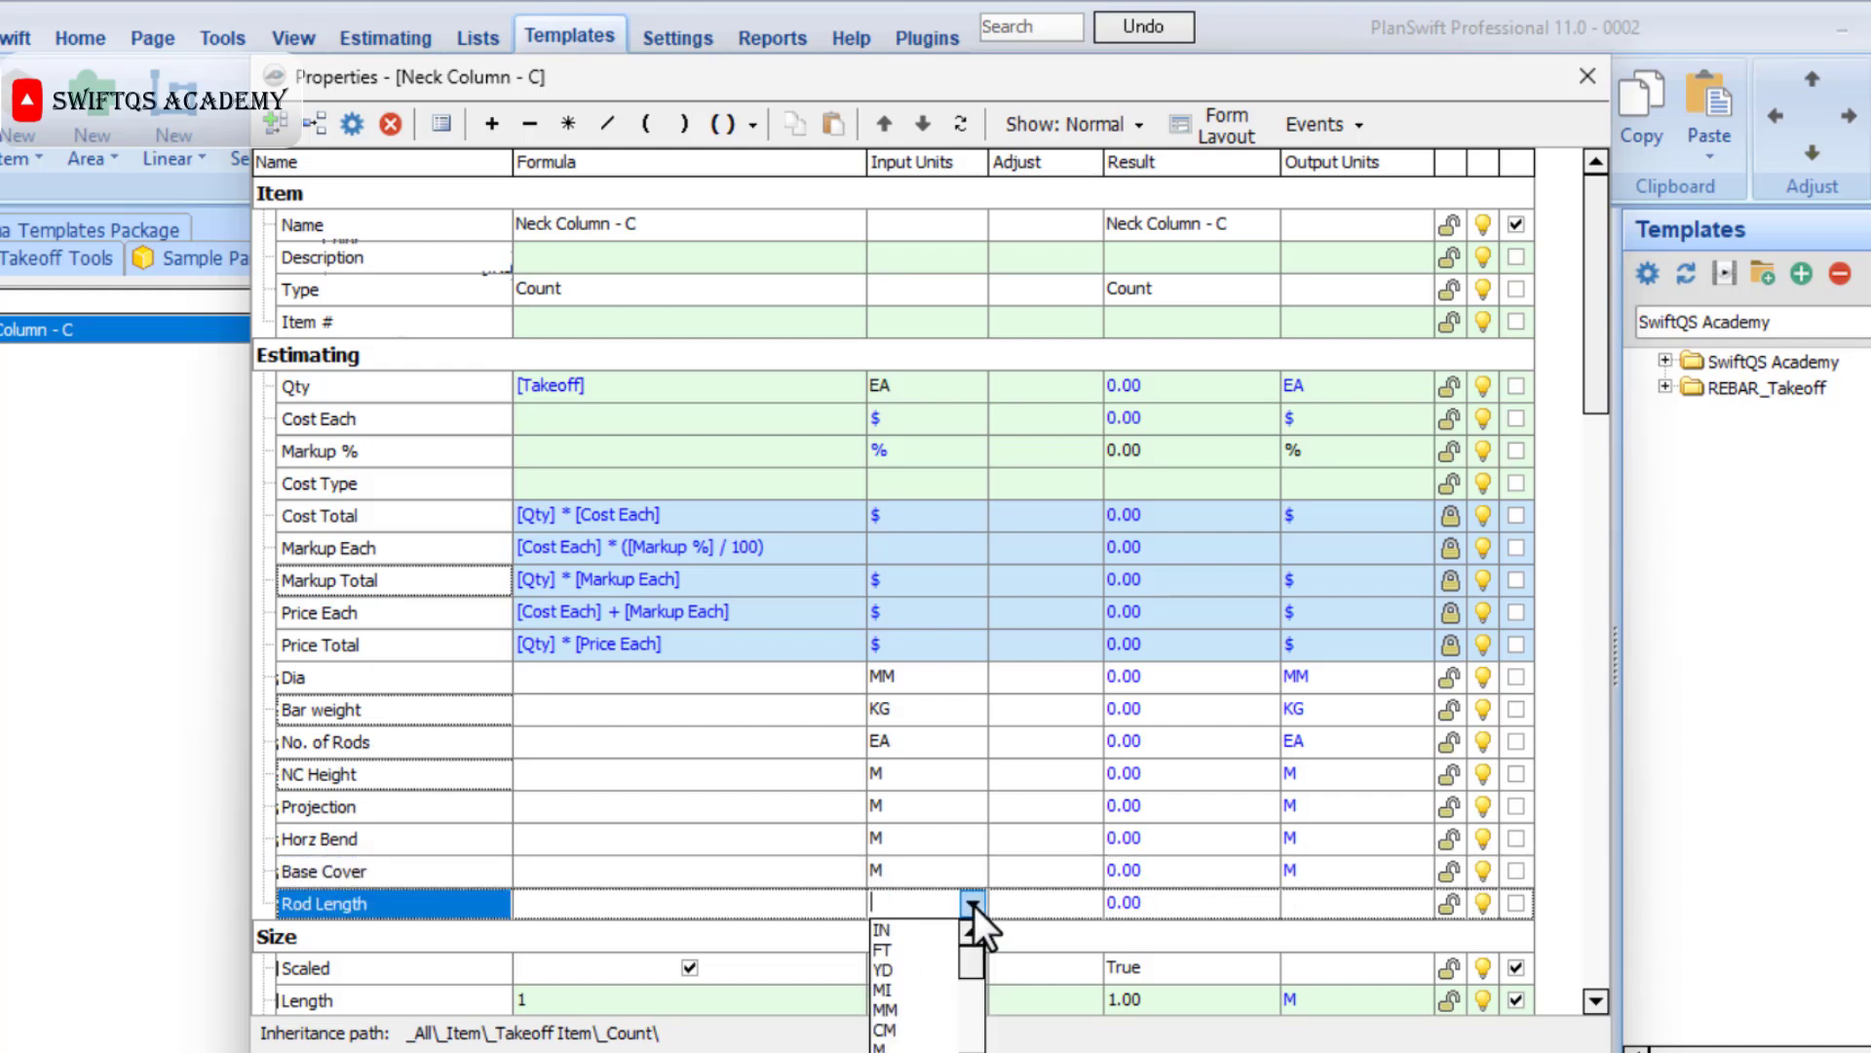
{"action": "left_click", "coordinate": [909, 1045]}
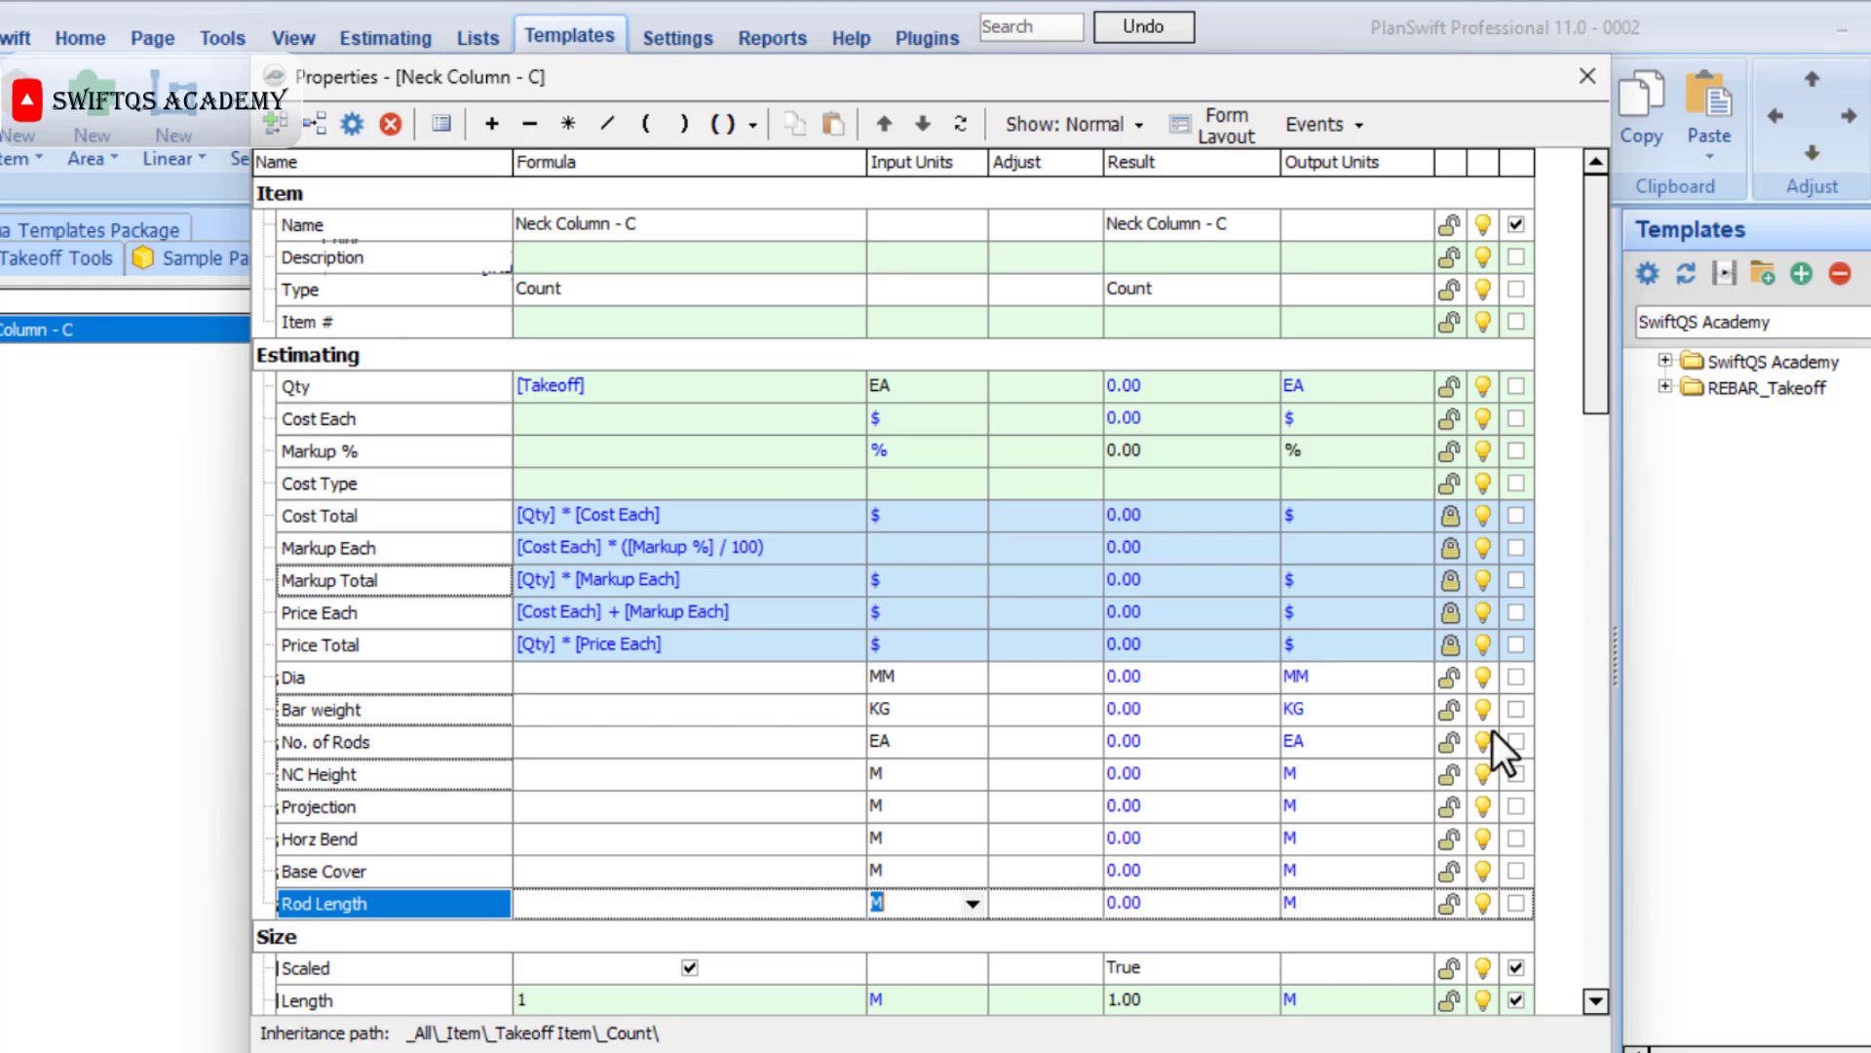
Mark Dia, Bar weight, No. of Rods, NC Height, Projection, Horz Bend and Base Cover as input properties.
{"action": "left_click", "coordinate": [1516, 679]}
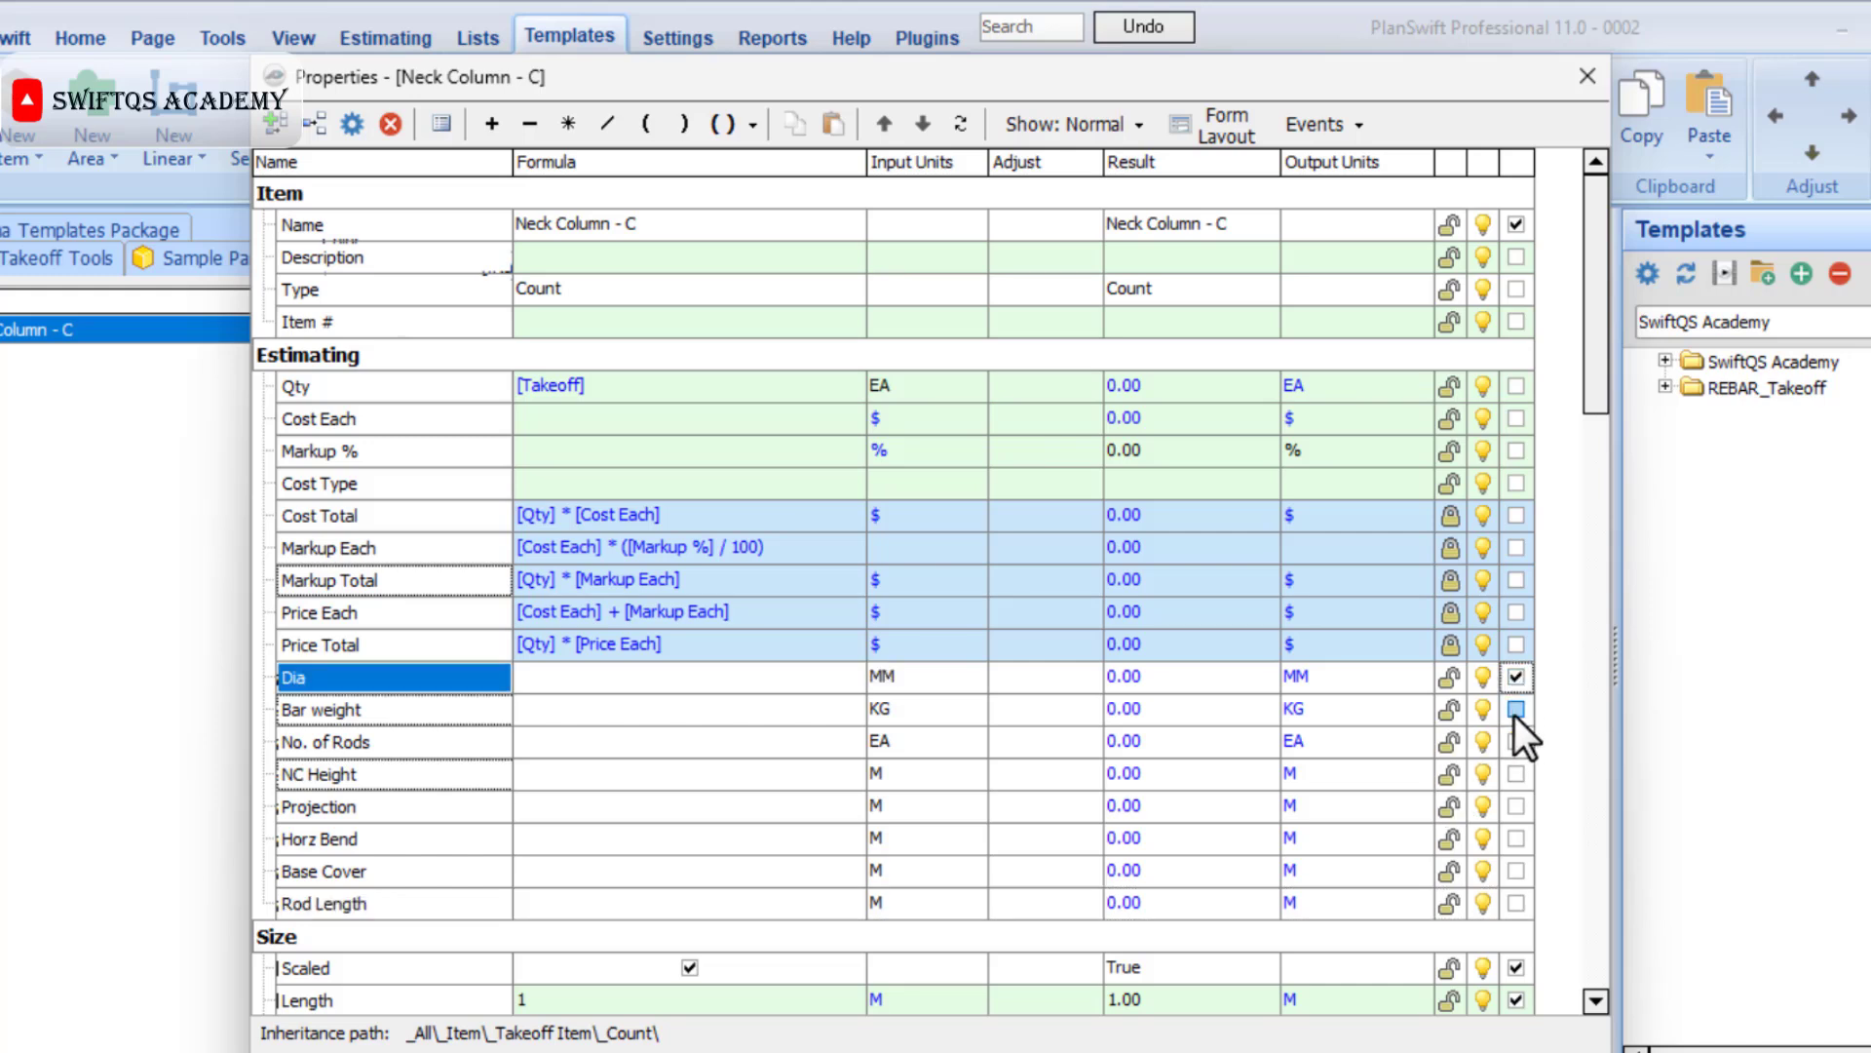
{"action": "left_click", "coordinate": [1515, 709]}
{"action": "left_click", "coordinate": [1515, 742]}
{"action": "left_click", "coordinate": [1516, 774]}
{"action": "left_click", "coordinate": [1516, 806]}
{"action": "left_click", "coordinate": [1516, 838]}
{"action": "left_click", "coordinate": [1515, 870]}
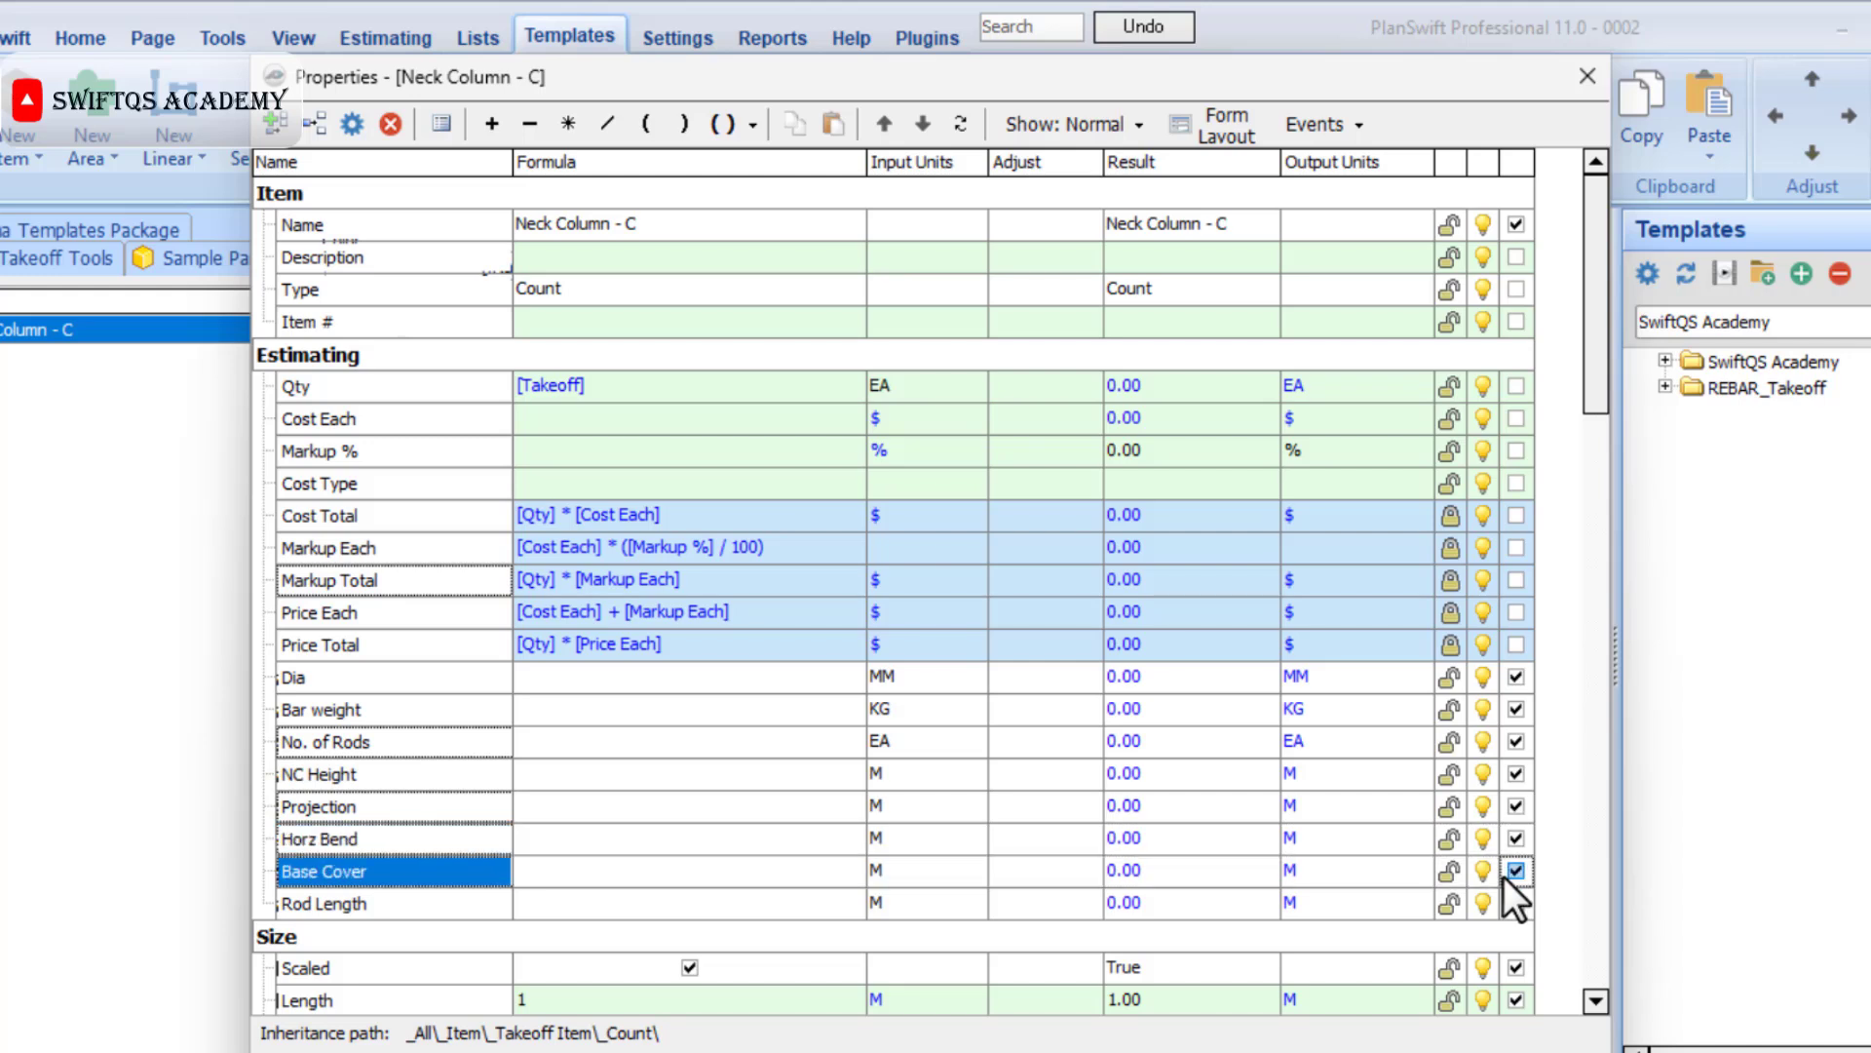
Turn off input for the Scaled, Length and Width properties in the Size group.
{"action": "scroll", "coordinate": [1503, 875], "scroll_direction": "down", "scroll_amount": 4}
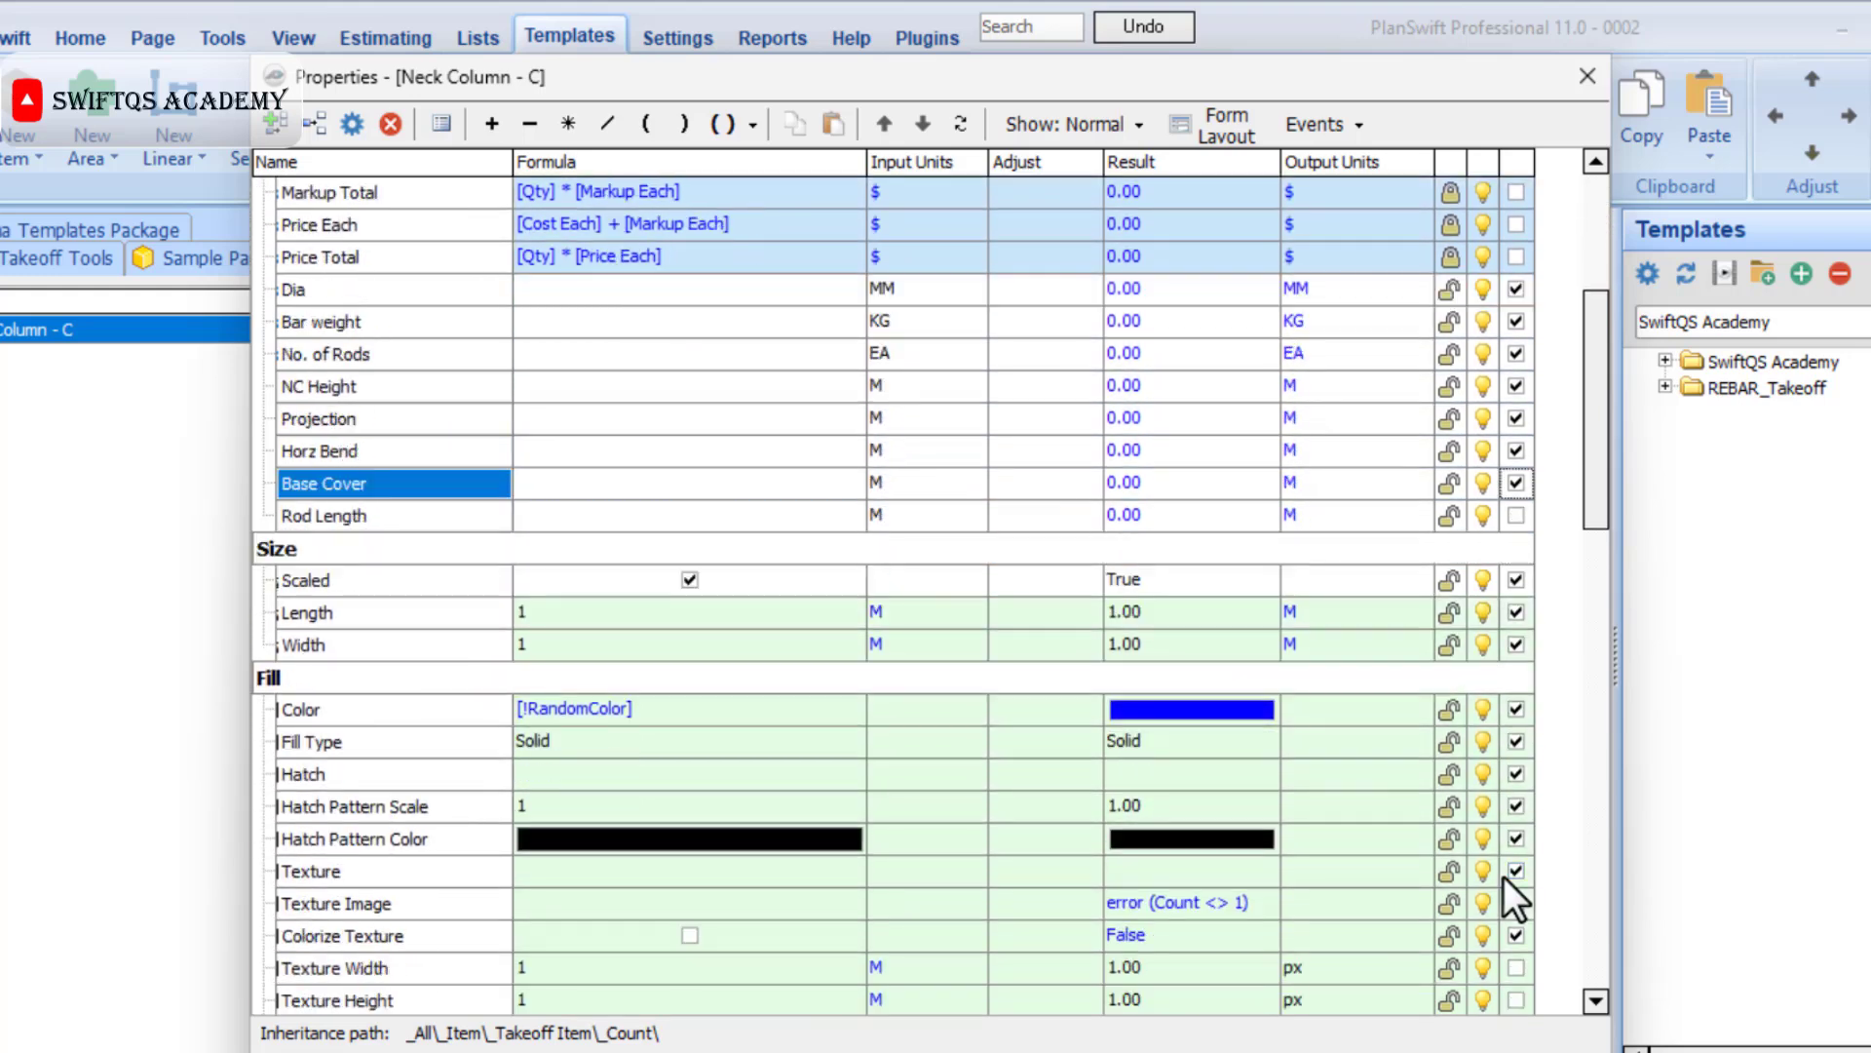
{"action": "left_click", "coordinate": [1516, 580]}
{"action": "left_click", "coordinate": [1515, 612]}
{"action": "left_click", "coordinate": [1516, 644]}
Turn off input for Hatch, Hatch Pattern Scale, Hatch Pattern Color, Texture, Texture Image and Colorize Texture in the Fill group.
{"action": "left_click", "coordinate": [1516, 774]}
{"action": "left_click", "coordinate": [1515, 806]}
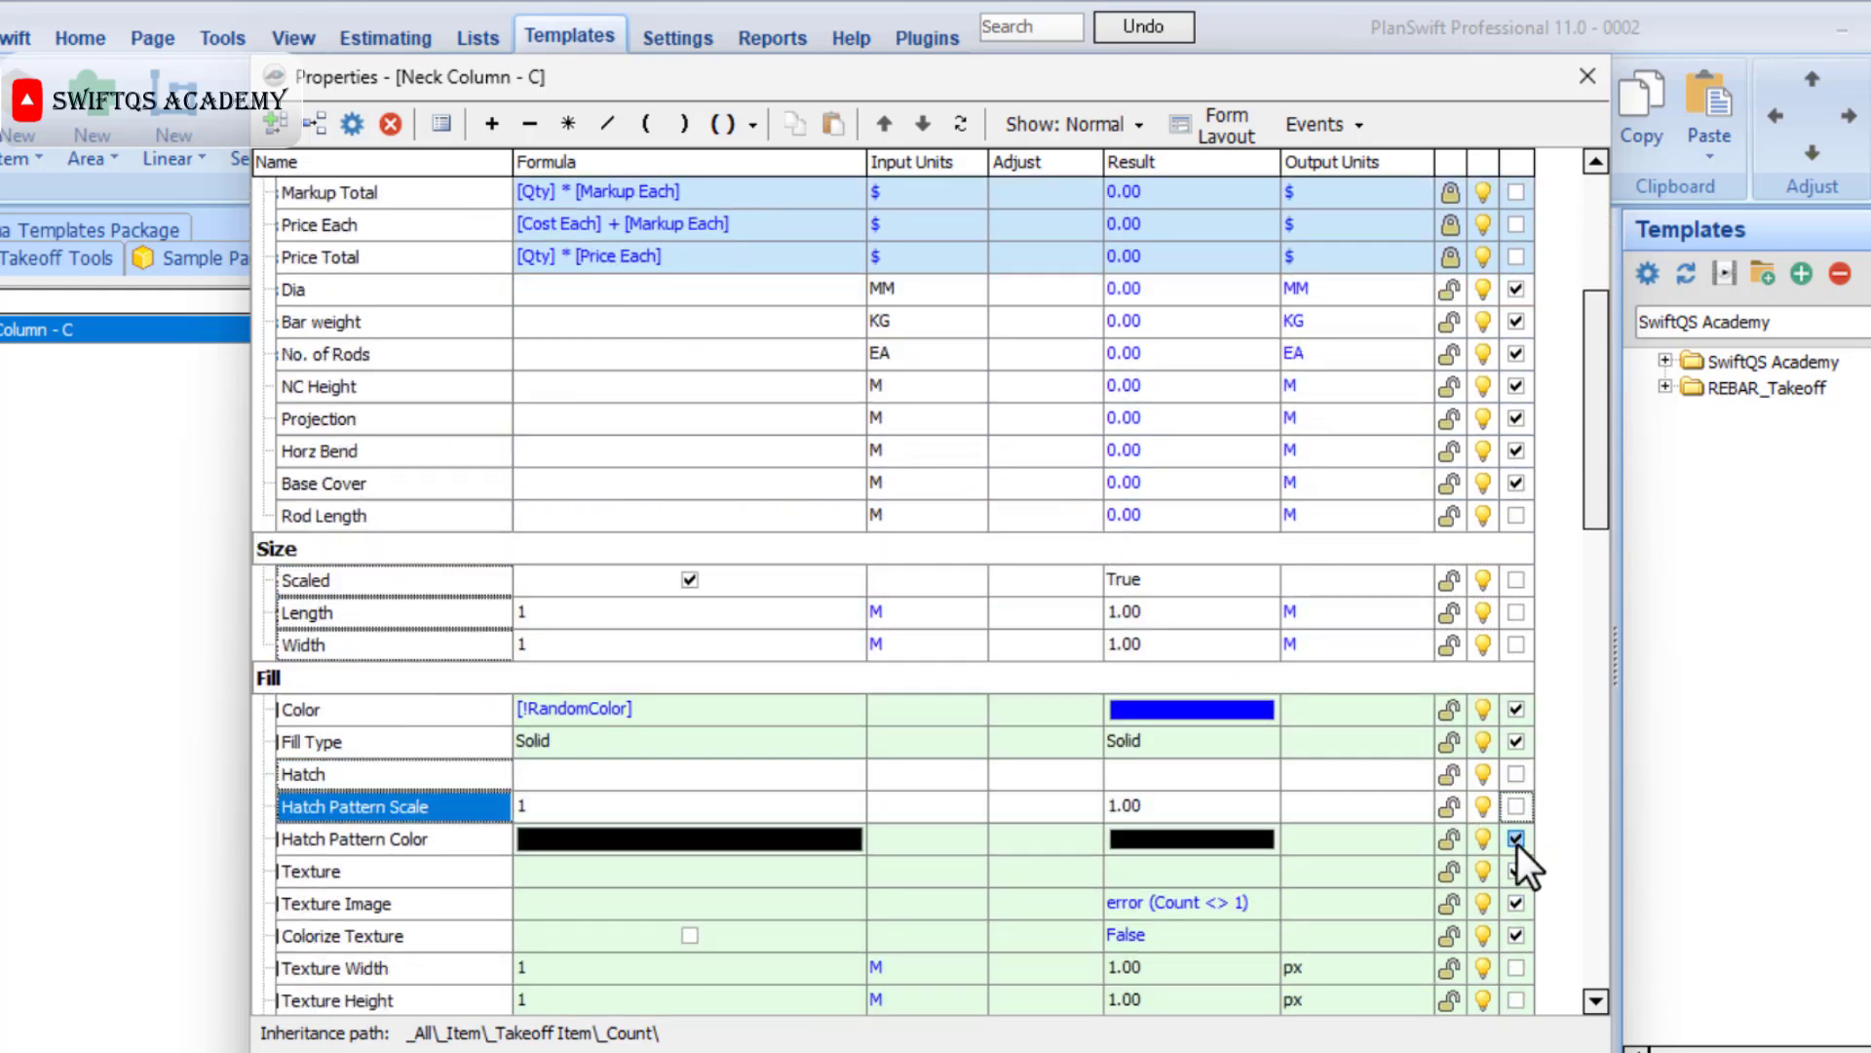
{"action": "left_click", "coordinate": [1515, 838]}
{"action": "left_click", "coordinate": [1516, 870]}
{"action": "left_click", "coordinate": [1516, 903]}
{"action": "left_click", "coordinate": [1515, 934]}
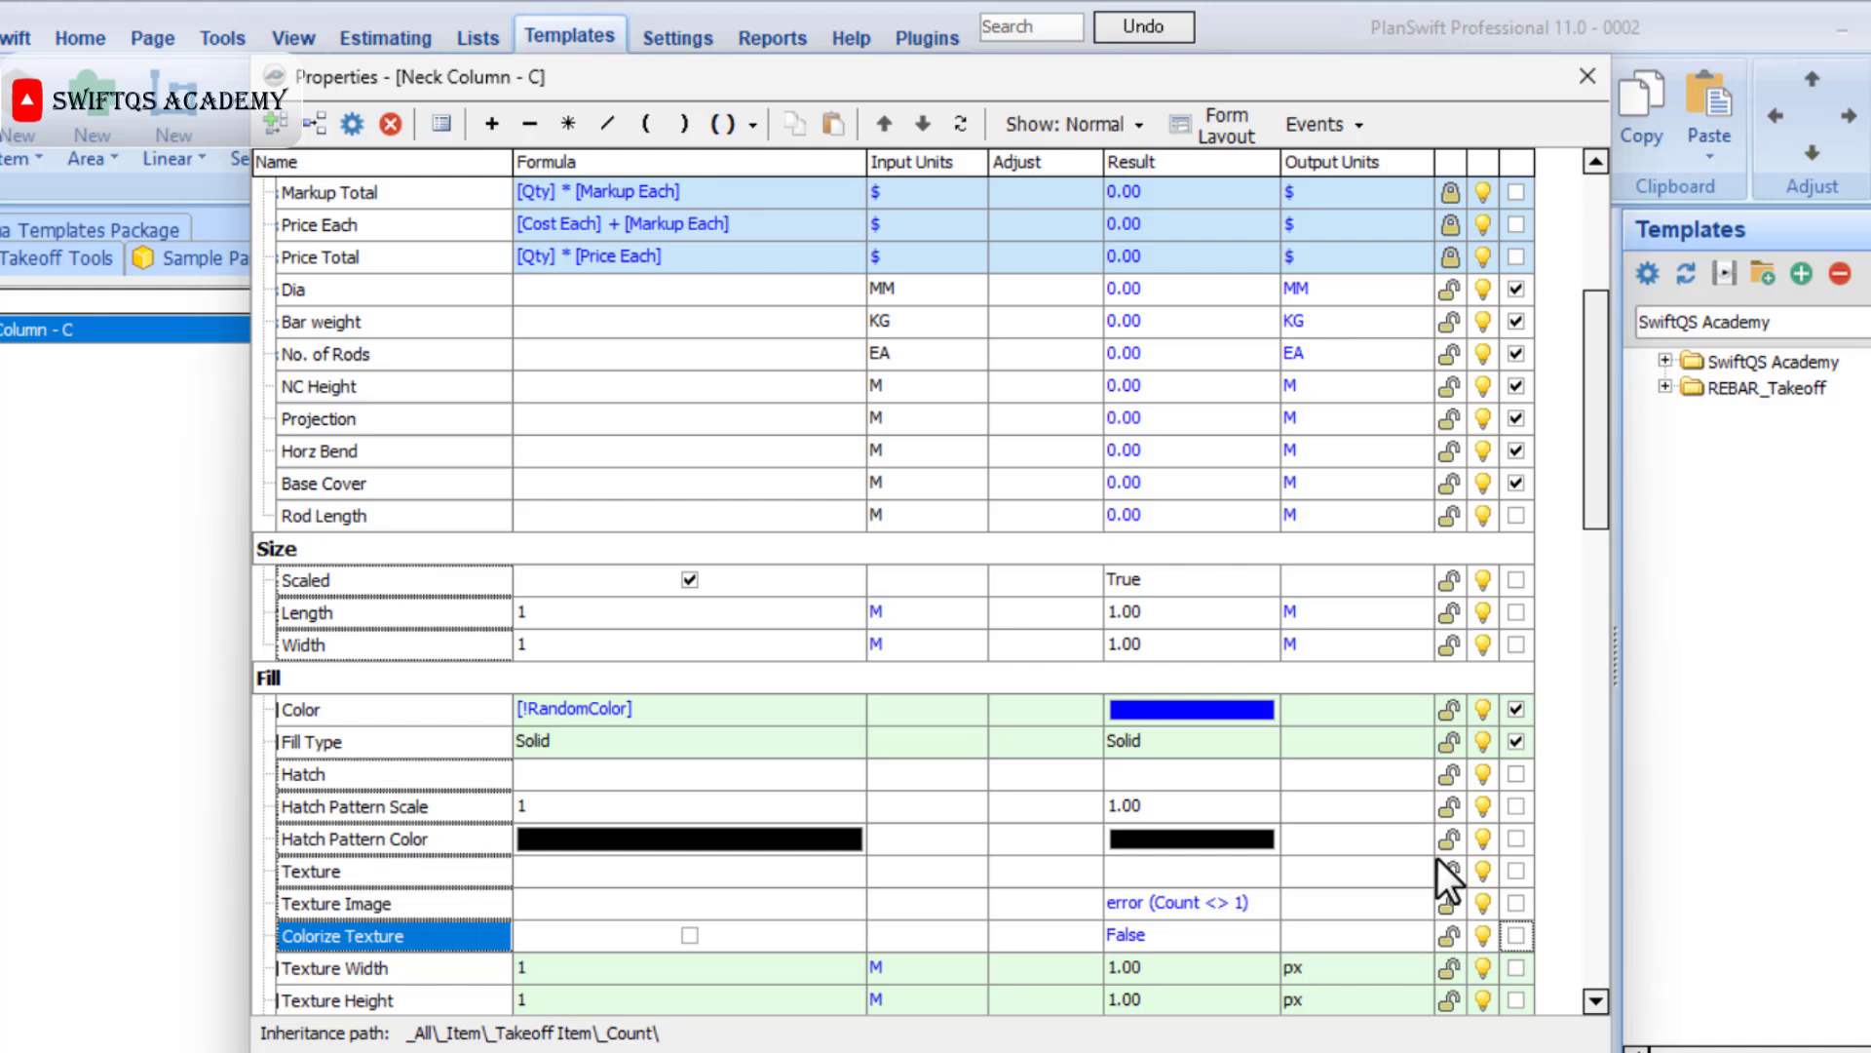
Preview the template's input form, and in its form layout place Bar weight and No. of Rods on the same row as Dia.
{"action": "left_click", "coordinate": [526, 1052]}
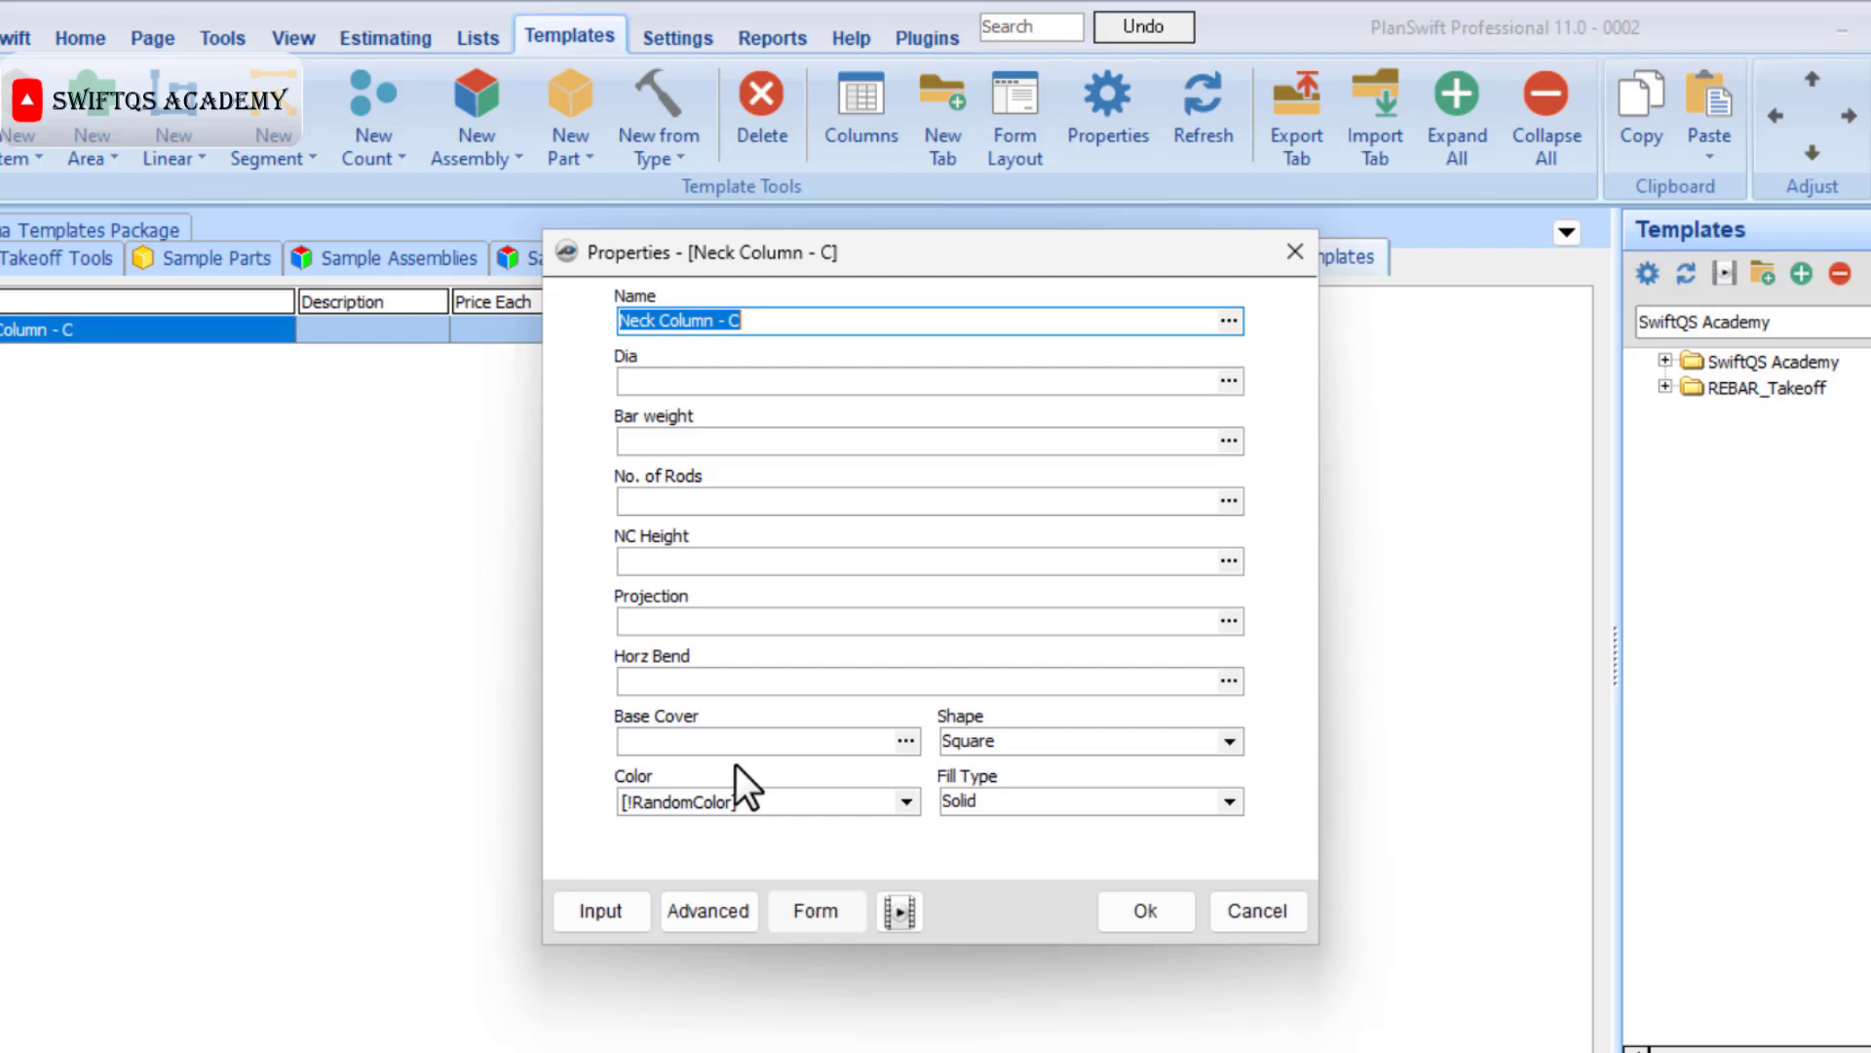
{"action": "left_click", "coordinate": [741, 907]}
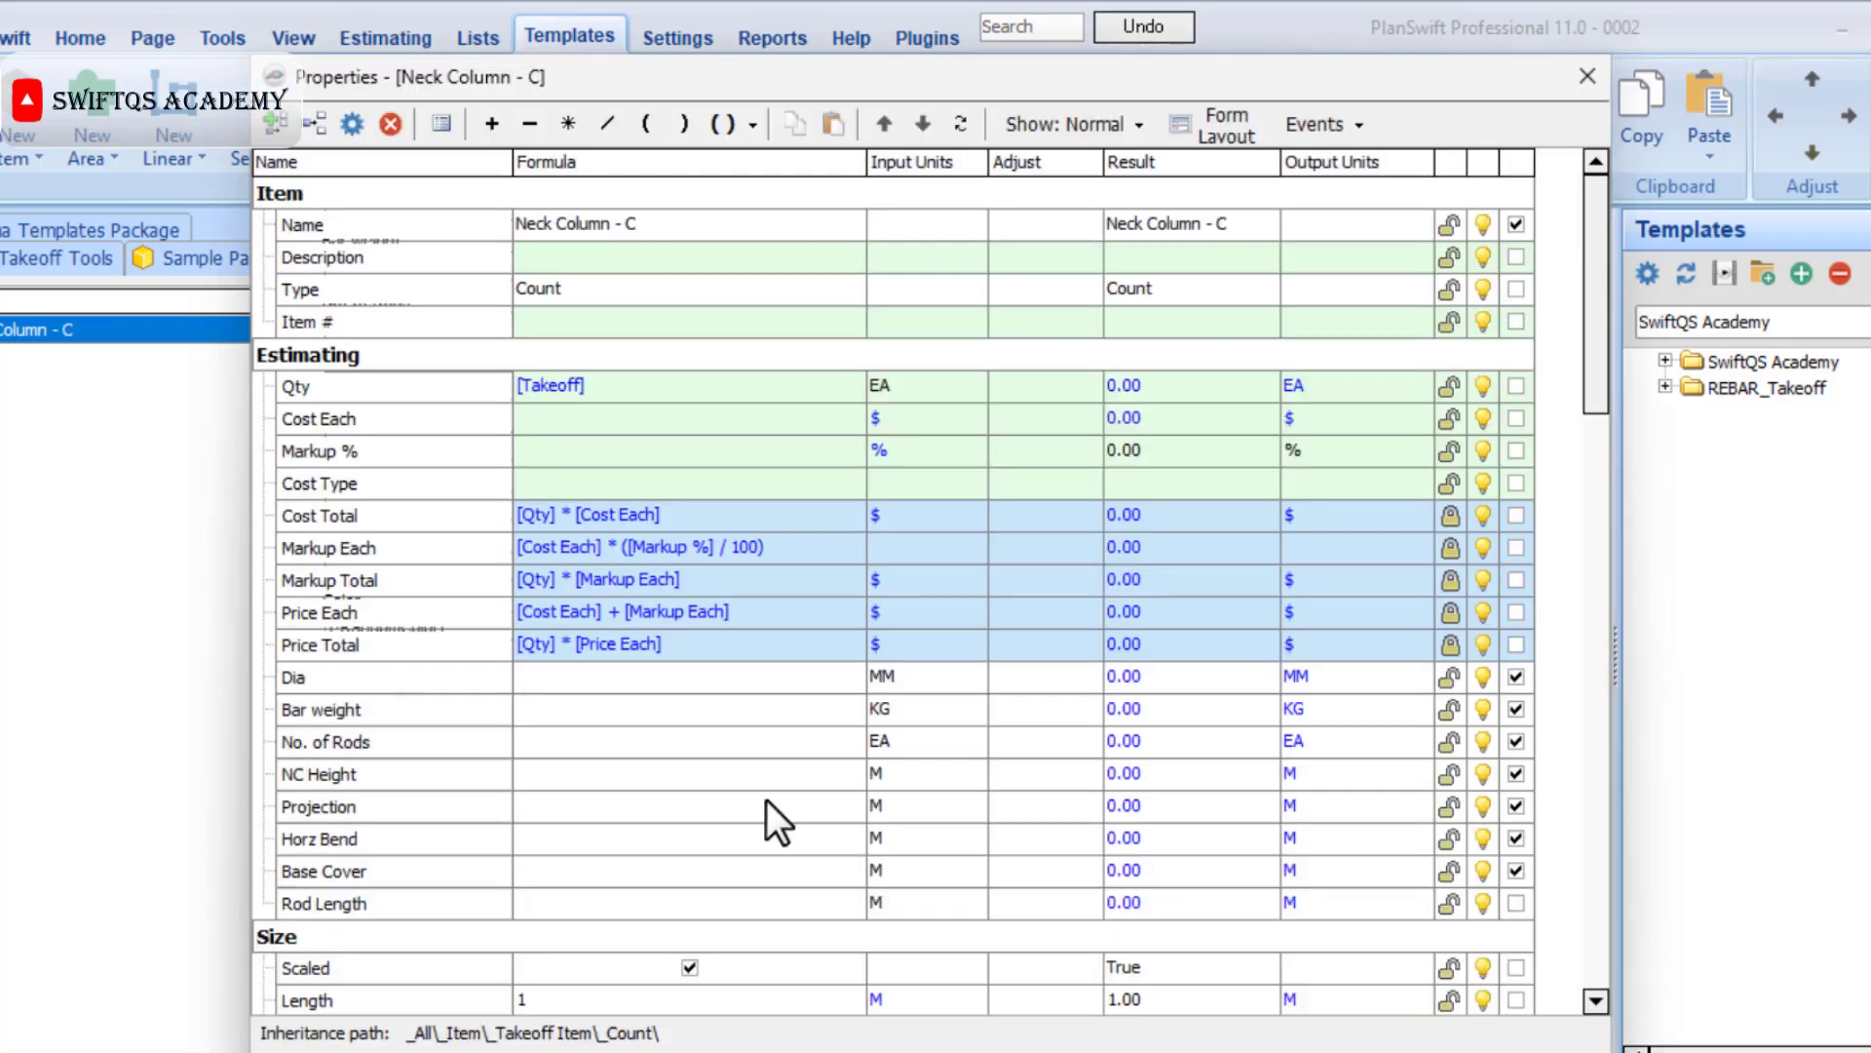
{"action": "left_click", "coordinate": [1220, 125]}
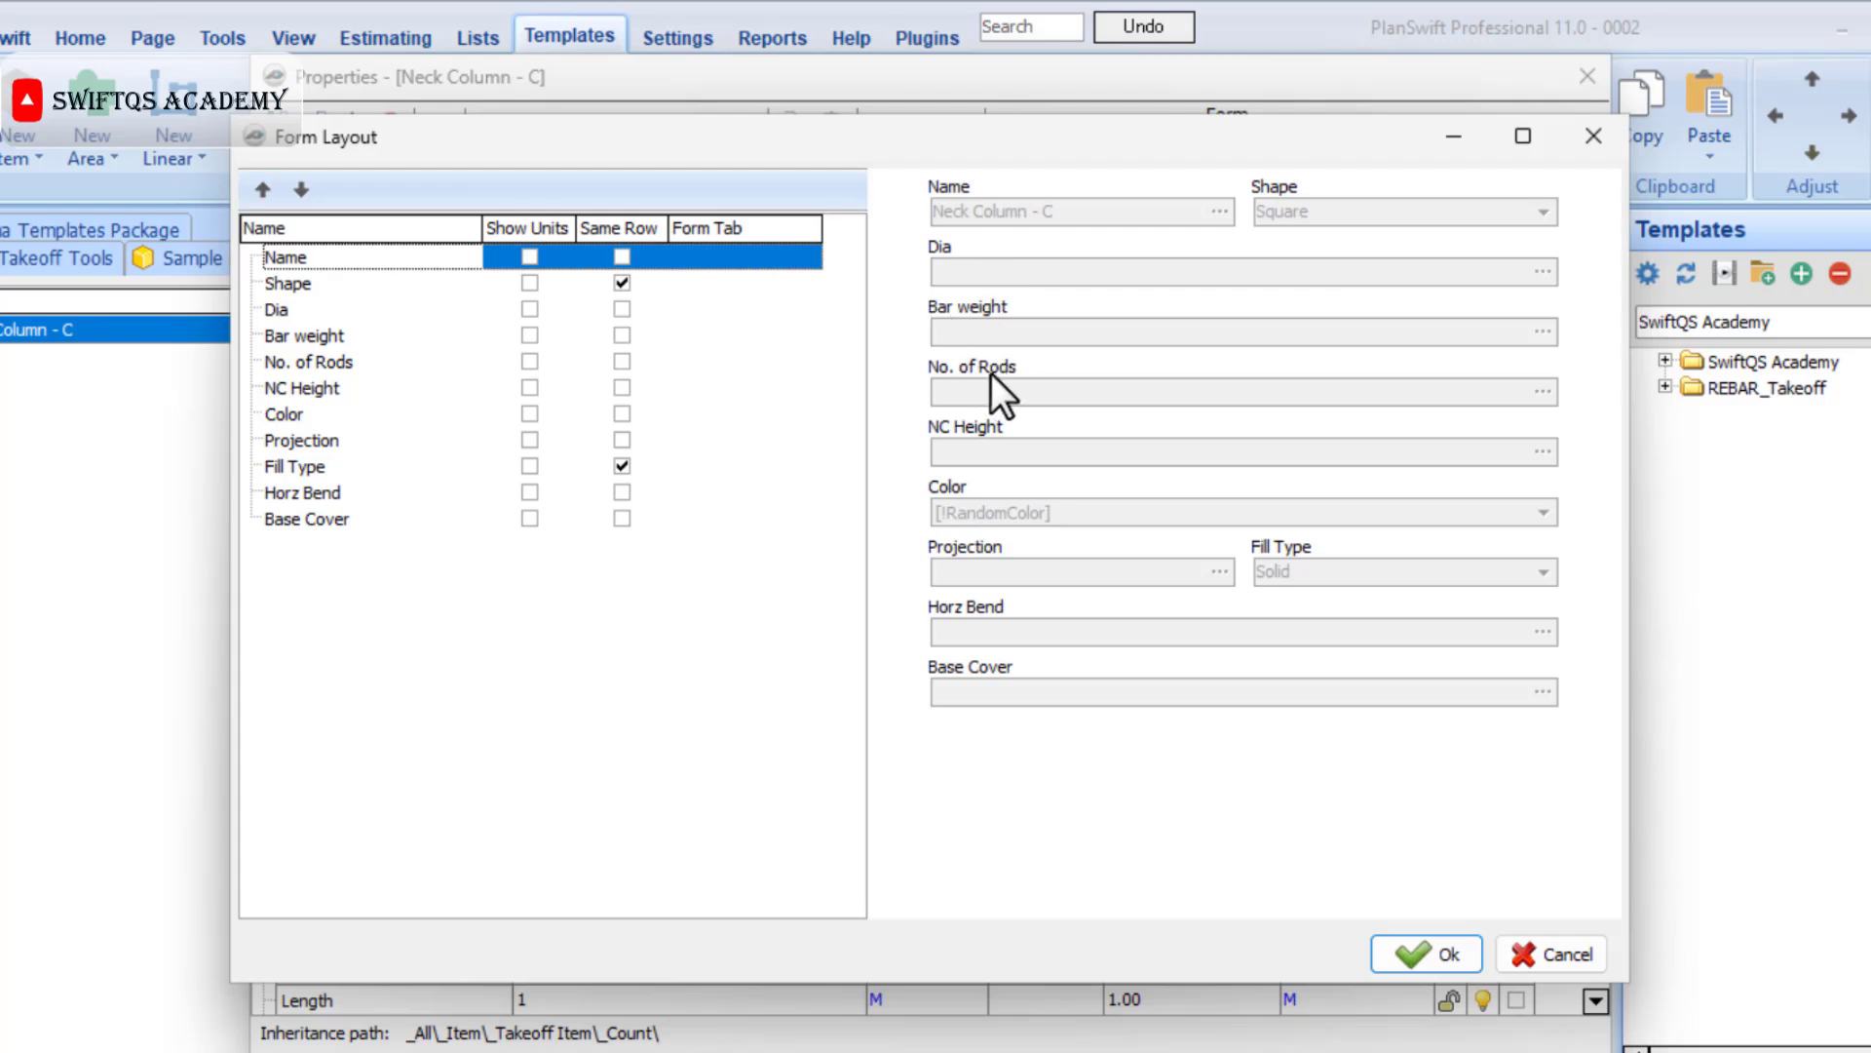
{"action": "left_click", "coordinate": [623, 362]}
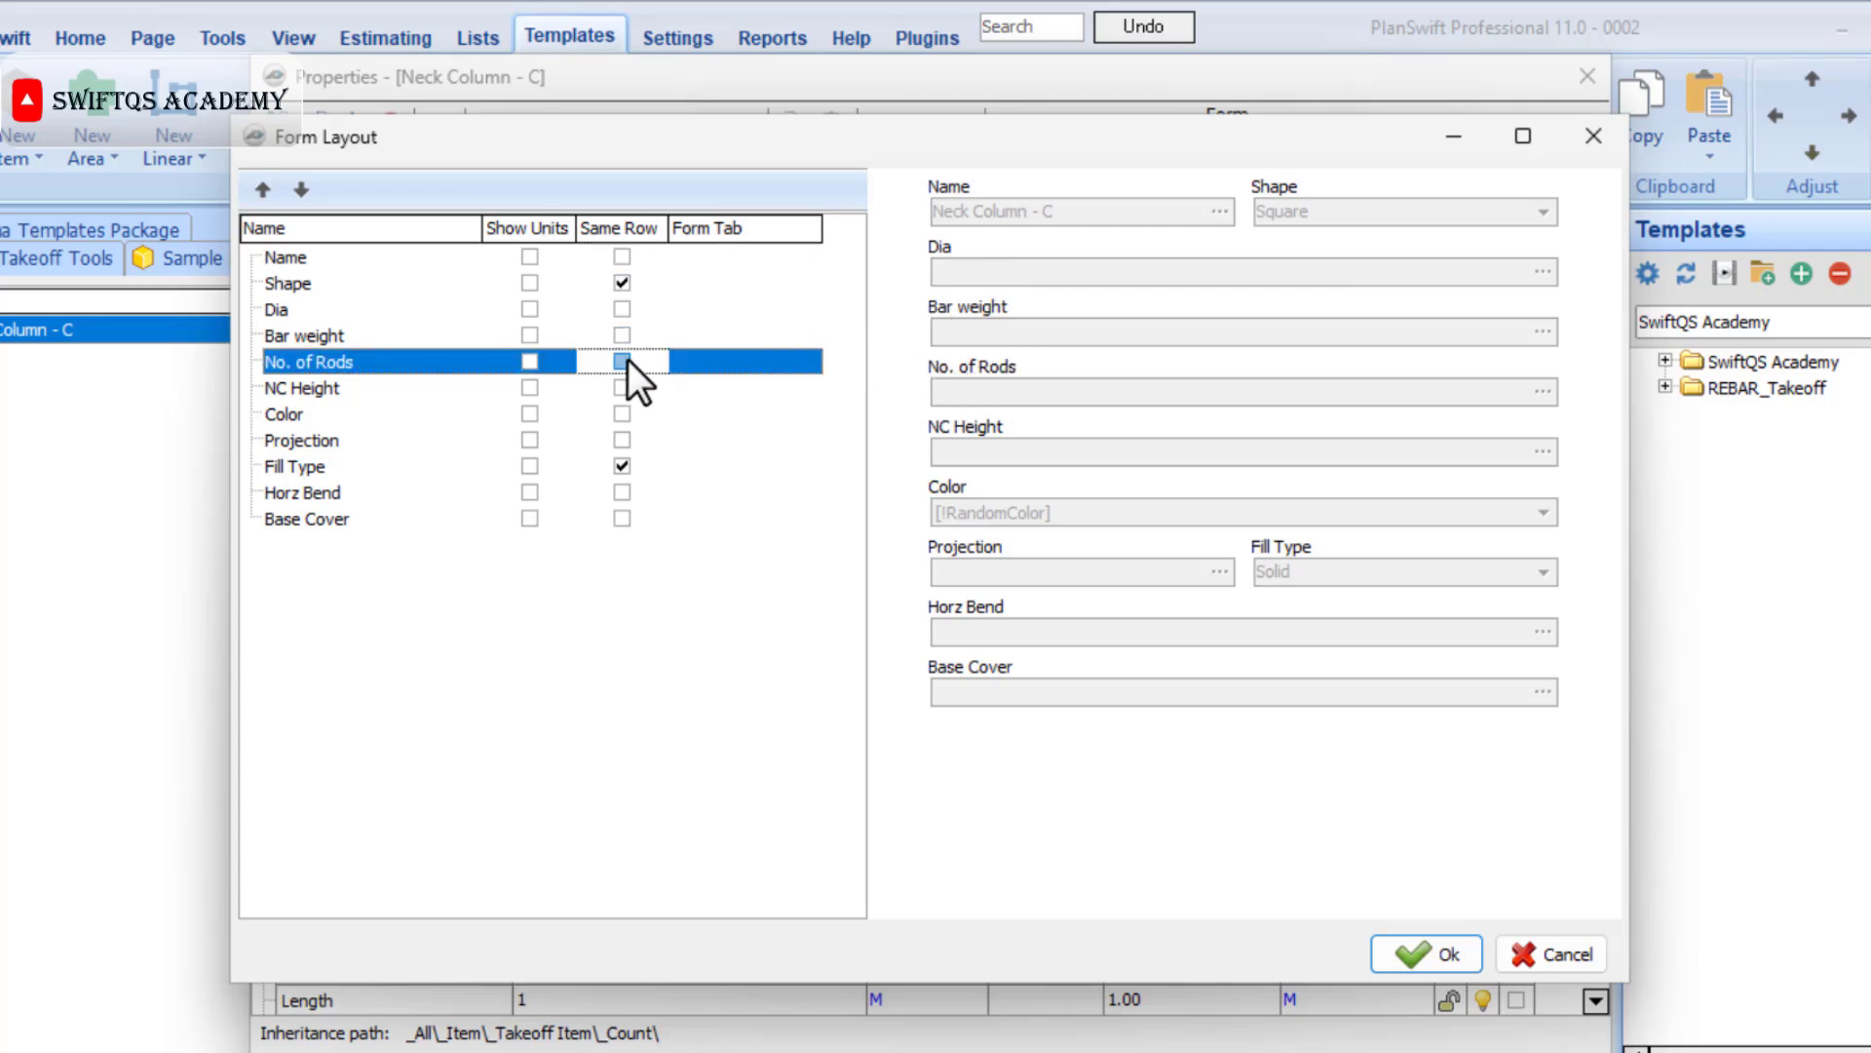
{"action": "left_click", "coordinate": [619, 335]}
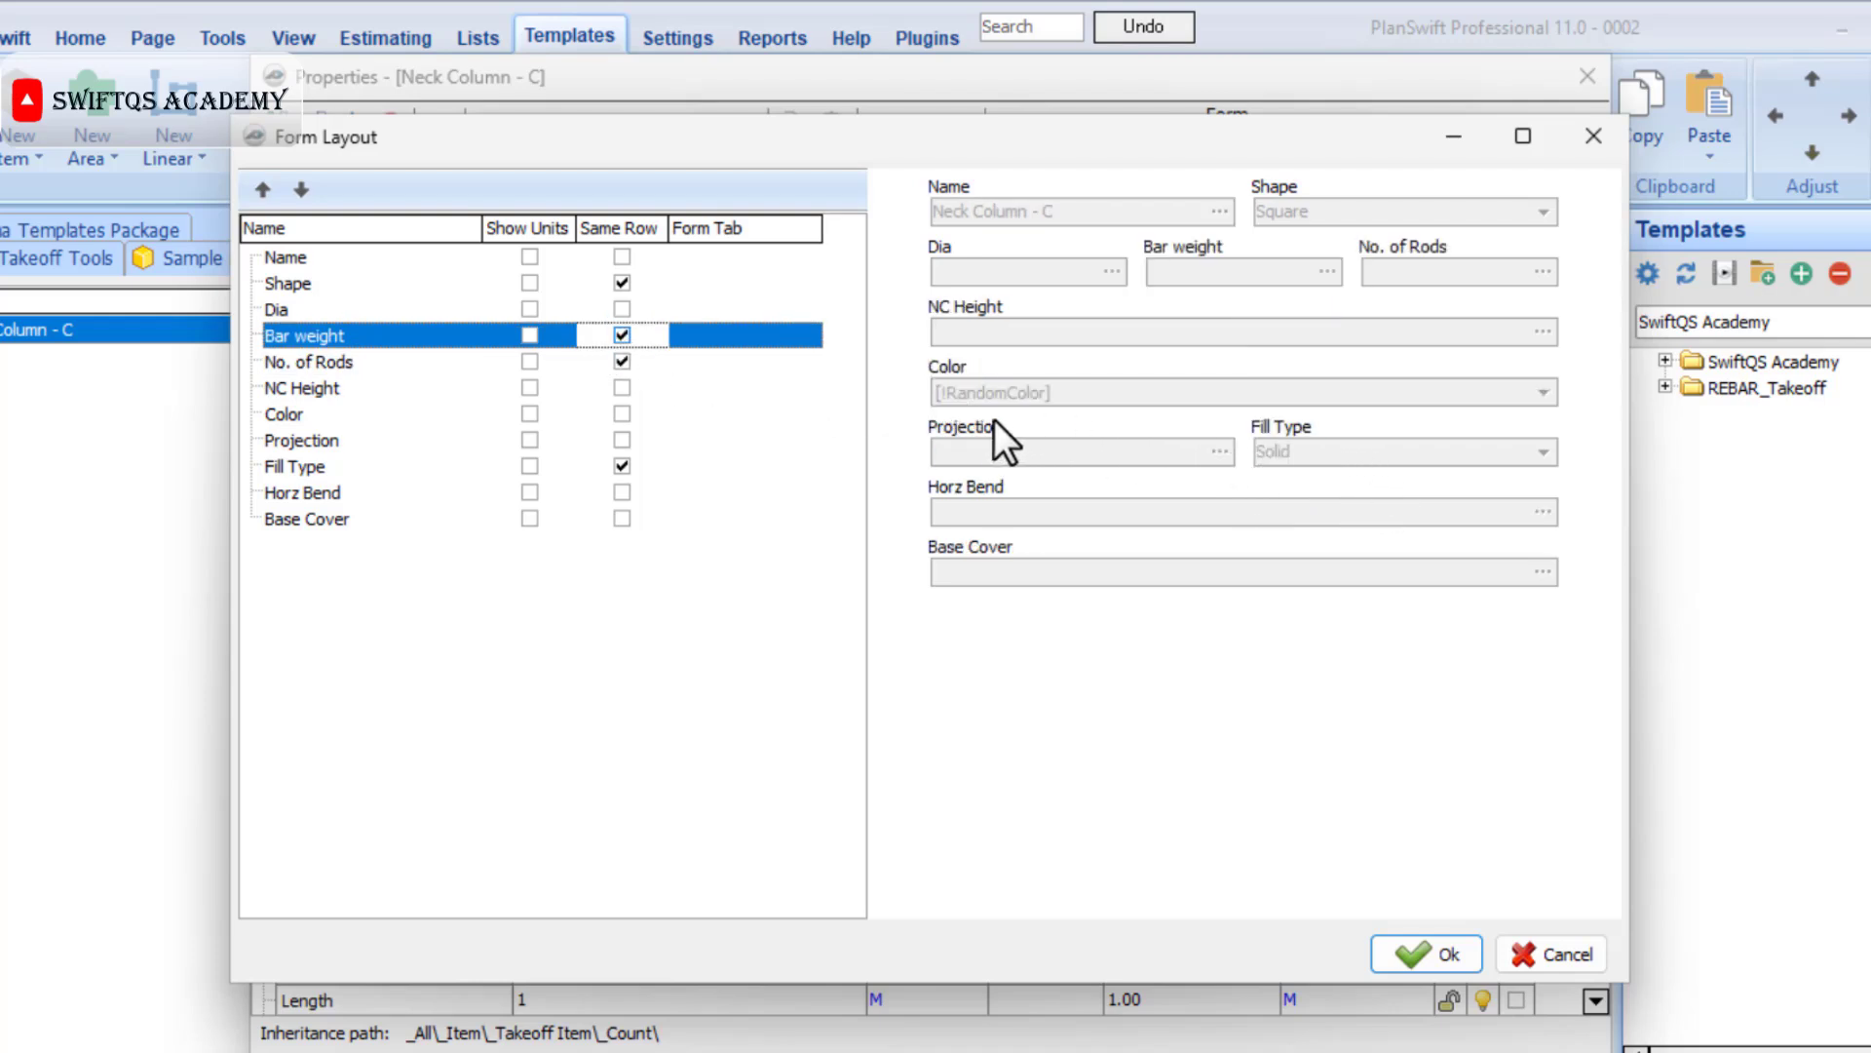
Move Color and Fill Type to the end of the form layout, and place Projection beside NC Height and Base Cover beside Horz Bend.
{"action": "left_click", "coordinate": [338, 422]}
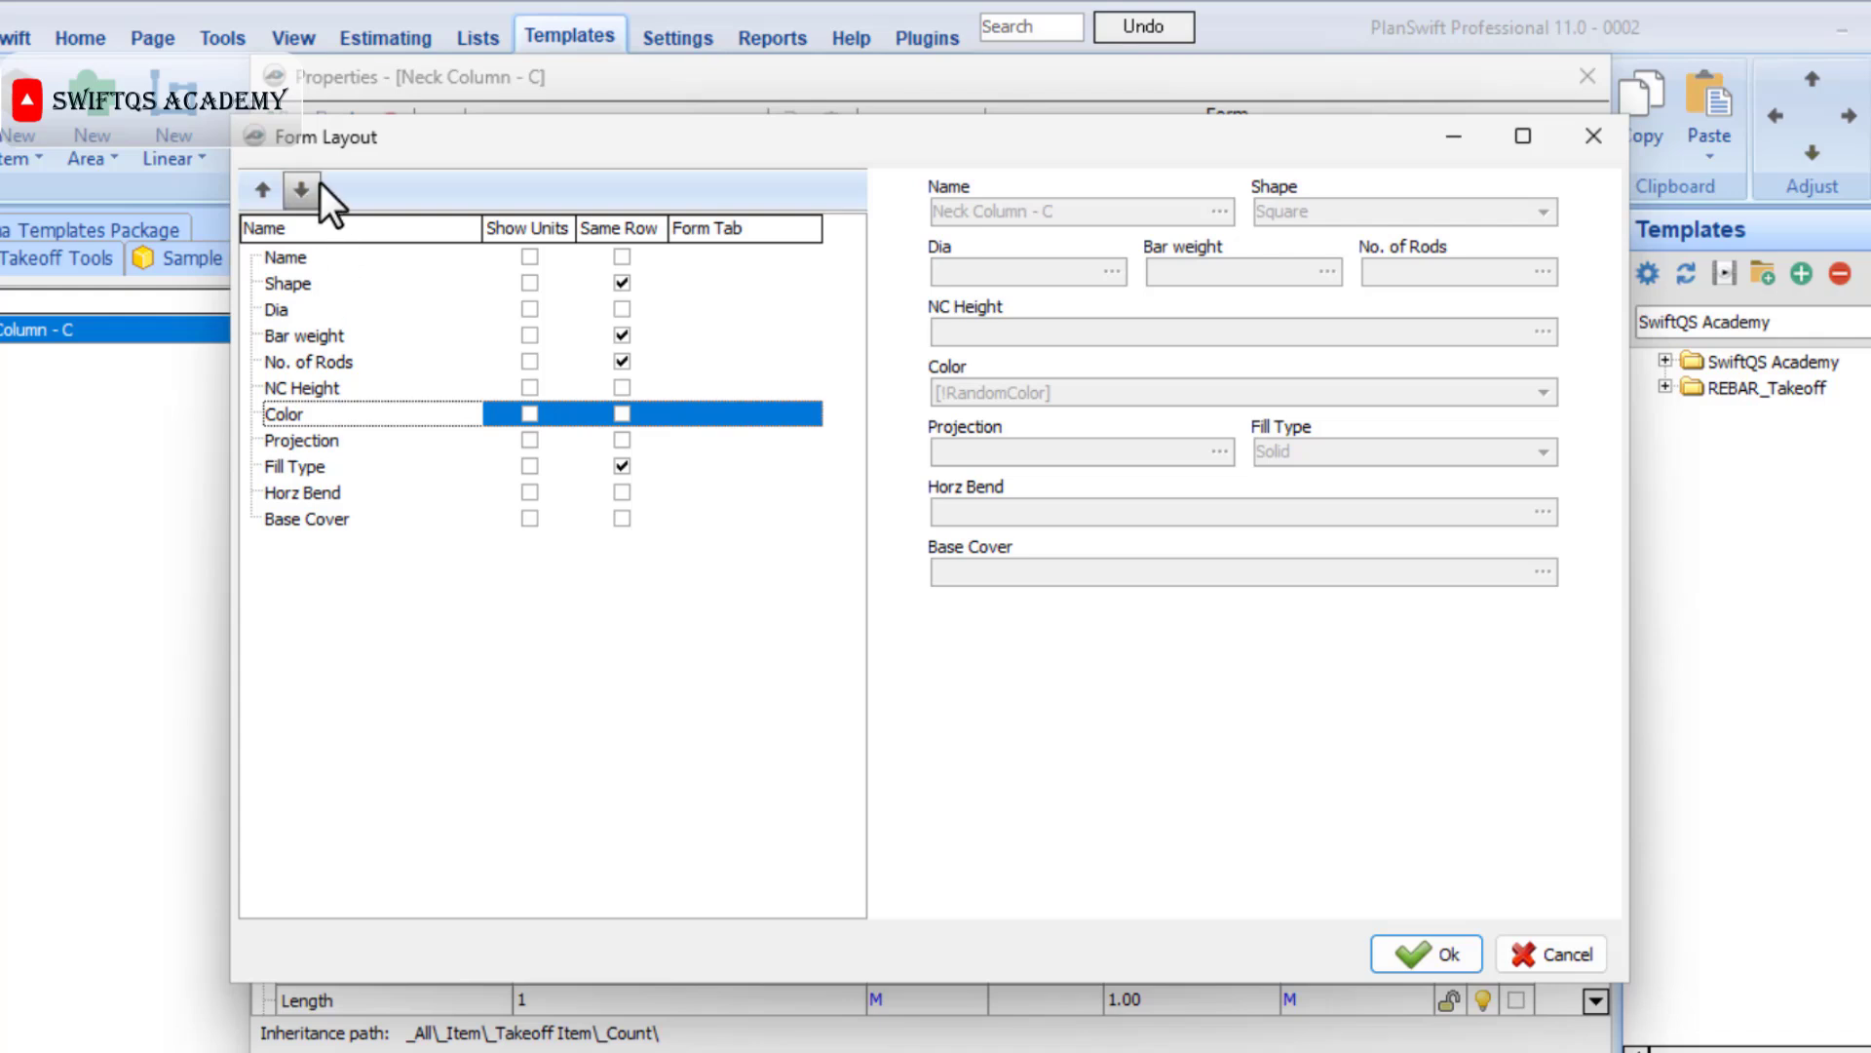
{"action": "left_click", "coordinate": [314, 188]}
{"action": "left_click", "coordinate": [314, 188]}
{"action": "left_click", "coordinate": [314, 188]}
{"action": "left_click", "coordinate": [314, 188]}
{"action": "left_click", "coordinate": [295, 434]}
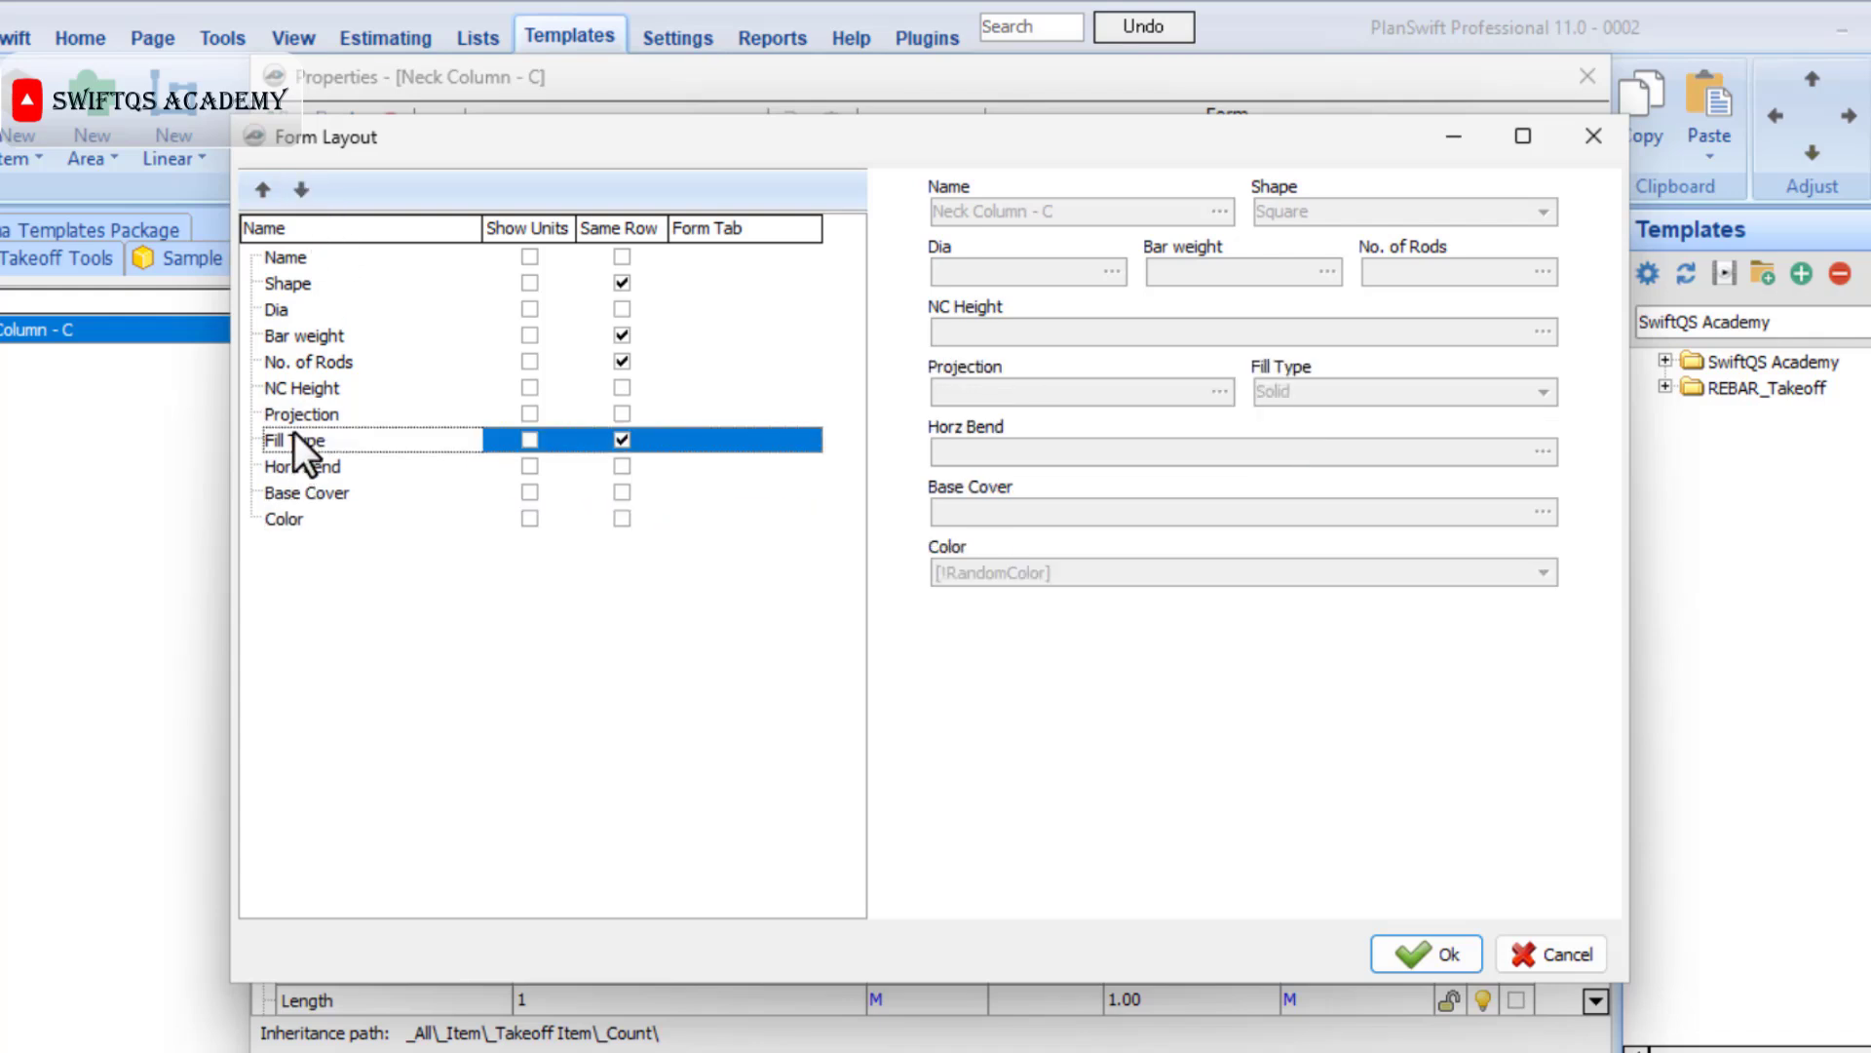
{"action": "left_click", "coordinate": [302, 189]}
{"action": "left_click", "coordinate": [302, 188]}
{"action": "left_click", "coordinate": [302, 188]}
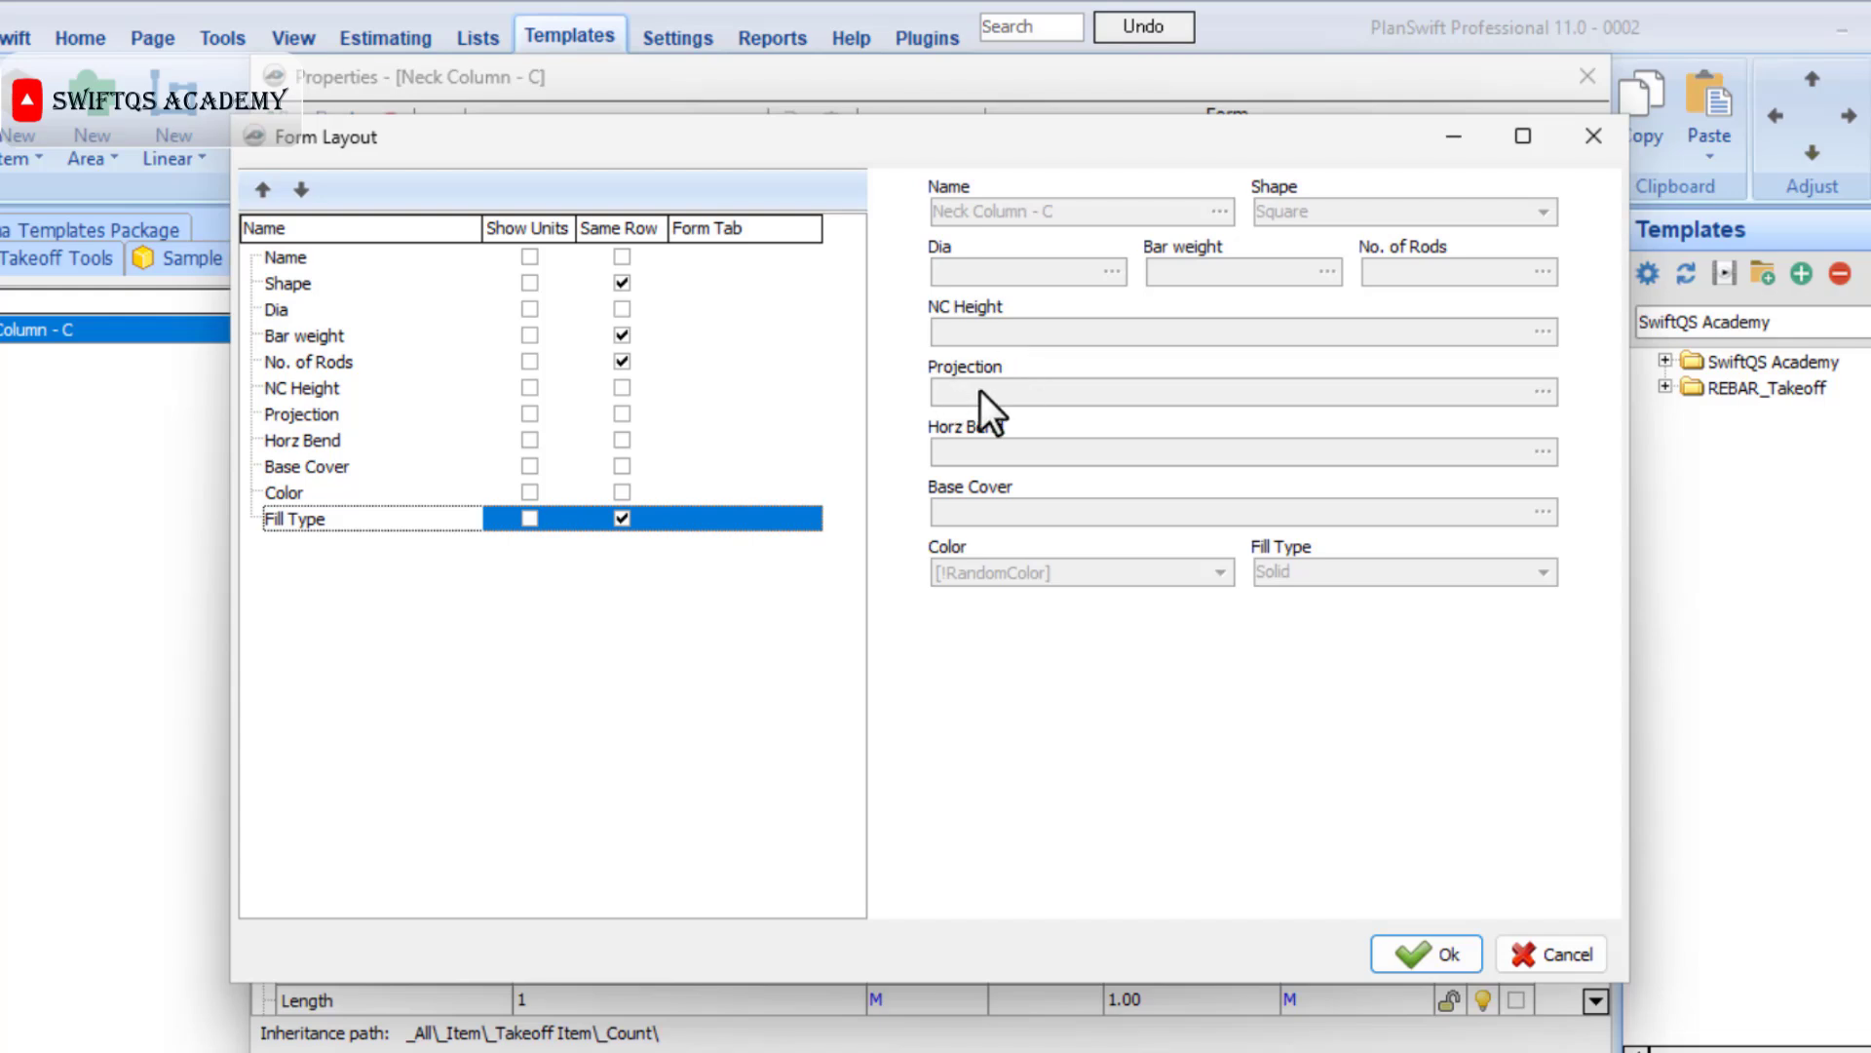
{"action": "left_click", "coordinate": [622, 413]}
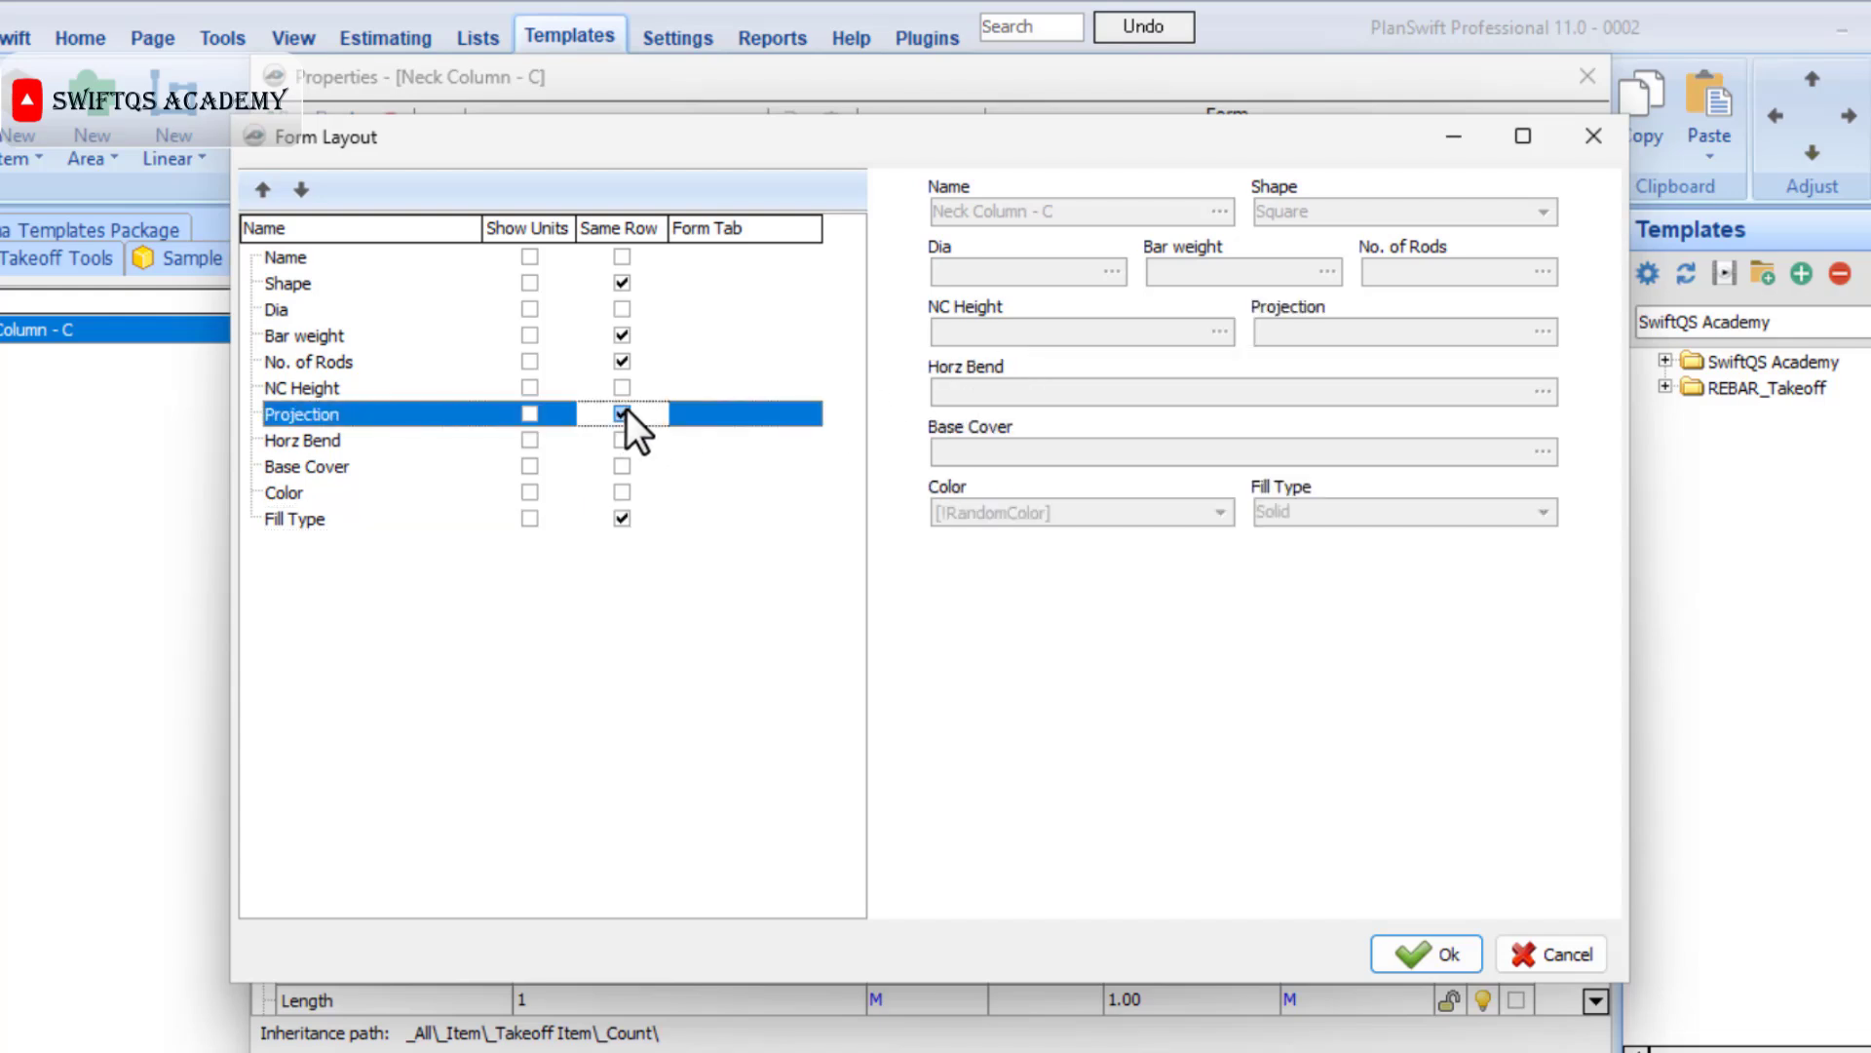
{"action": "left_click", "coordinate": [619, 467]}
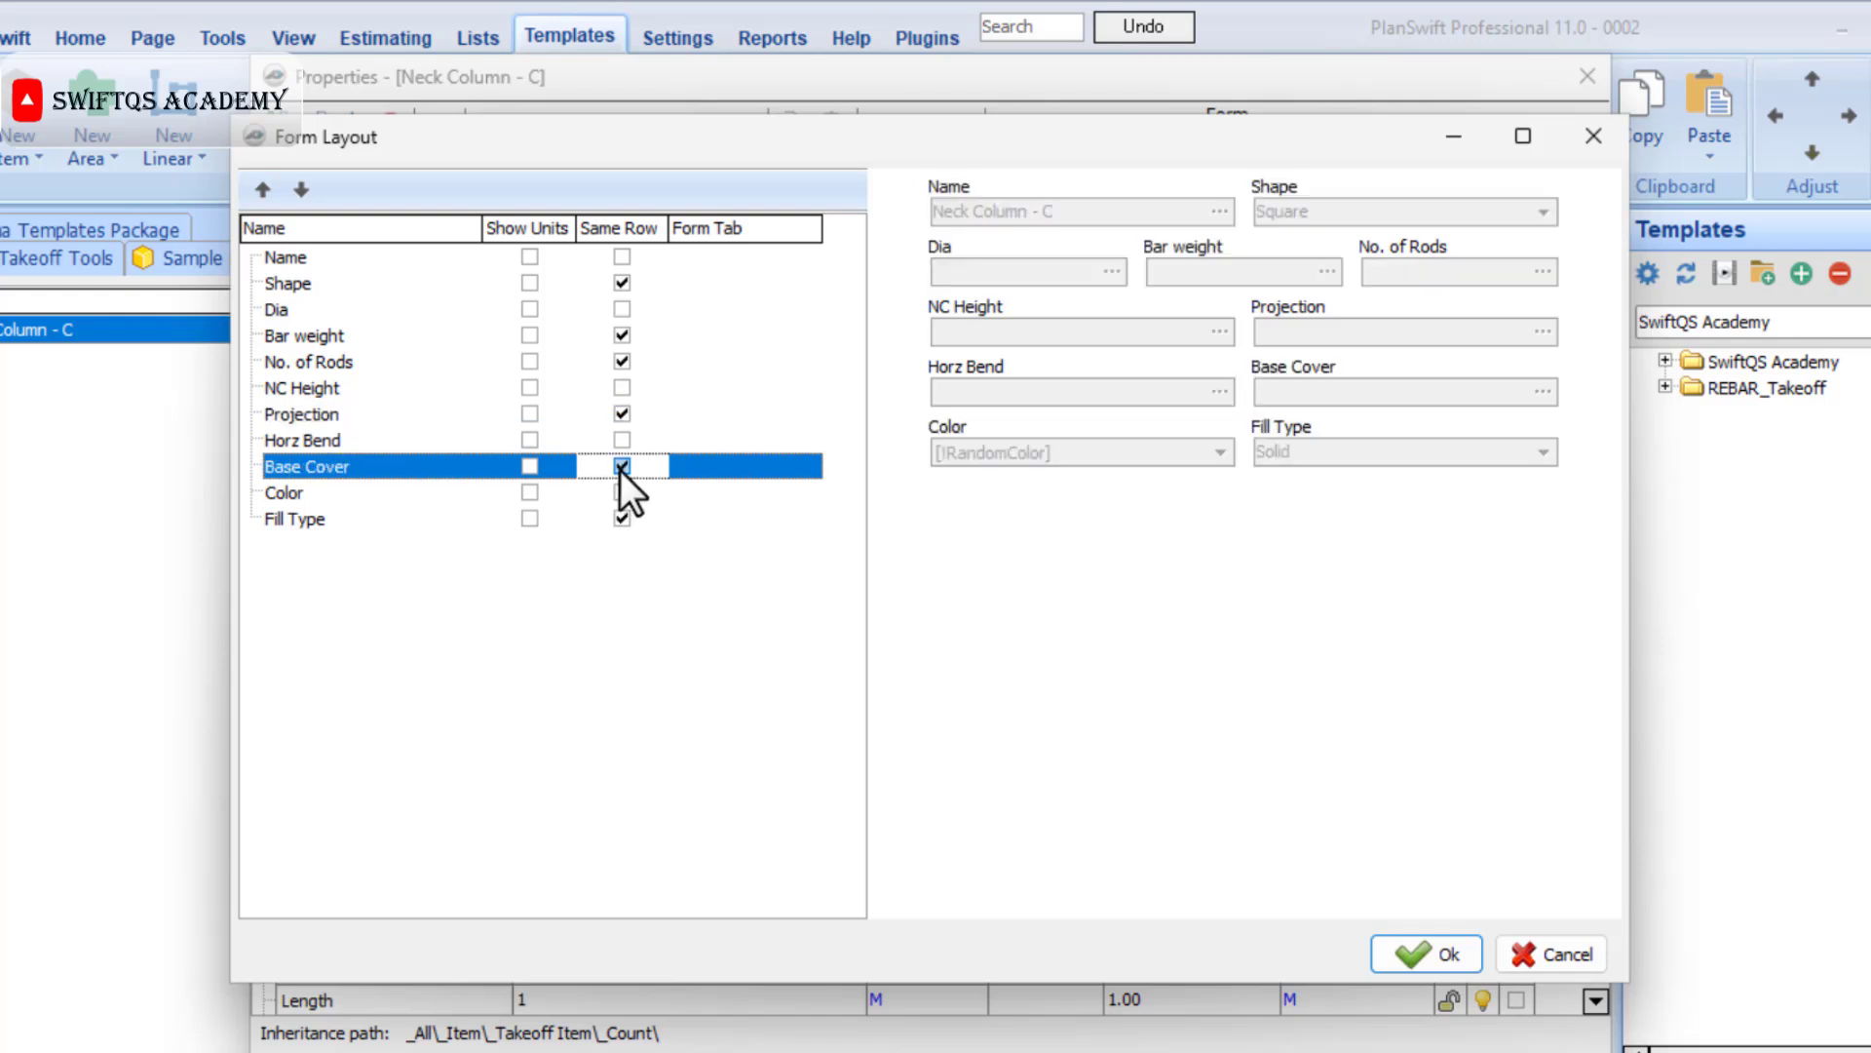
Show units for Dia, Bar weight, NC Height, Projection, Horz Bend and Base Cover in the form, and accept the layout.
{"action": "left_click", "coordinate": [529, 309]}
{"action": "left_click", "coordinate": [529, 336]}
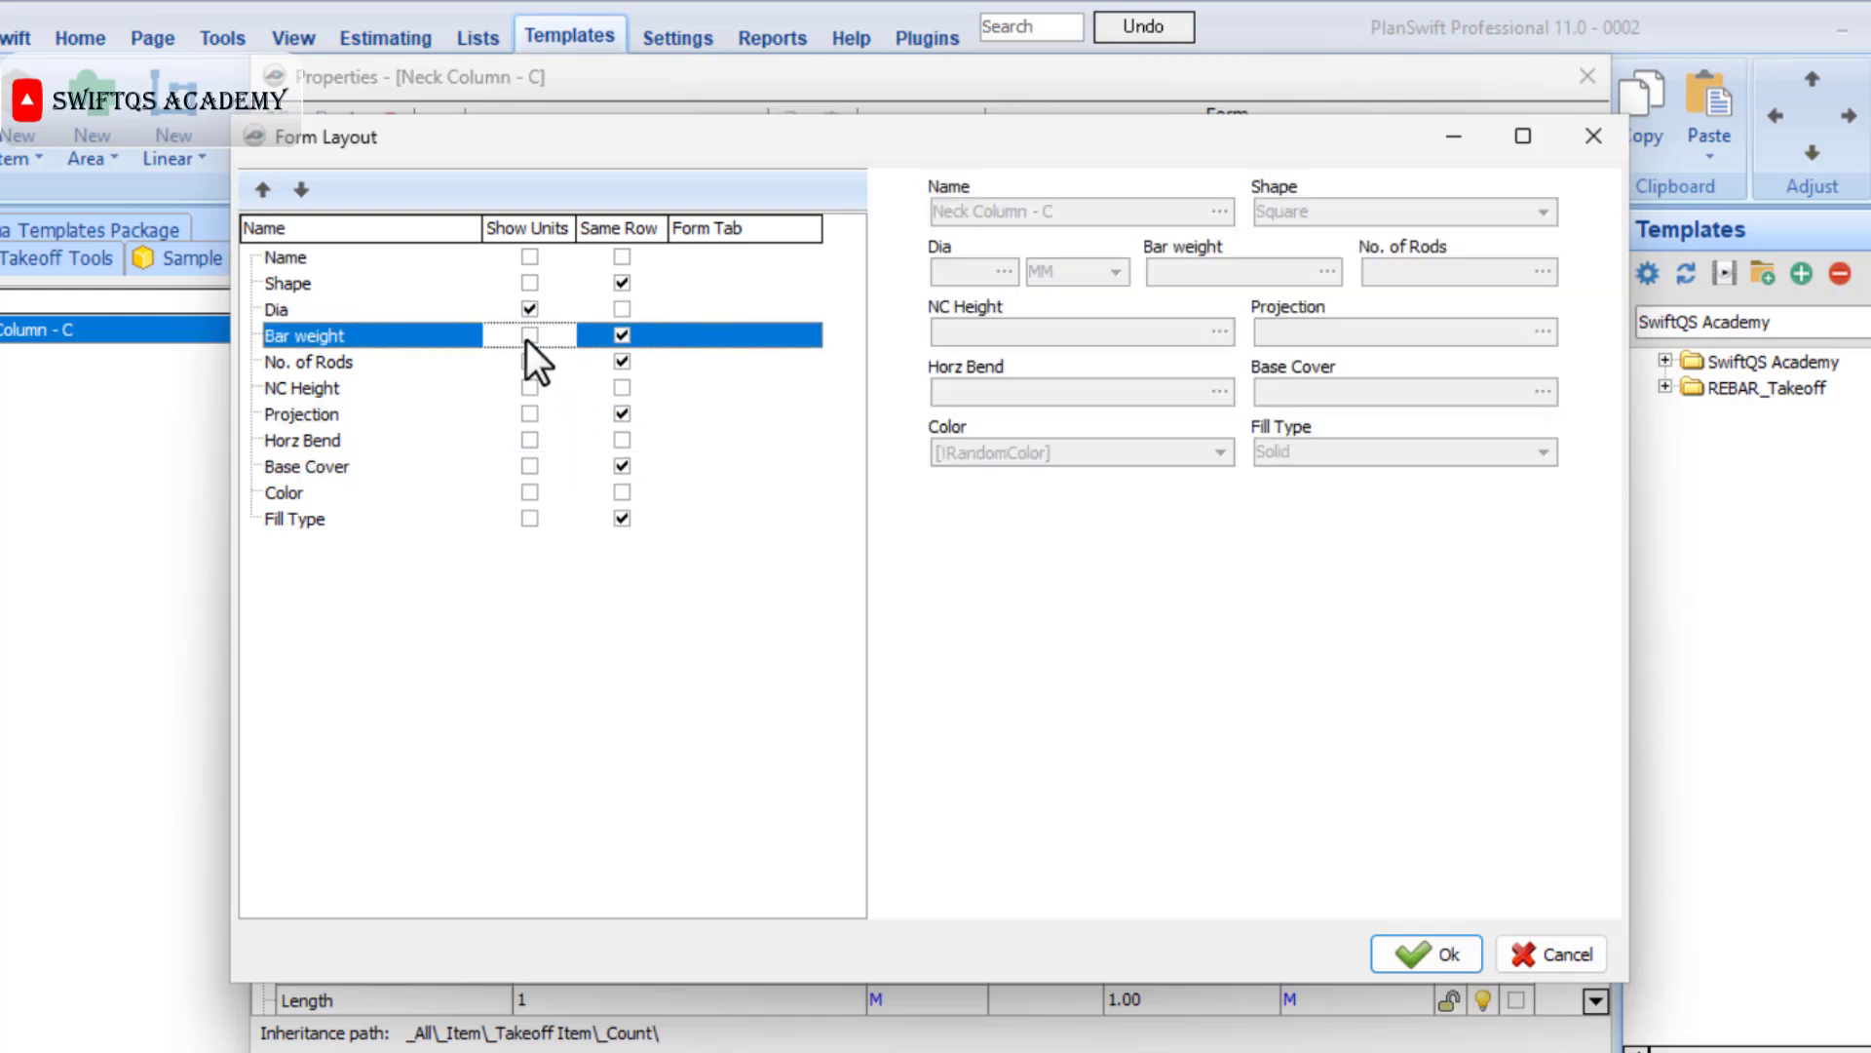
{"action": "left_click", "coordinate": [529, 361]}
{"action": "left_click", "coordinate": [527, 387]}
{"action": "left_click", "coordinate": [530, 365]}
{"action": "left_click", "coordinate": [532, 414]}
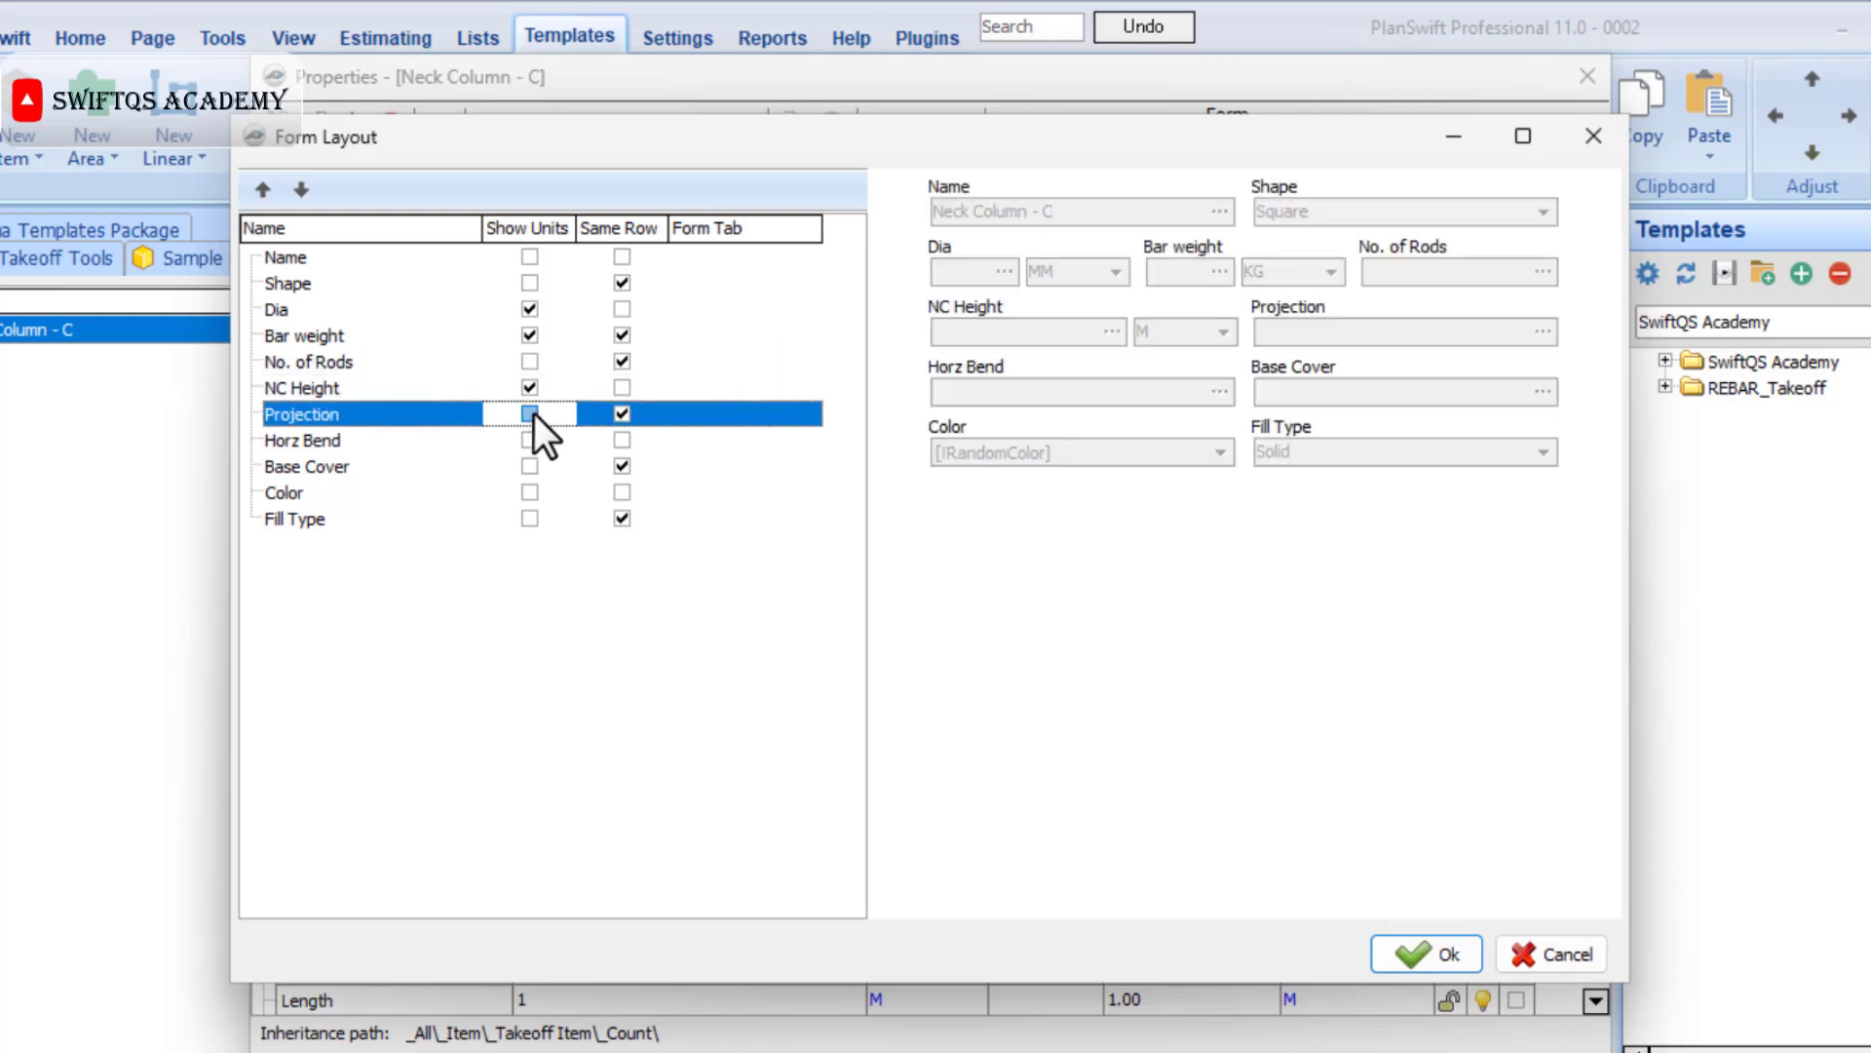
{"action": "left_click", "coordinate": [530, 442]}
{"action": "left_click", "coordinate": [529, 467]}
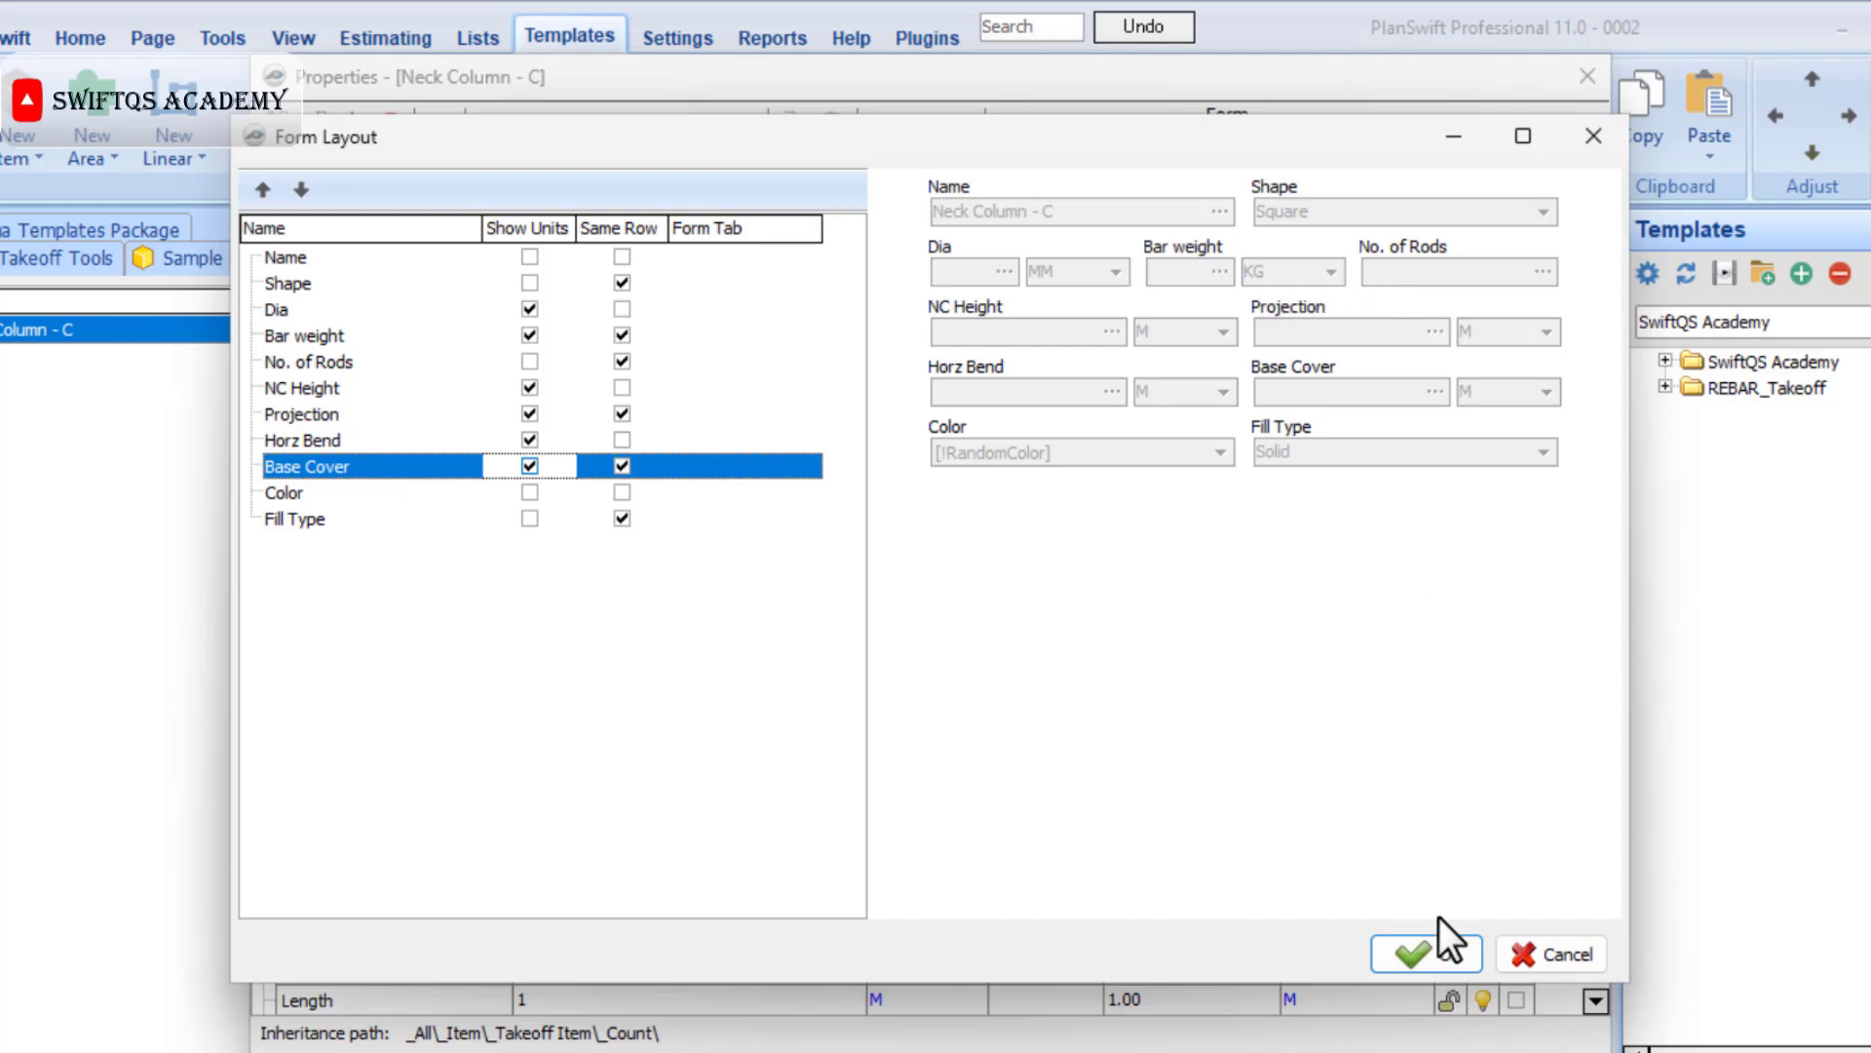
{"action": "left_click", "coordinate": [1436, 943]}
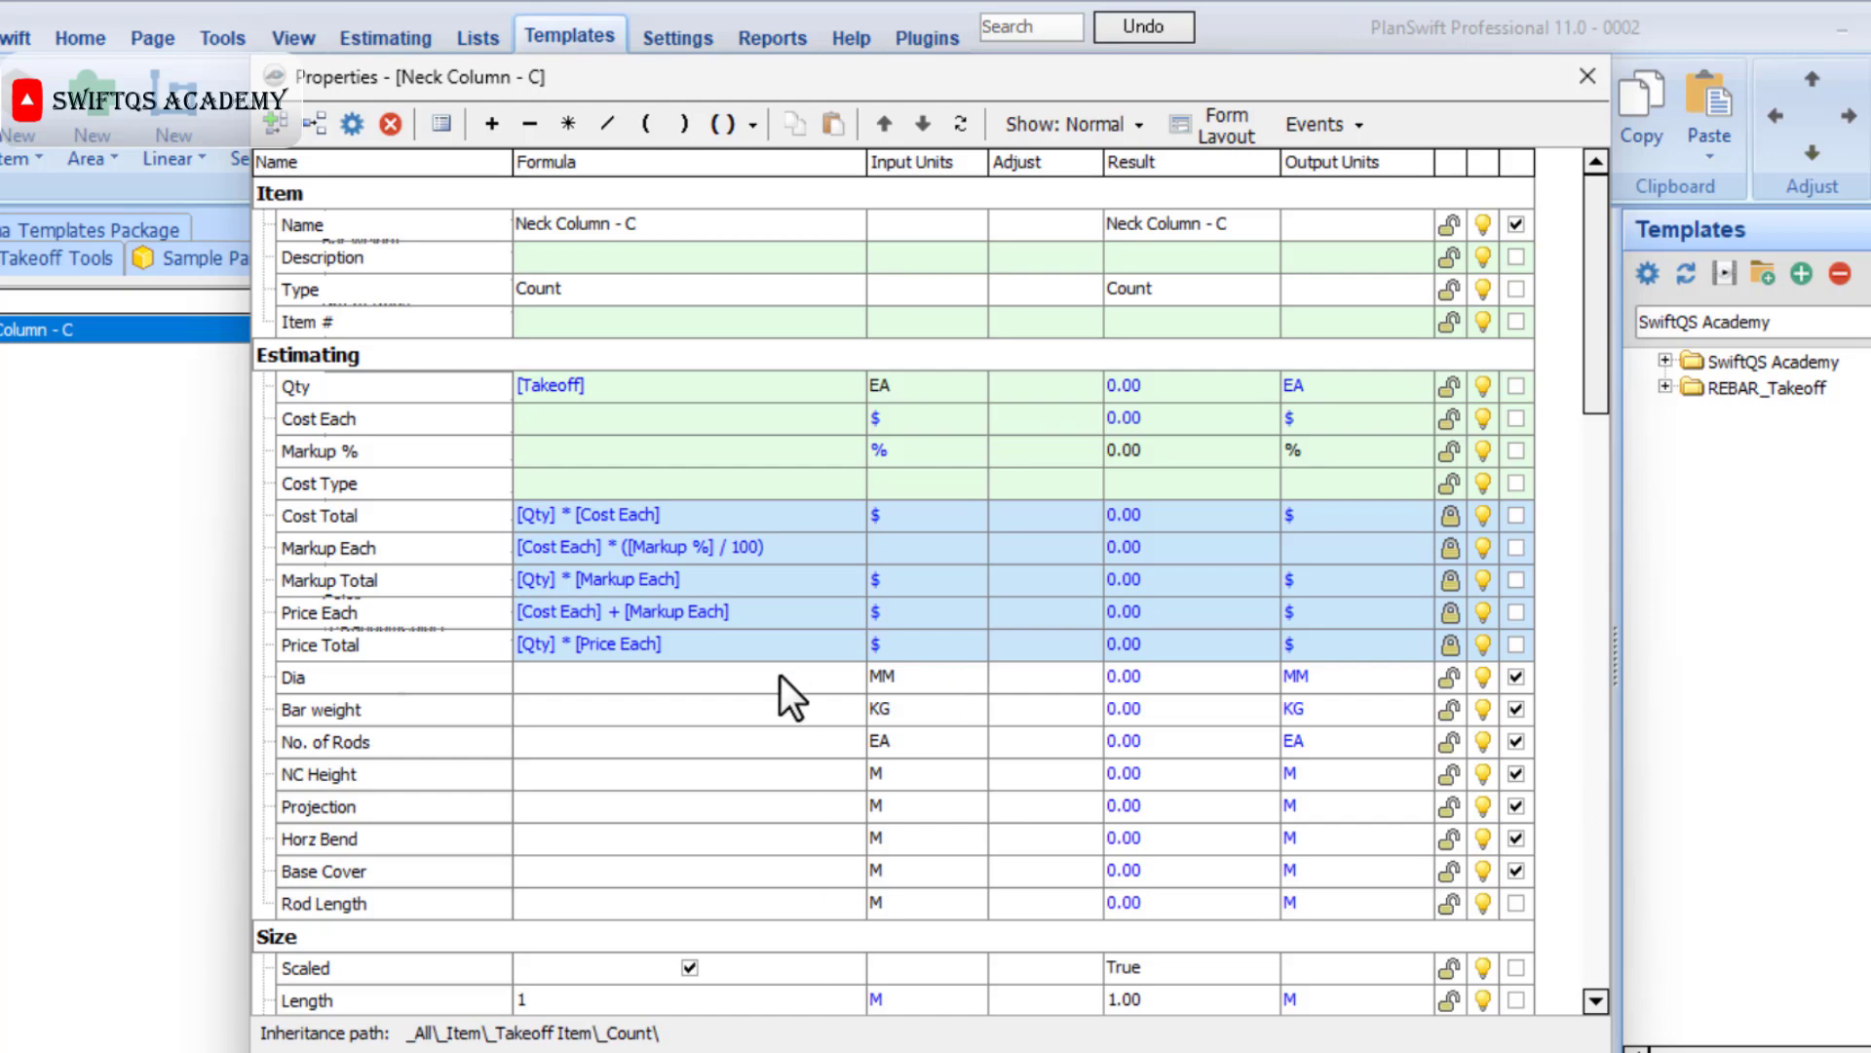
Give the Dia property a simple list with the values 08, 10, 12 and 16.
{"action": "left_click", "coordinate": [406, 674]}
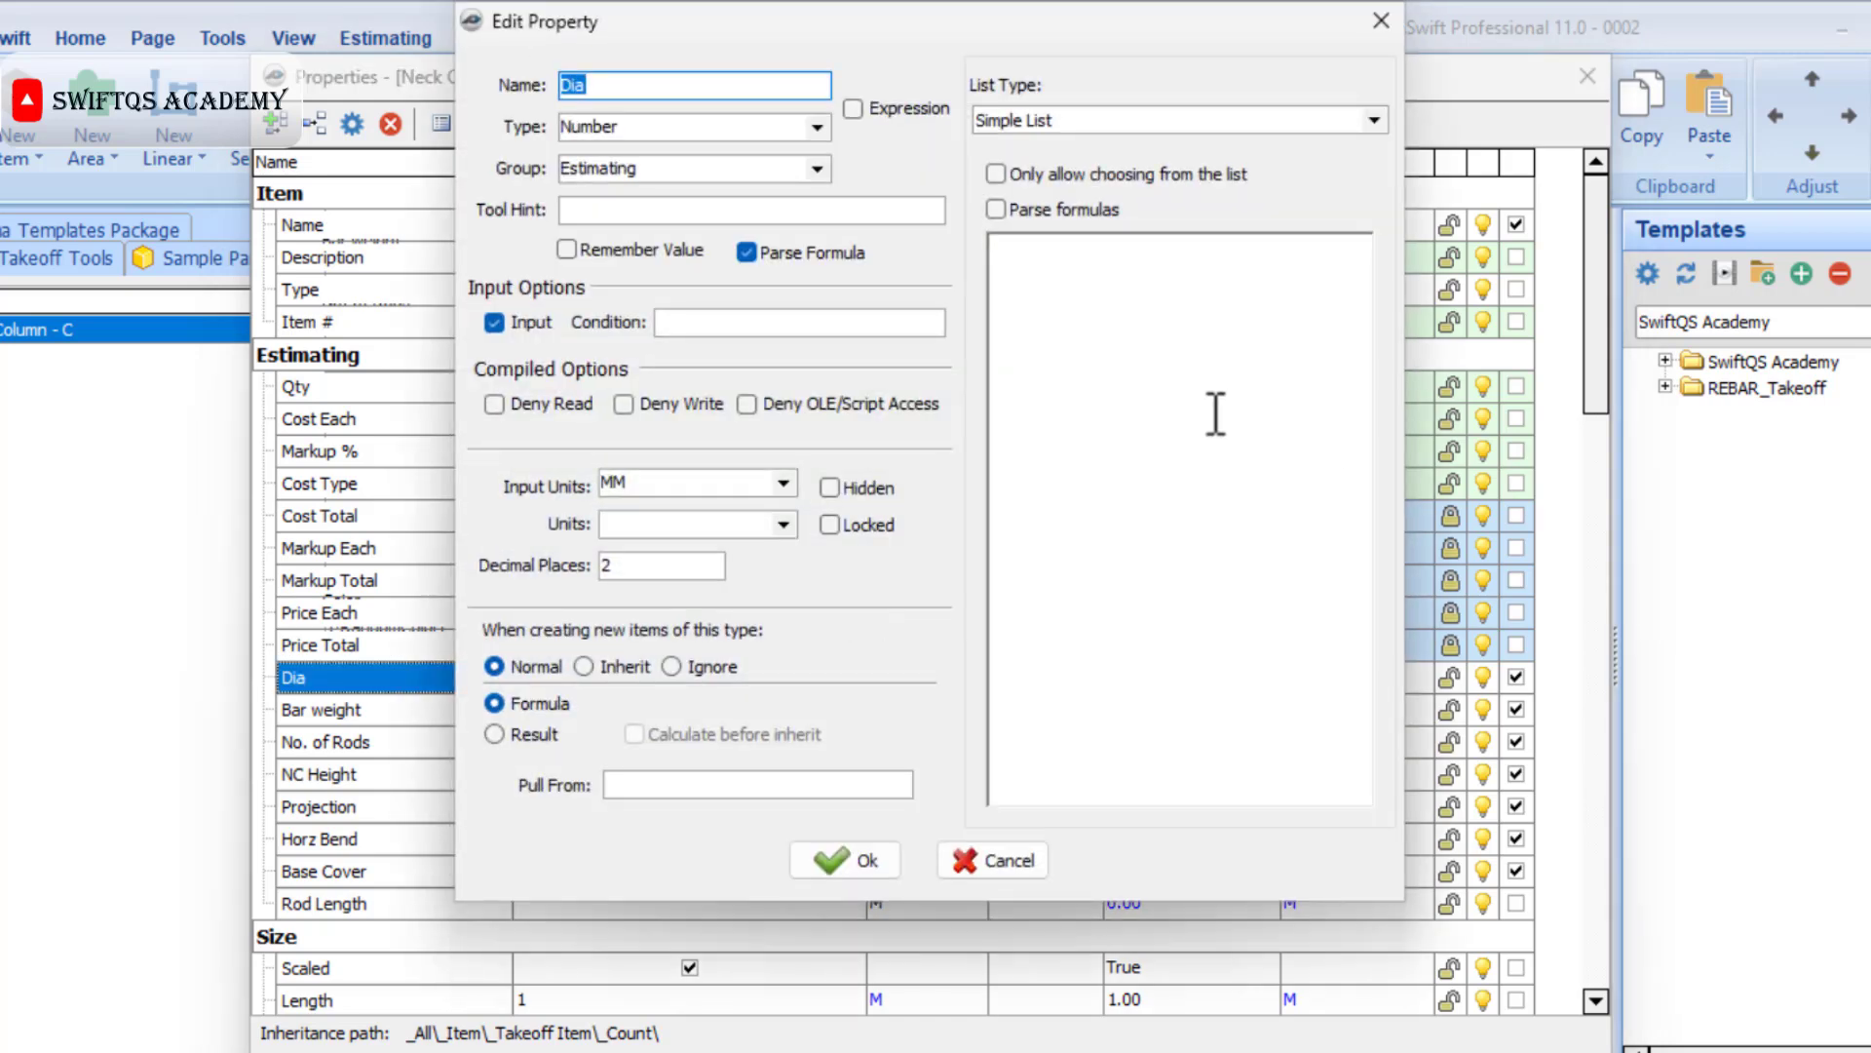
{"action": "left_click", "coordinate": [1096, 446]}
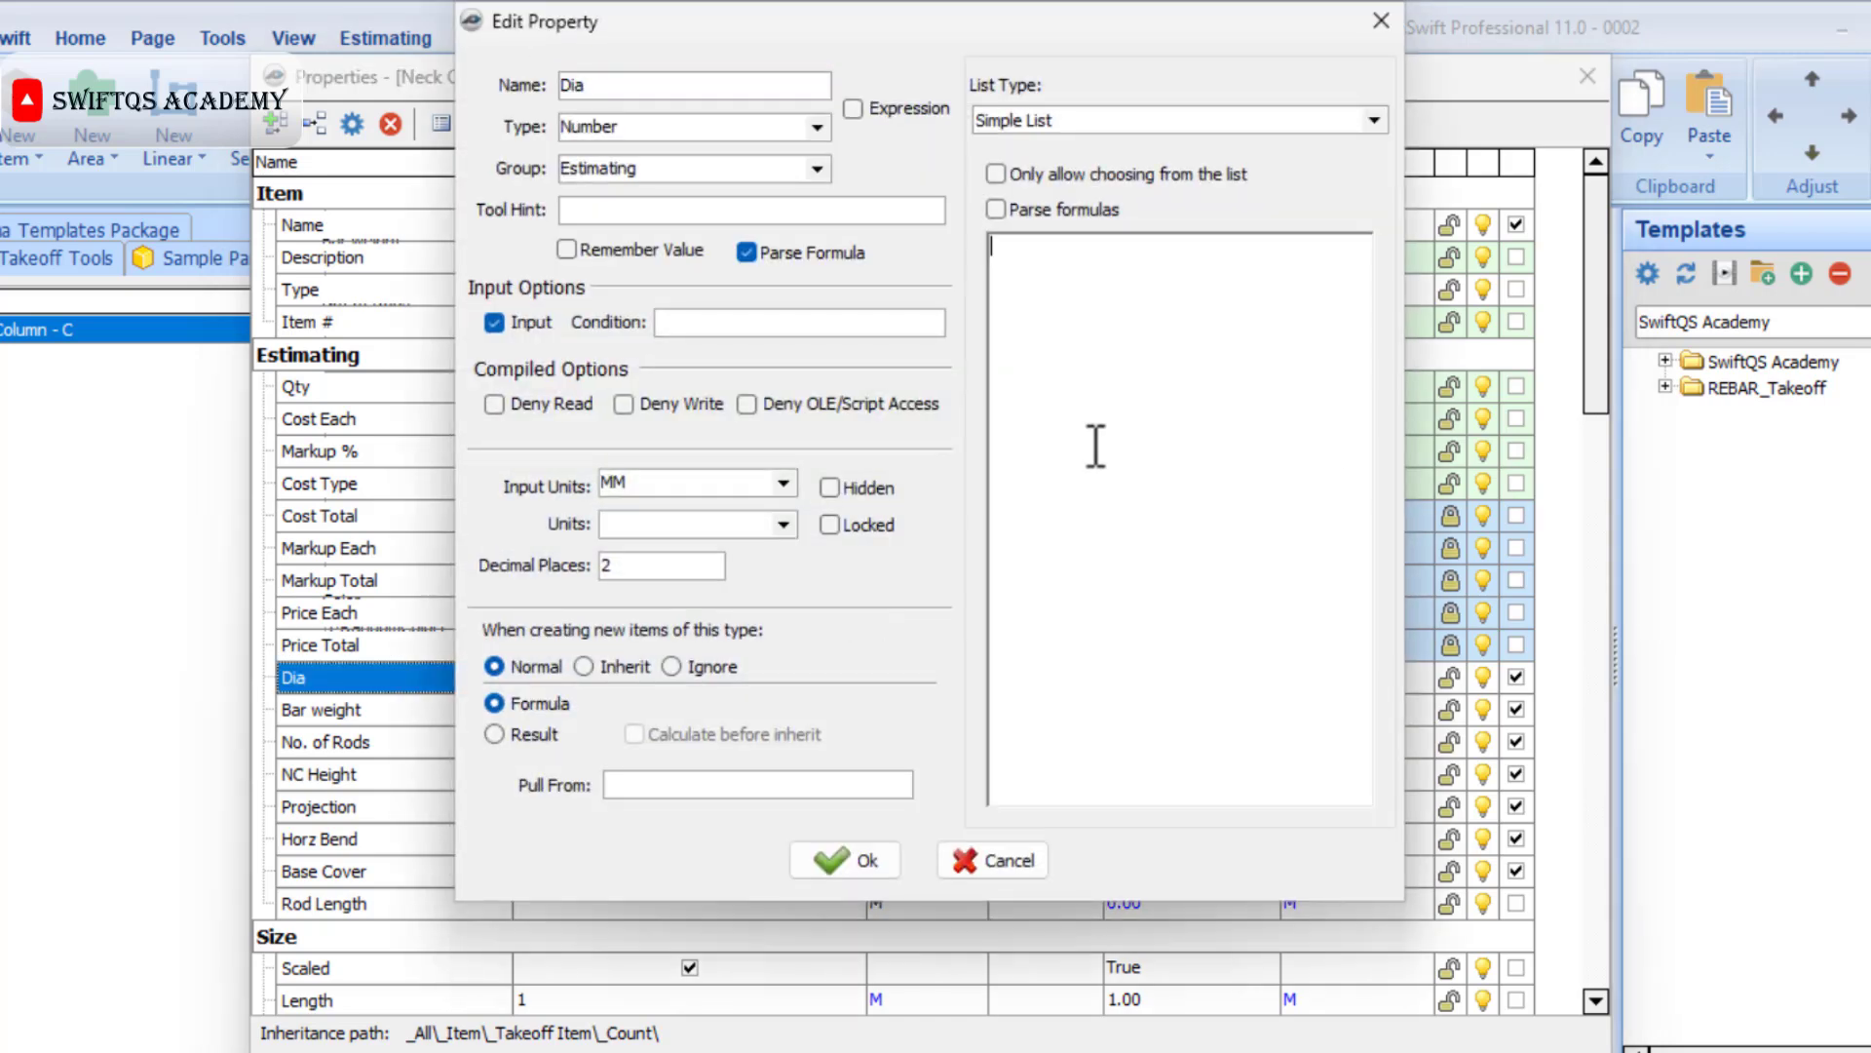
{"action": "type", "text": "08"}
{"action": "key", "text": "Return"}
{"action": "type", "text": "10"}
{"action": "key", "text": "Return"}
{"action": "type", "text": "12"}
{"action": "key", "text": "Return"}
{"action": "type", "text": "16"}
{"action": "left_click", "coordinate": [874, 846]}
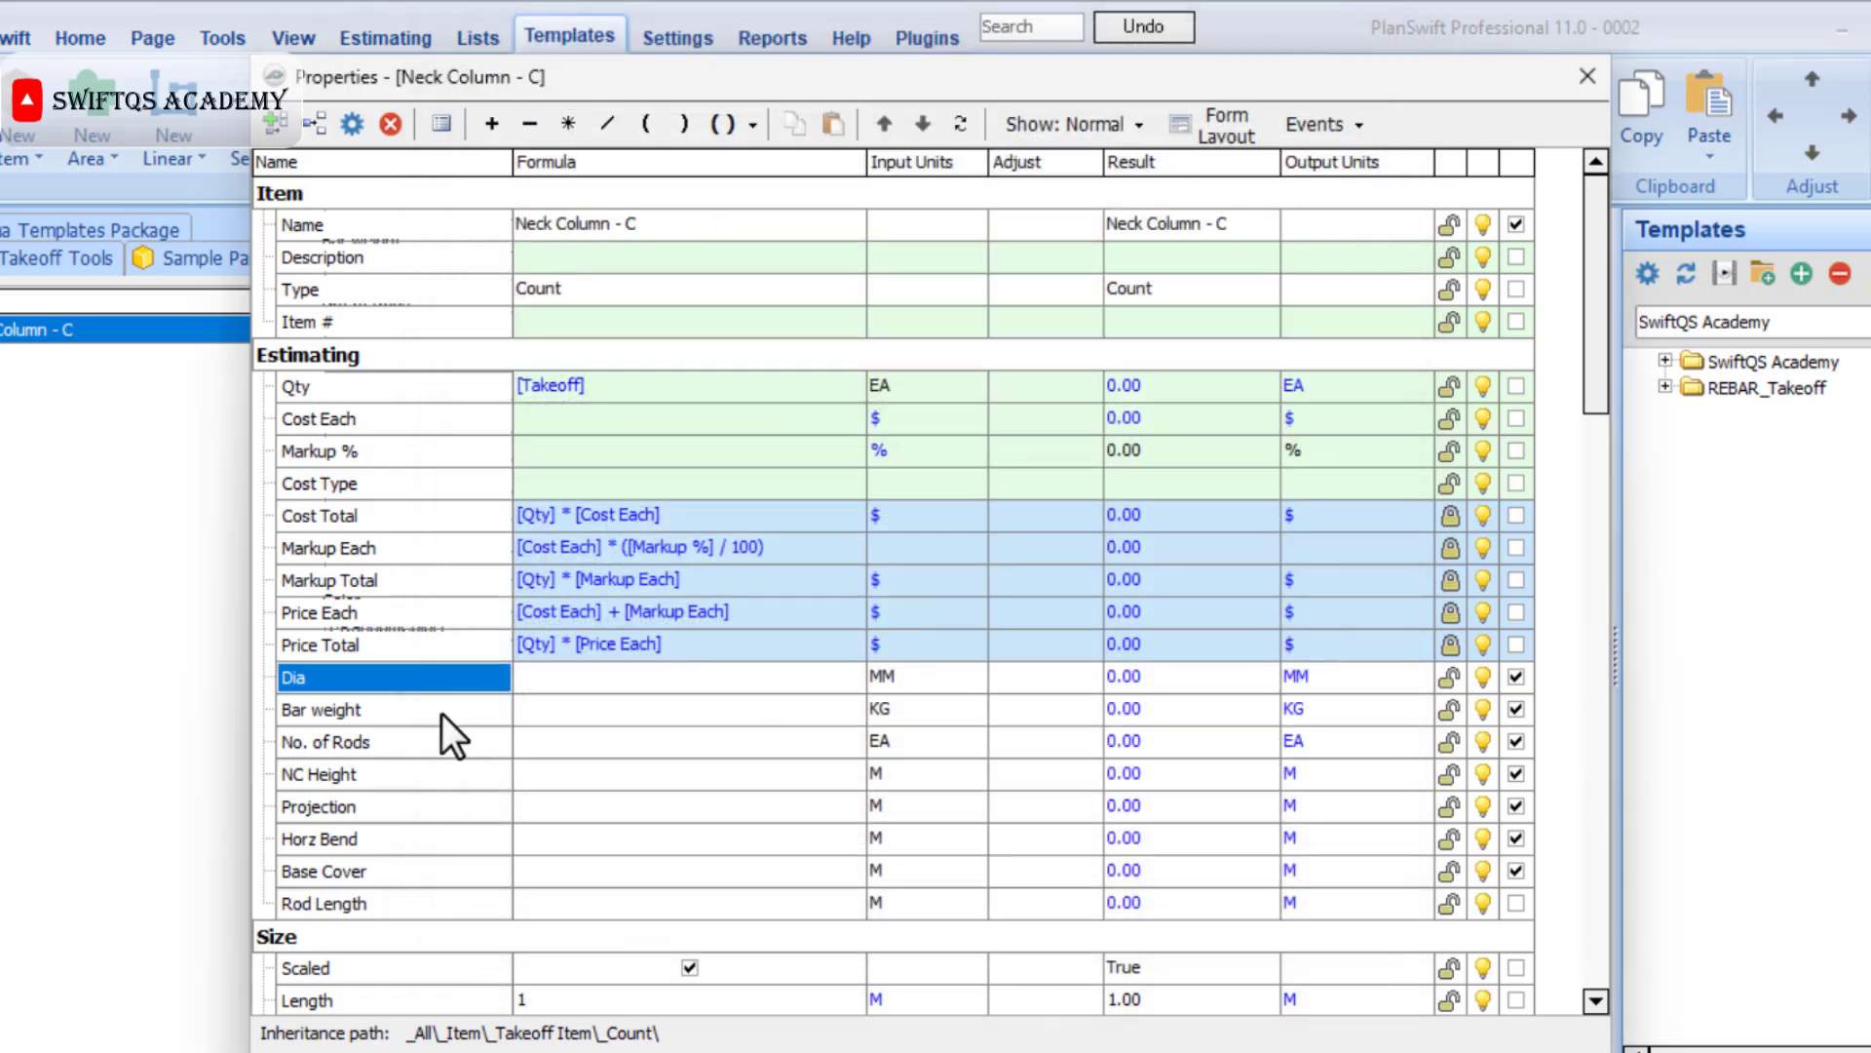
Enter the simple list values 0.395, 0.617, 0.888 and 1.578 for the Bar weight property.
{"action": "double_click", "coordinate": [441, 713]}
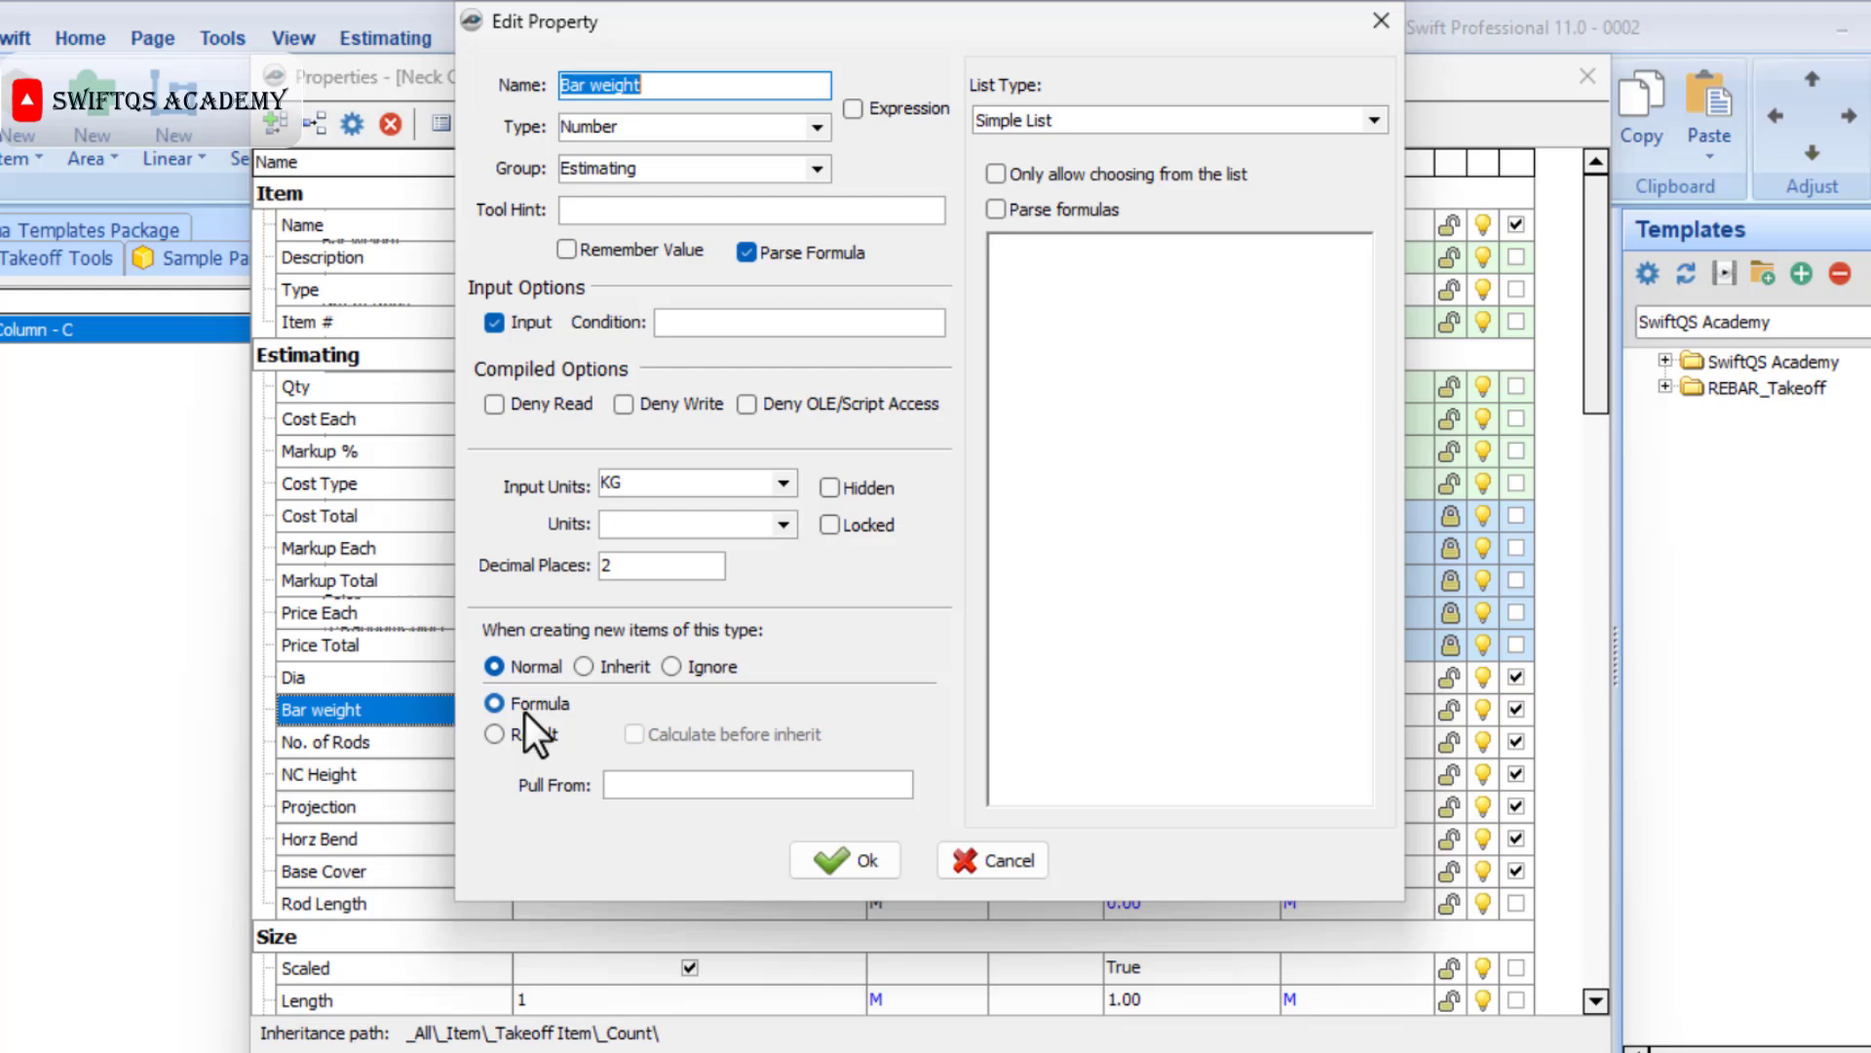
{"action": "left_click", "coordinate": [1050, 563]}
{"action": "type", "text": "0.395"}
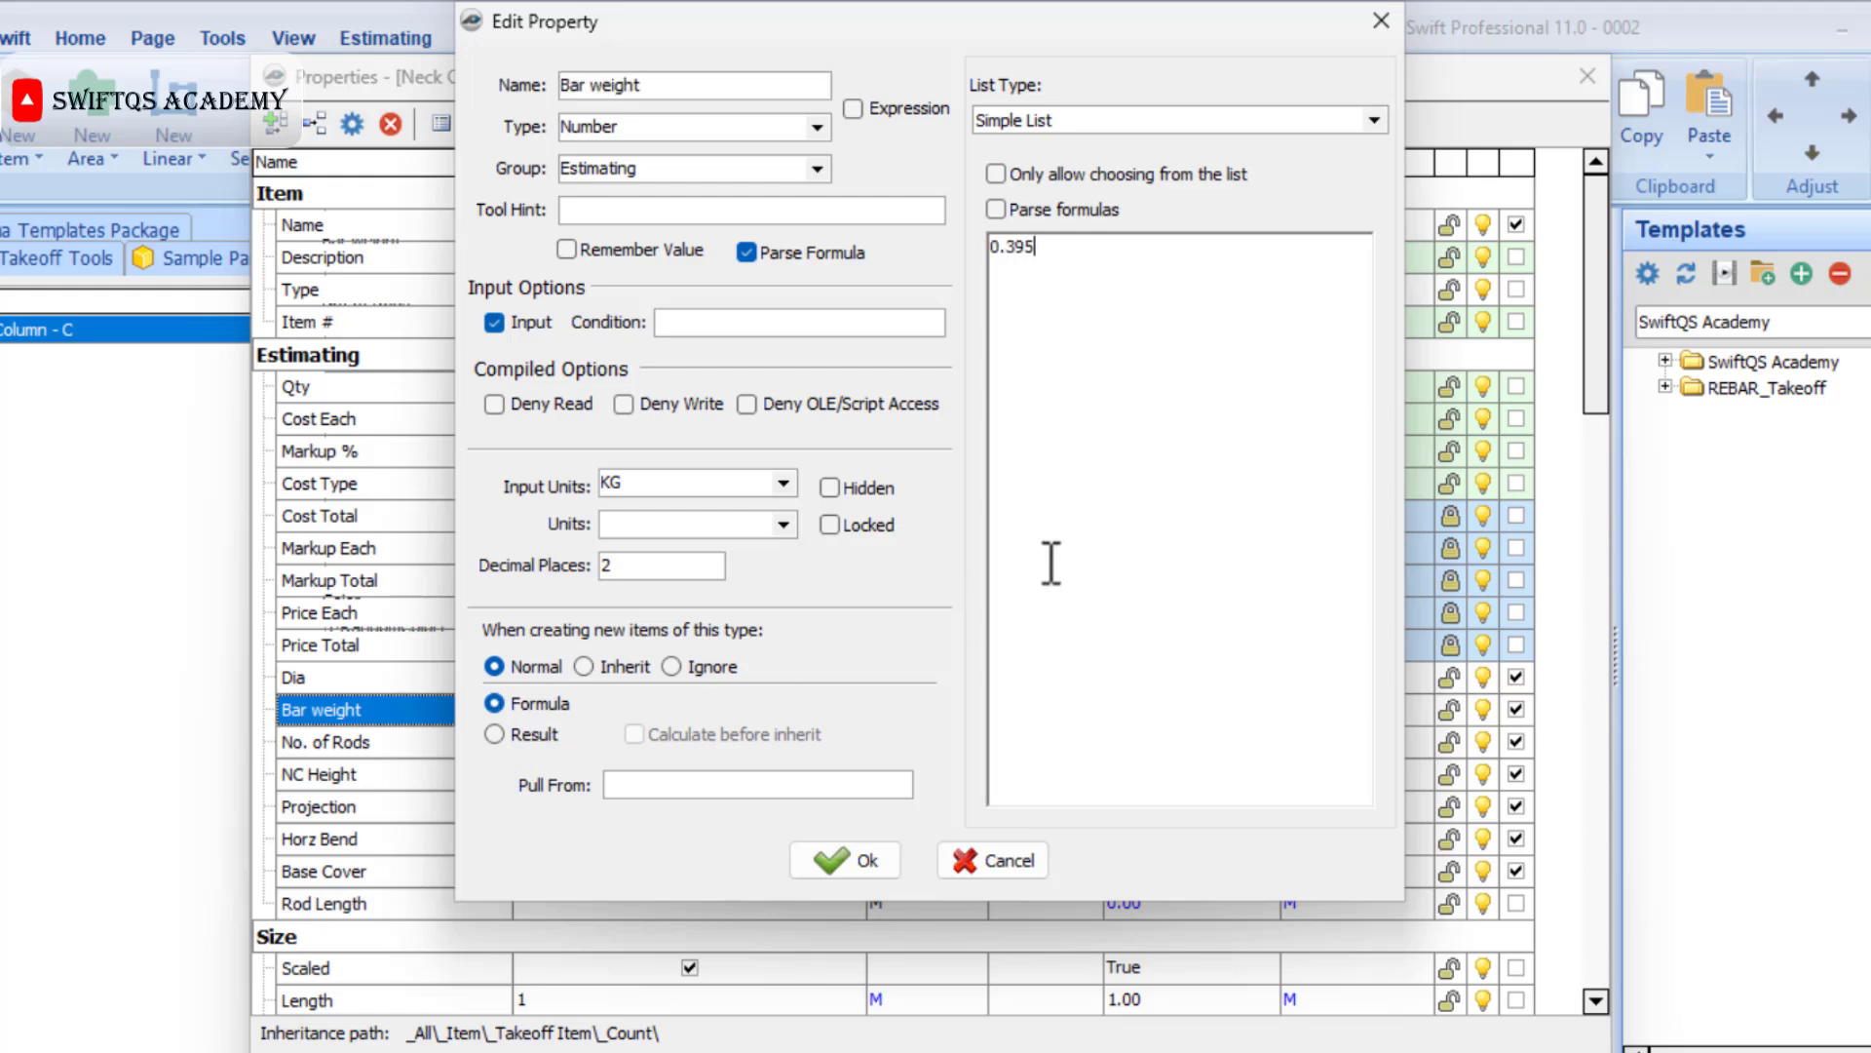
{"action": "key", "text": "Return"}
{"action": "type", "text": "0.617"}
{"action": "key", "text": "Return"}
{"action": "type", "text": "0.888"}
{"action": "key", "text": "Return"}
{"action": "type", "text": "1.578"}
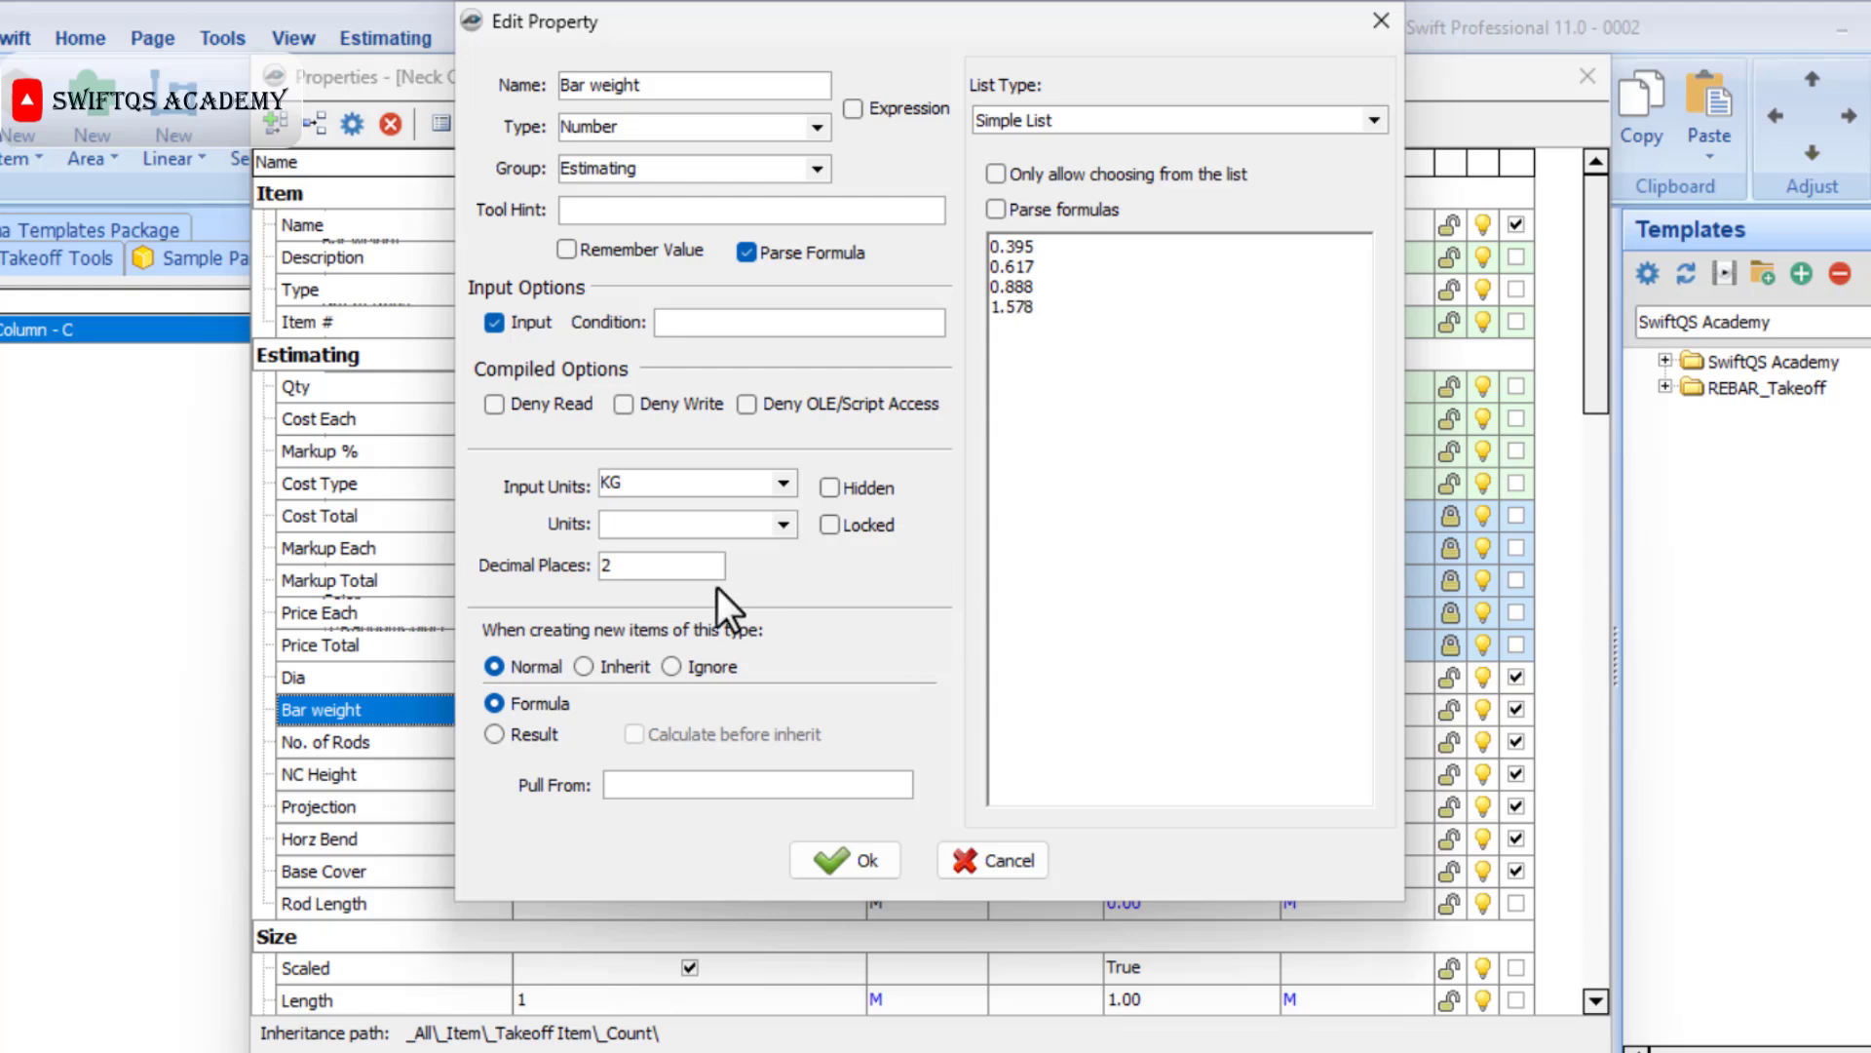
Set the decimal places of the Bar weight property to 3 and save the property.
{"action": "double_click", "coordinate": [652, 564]}
{"action": "type", "text": "3"}
{"action": "left_click", "coordinate": [842, 860]}
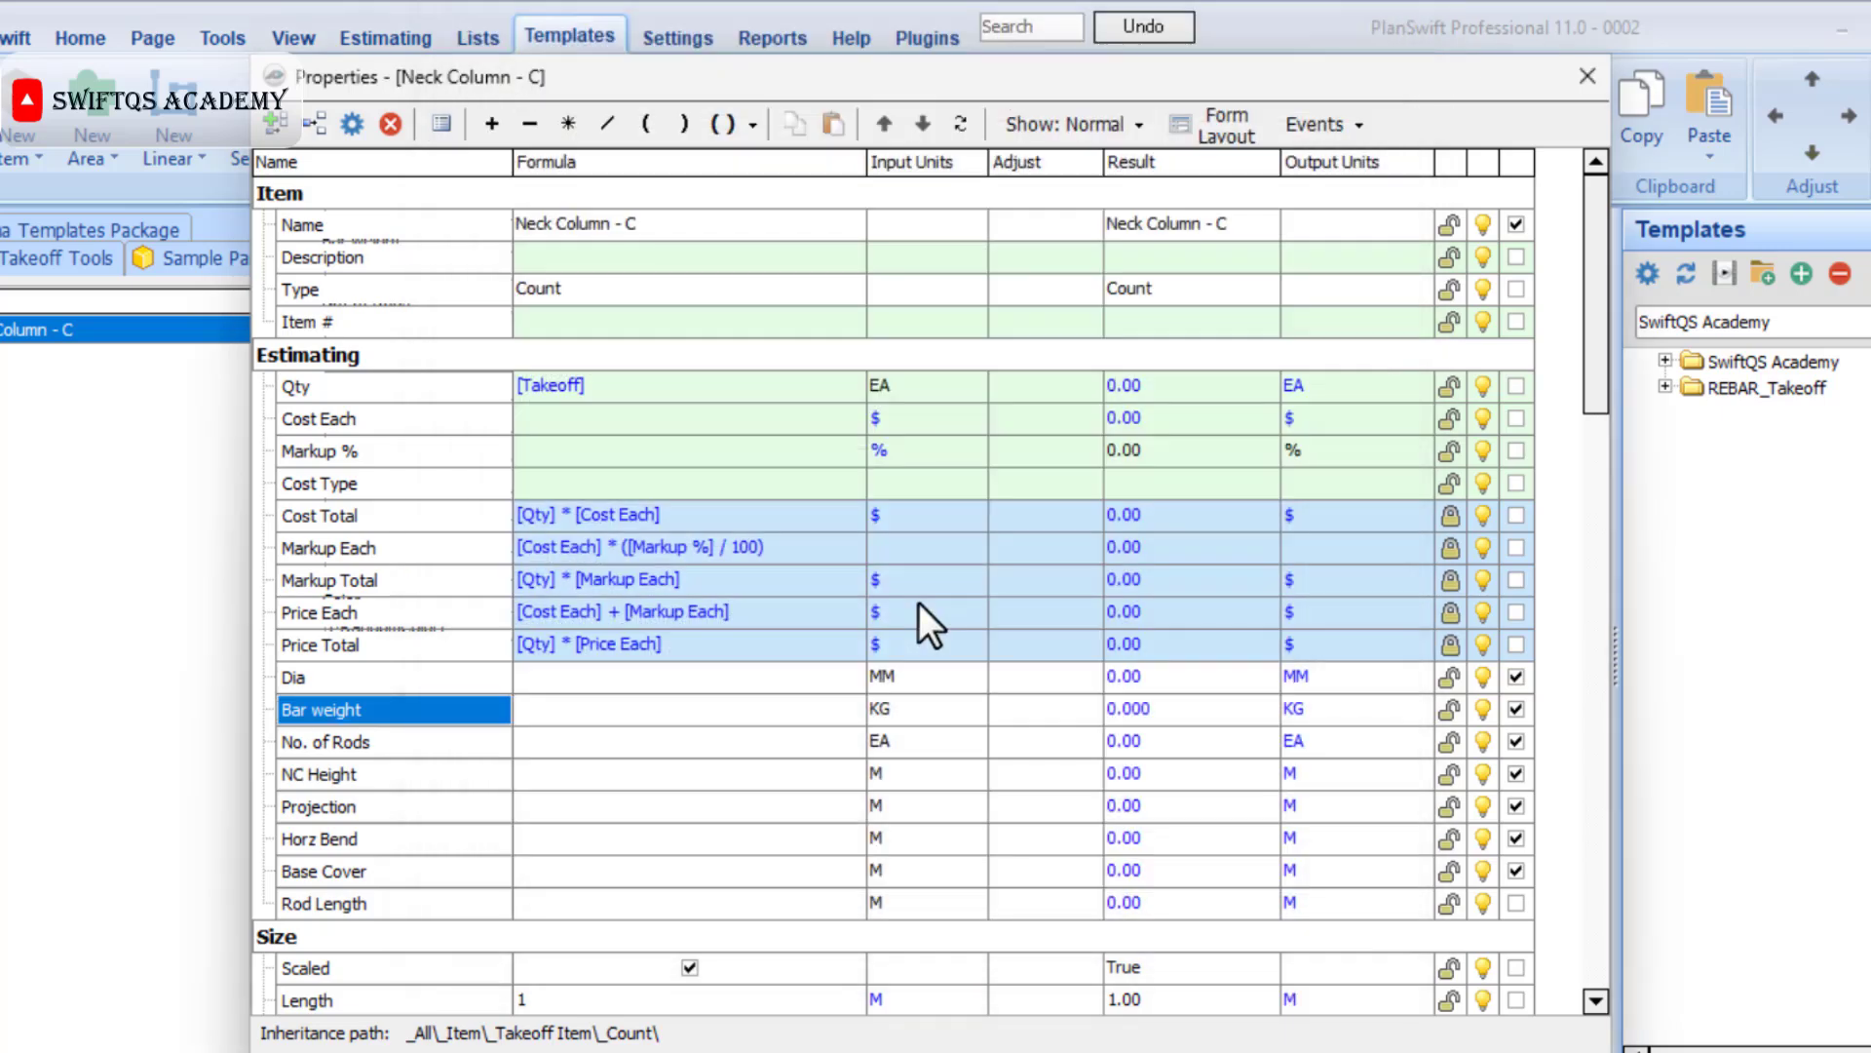
Give the No. of Rods property a simple list with the values 4, 6, 8, 10 and 12, and save the property.
{"action": "double_click", "coordinate": [396, 749]}
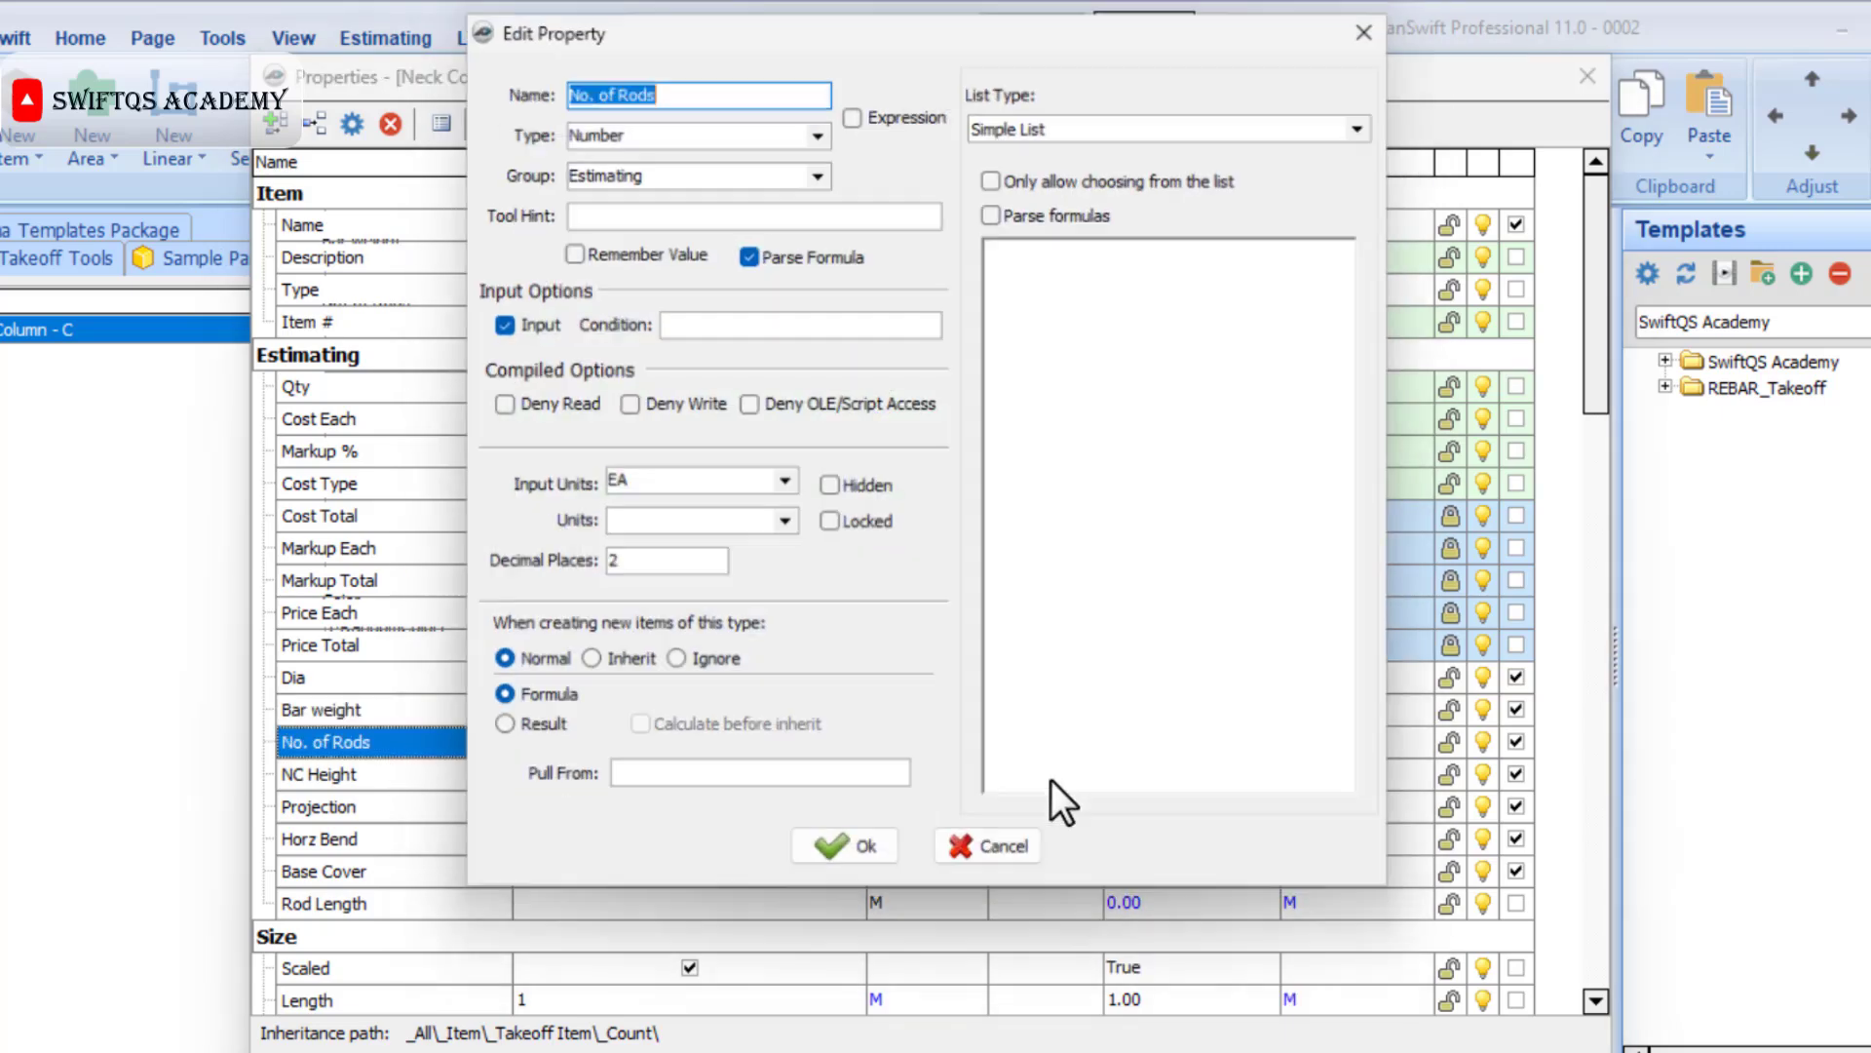
{"action": "left_click", "coordinate": [1114, 614]}
{"action": "type", "text": "4 6"}
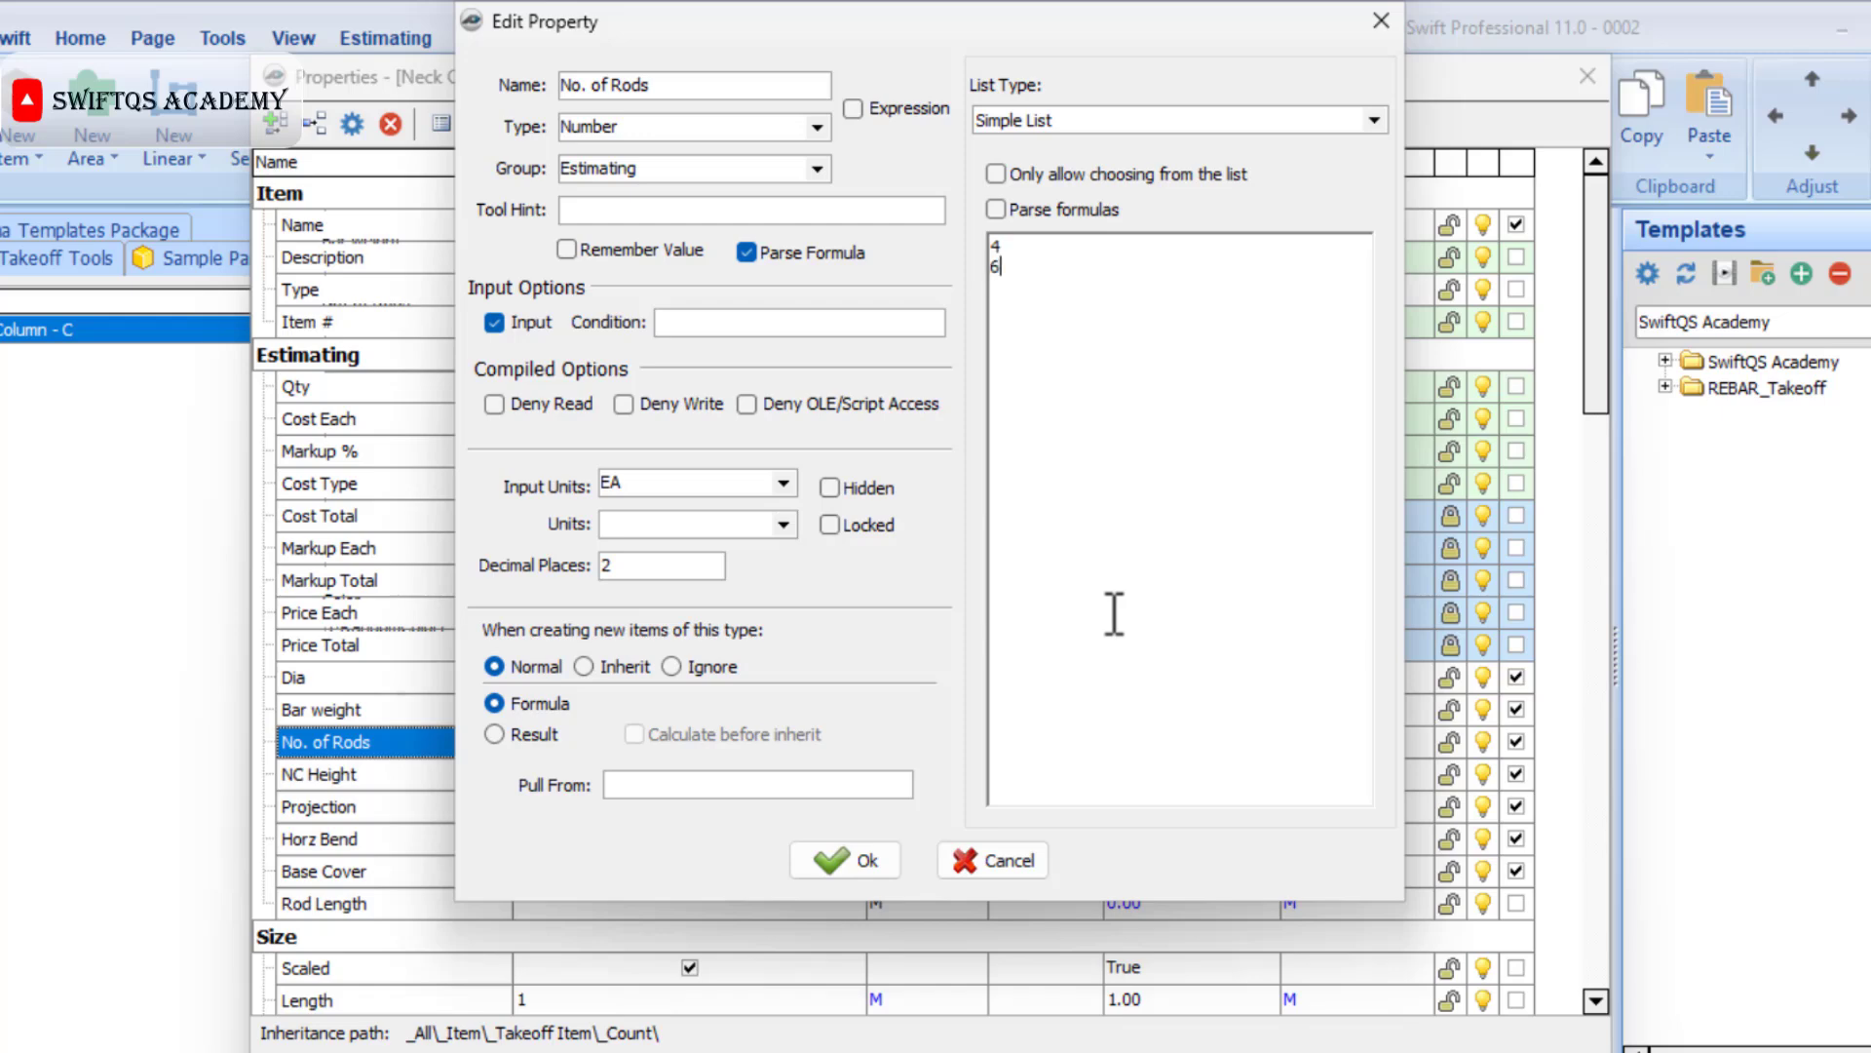
{"action": "type", "text": " 8 10 12"}
{"action": "left_click", "coordinate": [842, 859]}
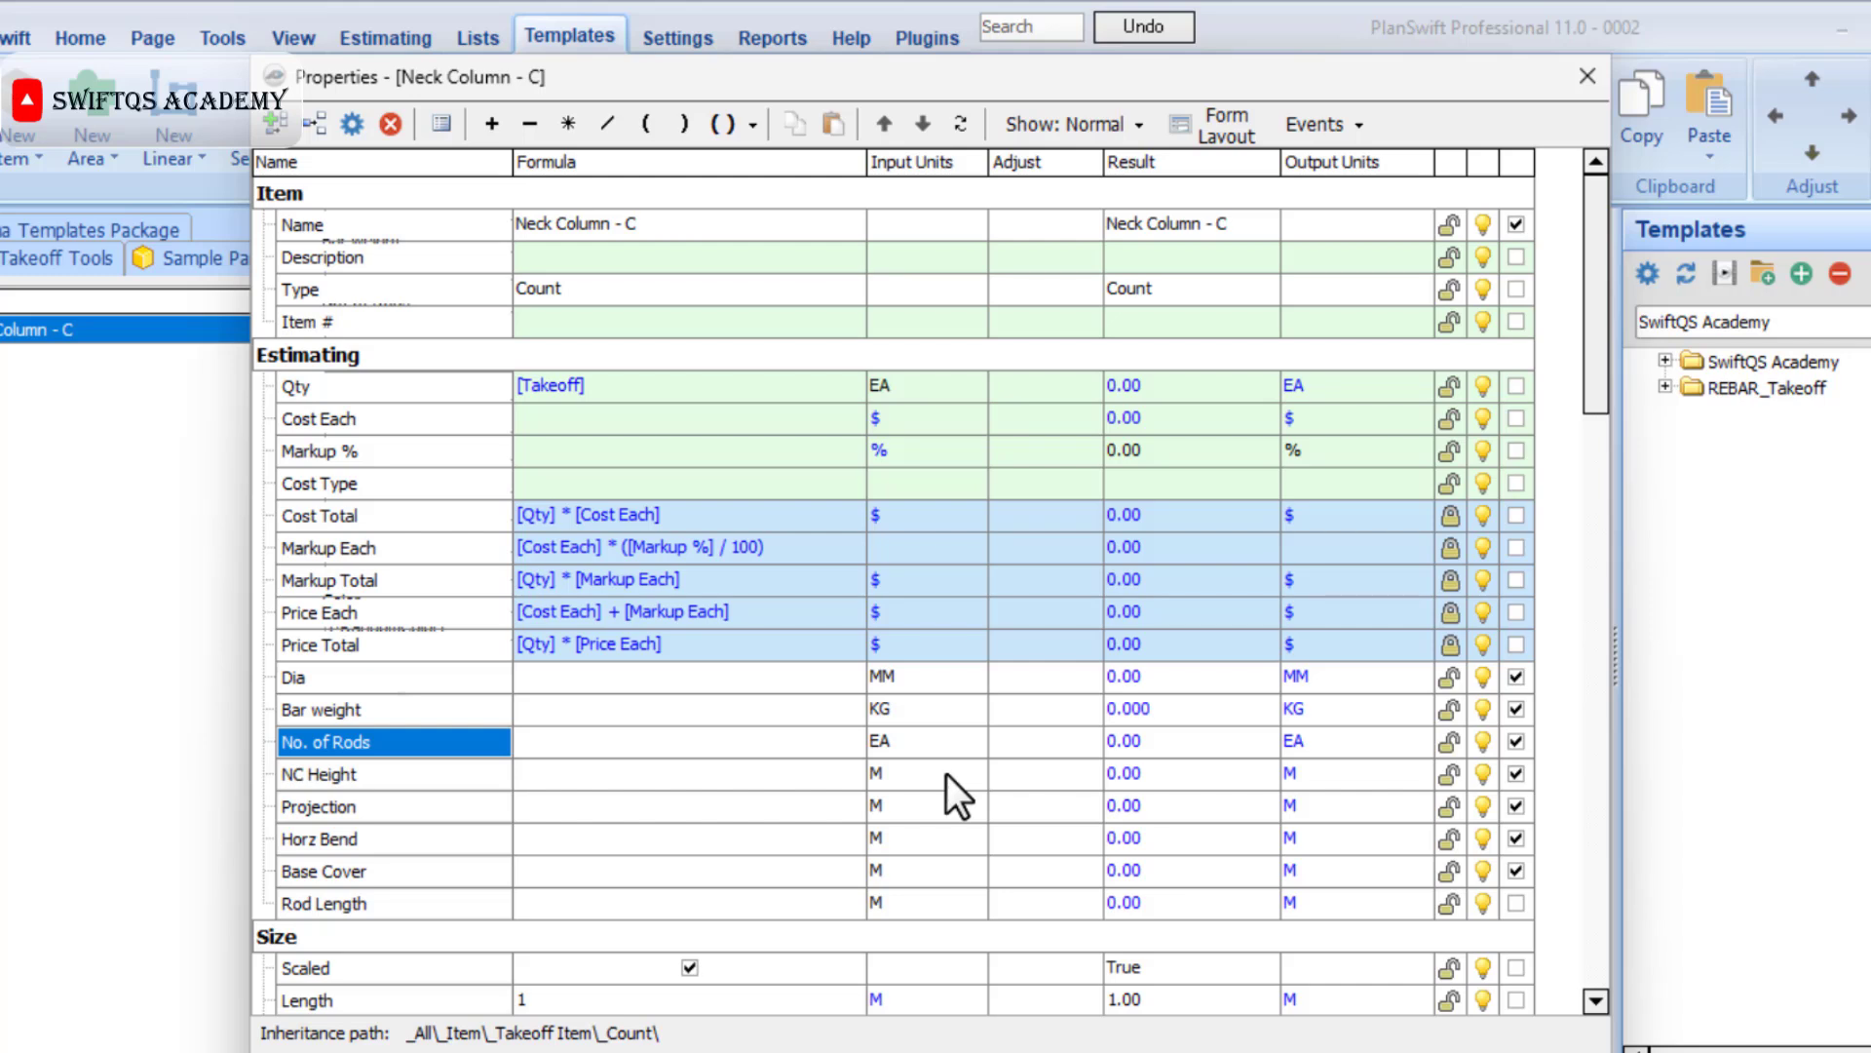
Set the template's default values to 16 for Dia, 1.578 for Bar weight and 0.05 for Base Cover.
{"action": "left_click", "coordinate": [854, 670]}
{"action": "left_click", "coordinate": [851, 675]}
{"action": "left_click", "coordinate": [698, 760]}
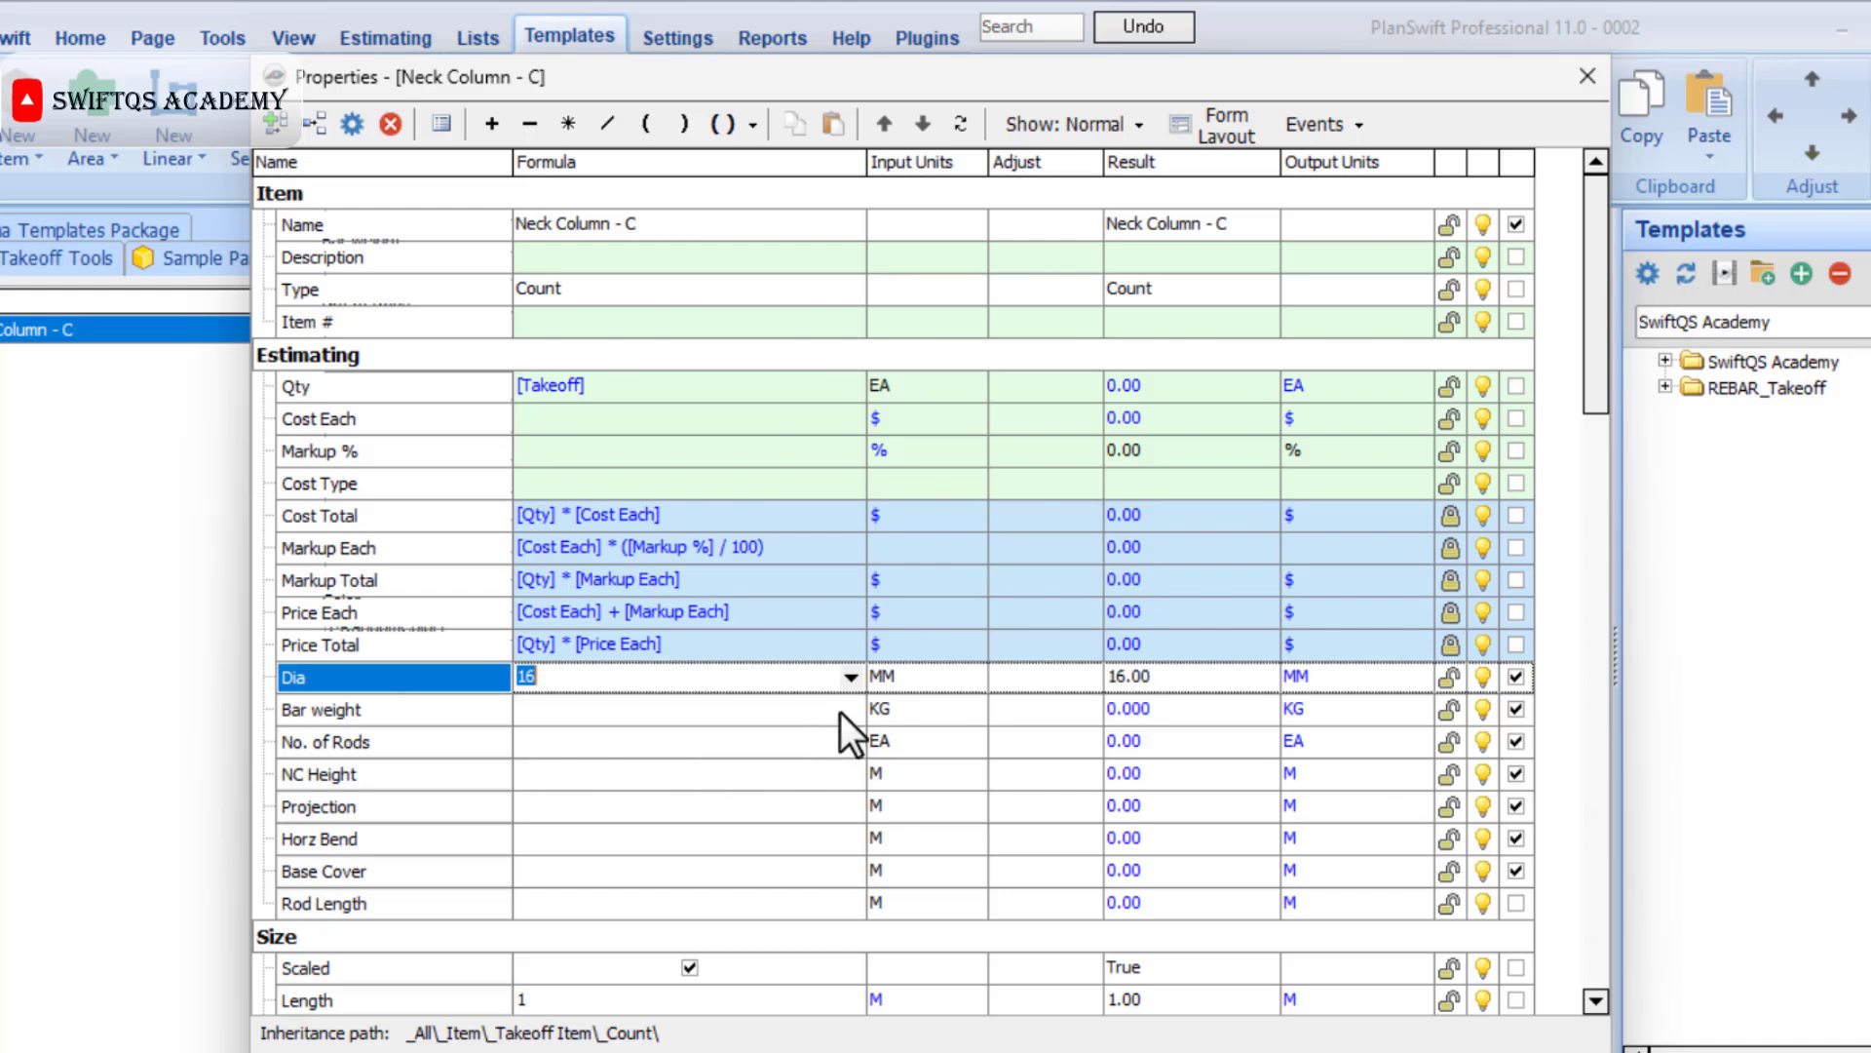
{"action": "left_click", "coordinate": [850, 710]}
{"action": "left_click", "coordinate": [850, 710]}
{"action": "left_click", "coordinate": [688, 809]}
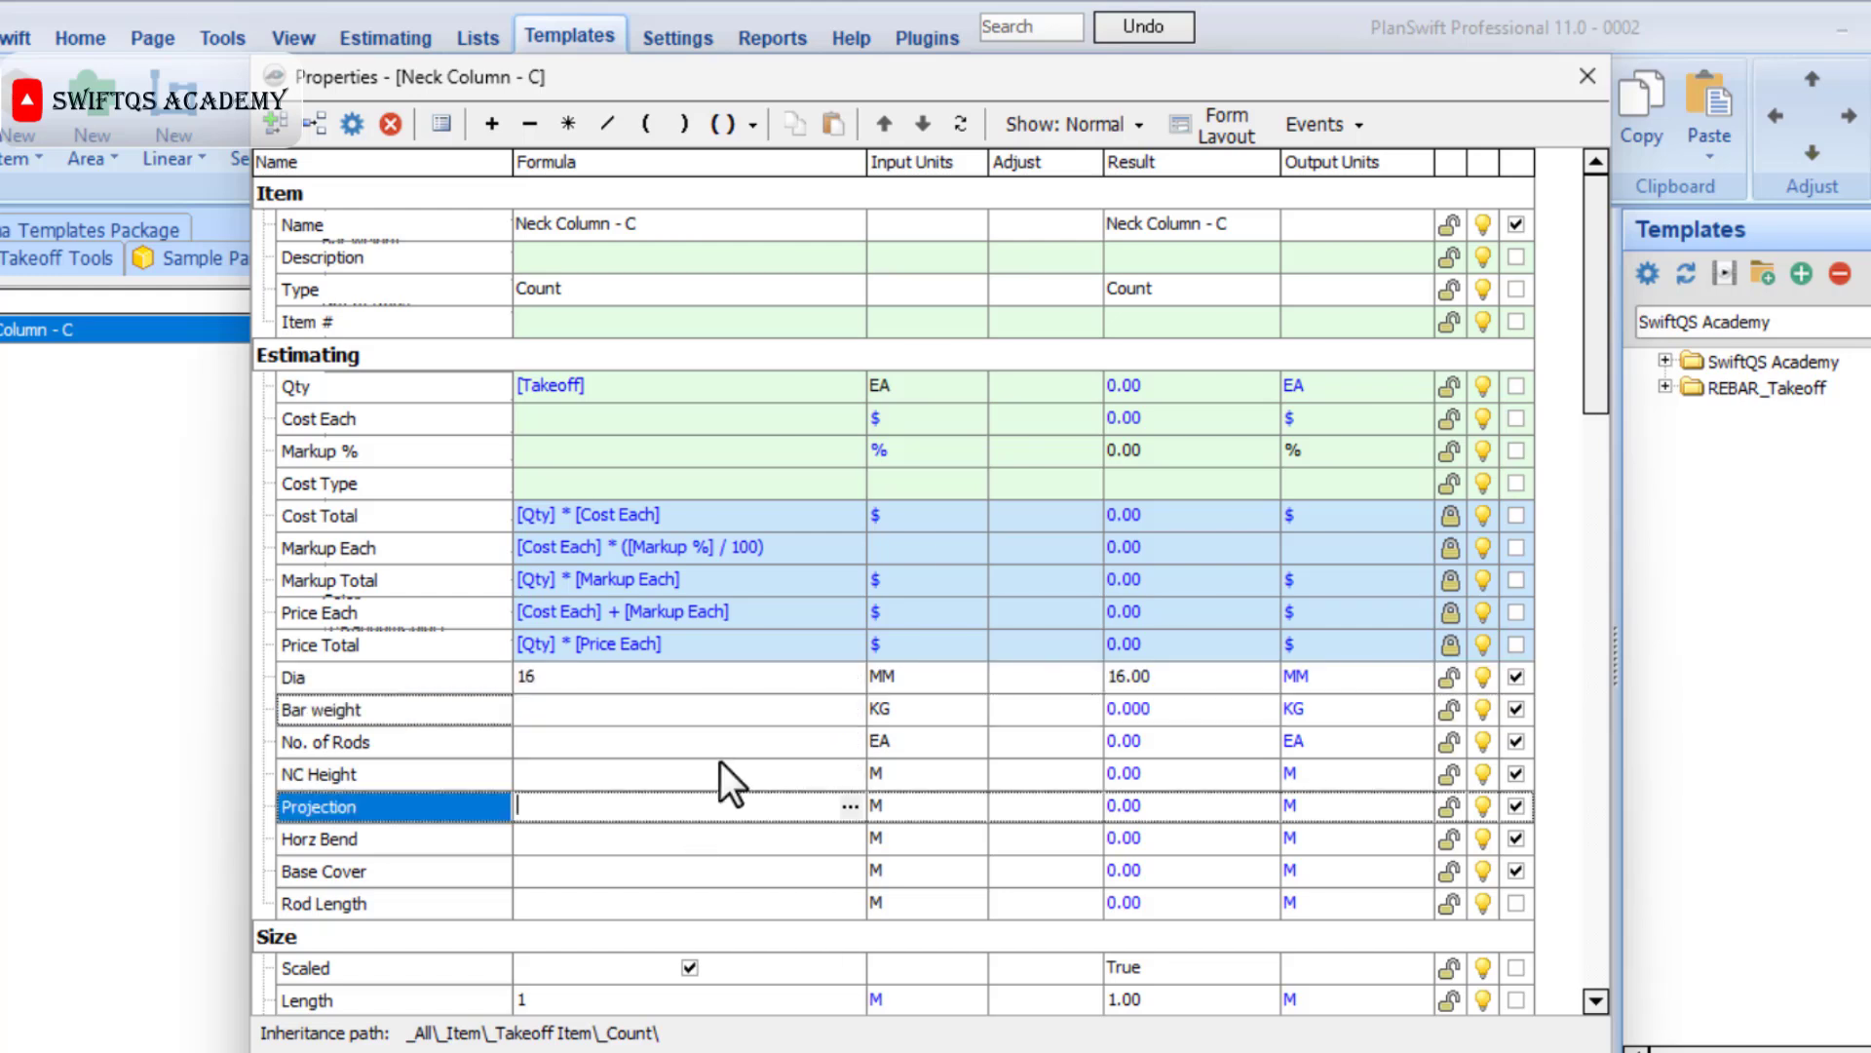
{"action": "left_click", "coordinate": [850, 711]}
{"action": "left_click", "coordinate": [850, 711]}
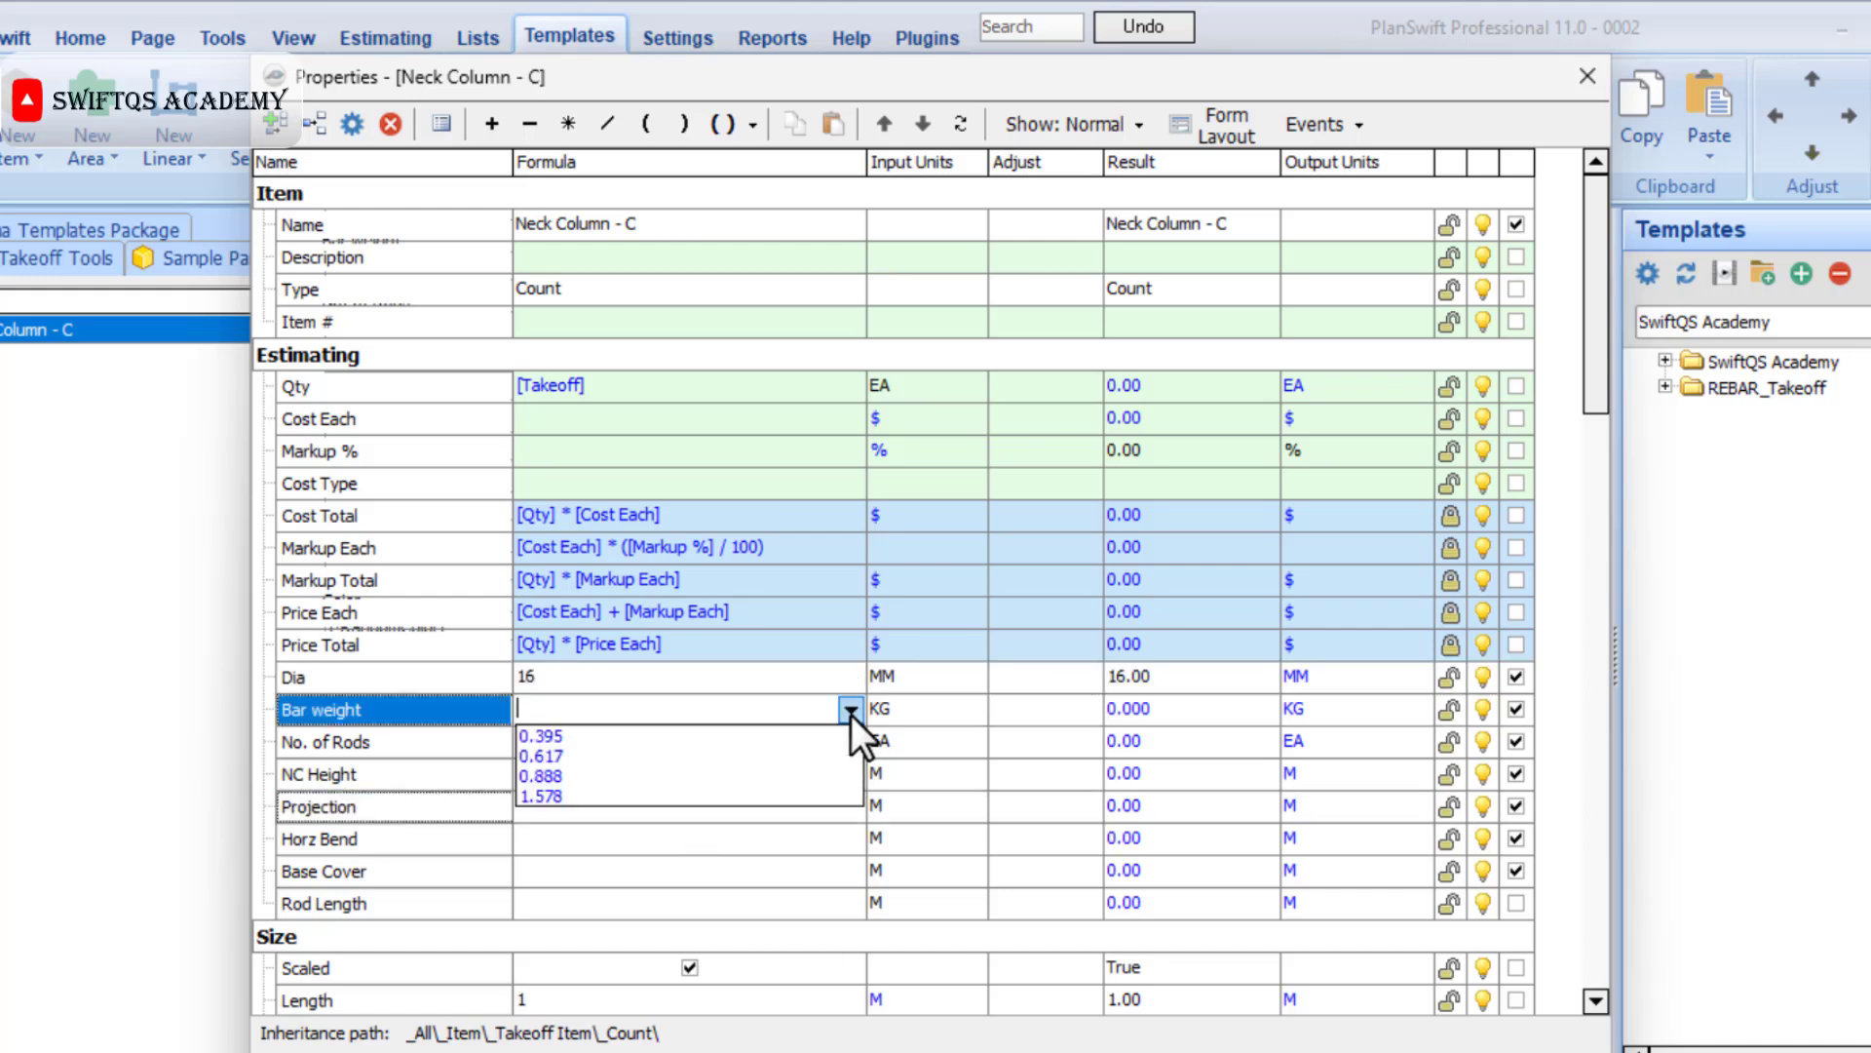
{"action": "left_click", "coordinate": [688, 795]}
{"action": "left_click", "coordinate": [620, 867]}
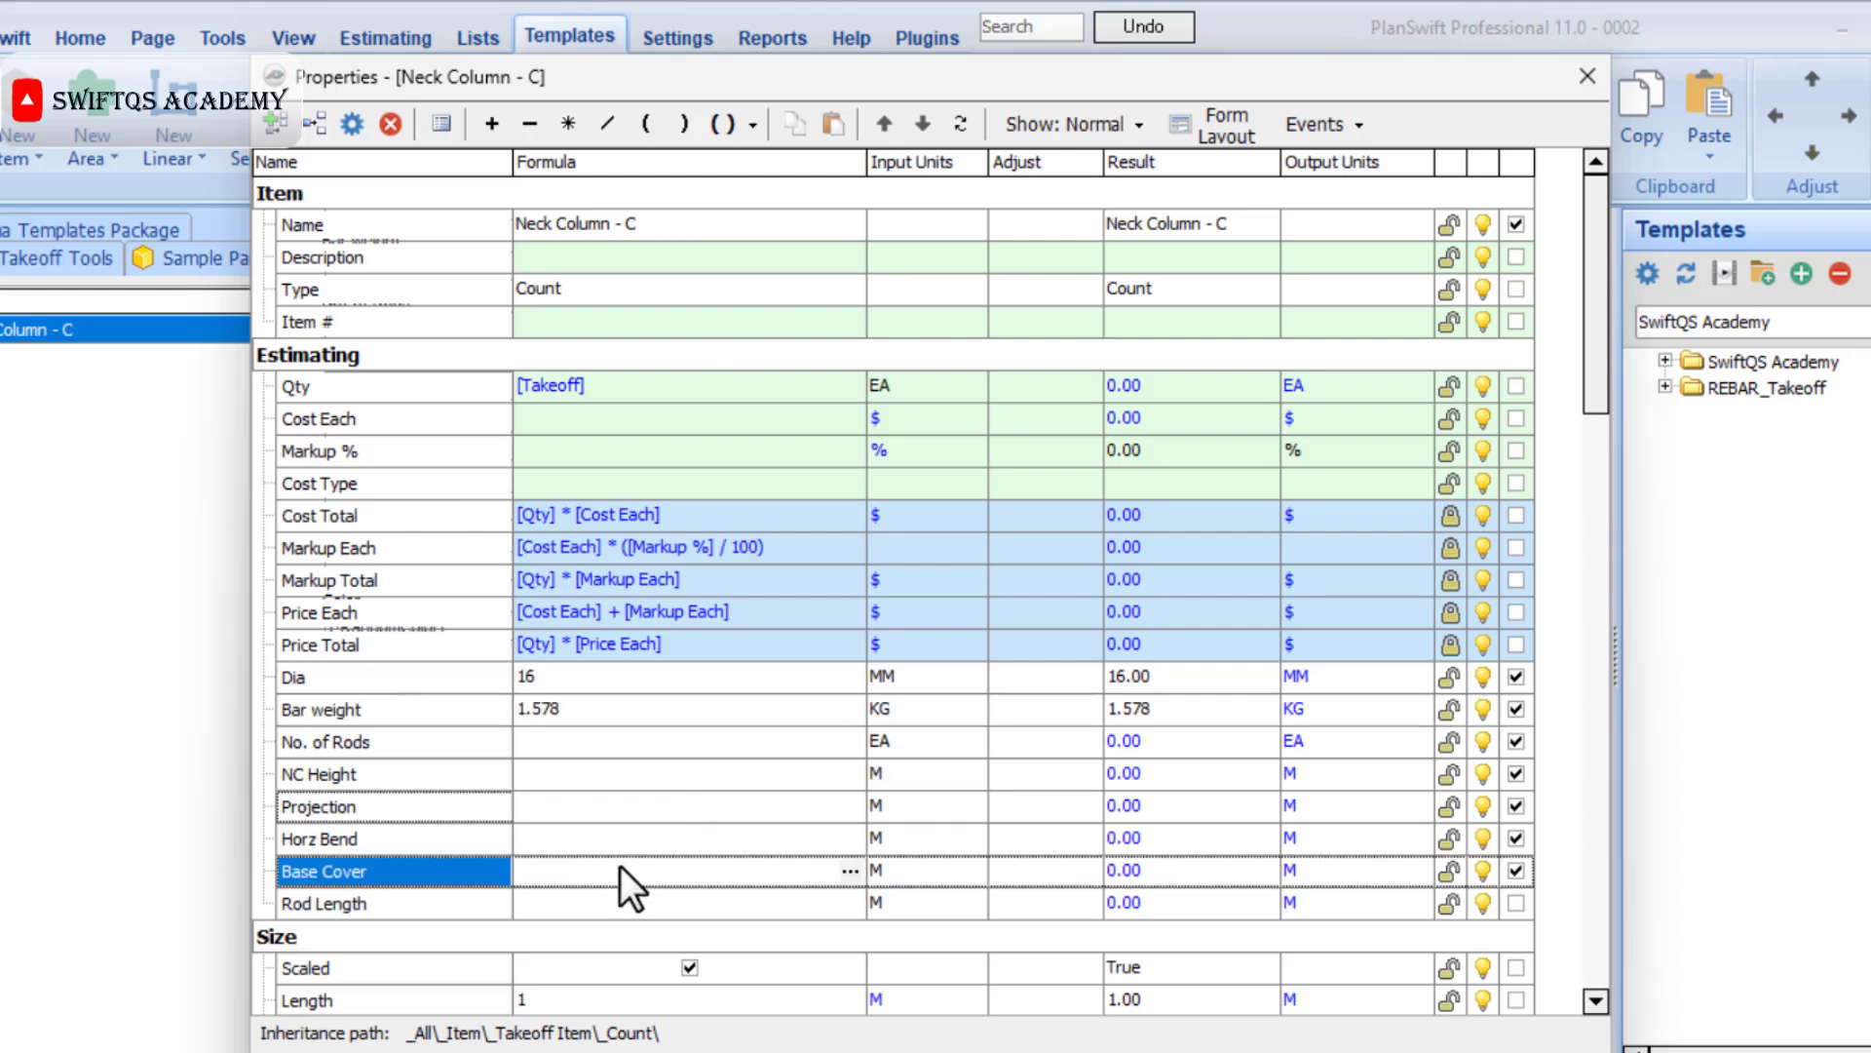
{"action": "type", "text": "0.05"}
Build the Rod Length formula as [NC Height] + [Projection] + [Horz Bend] - [Base Cover].
{"action": "left_click", "coordinate": [582, 895]}
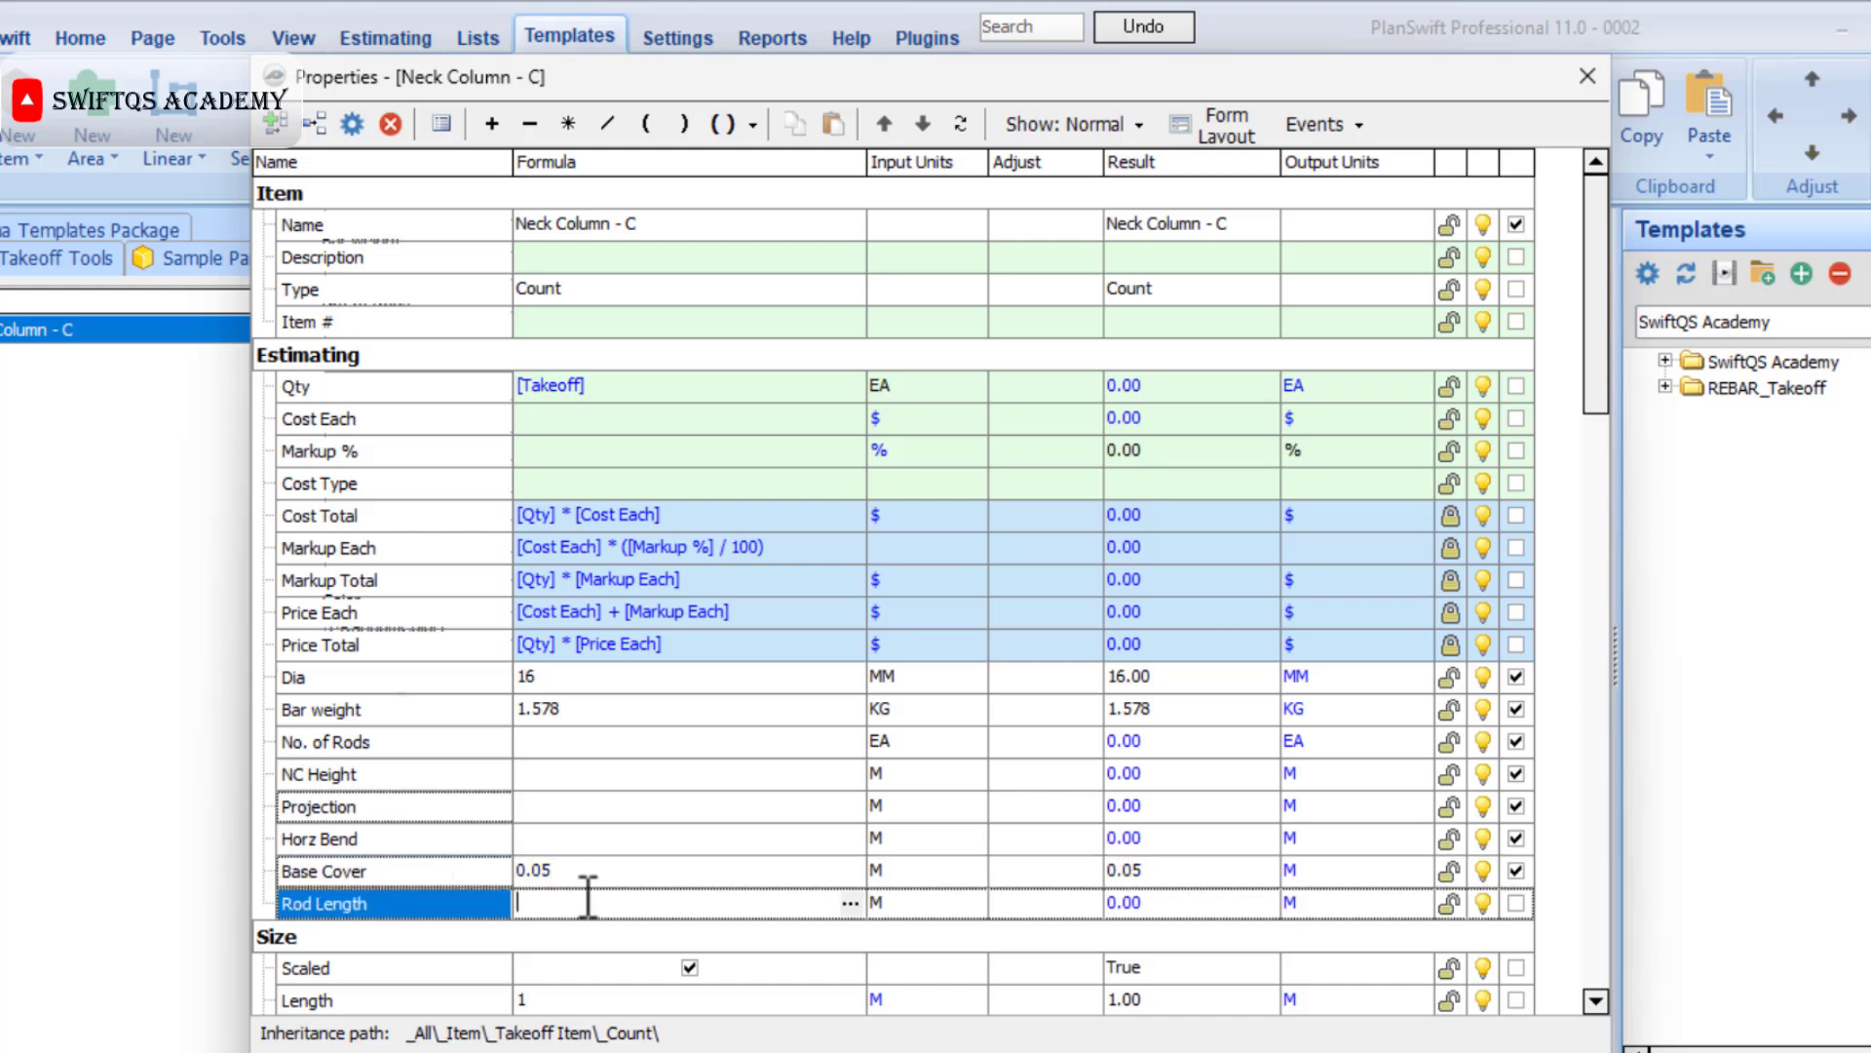
{"action": "left_click_drag", "start_coordinate": [458, 782], "coordinate": [570, 904]}
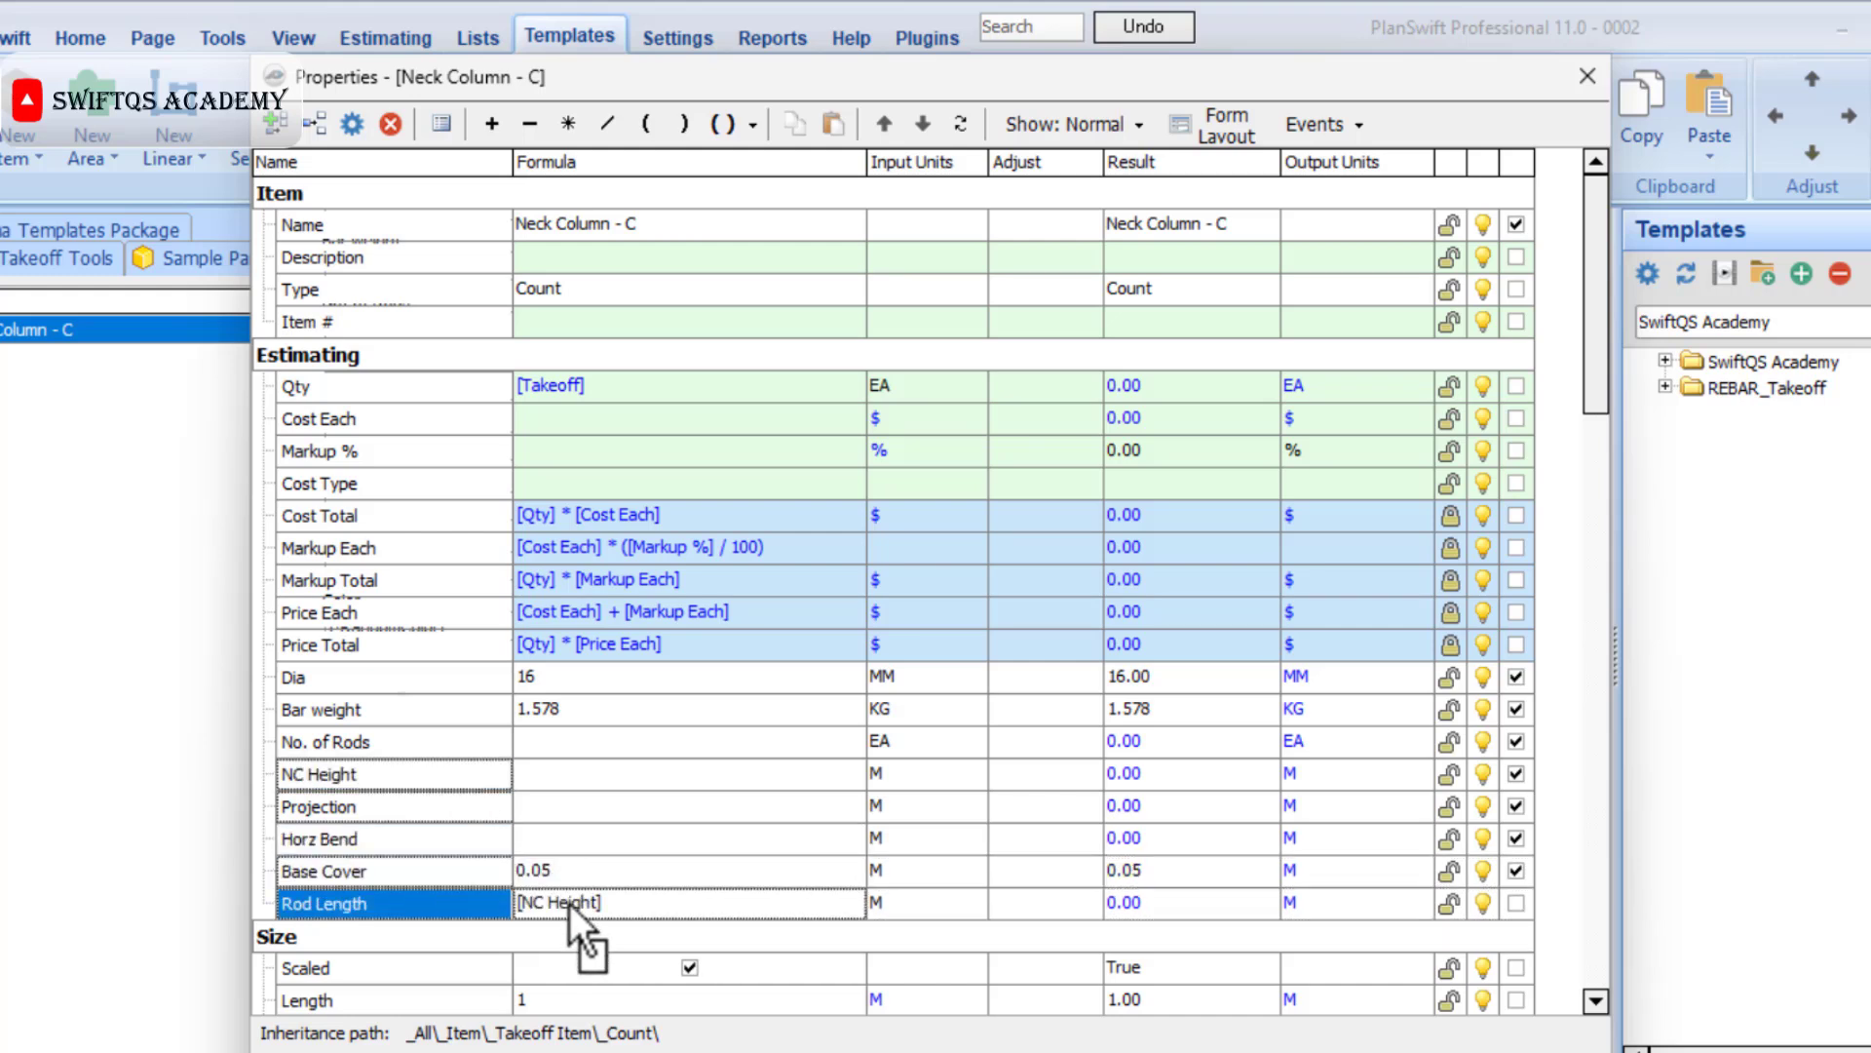
{"action": "left_click", "coordinate": [499, 130]}
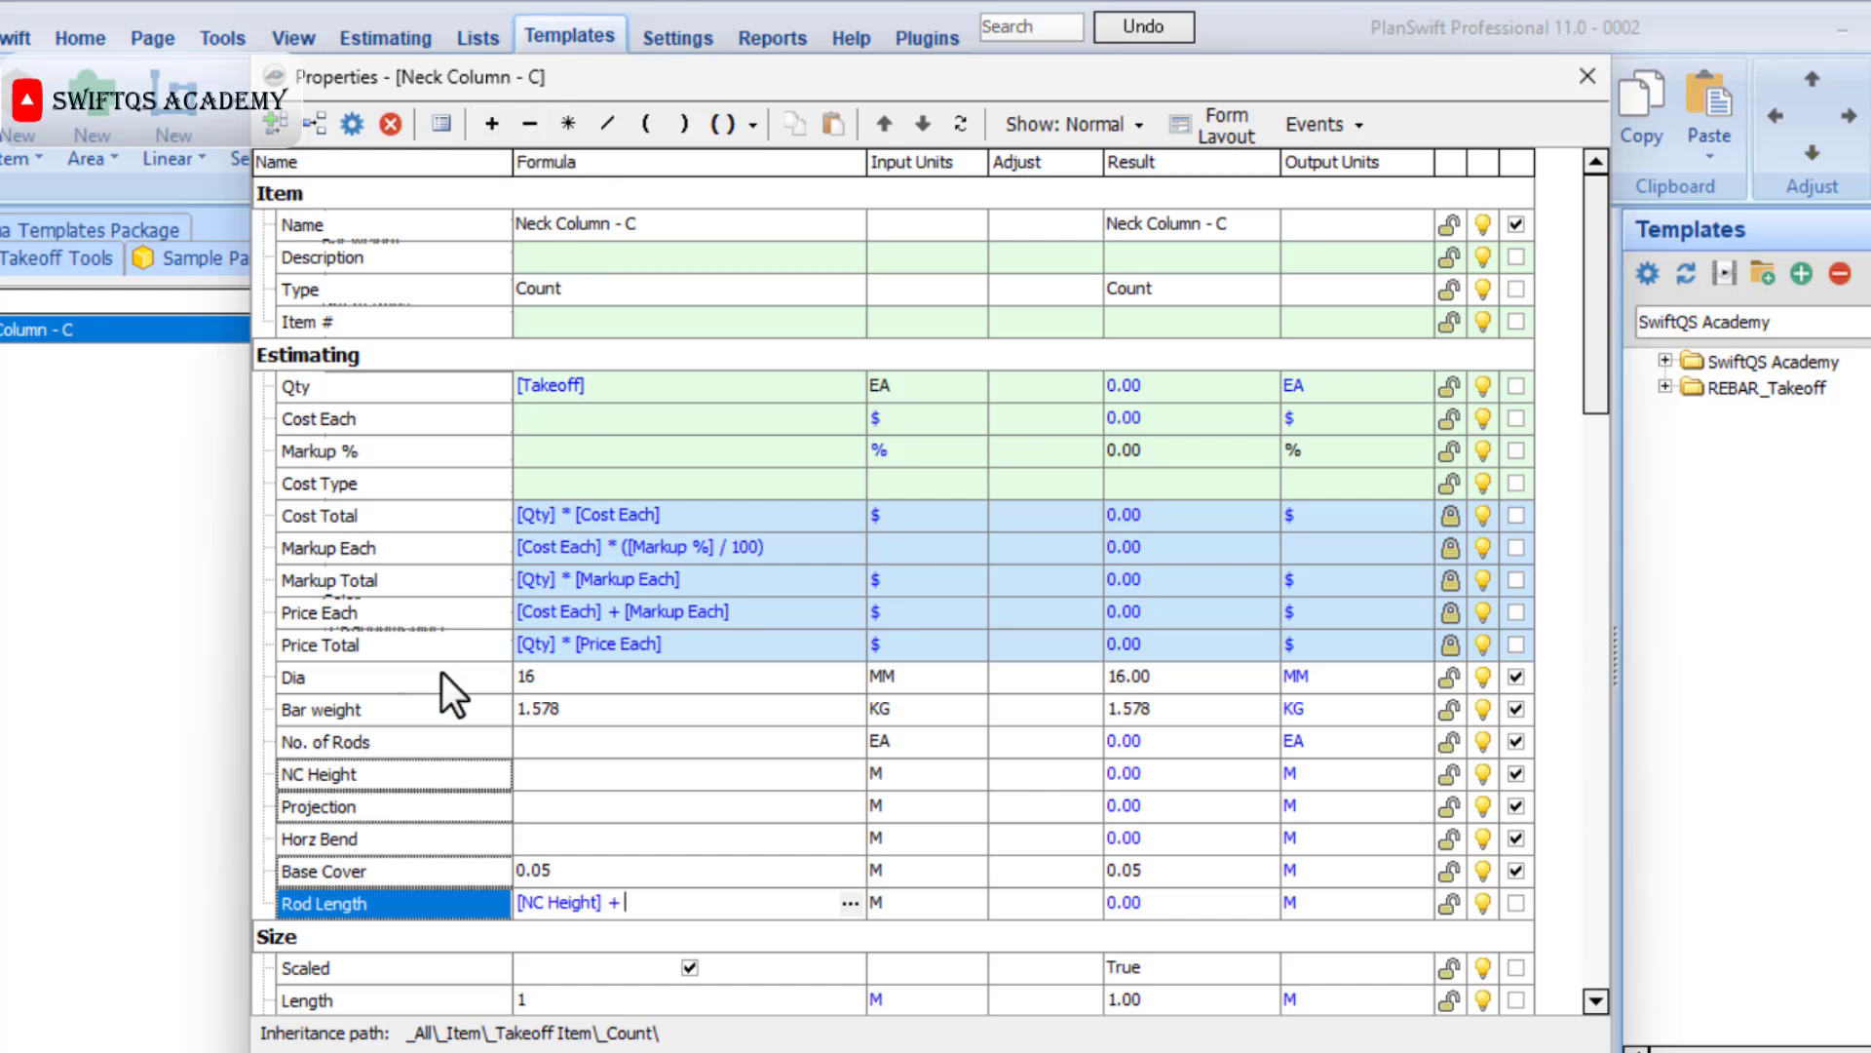
{"action": "mouse_move", "coordinate": [641, 910]}
{"action": "left_mouse_down"}
{"action": "mouse_move", "coordinate": [693, 903]}
{"action": "mouse_move", "coordinate": [670, 900]}
{"action": "left_mouse_up"}
{"action": "left_click", "coordinate": [493, 132]}
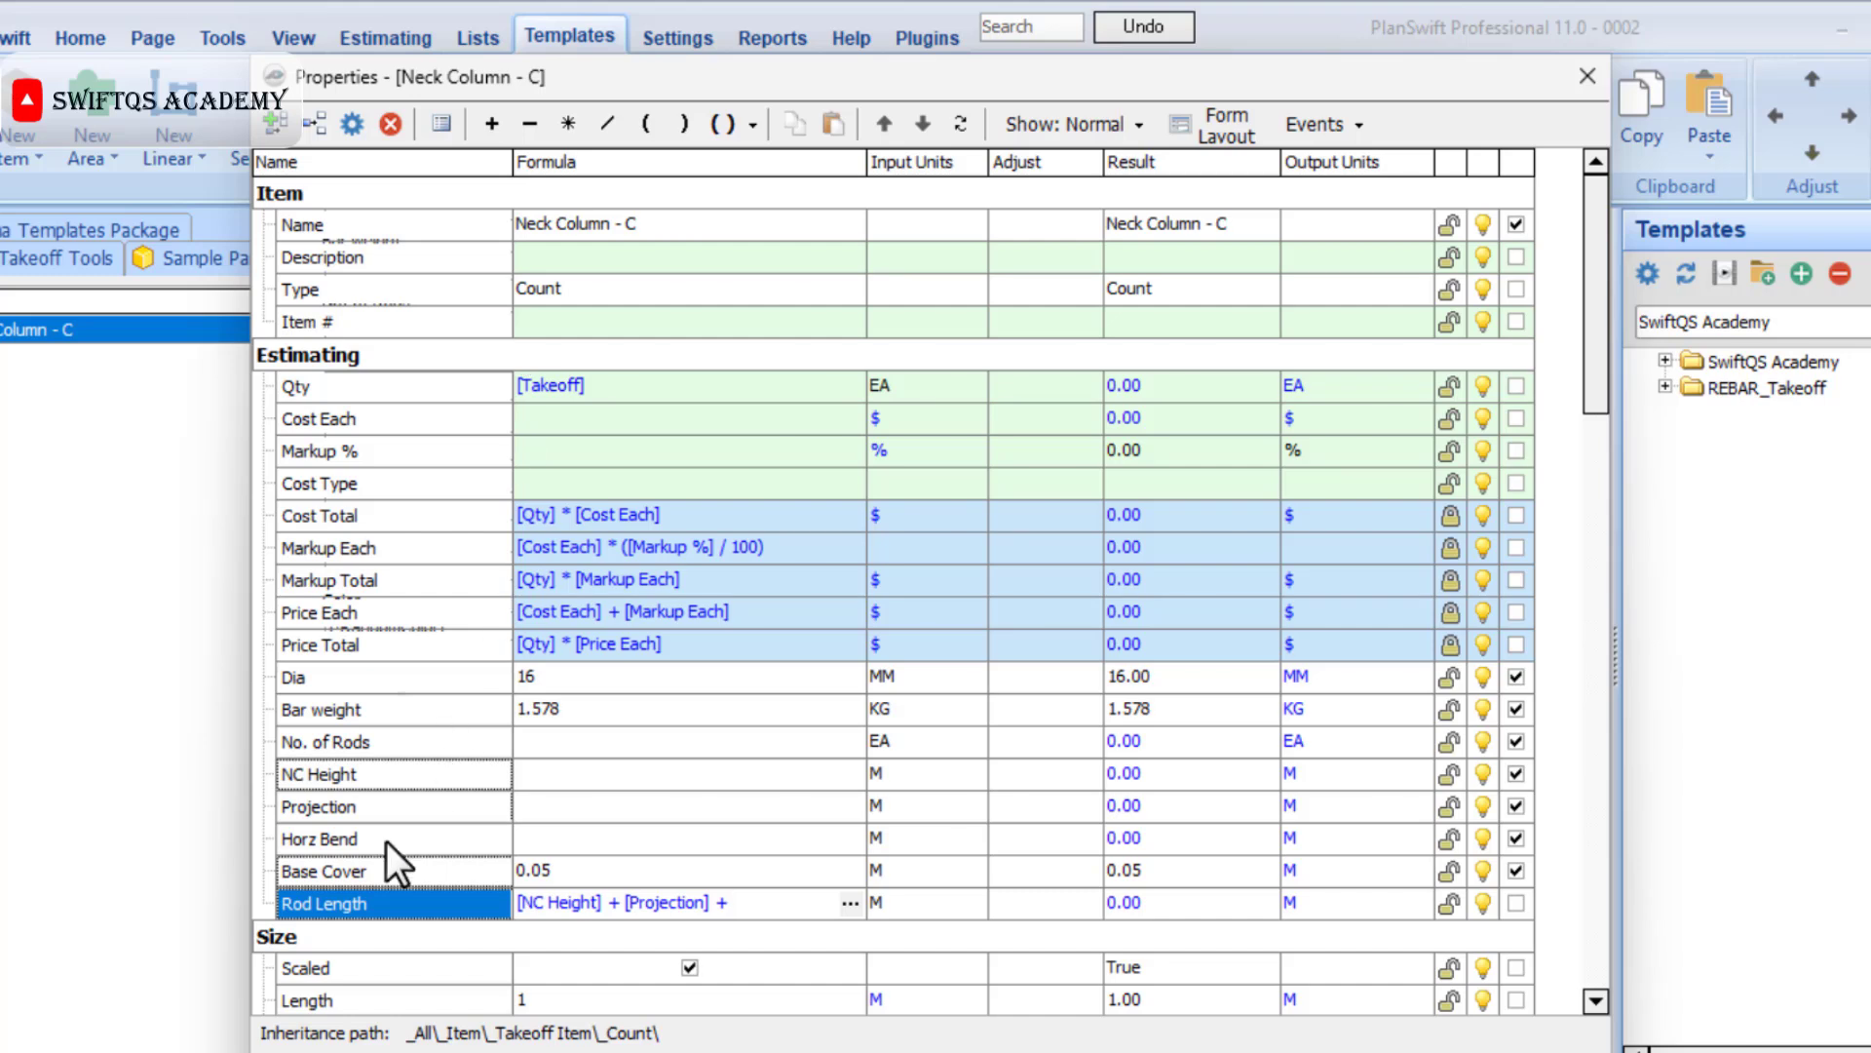
{"action": "left_click_drag", "start_coordinate": [386, 840], "coordinate": [760, 898]}
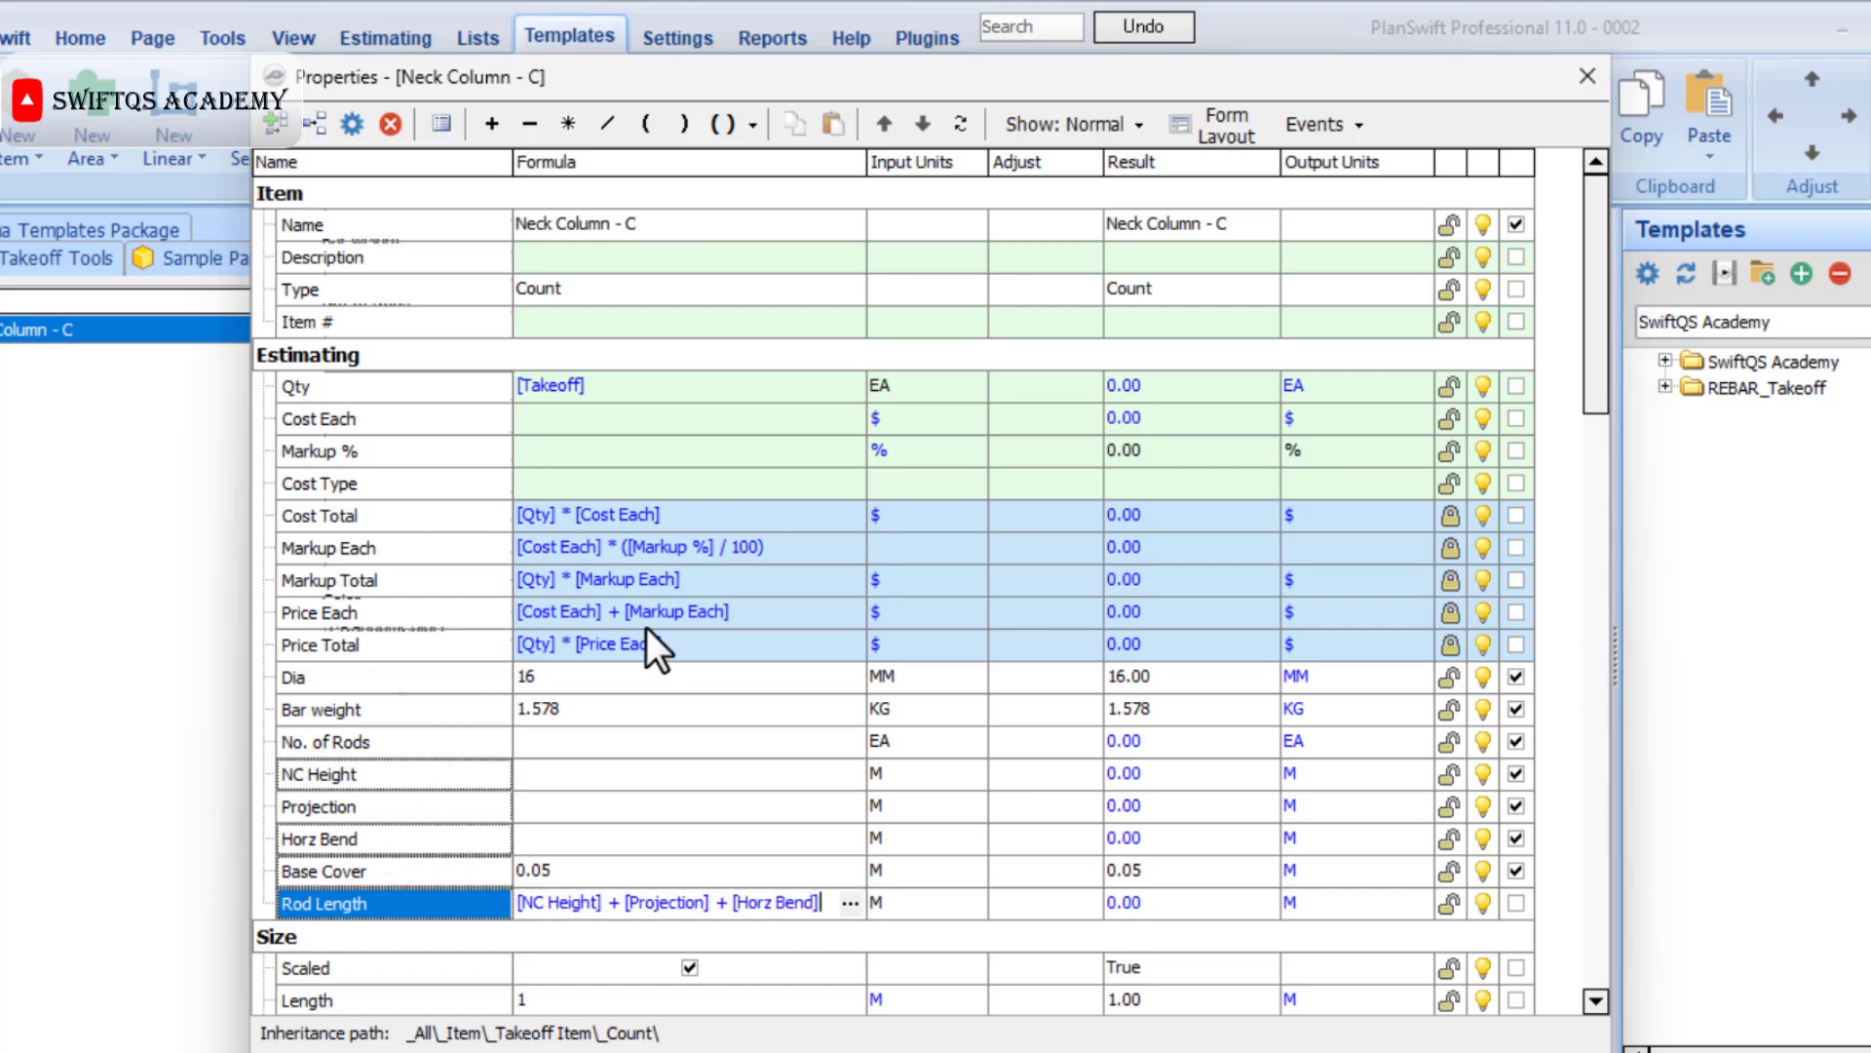
{"action": "left_click", "coordinate": [531, 125]}
{"action": "left_click", "coordinate": [828, 905]}
{"action": "left_click_drag", "start_coordinate": [832, 911], "coordinate": [832, 910]}
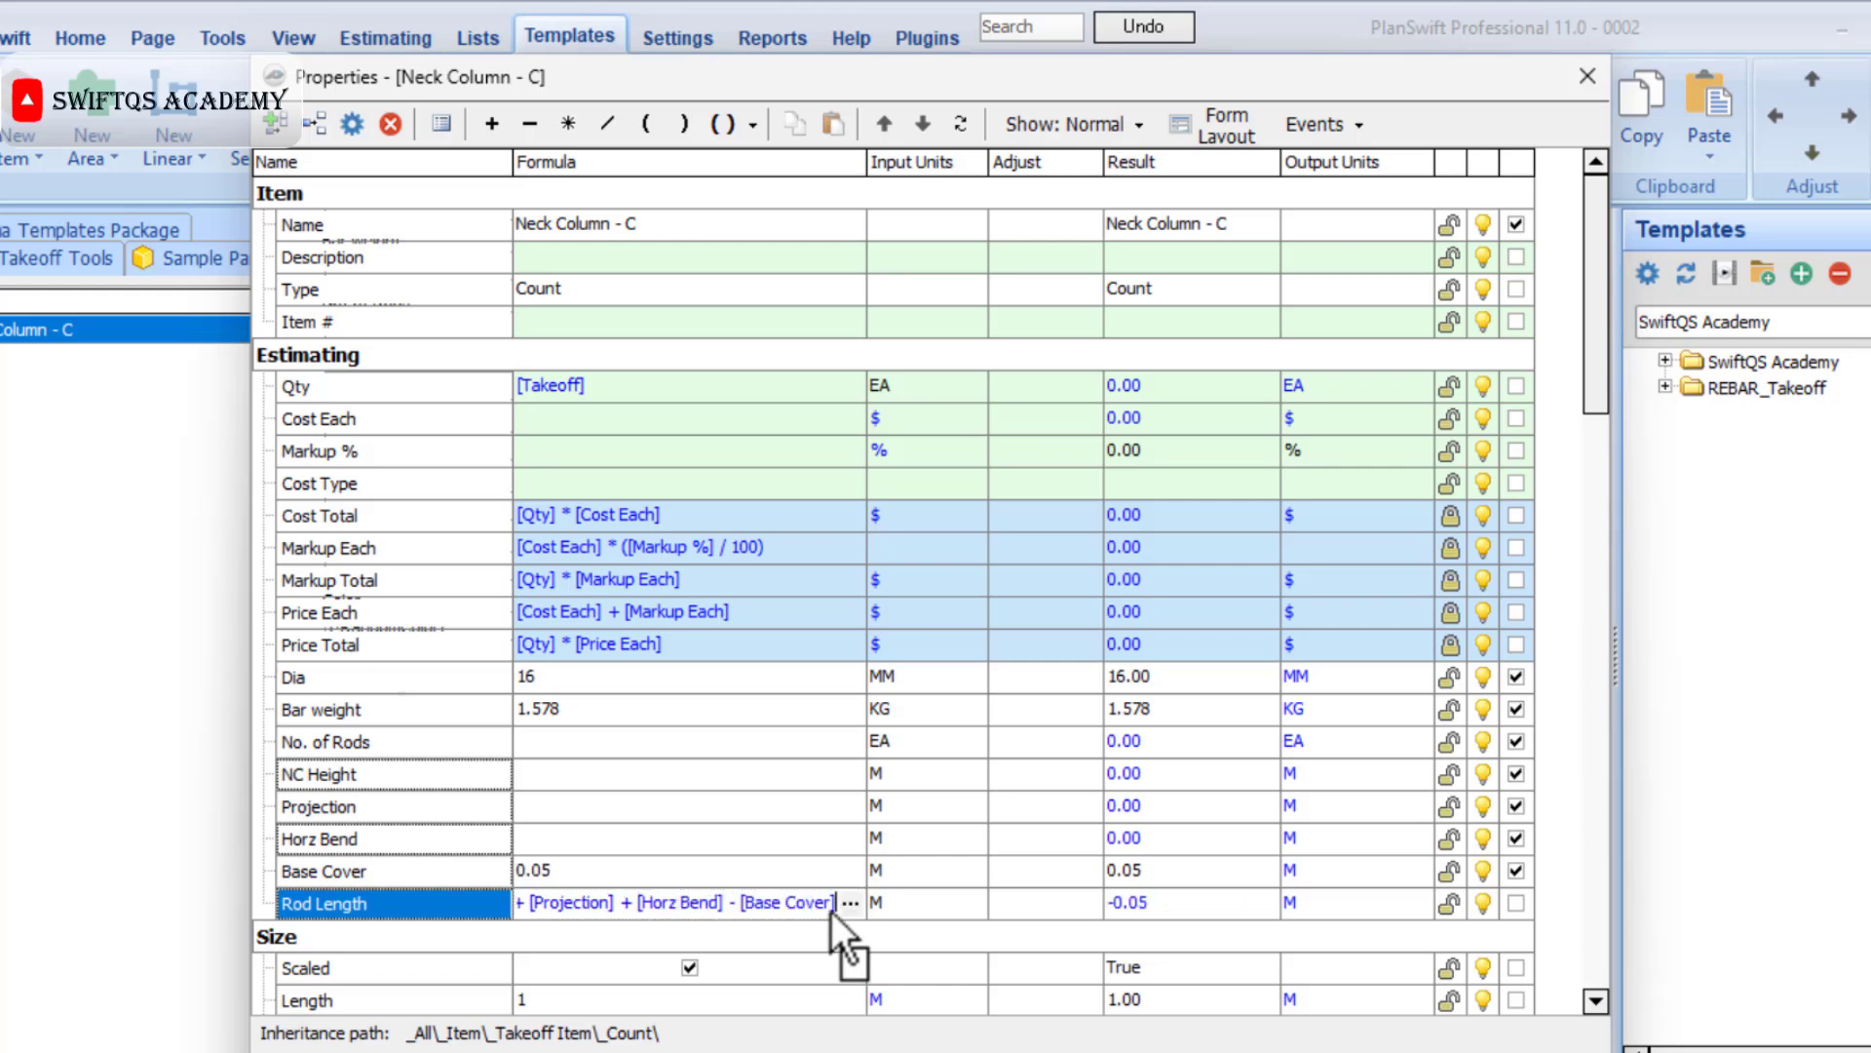
Extend the Qty formula to [Takeoff] * [Rod Length] * [No. of Rods] * [Bar weight] and set its input units to KG.
{"action": "left_click", "coordinate": [588, 379]}
{"action": "type", "text": "*"}
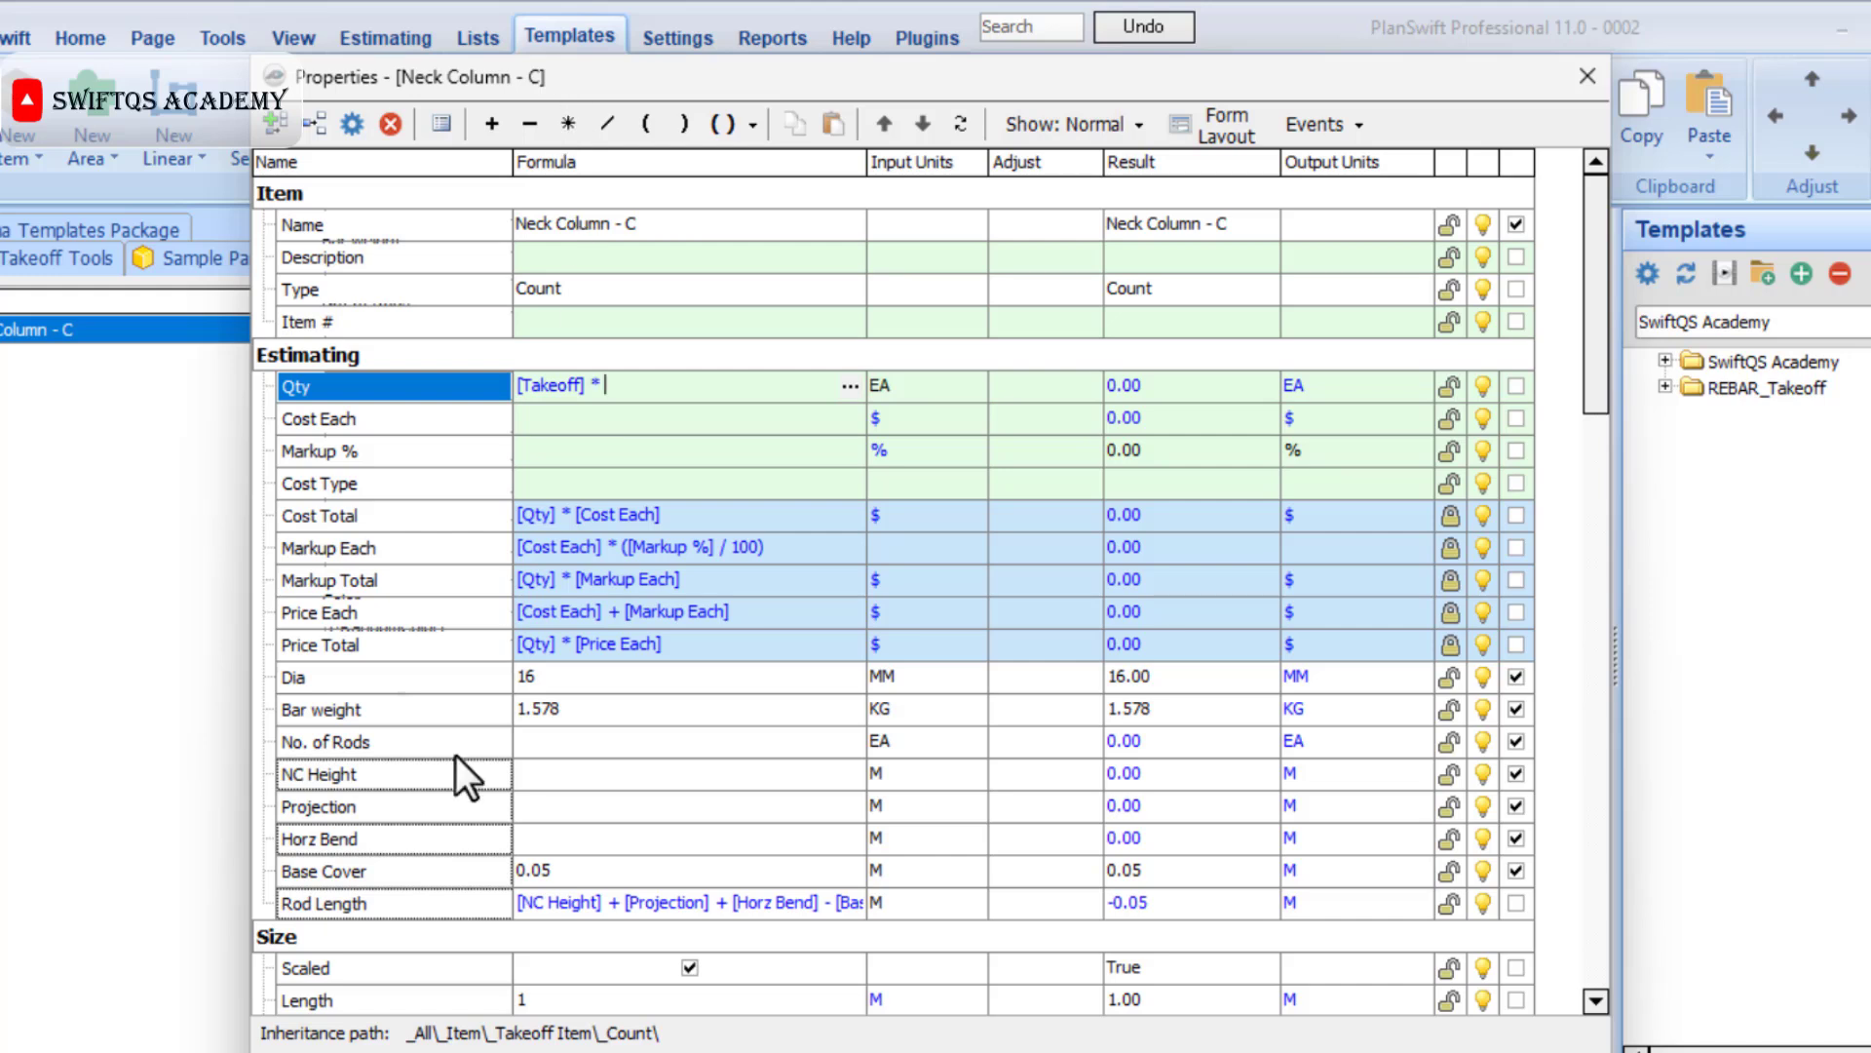
{"action": "left_click_drag", "start_coordinate": [364, 904], "coordinate": [633, 384]}
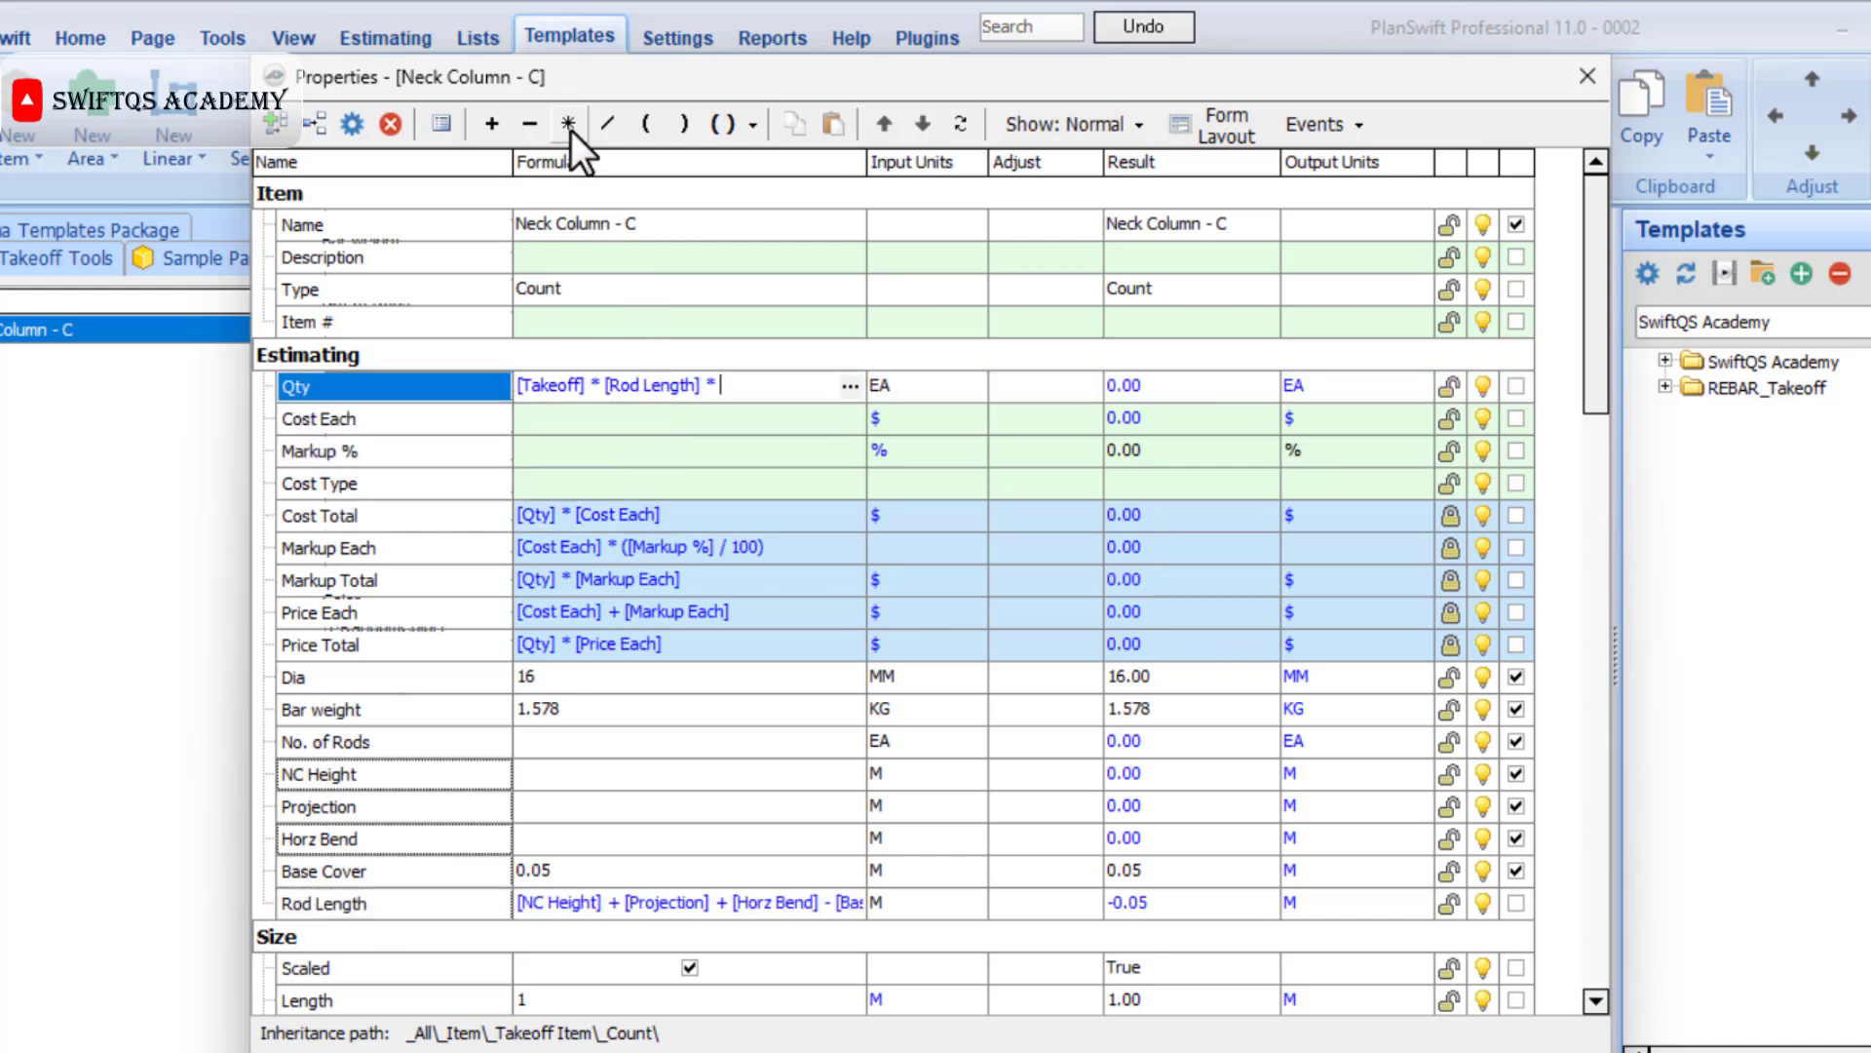
{"action": "left_click_drag", "start_coordinate": [400, 739], "coordinate": [721, 384]}
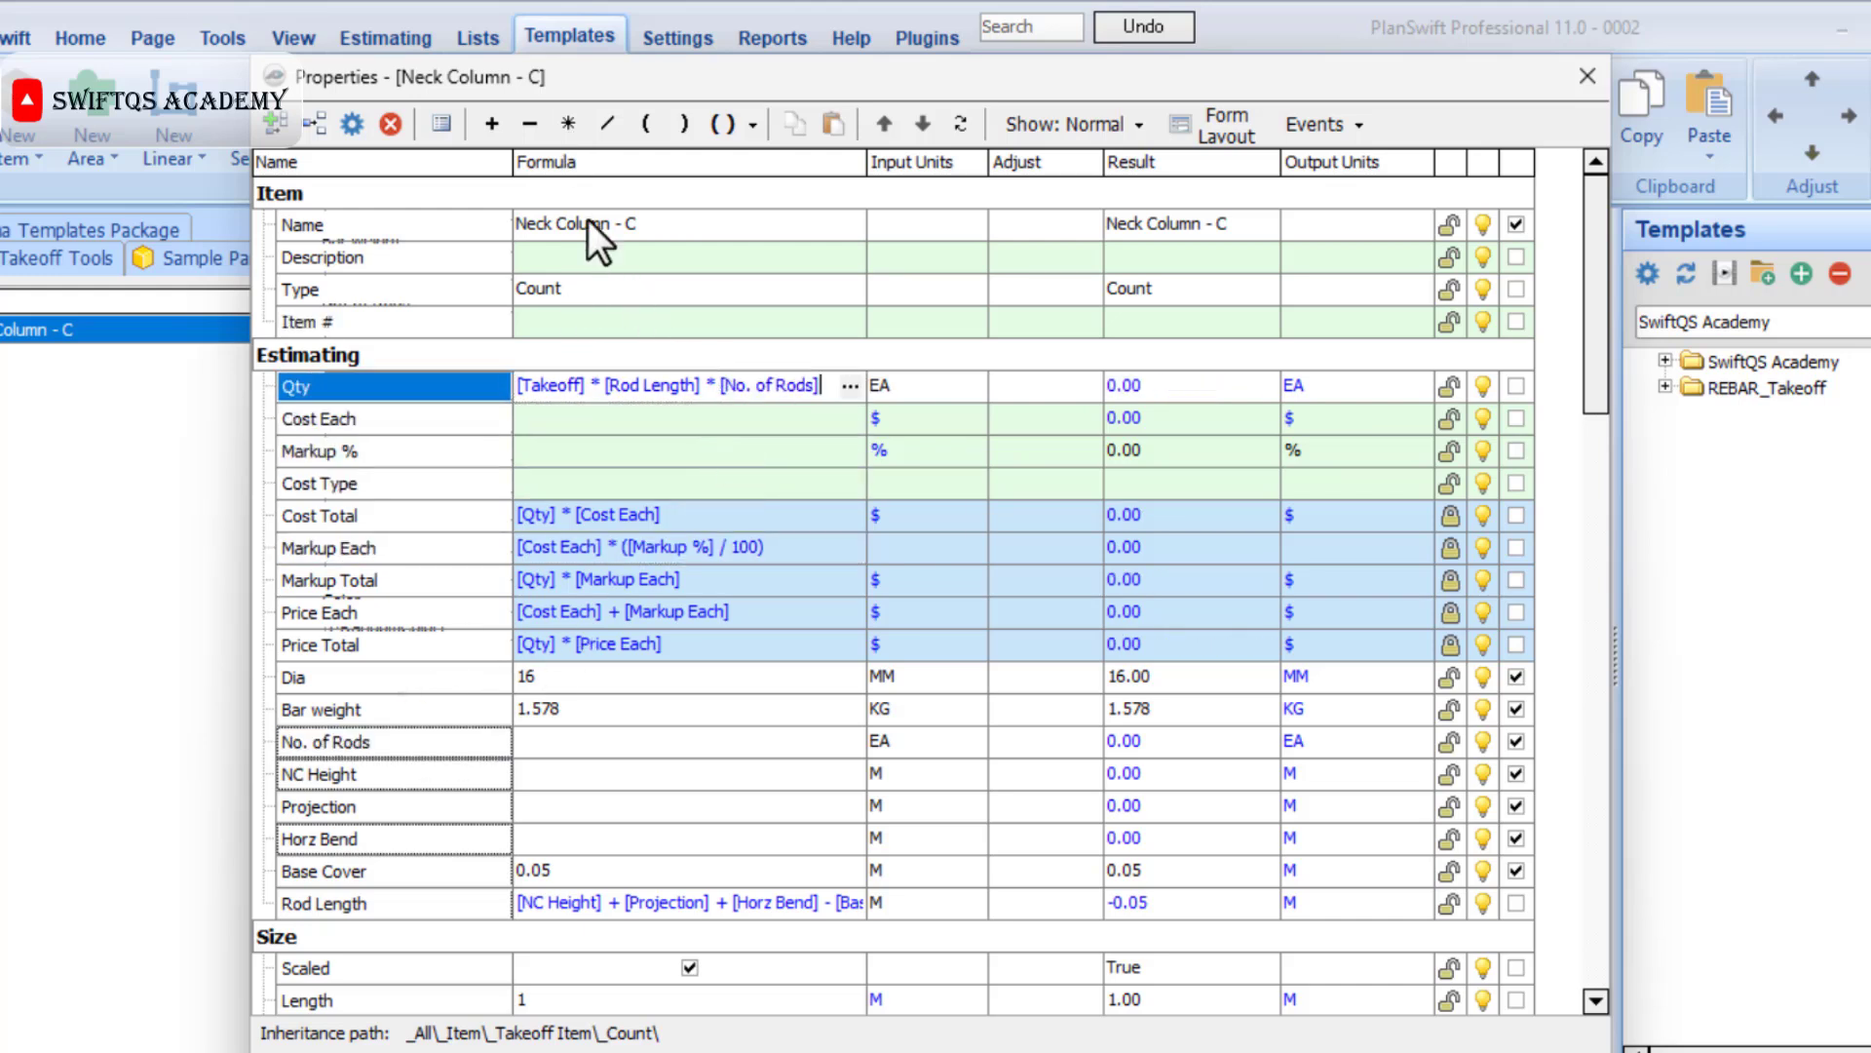
{"action": "left_click", "coordinate": [569, 124]}
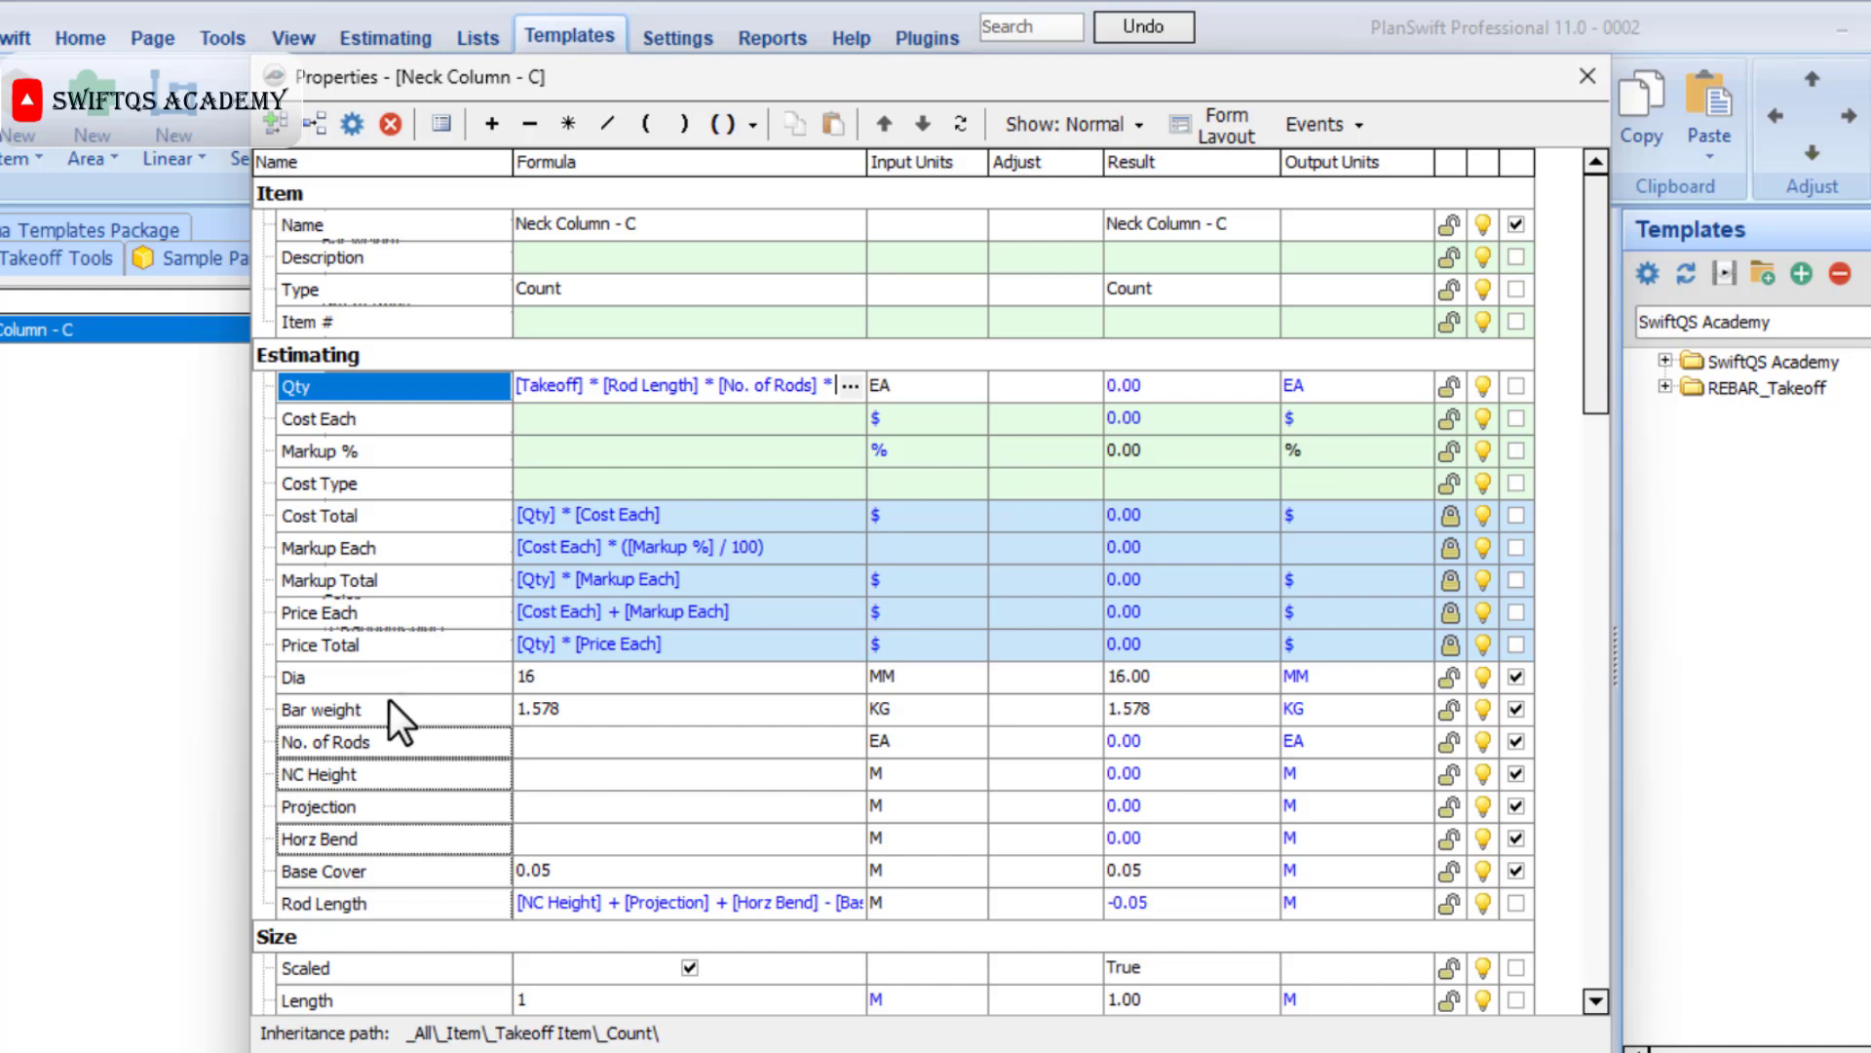
{"action": "left_click_drag", "start_coordinate": [382, 710], "coordinate": [821, 378]}
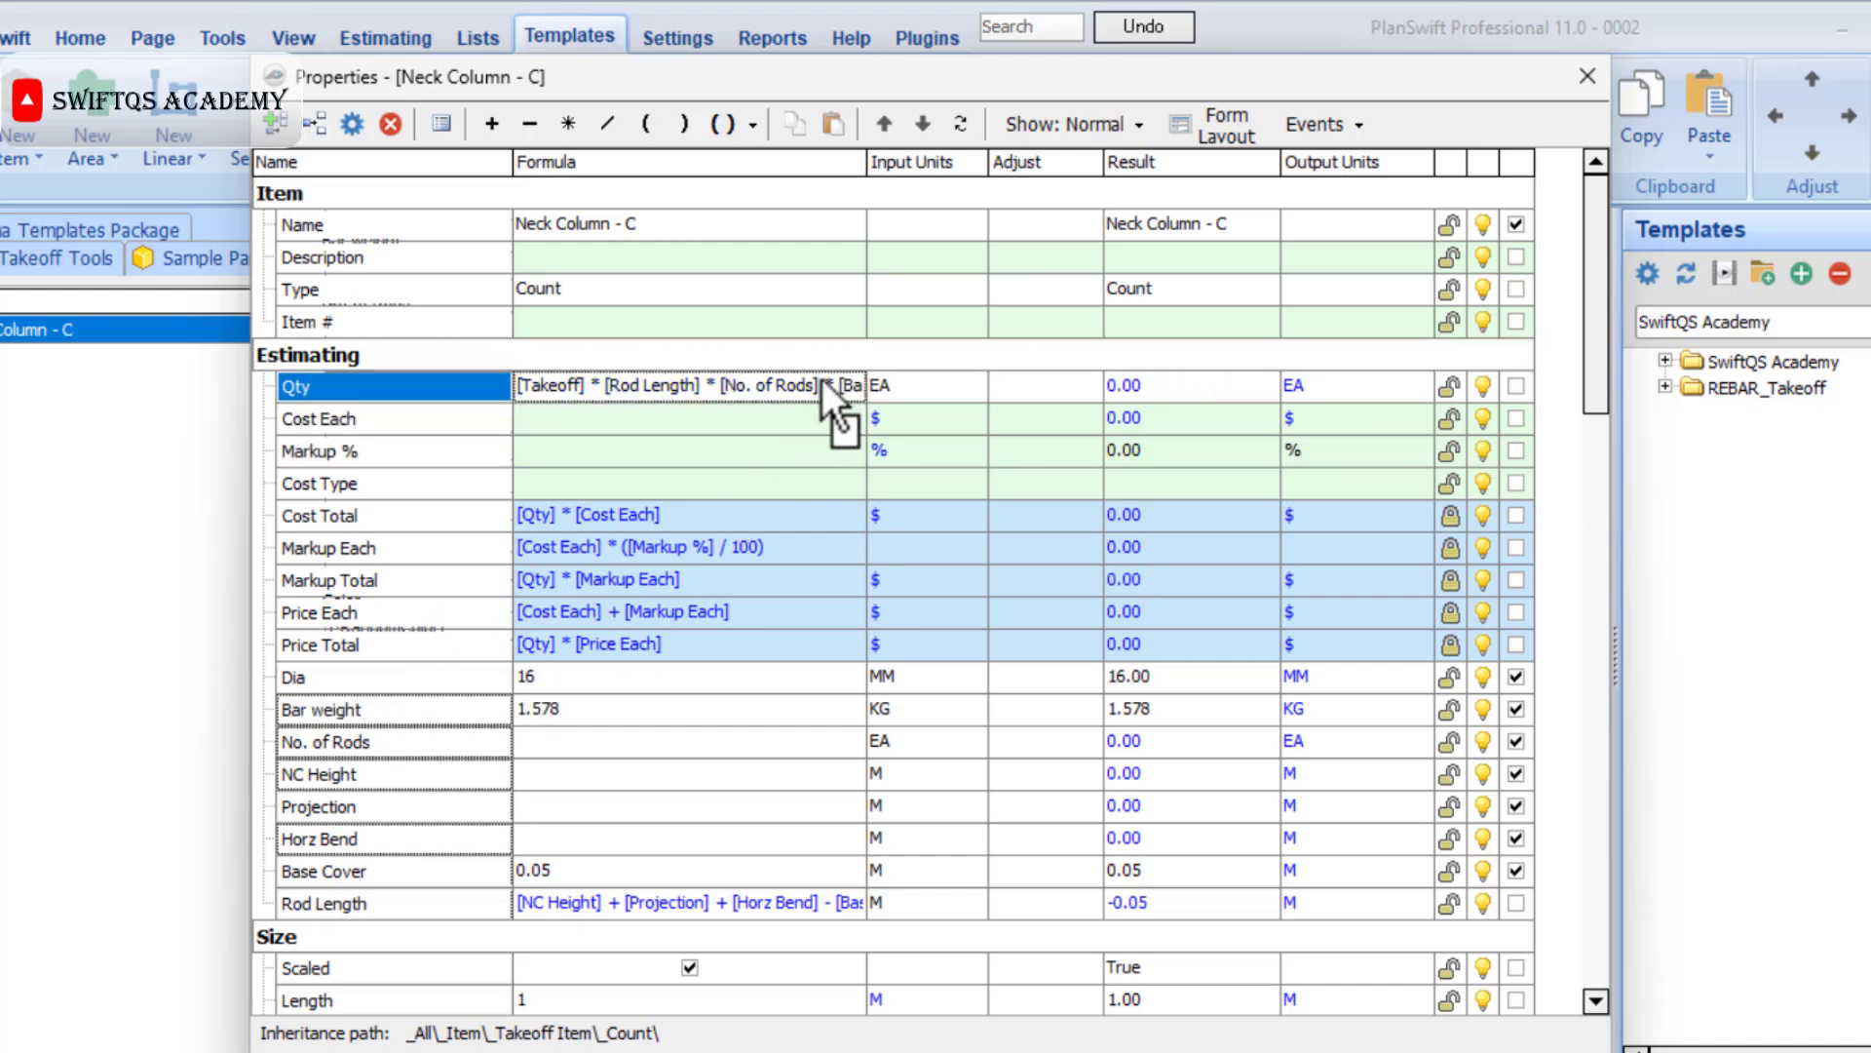
{"action": "left_click", "coordinate": [907, 390]}
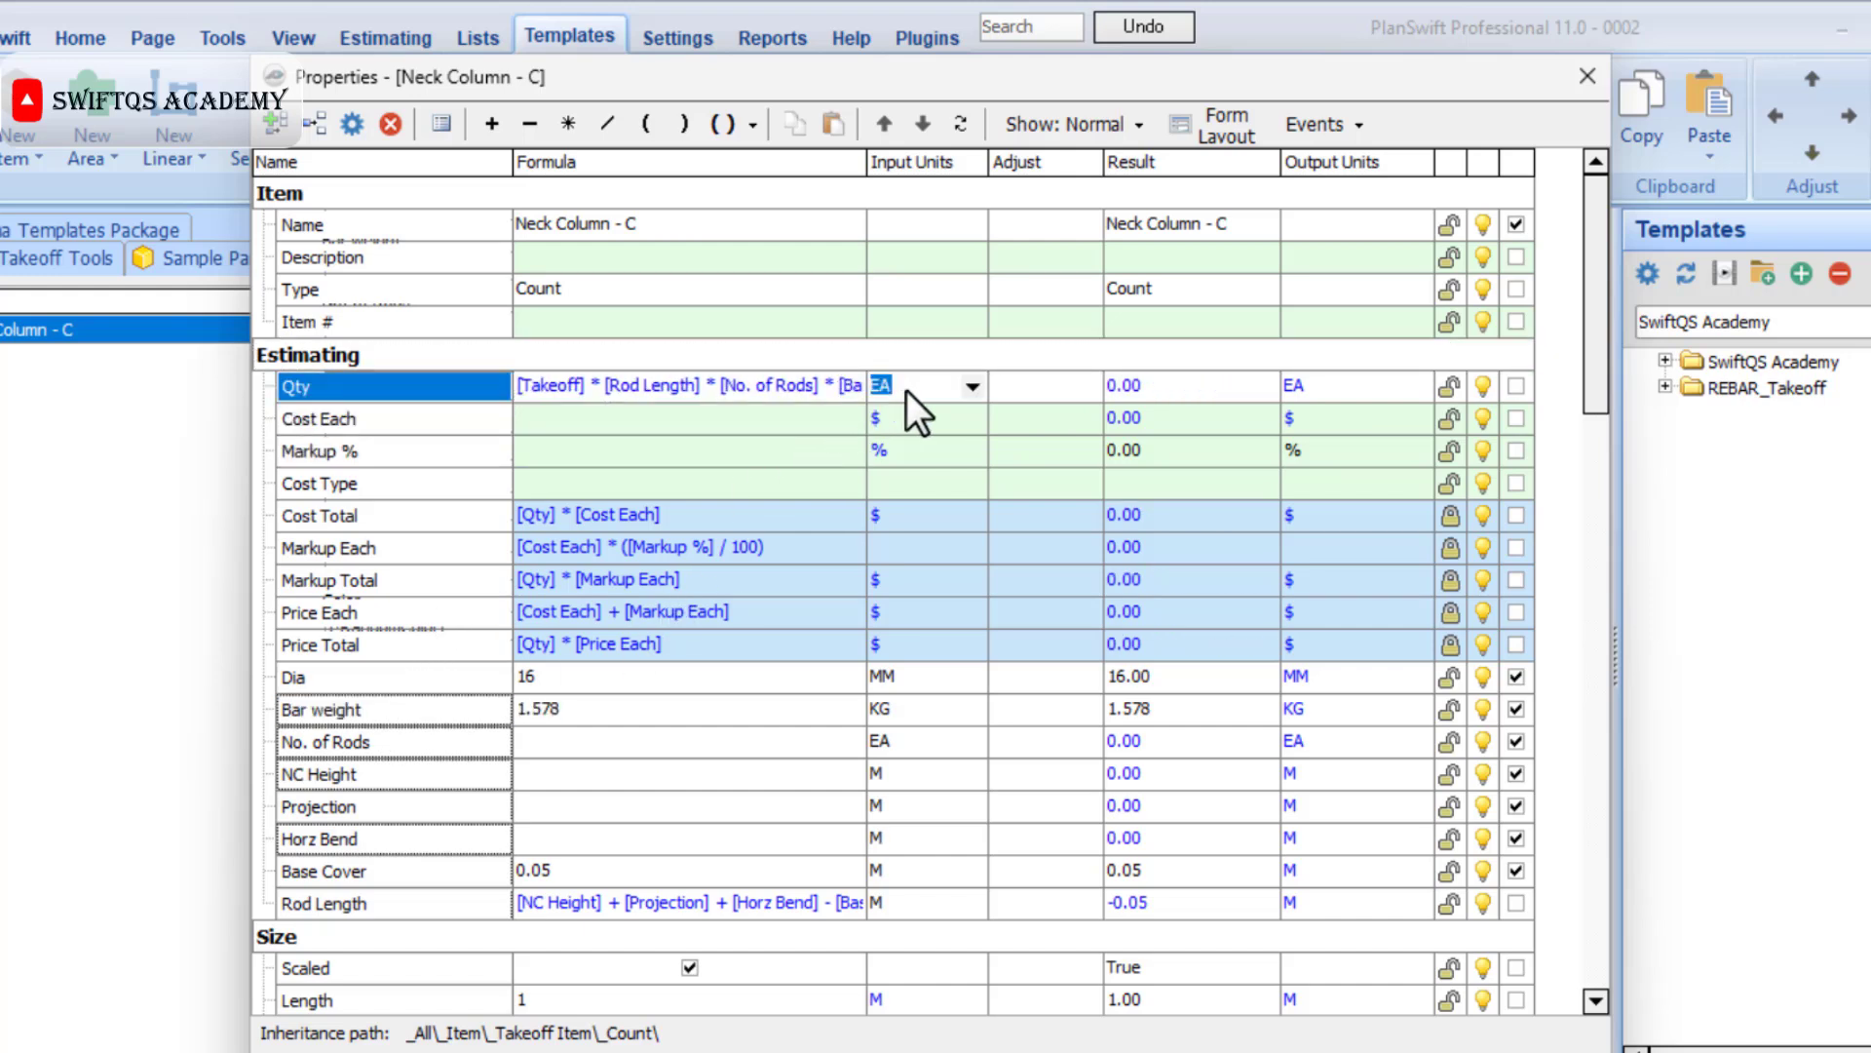
{"action": "type", "text": "KG"}
Try enclosing the Qty formula in parentheses and dividing it by 1000 in the Formula Editor, and discard the edit.
{"action": "left_click", "coordinate": [789, 398]}
{"action": "left_click", "coordinate": [847, 389]}
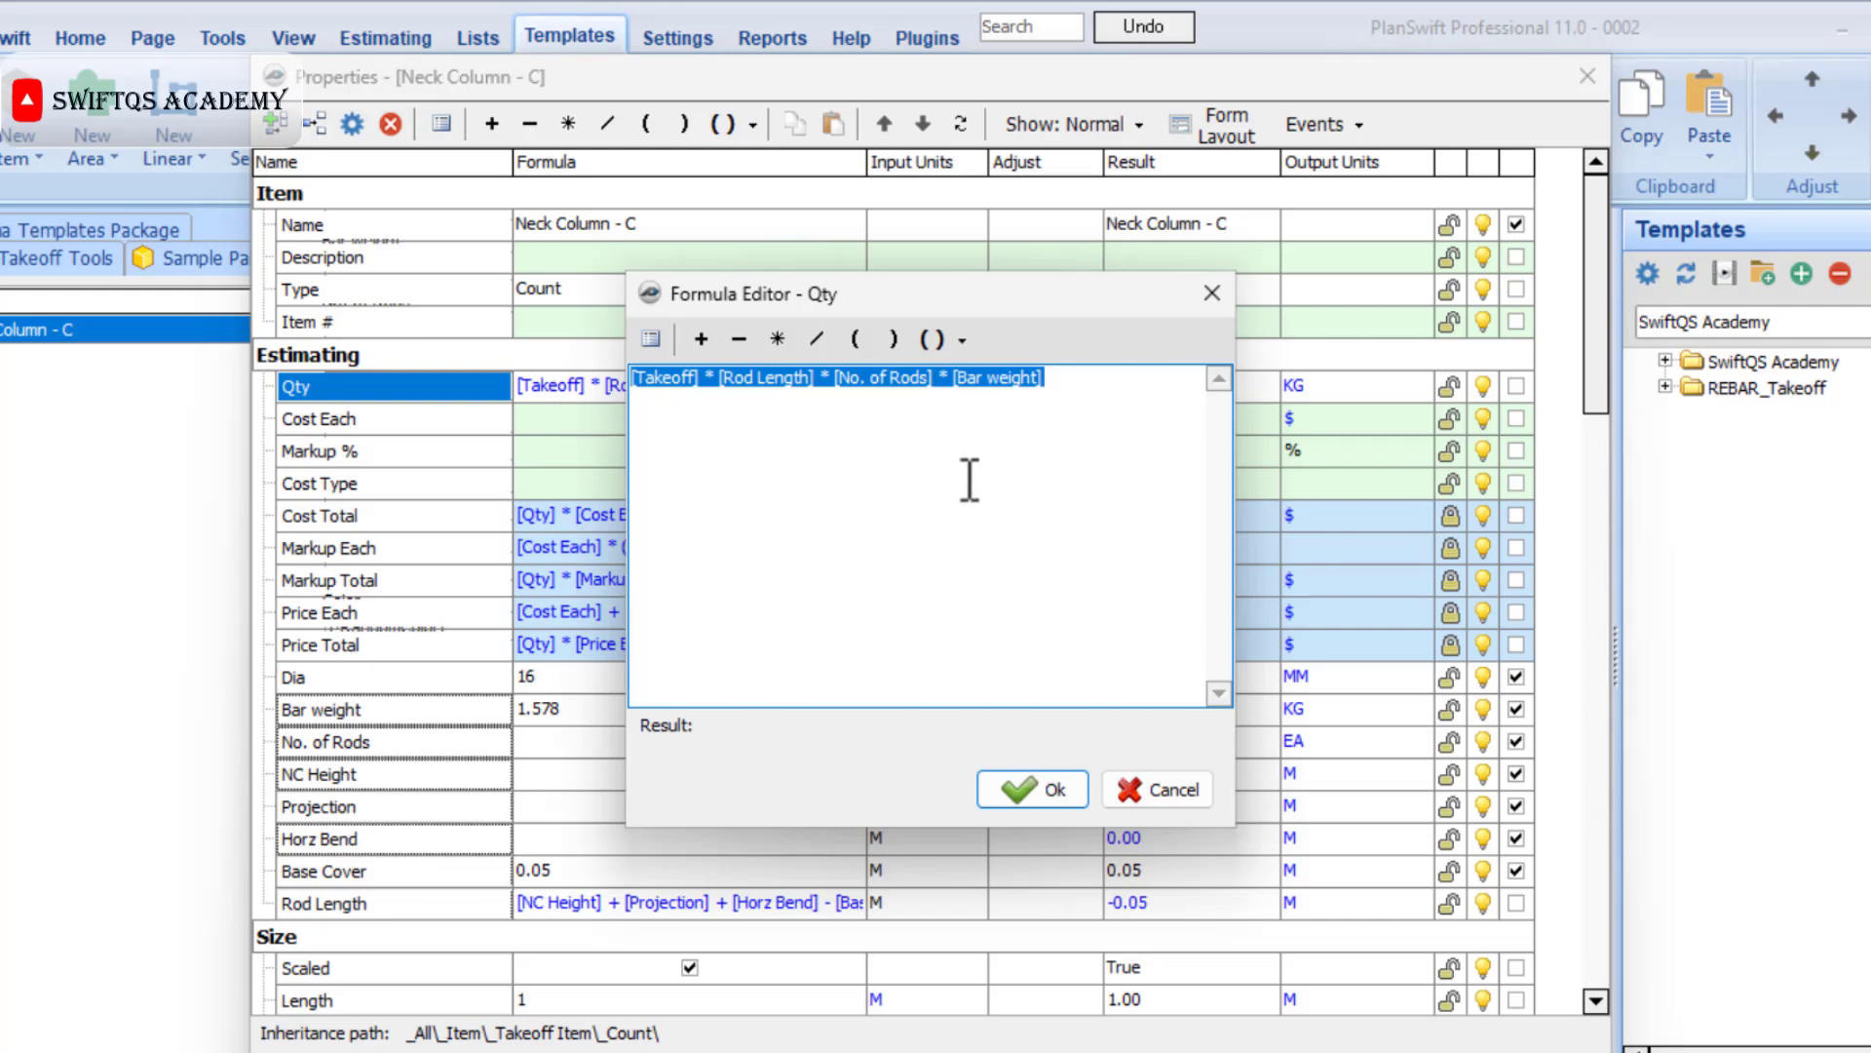
{"action": "left_click", "coordinate": [957, 339]}
{"action": "left_click", "coordinate": [977, 380]}
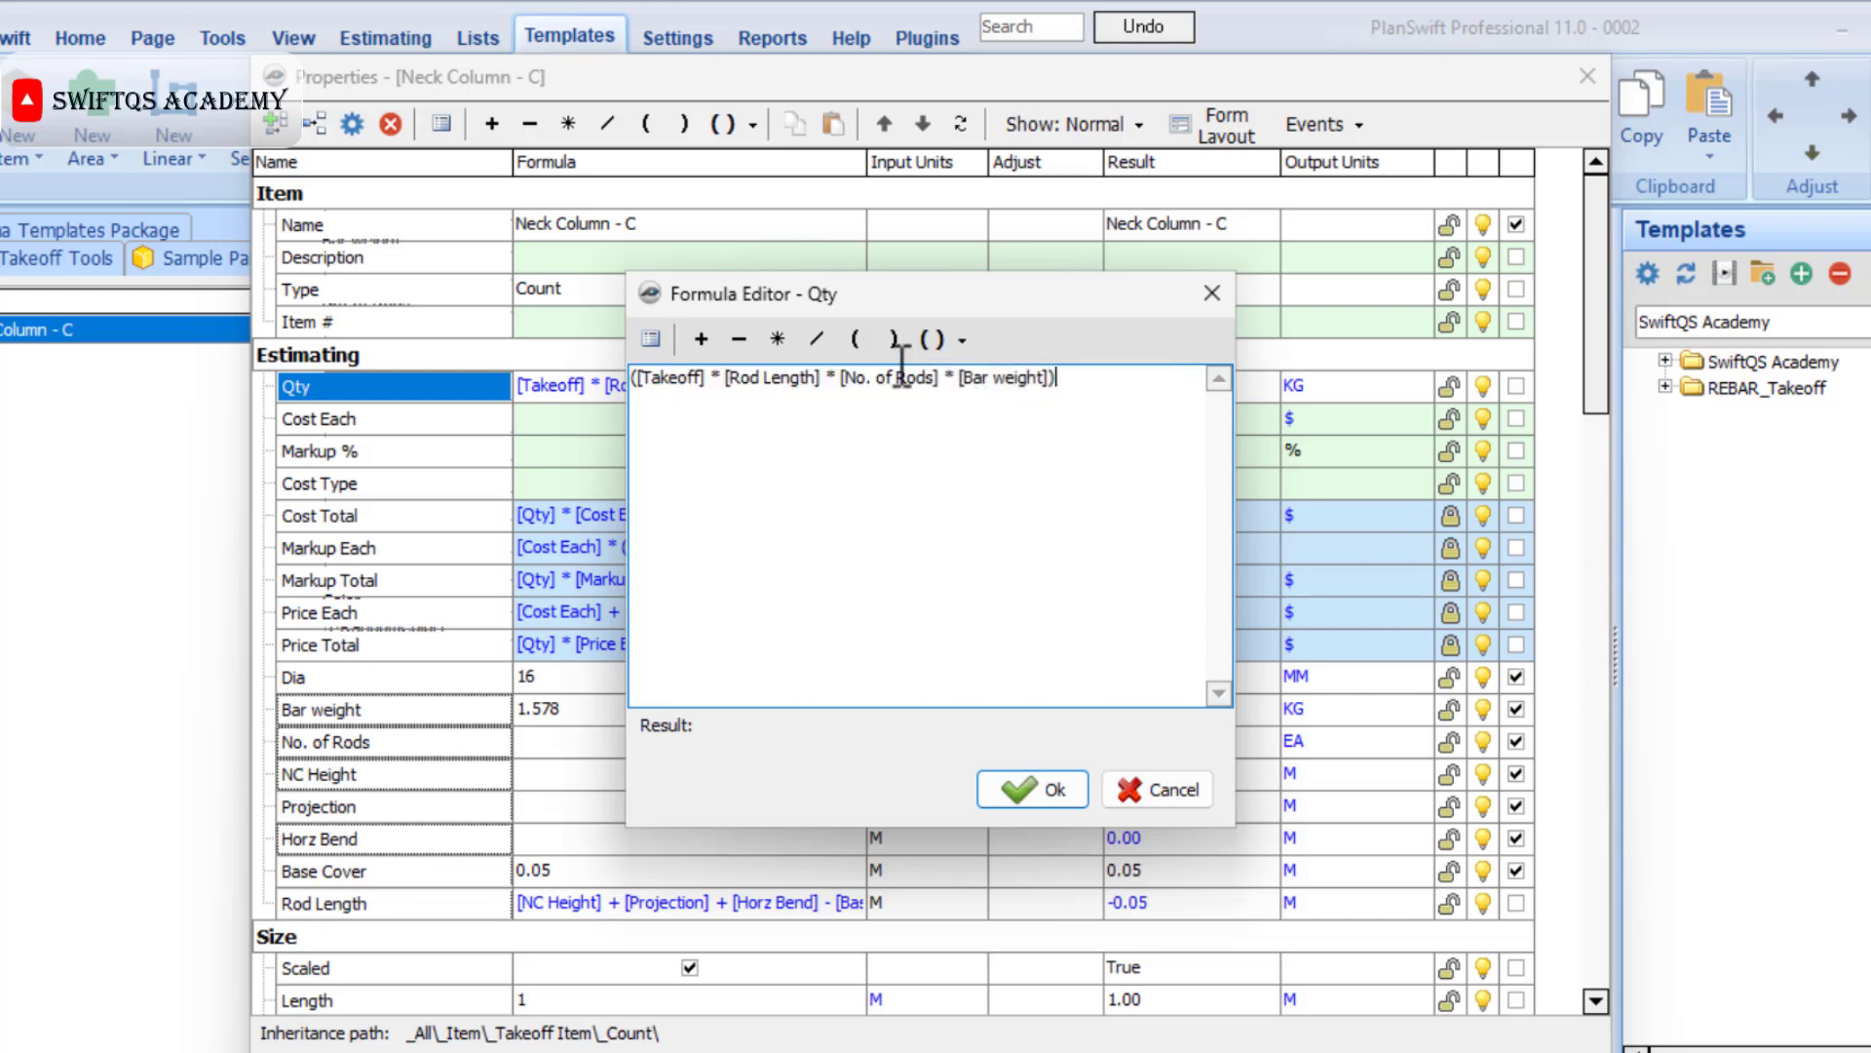
{"action": "left_click", "coordinate": [828, 339]}
{"action": "type", "text": "1000"}
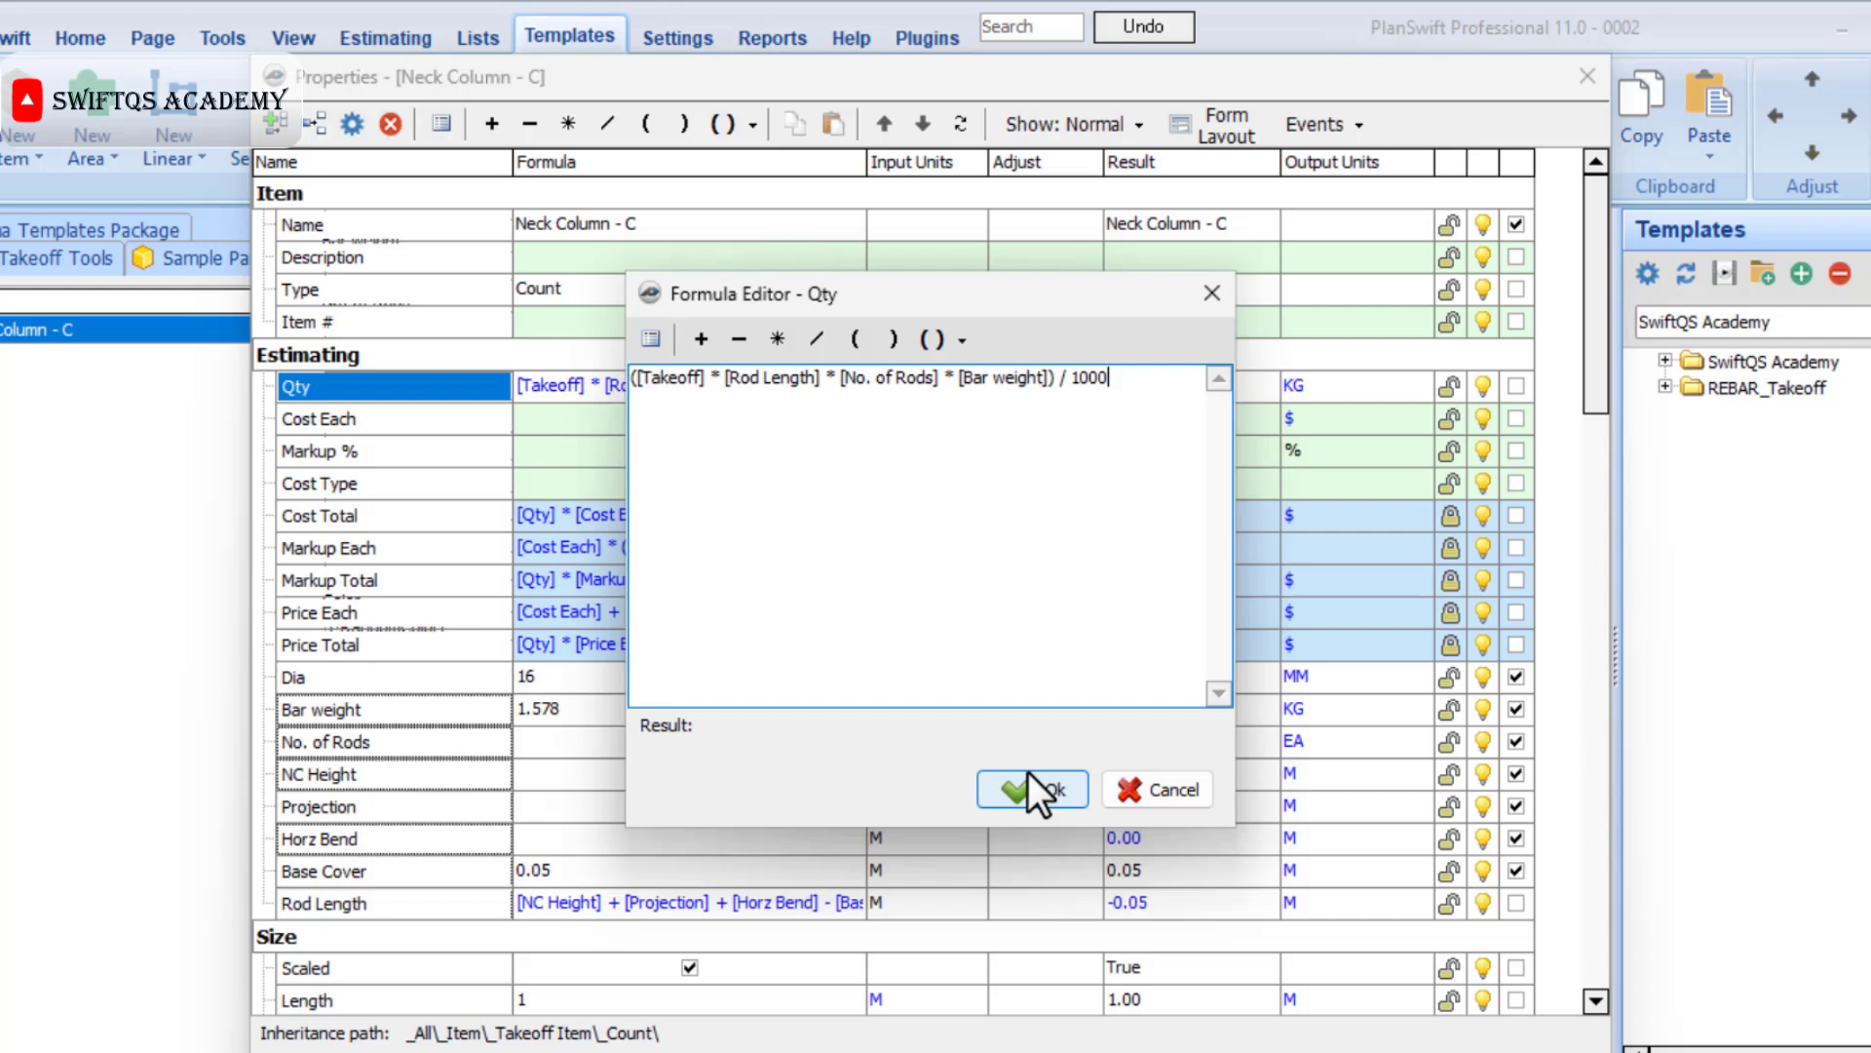
{"action": "left_click", "coordinate": [1173, 805]}
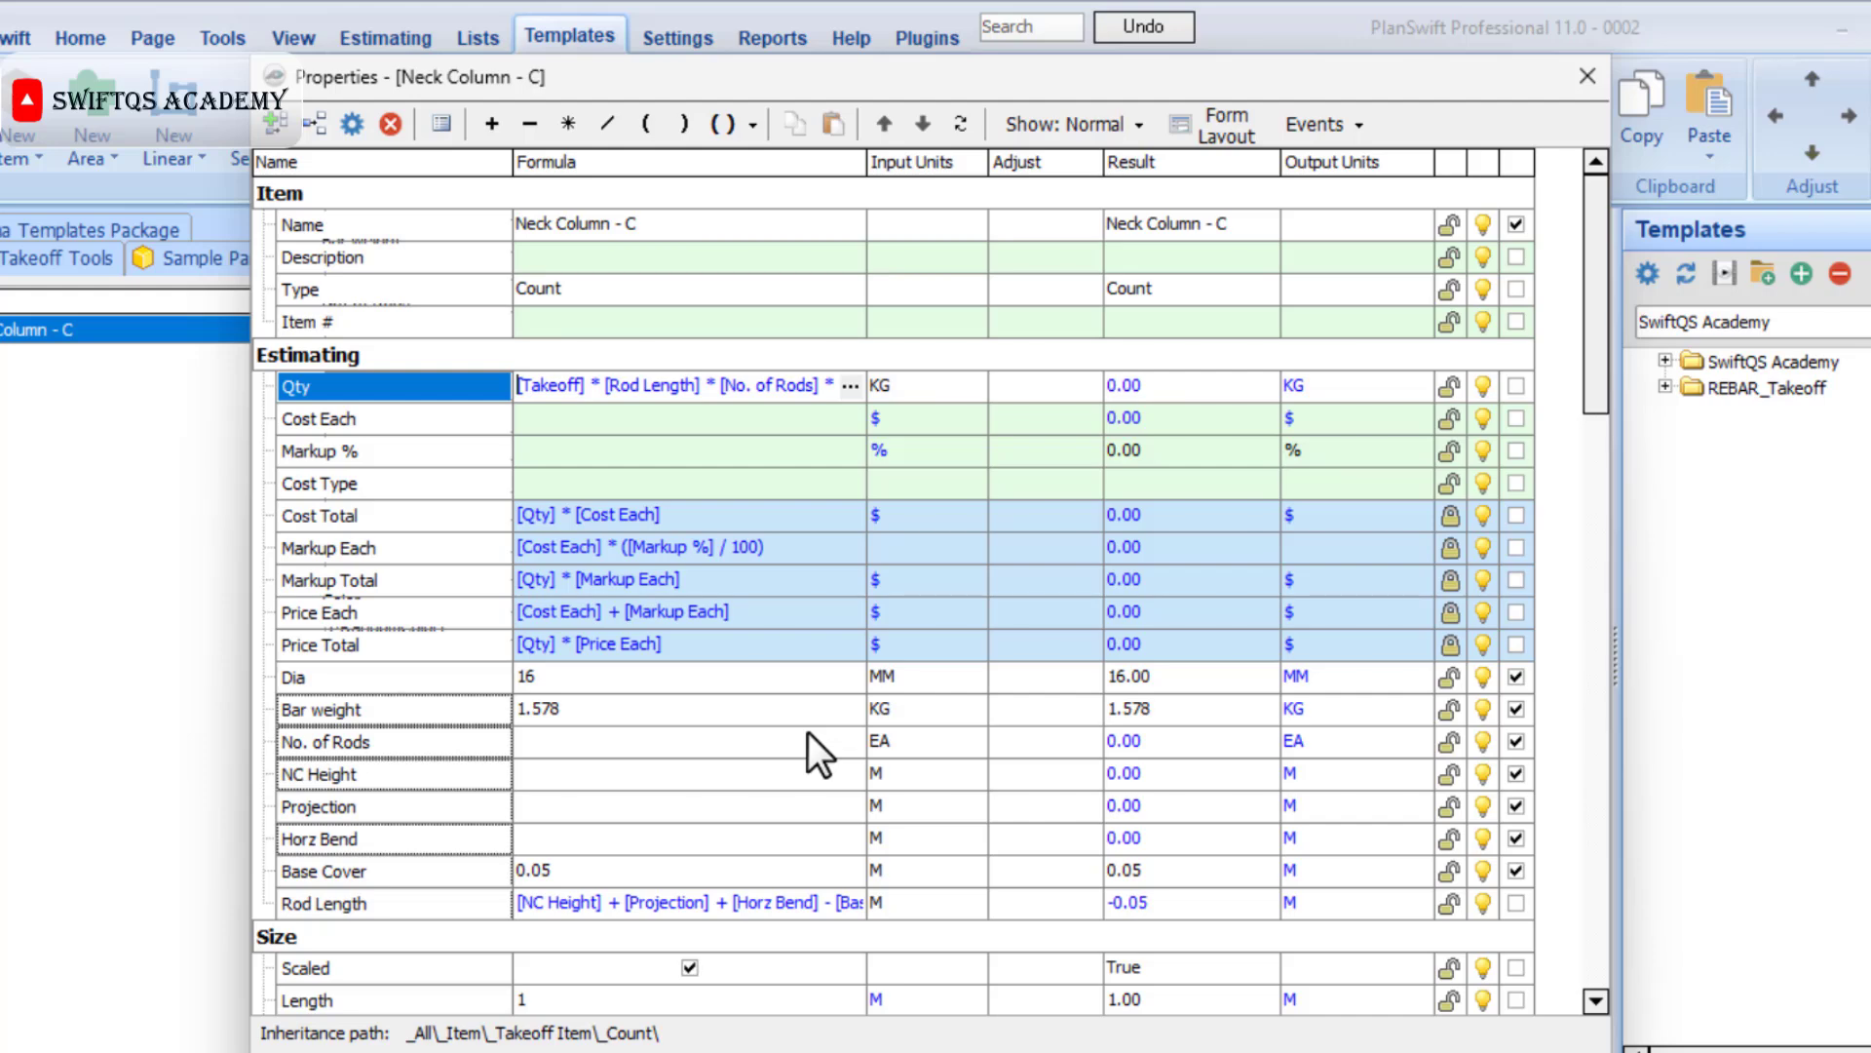
Save the Neck Column - C template and start a takeoff with it on the drawing from the SwiftQSA Classes Templates set.
{"action": "left_click", "coordinate": [682, 967]}
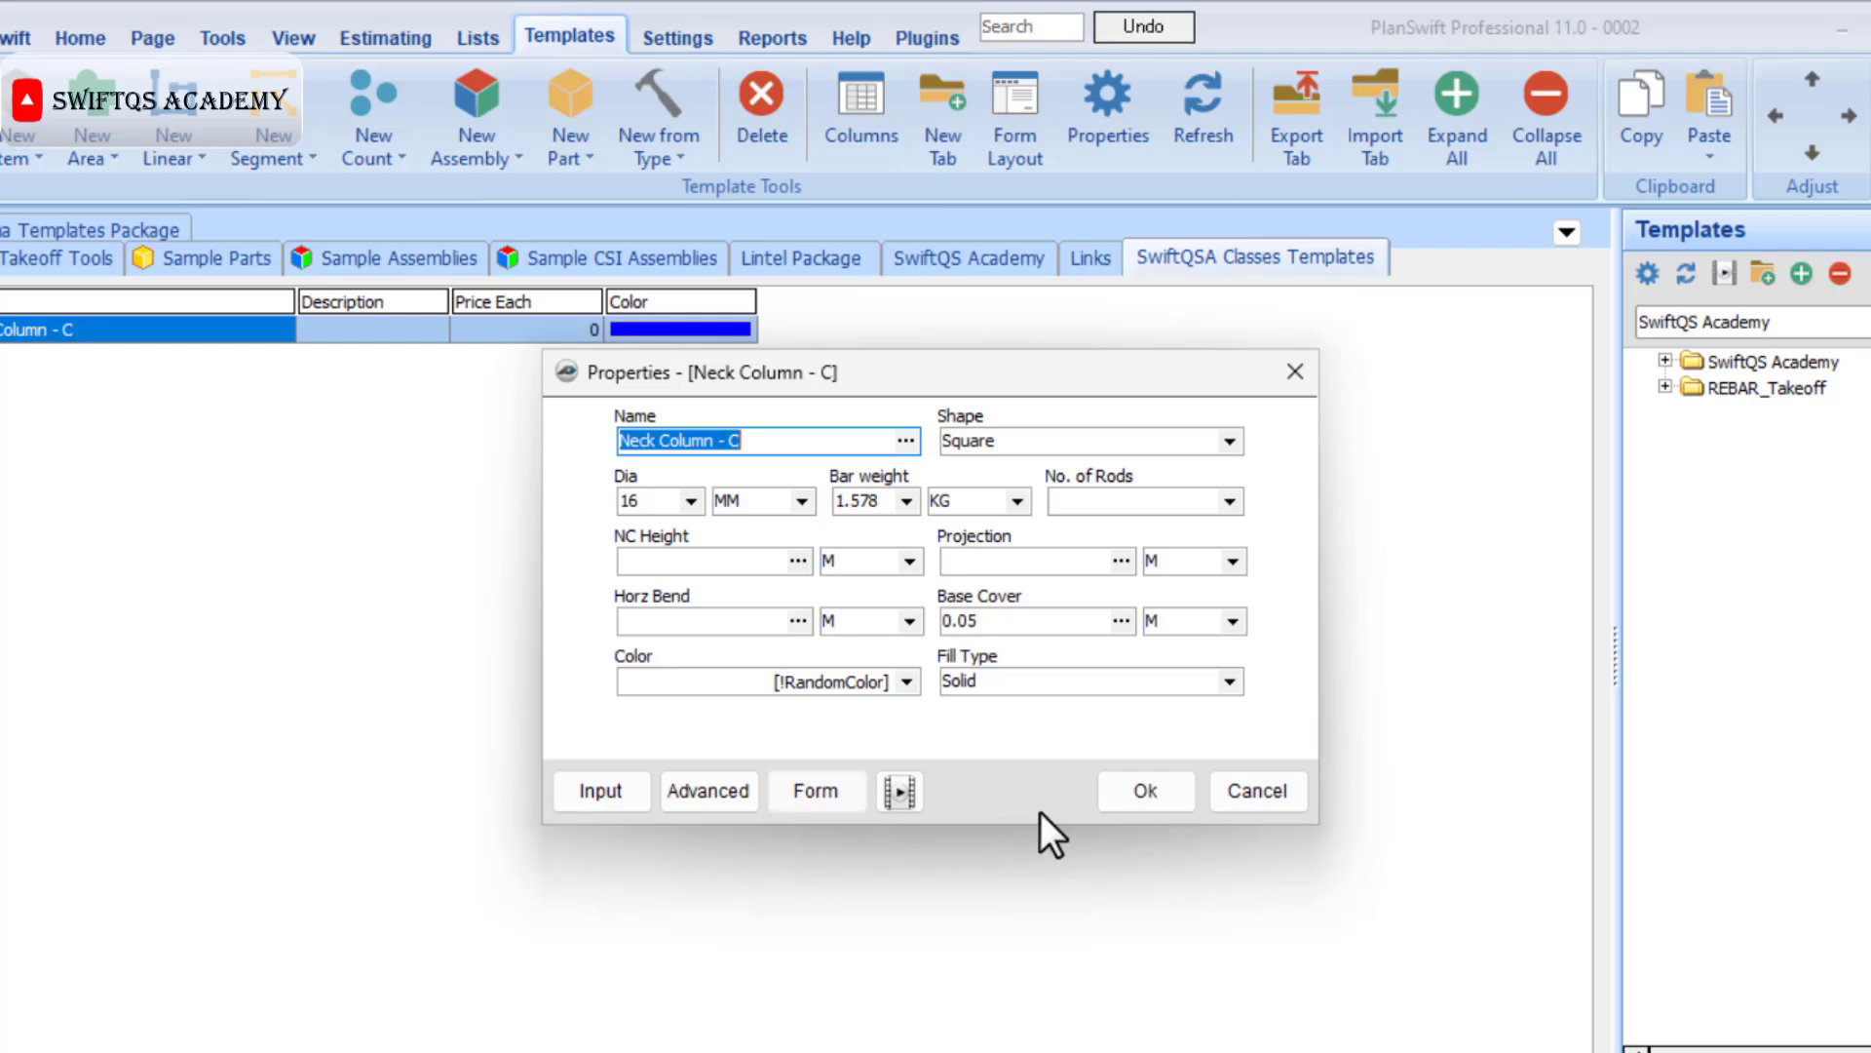
{"action": "left_click", "coordinate": [1145, 790]}
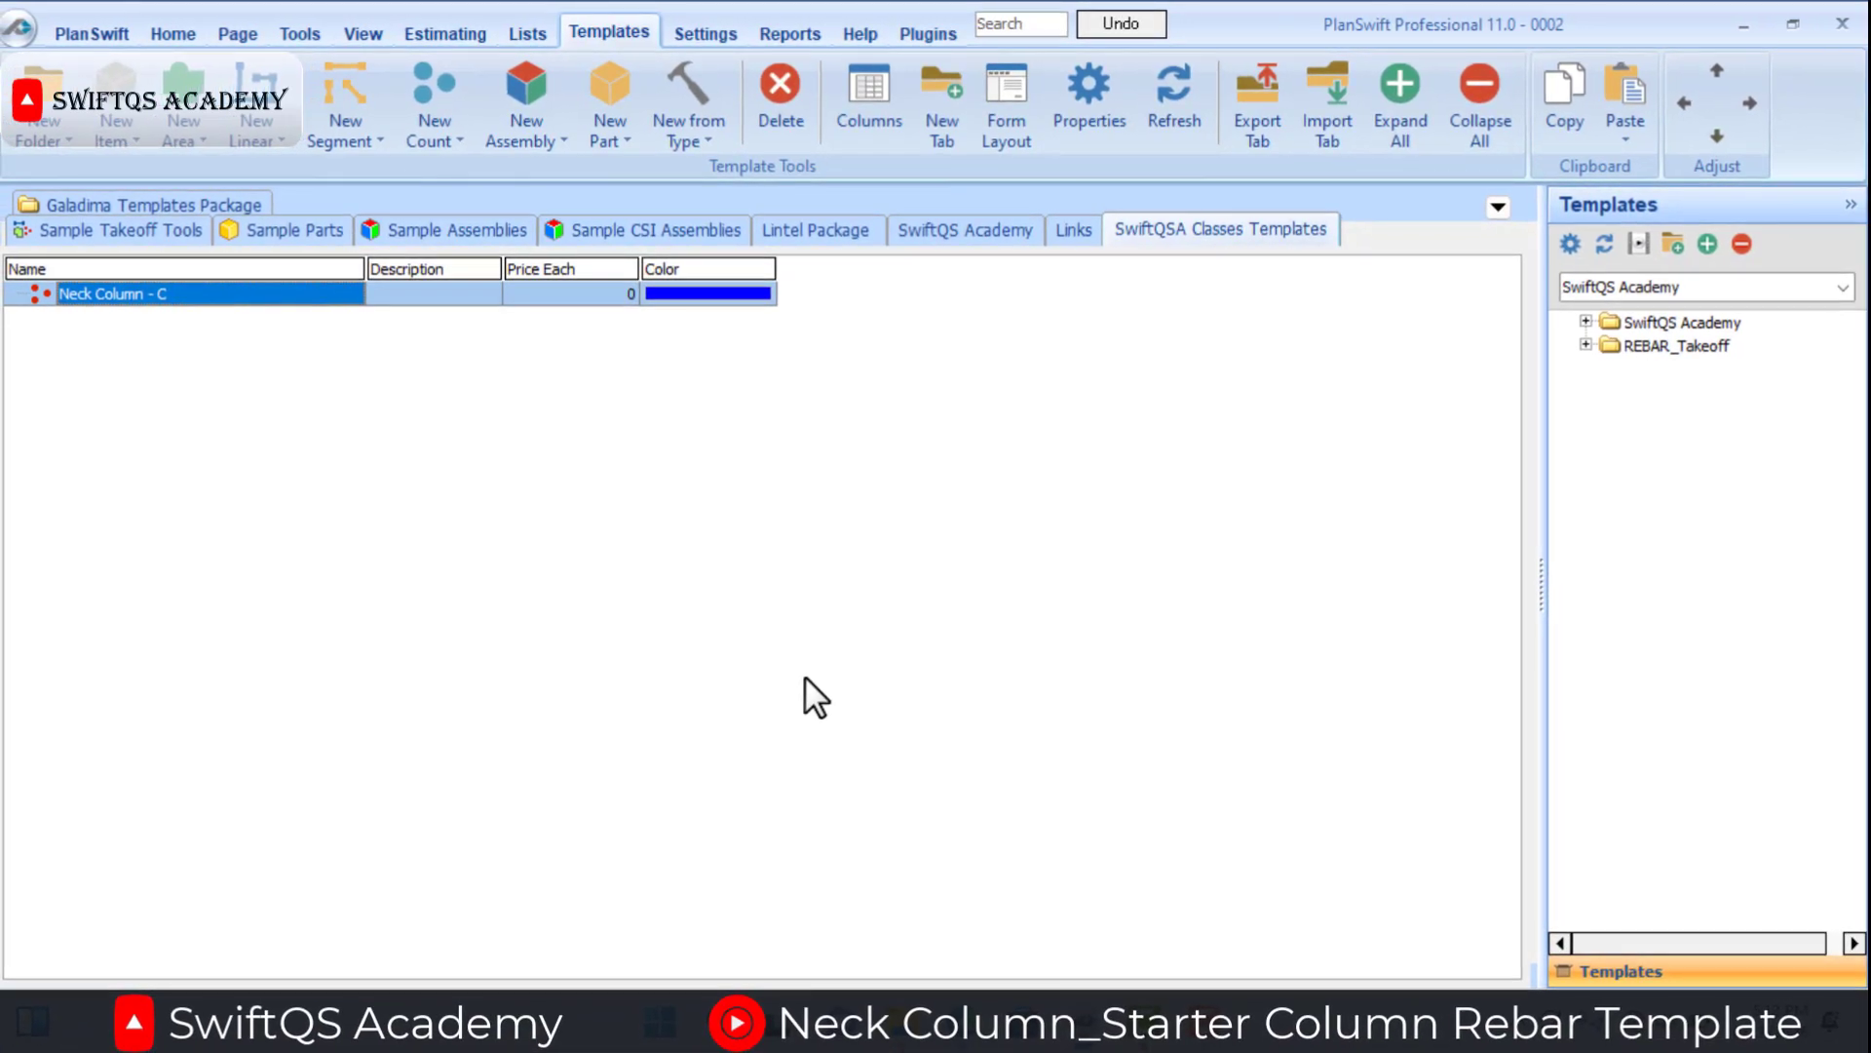
{"action": "left_click", "coordinate": [195, 37]}
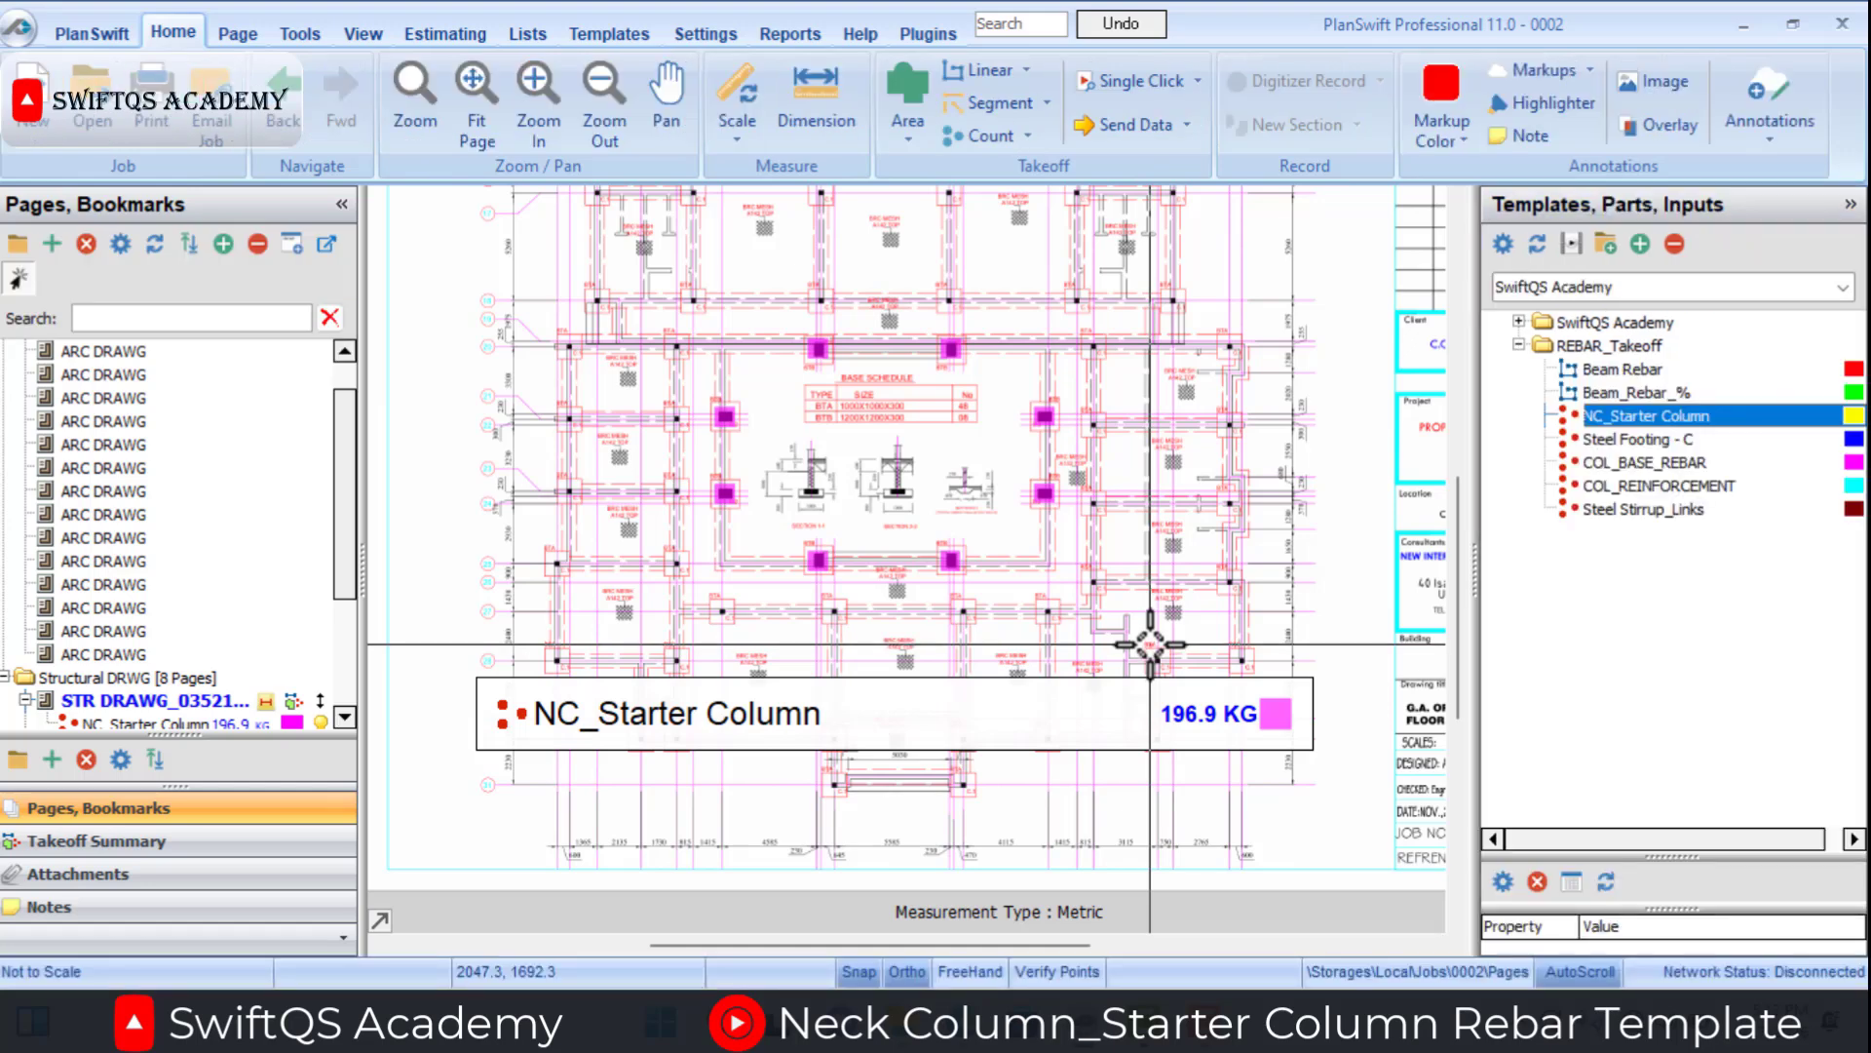
{"action": "left_click", "coordinate": [1833, 287]}
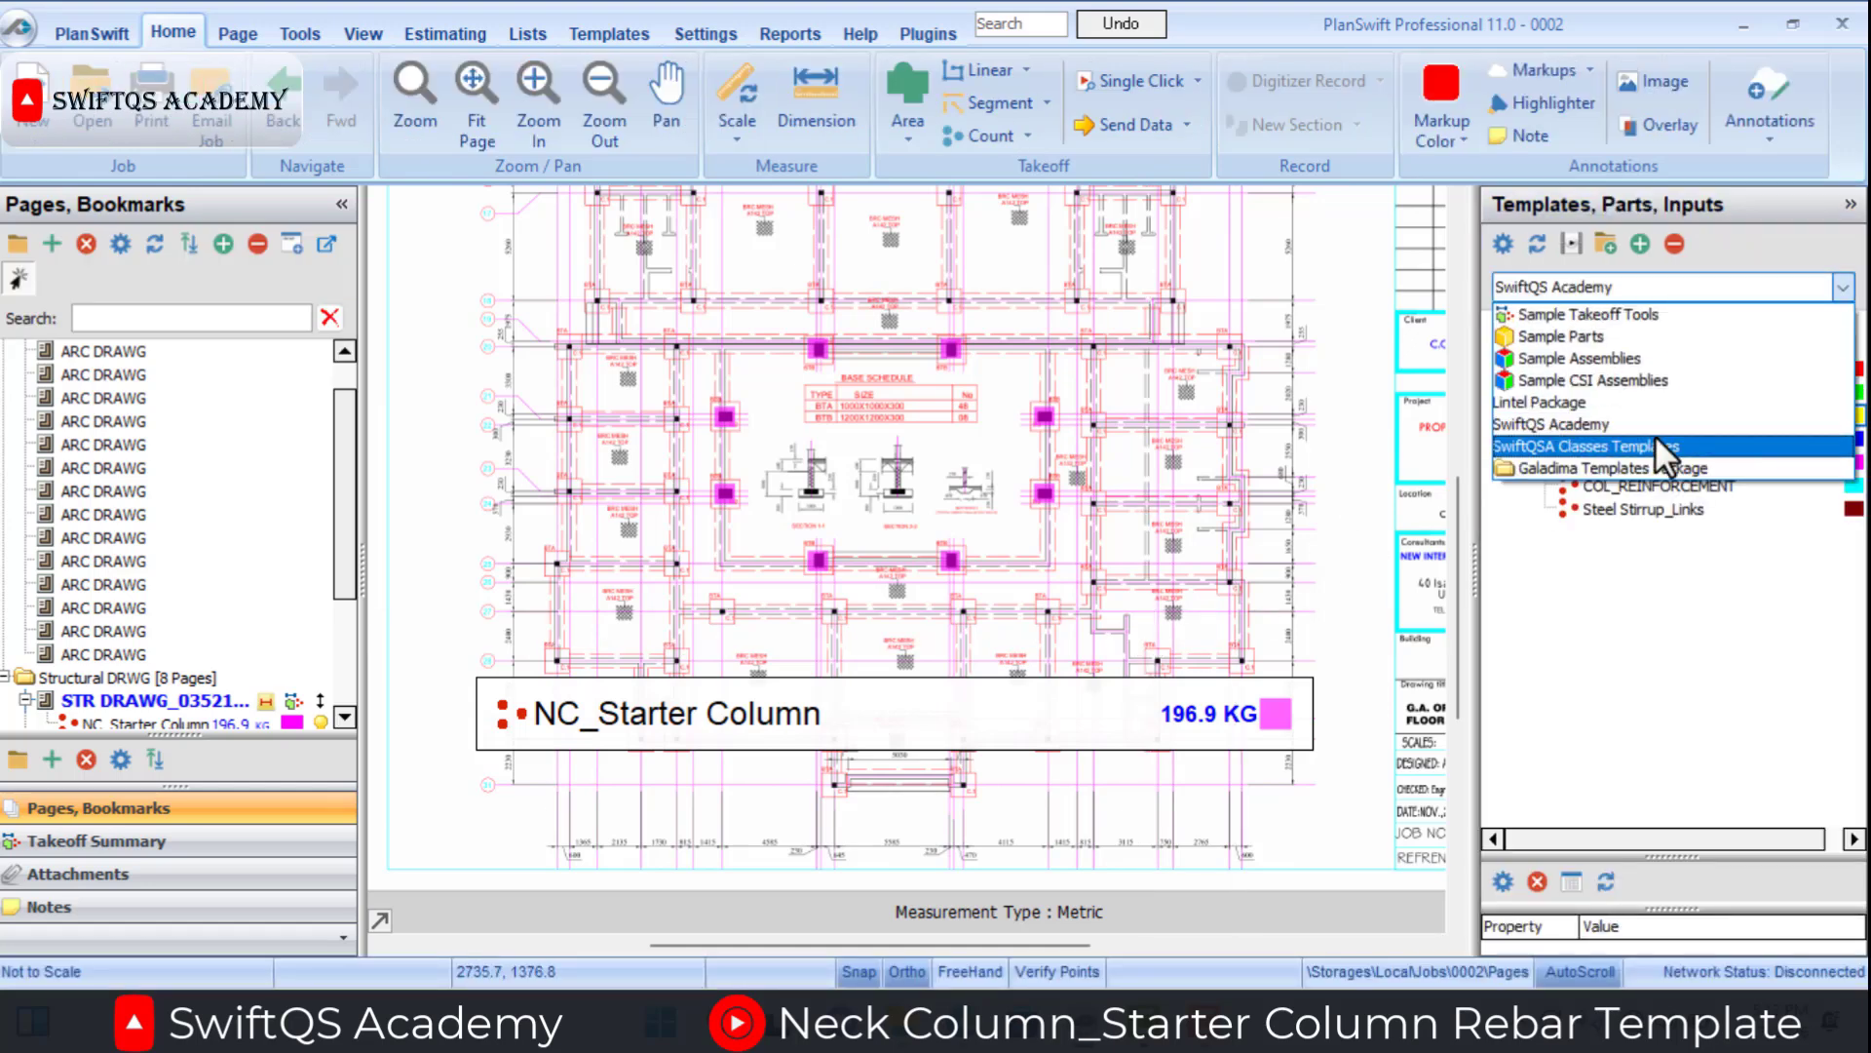
{"action": "left_click", "coordinate": [1653, 435]}
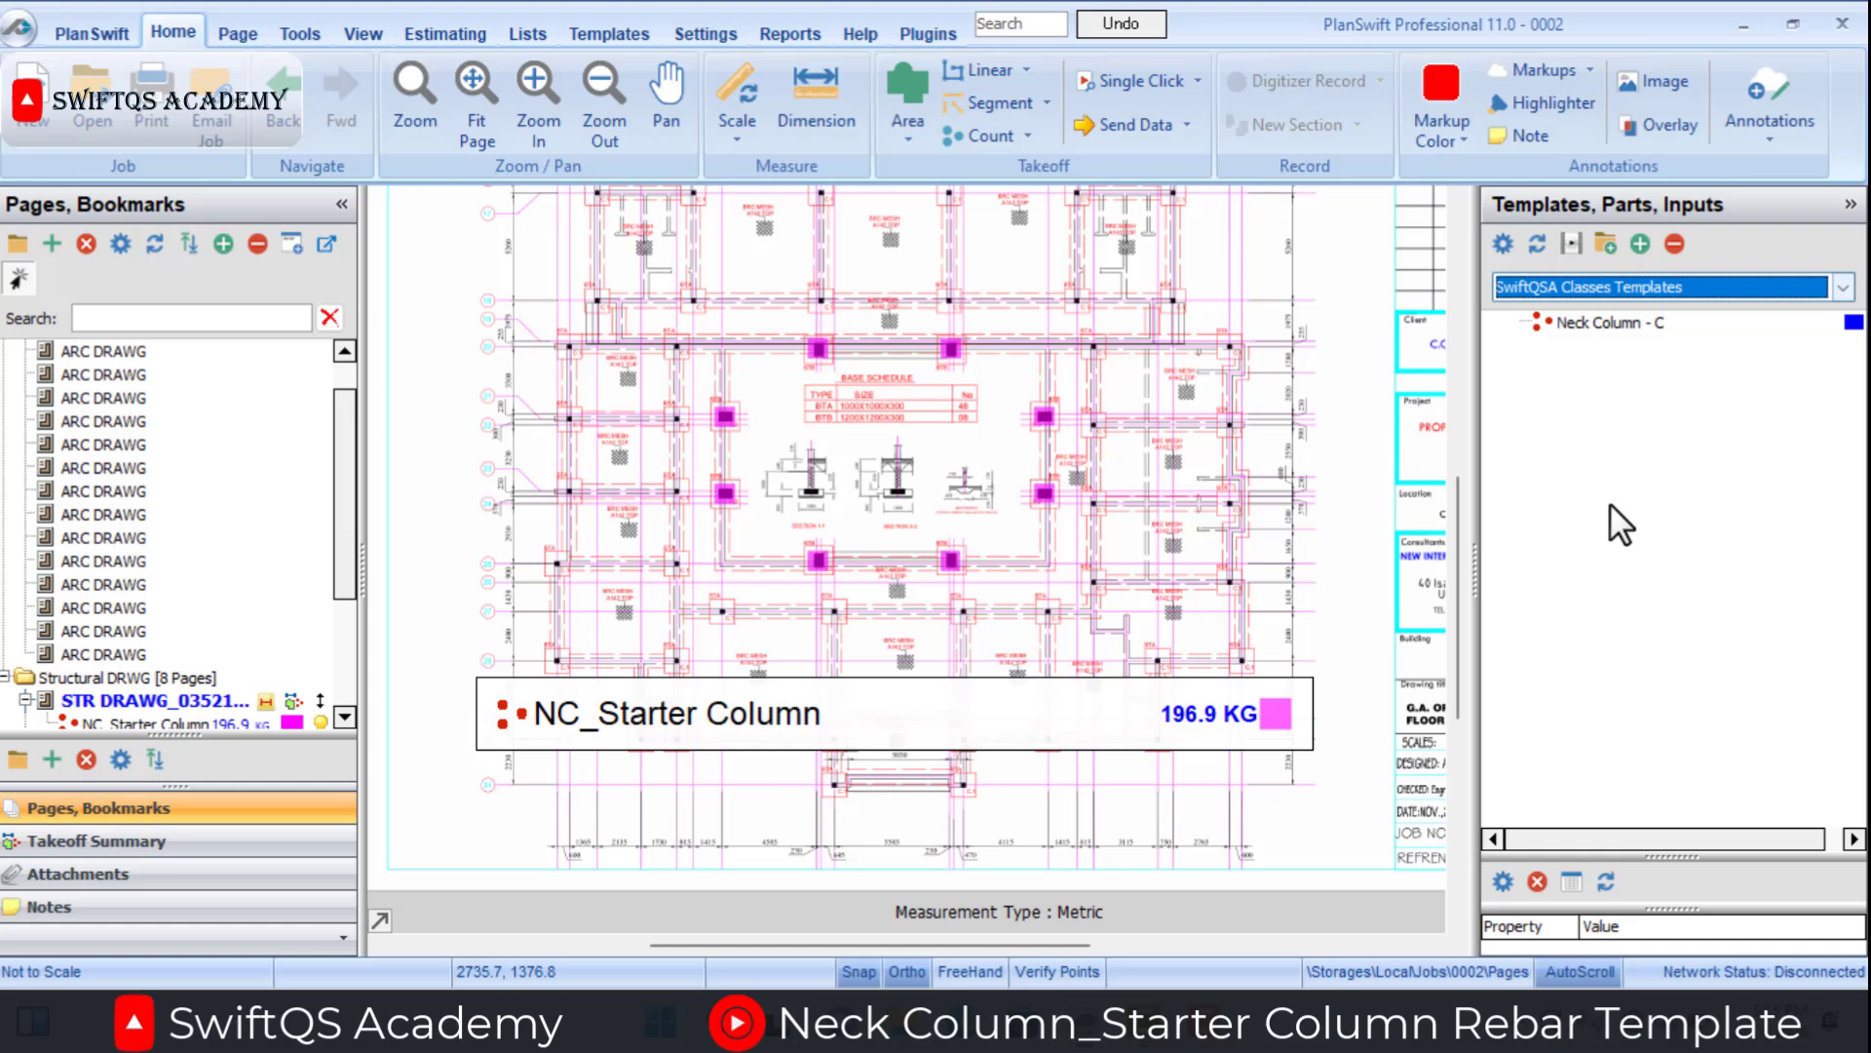
{"action": "left_click", "coordinate": [1581, 331]}
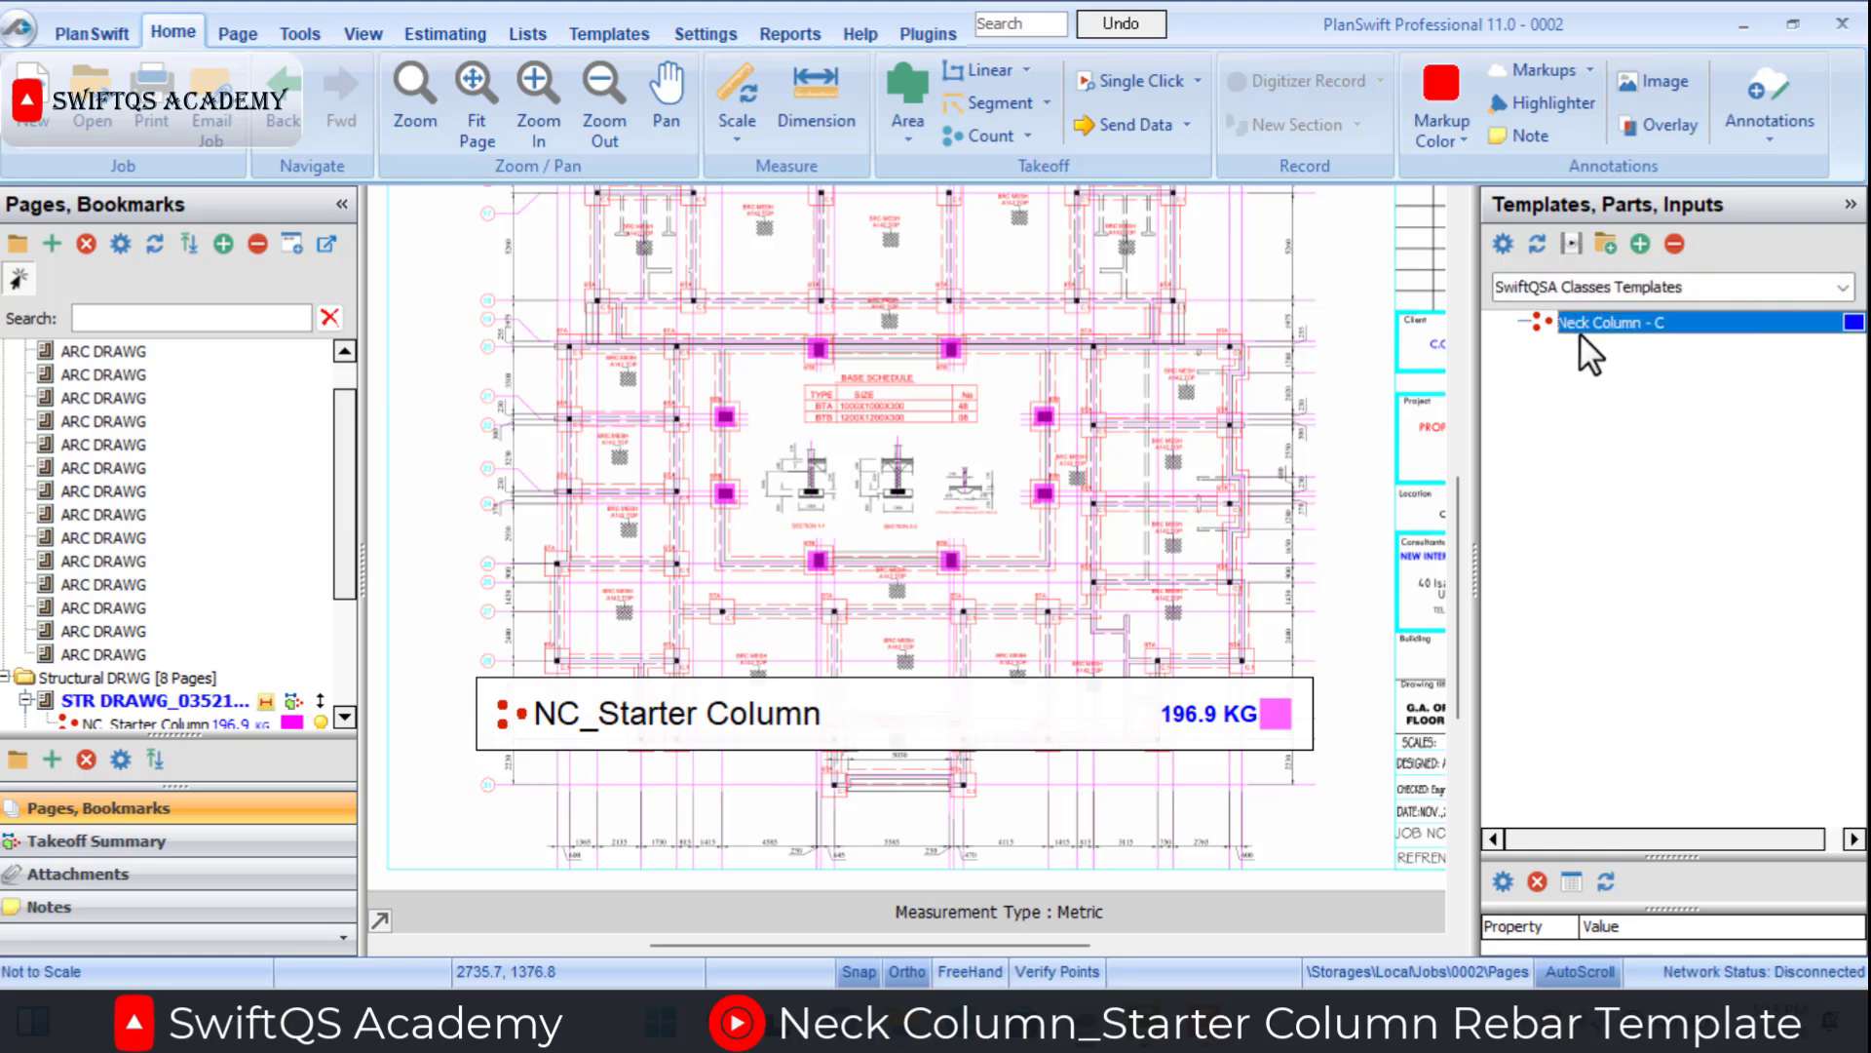
{"action": "left_click", "coordinate": [1491, 321]}
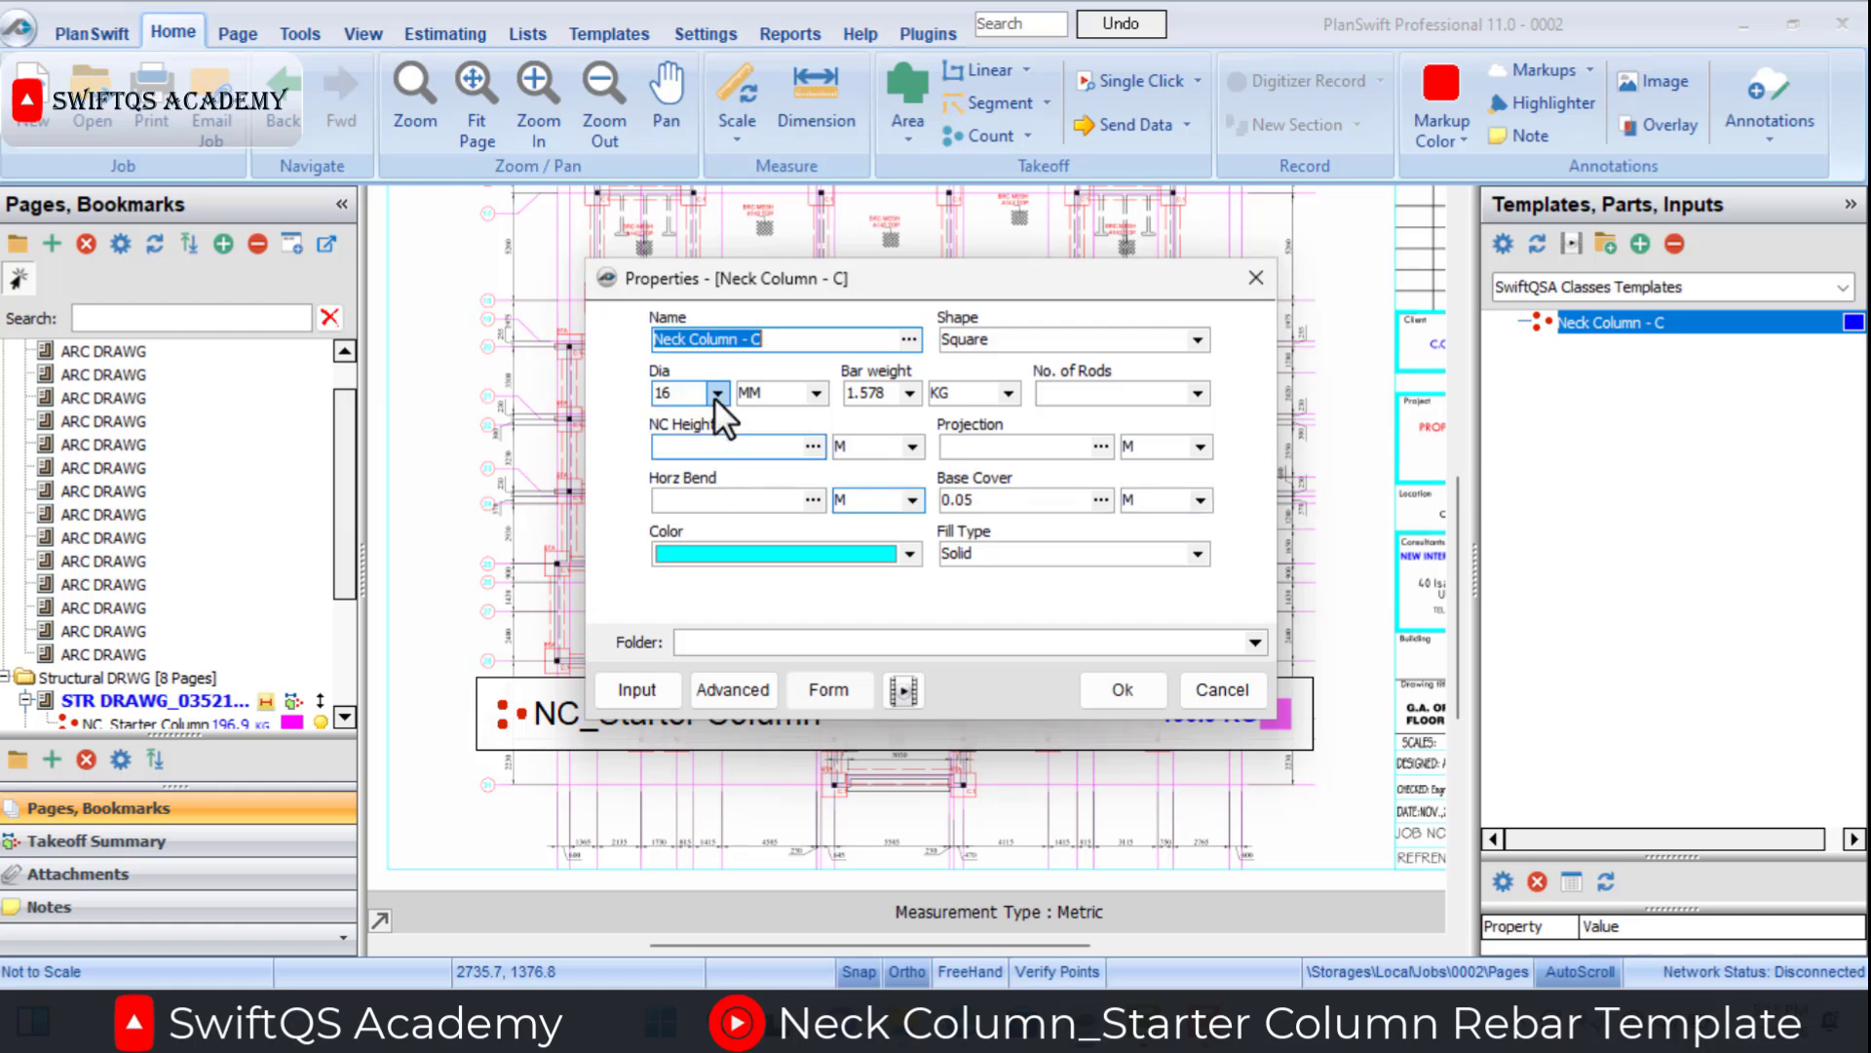
Set No. of Rods to 6, NC Height to 1.6 M, Projection to 0.75 M and Horz Bend to 0.3 M, and accept the takeoff properties.
{"action": "left_click", "coordinate": [914, 393]}
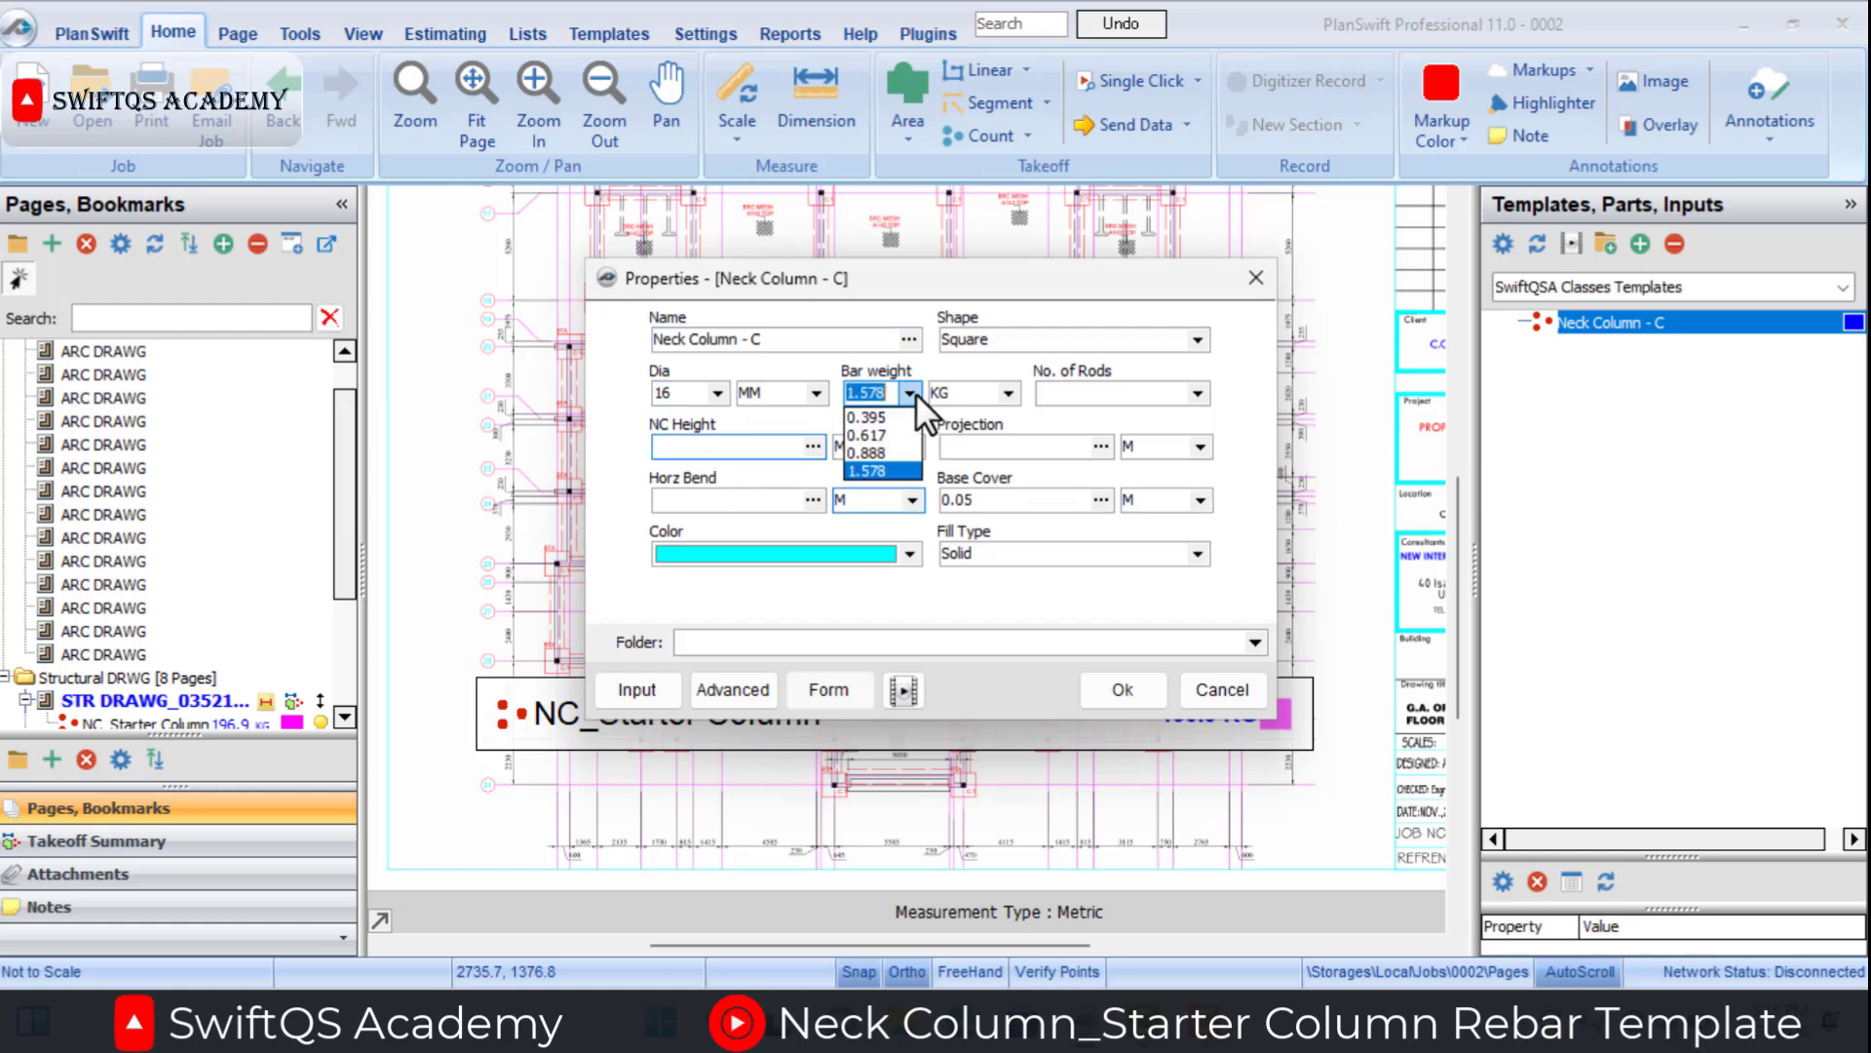
{"action": "left_click", "coordinate": [914, 393]}
{"action": "left_click", "coordinate": [1197, 393]}
{"action": "left_click", "coordinate": [1103, 430]}
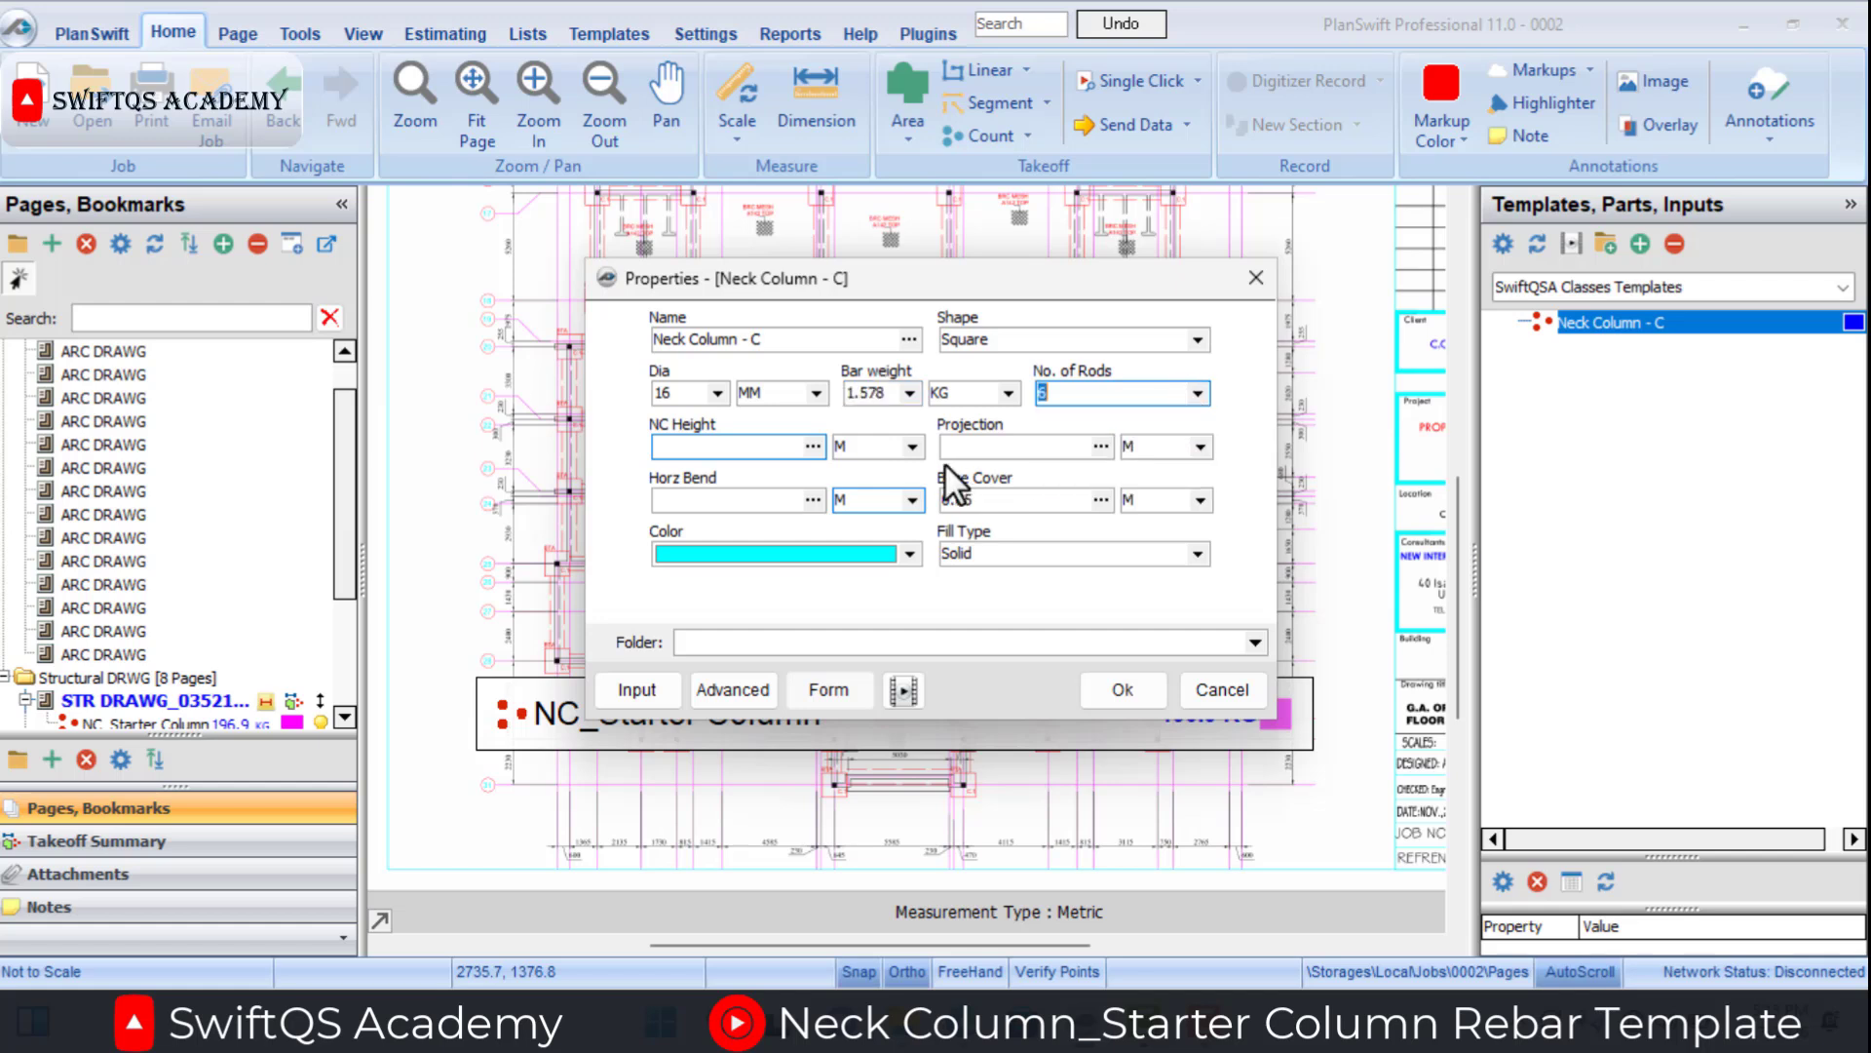
{"action": "left_click", "coordinate": [758, 457]}
{"action": "type", "text": "1.6"}
{"action": "left_click", "coordinate": [986, 445]}
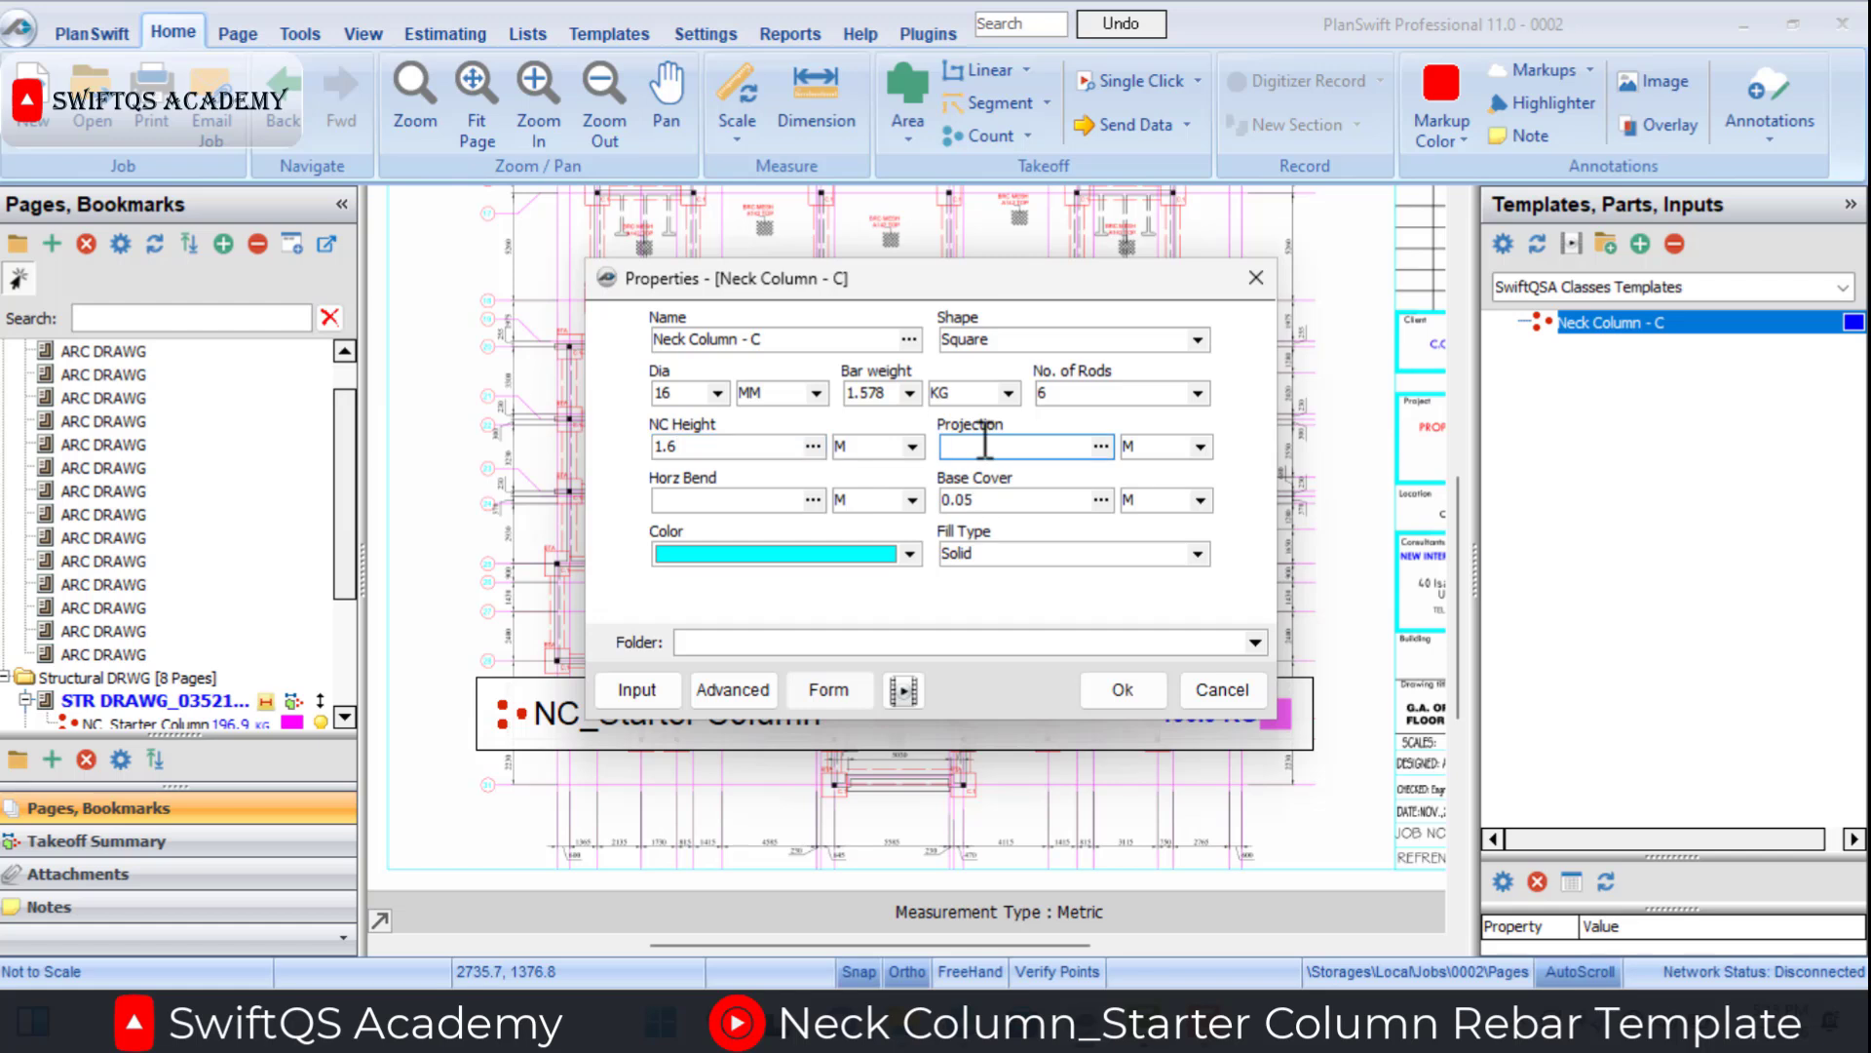
{"action": "type", "text": "0.75"}
{"action": "left_click", "coordinate": [769, 500]}
{"action": "type", "text": "0.3"}
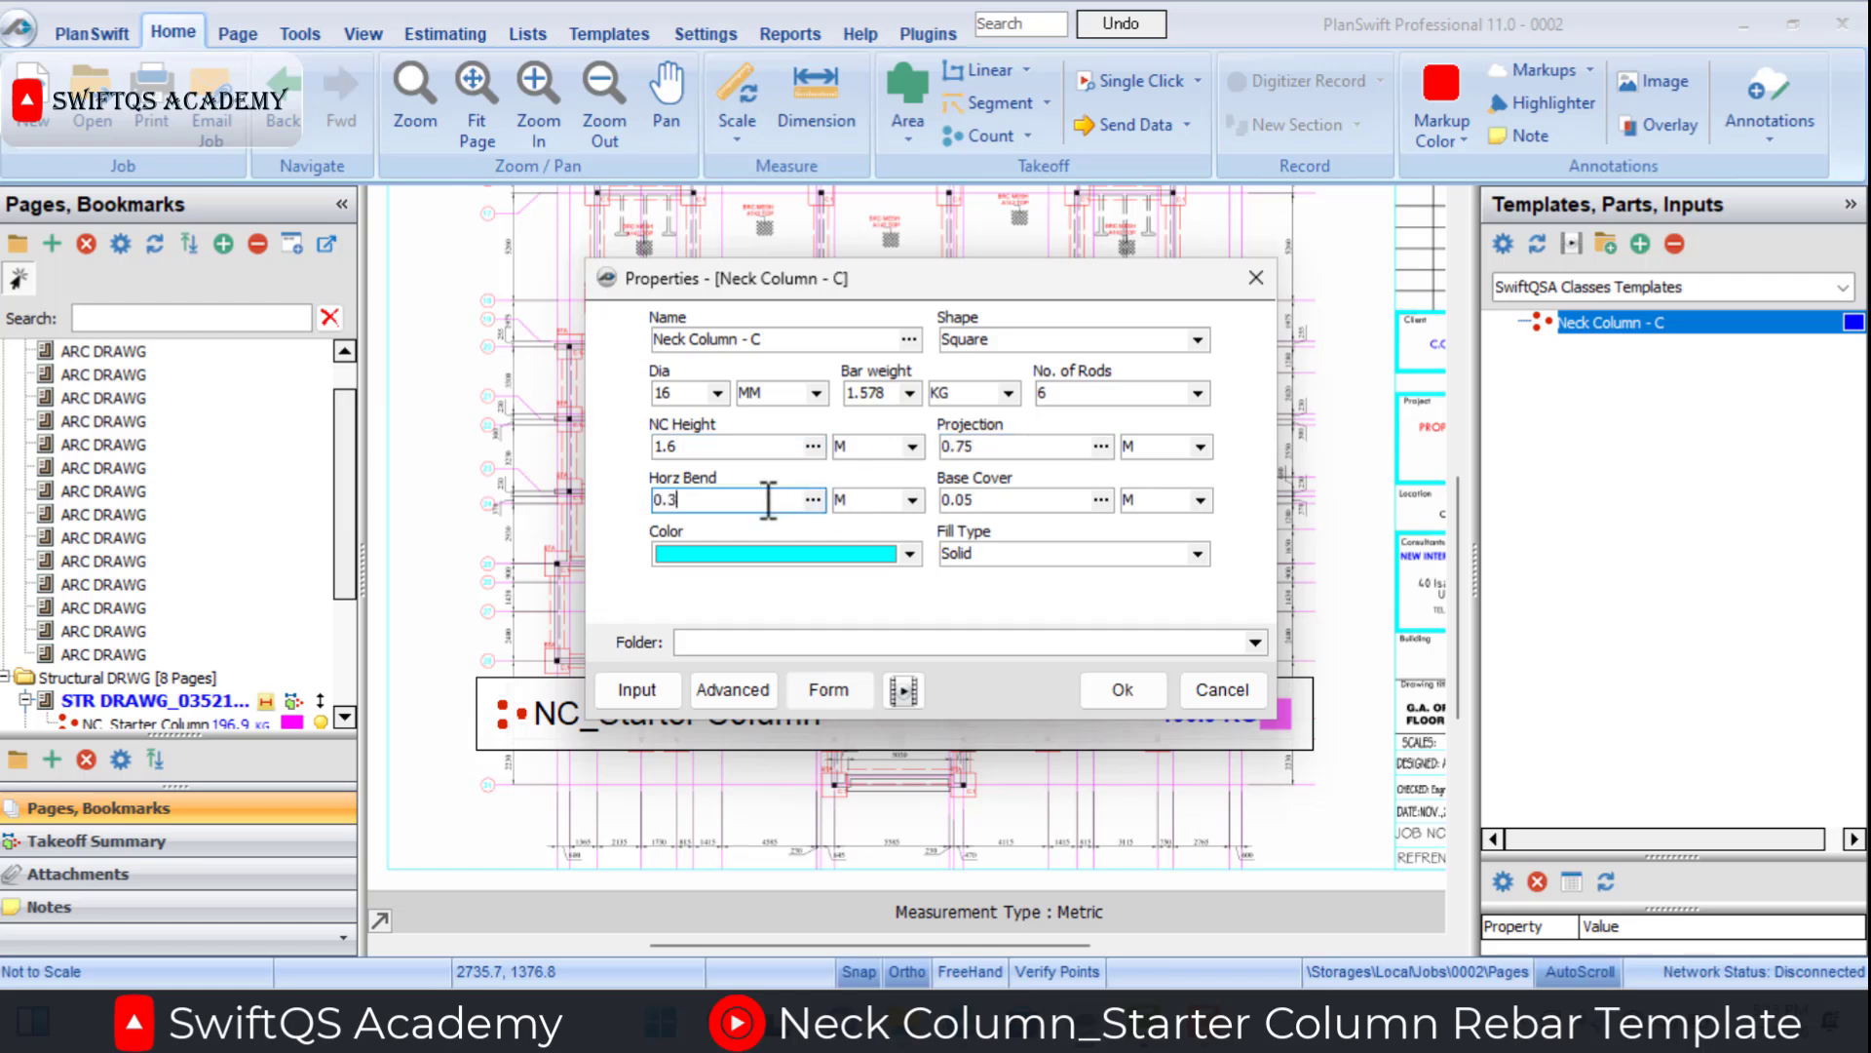
{"action": "left_click", "coordinate": [1031, 500]}
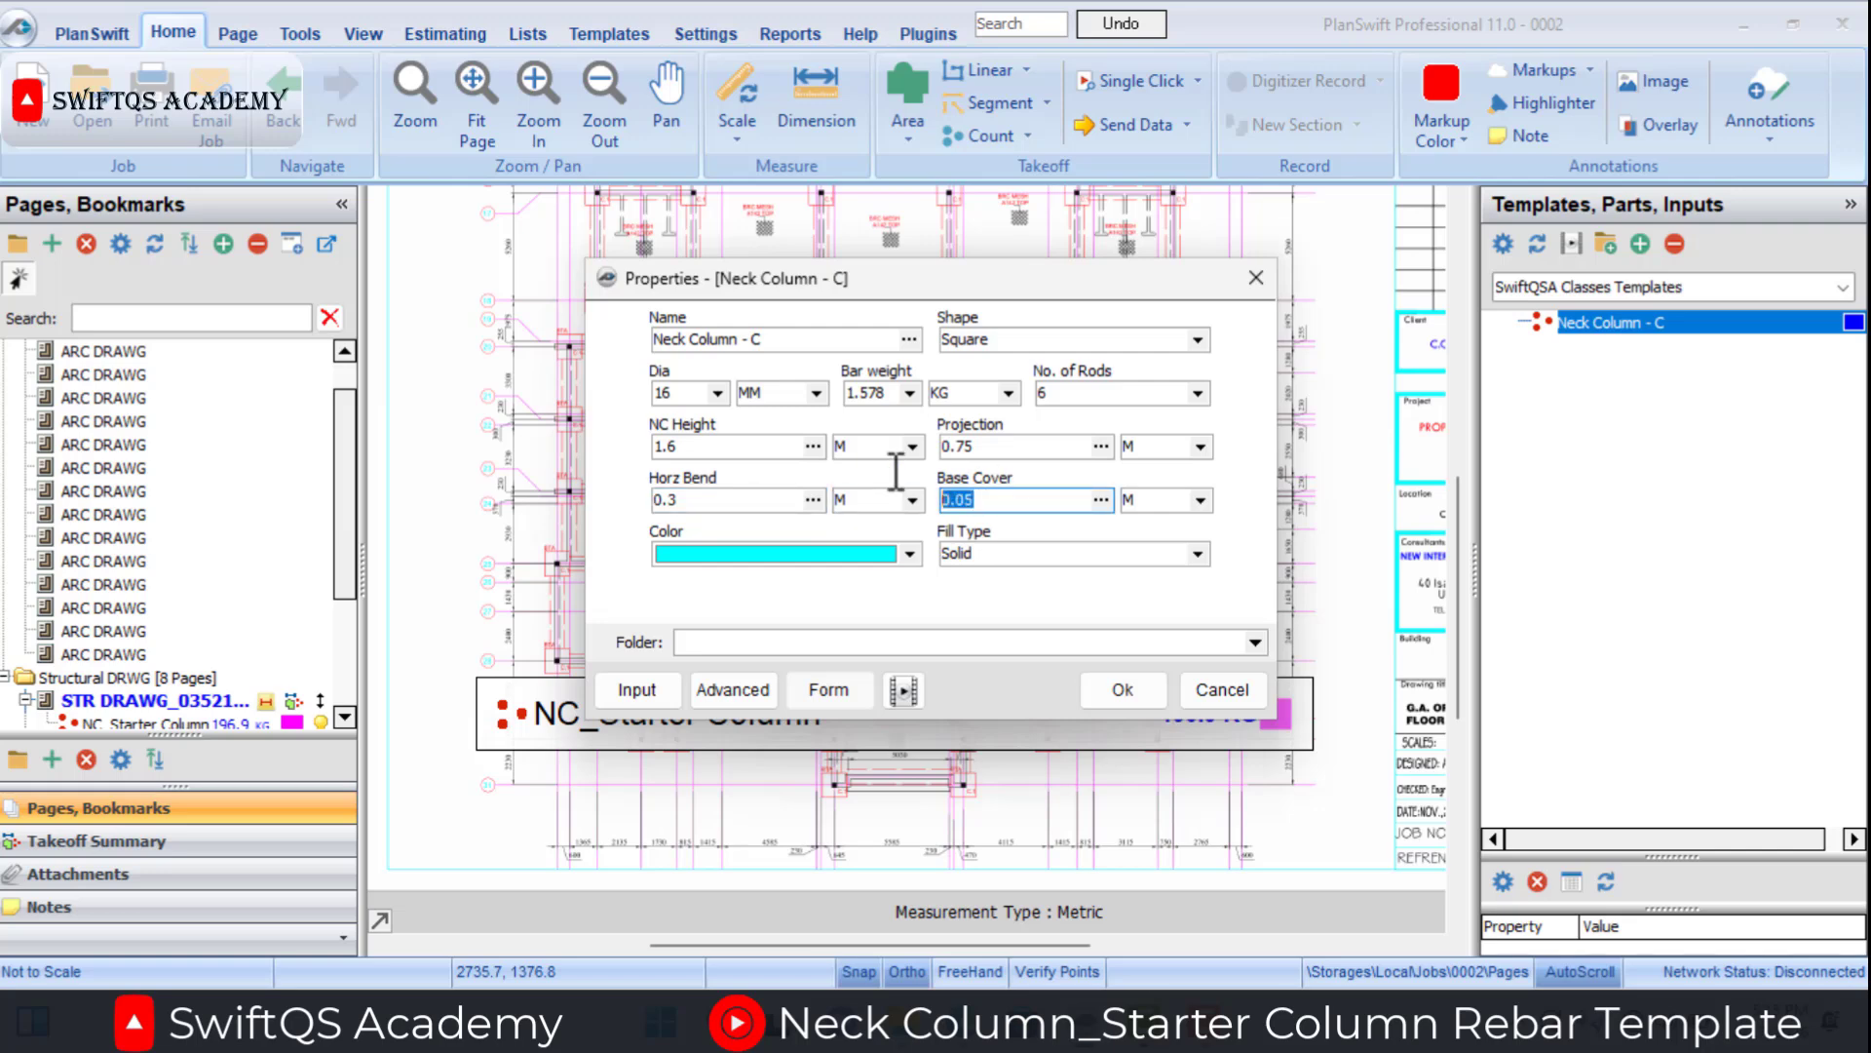
{"action": "left_click", "coordinate": [1111, 691]}
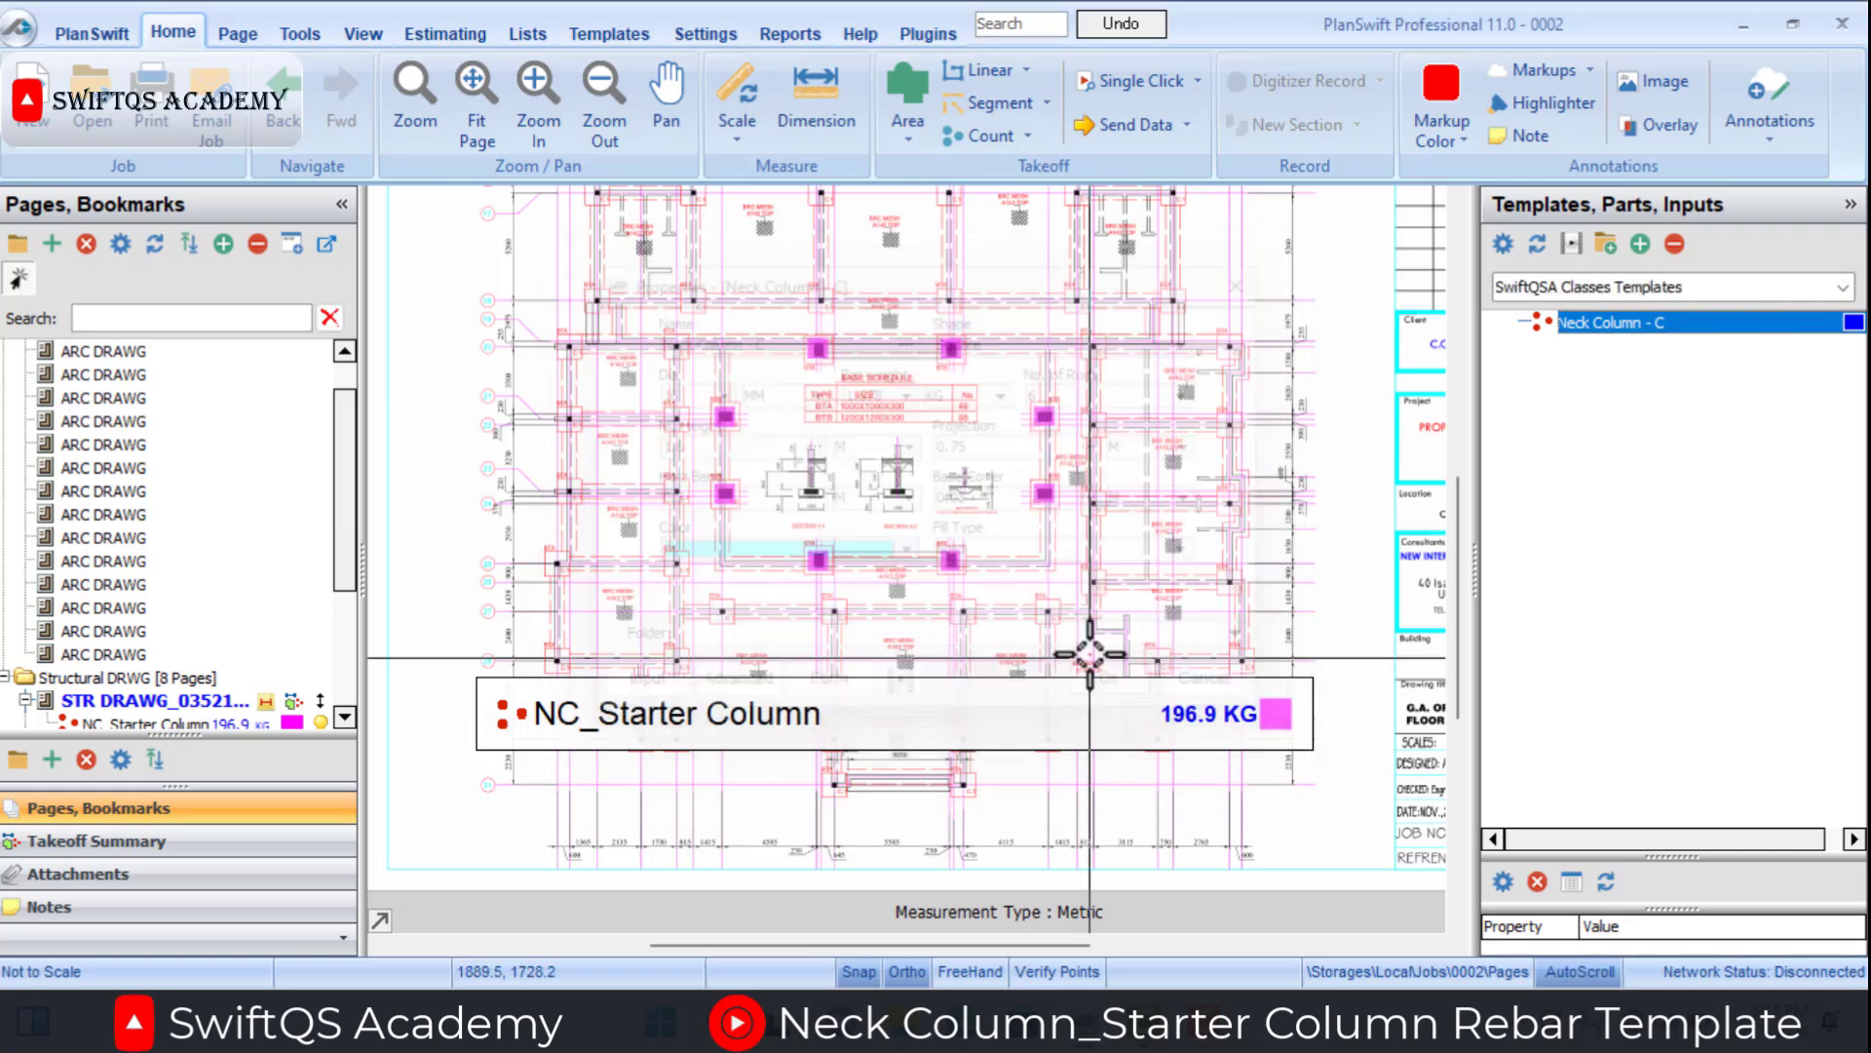
Count the eight highlighted columns around the base schedule on the plan and end the count recording.
{"action": "left_click", "coordinate": [818, 348]}
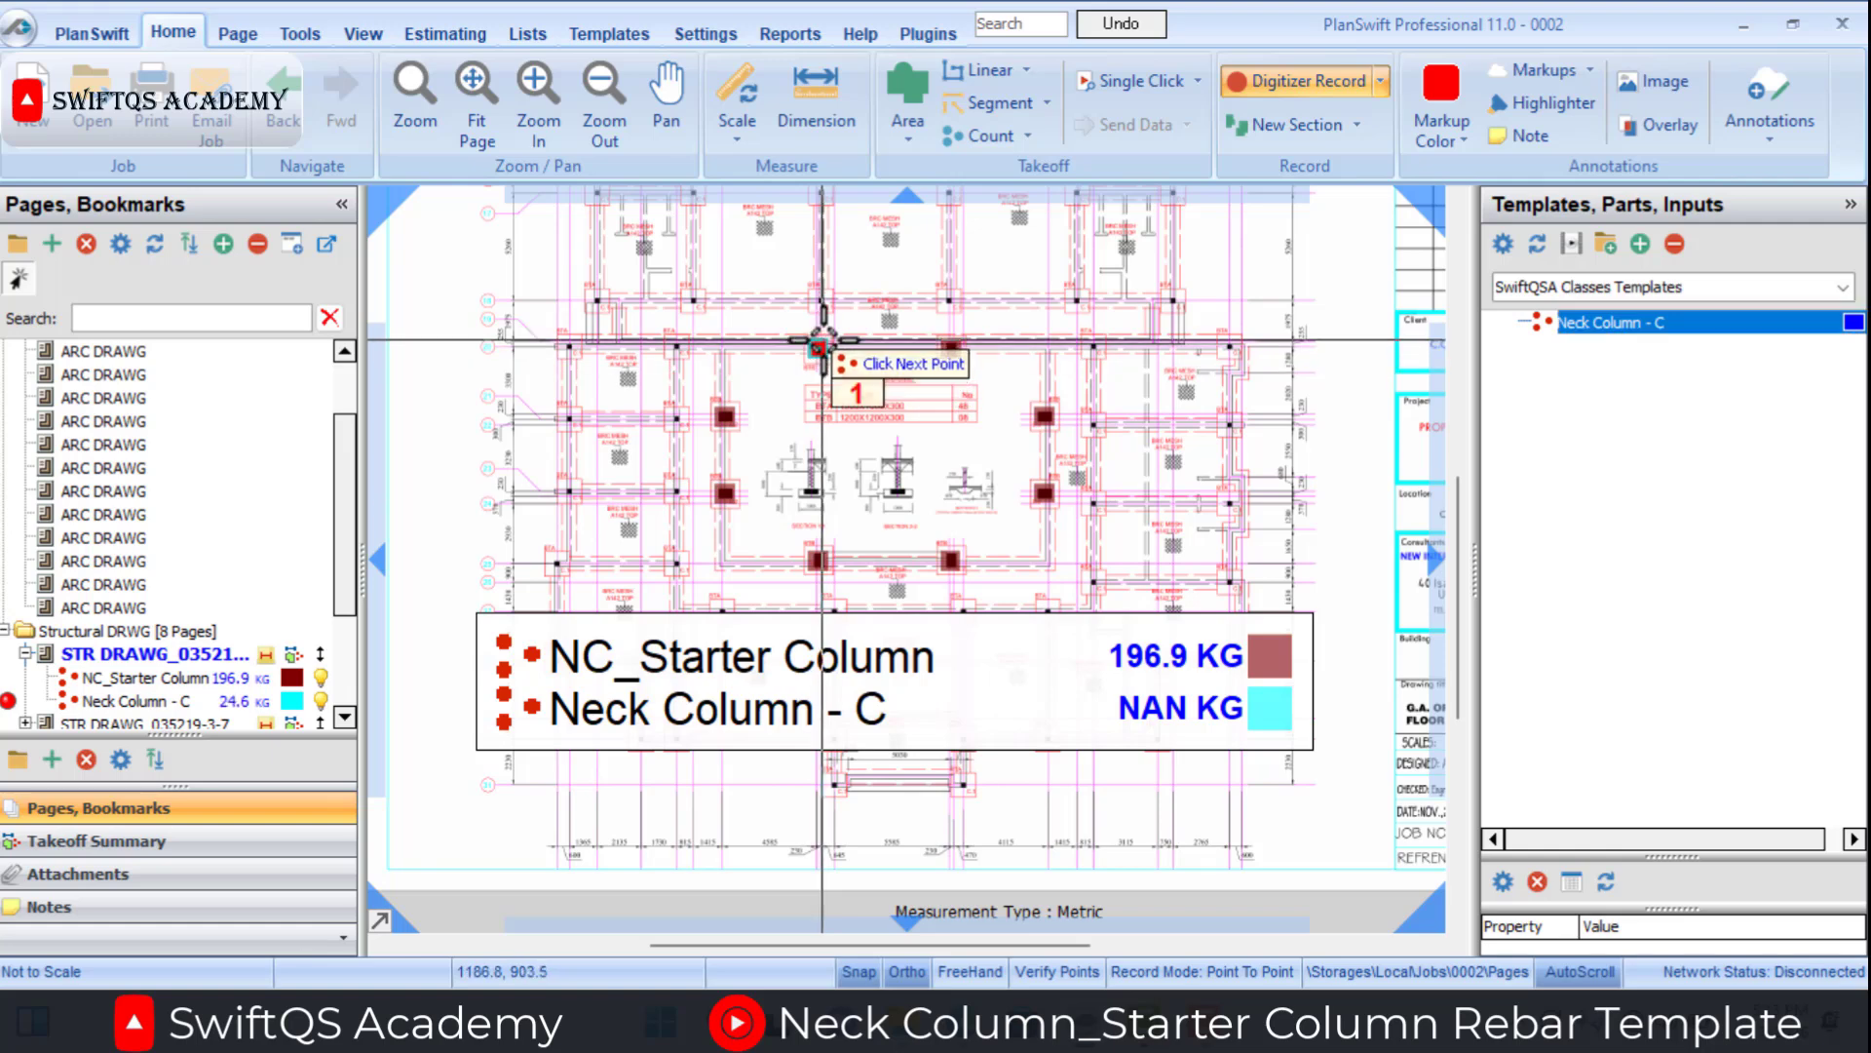
{"action": "left_click", "coordinate": [950, 348]}
{"action": "left_click", "coordinate": [1043, 416]}
{"action": "left_click", "coordinate": [1043, 493]}
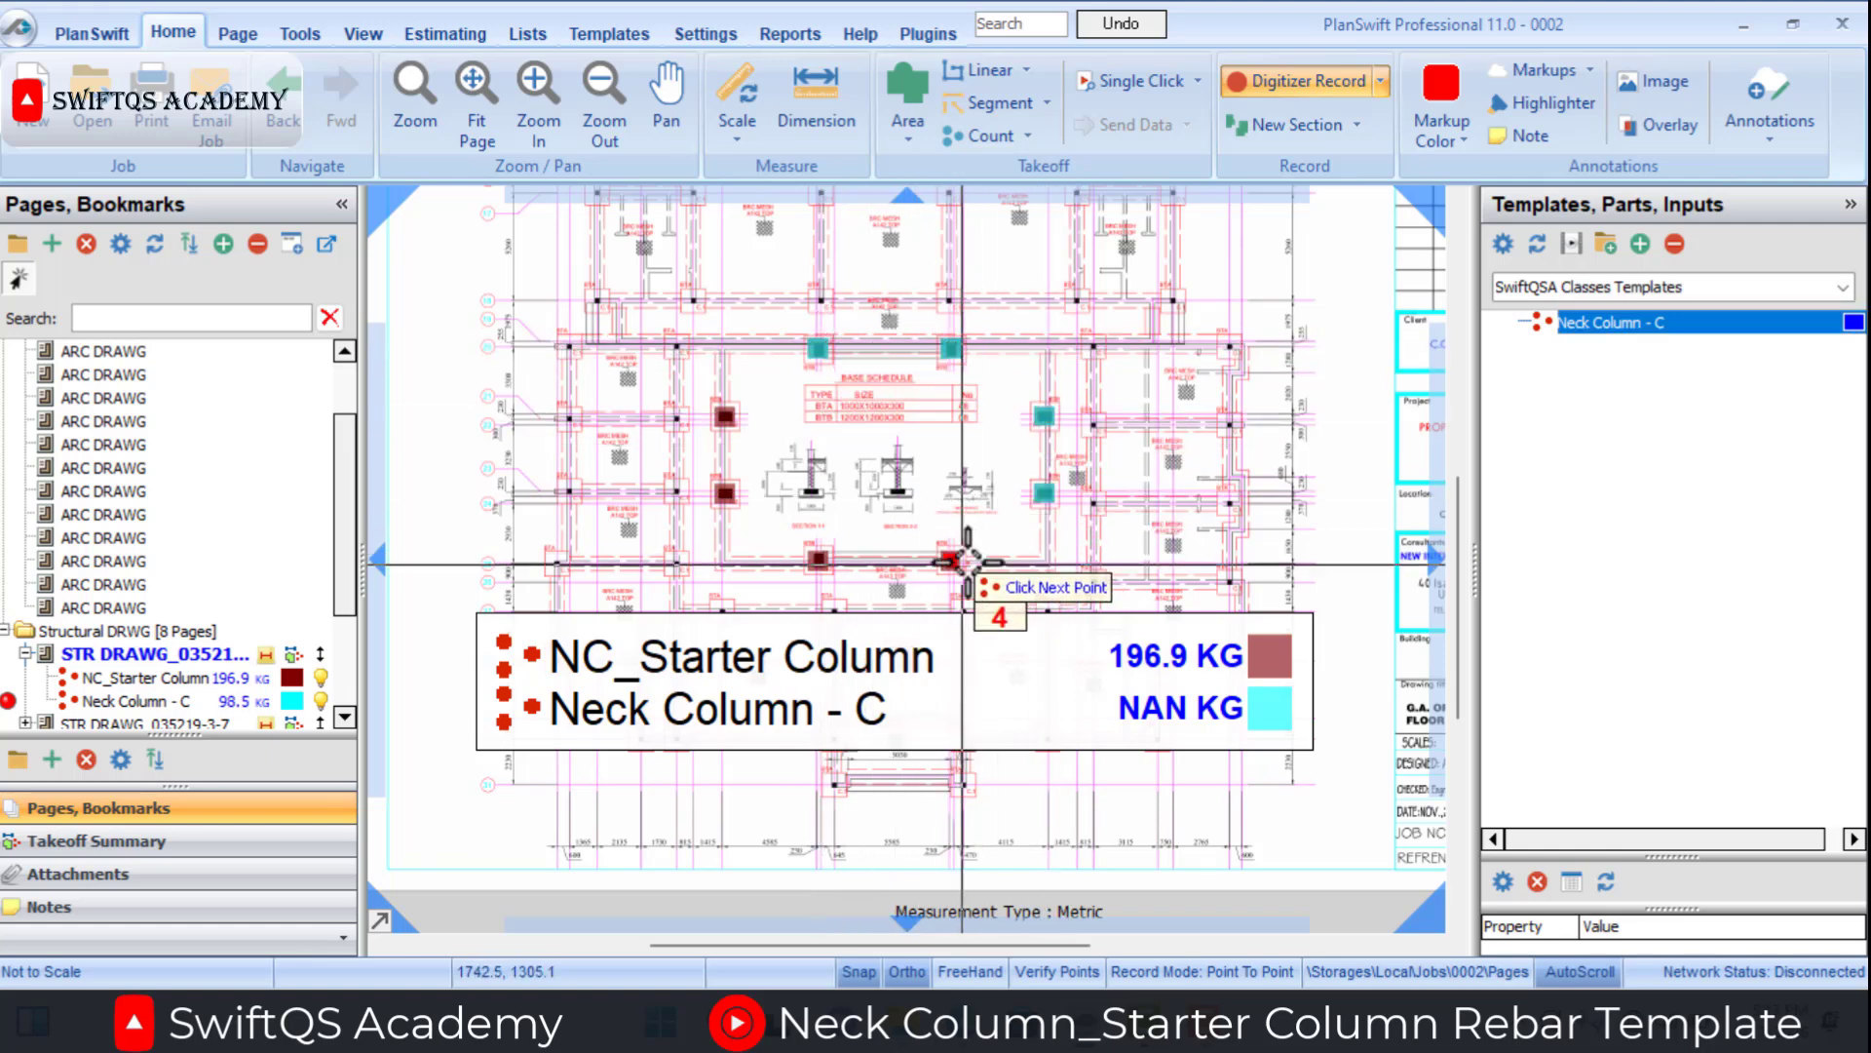
{"action": "left_click", "coordinate": [951, 560]}
{"action": "left_click", "coordinate": [818, 561]}
{"action": "left_click", "coordinate": [724, 493]}
{"action": "left_click", "coordinate": [724, 416]}
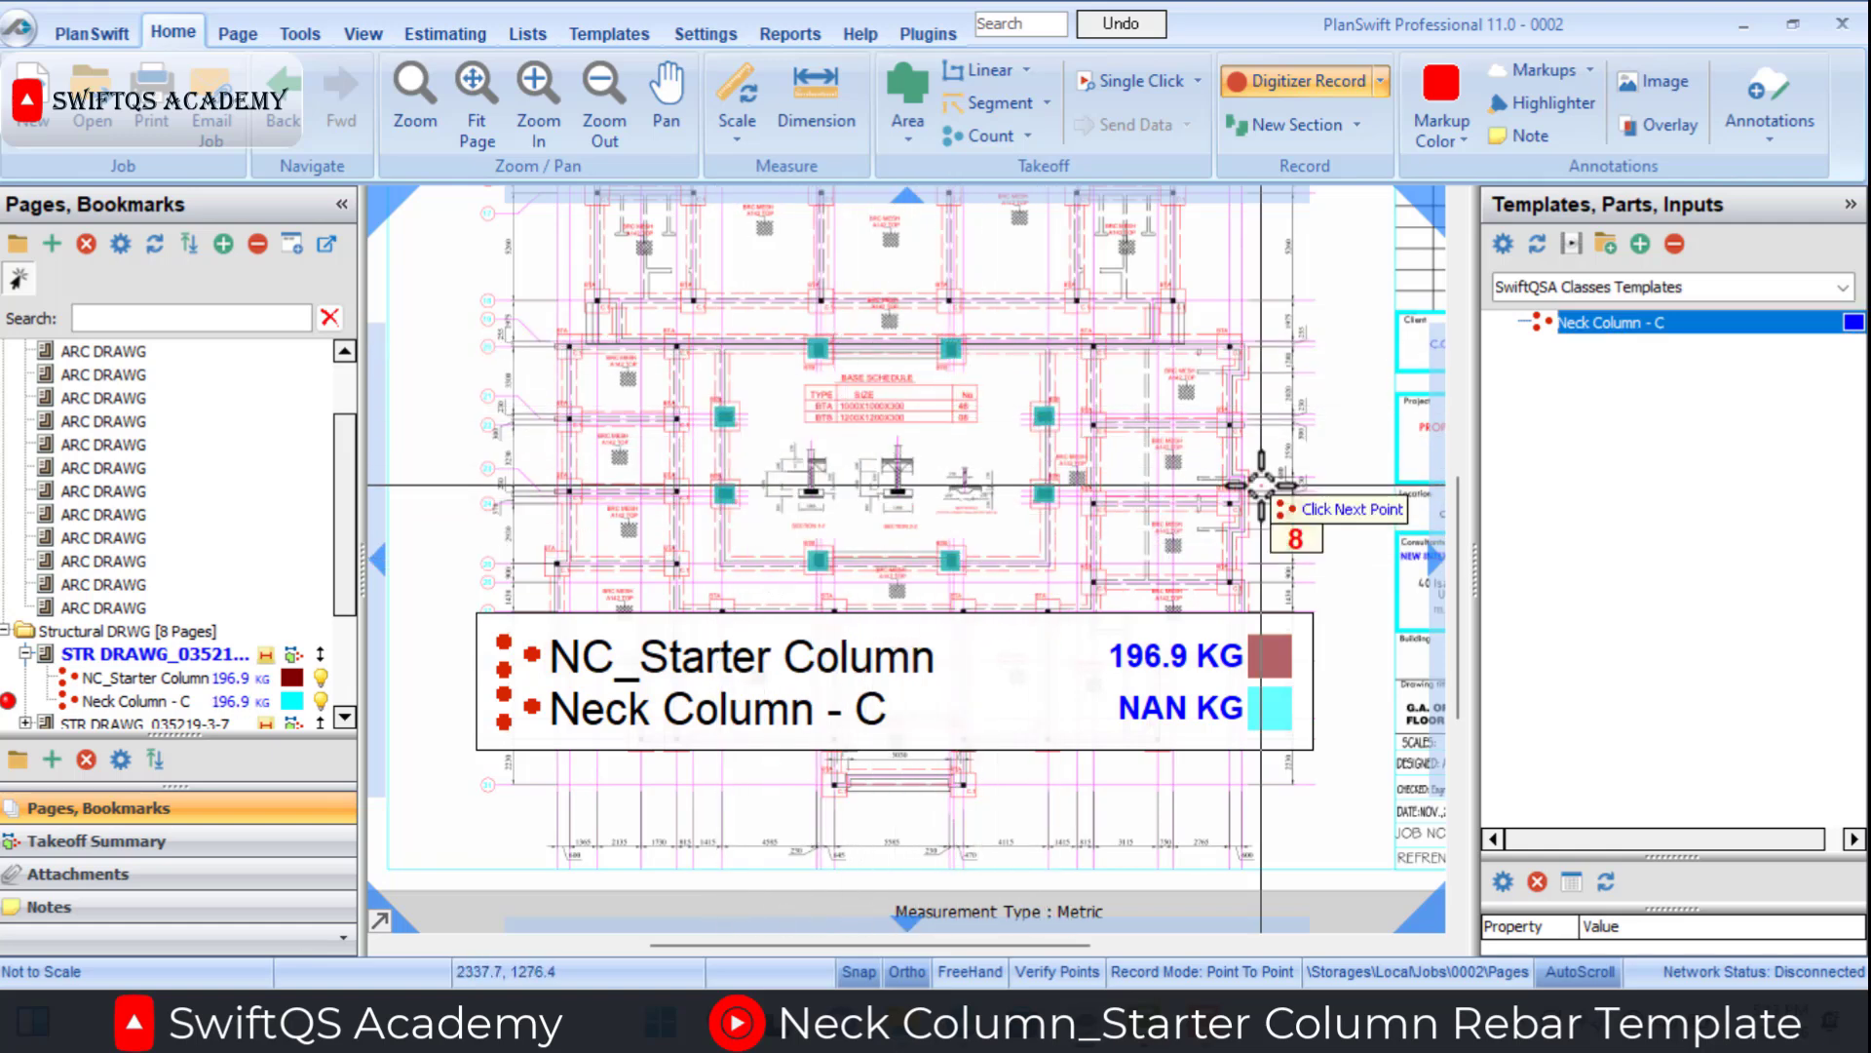
{"action": "right_click", "coordinate": [1261, 488]}
{"action": "left_click", "coordinate": [1291, 535]}
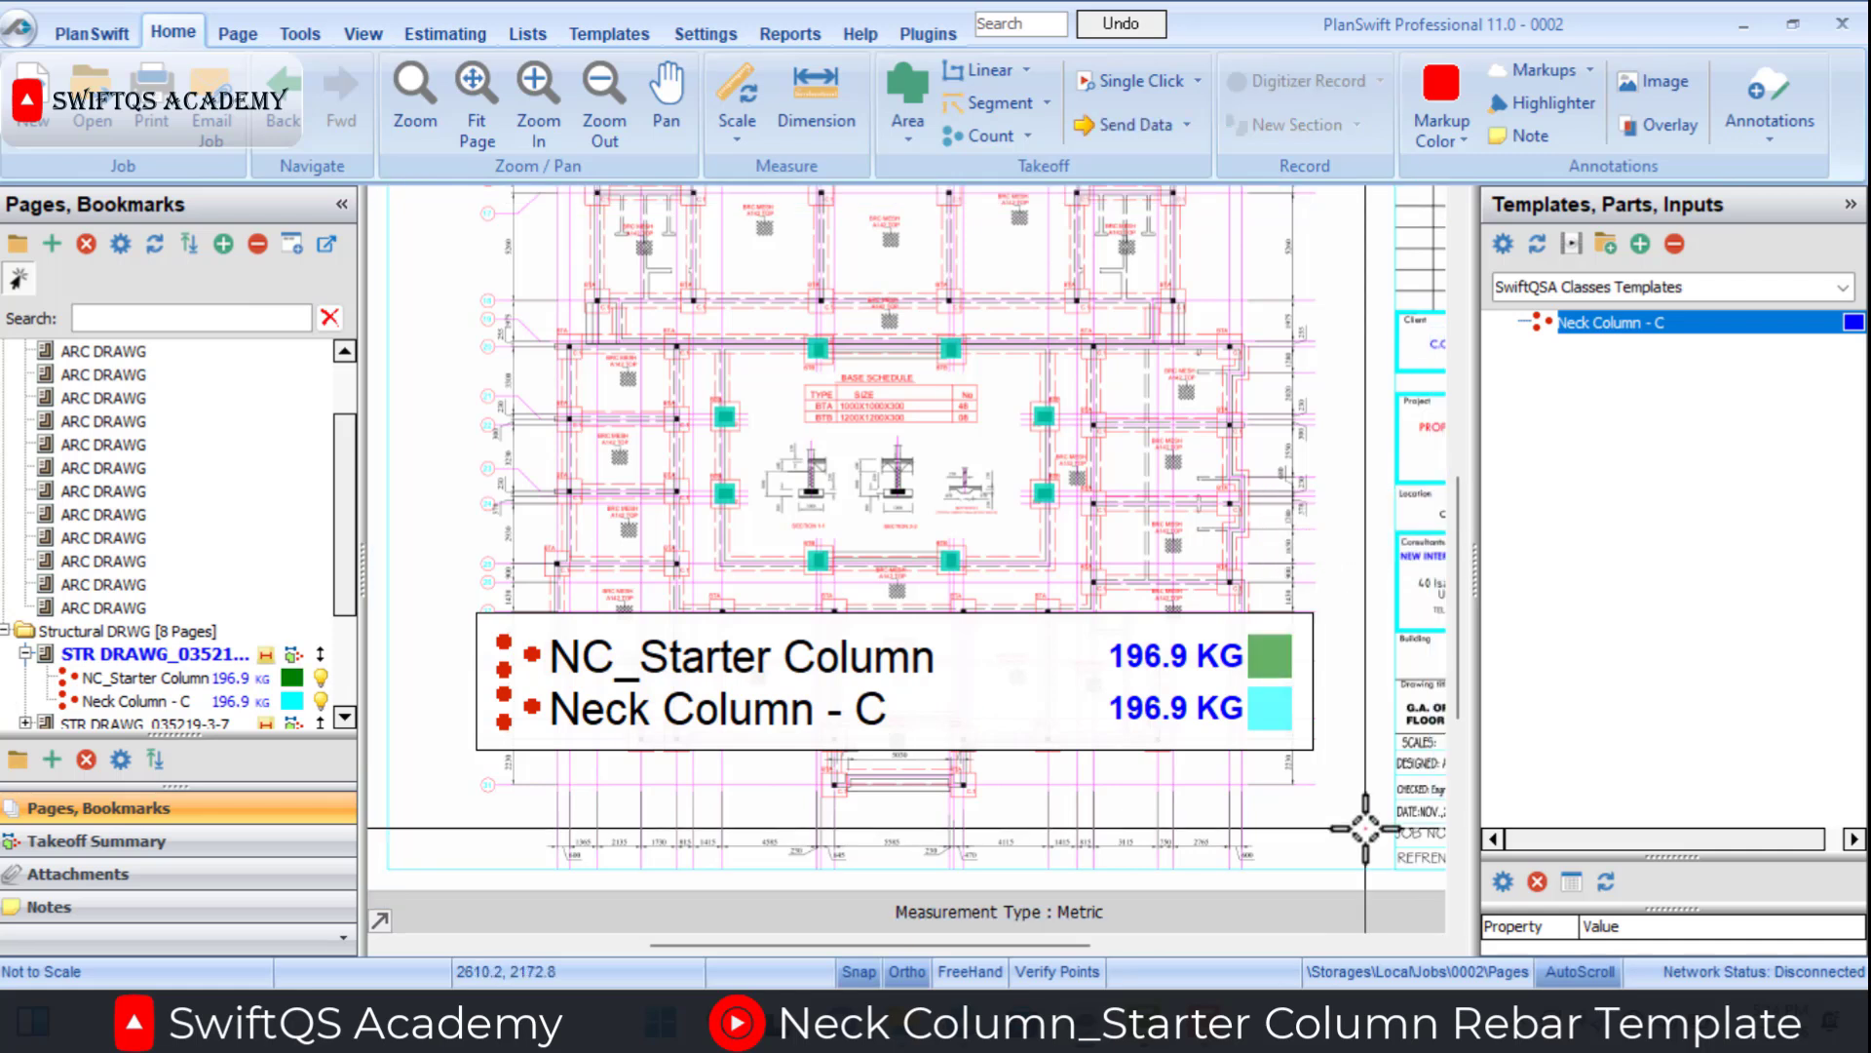